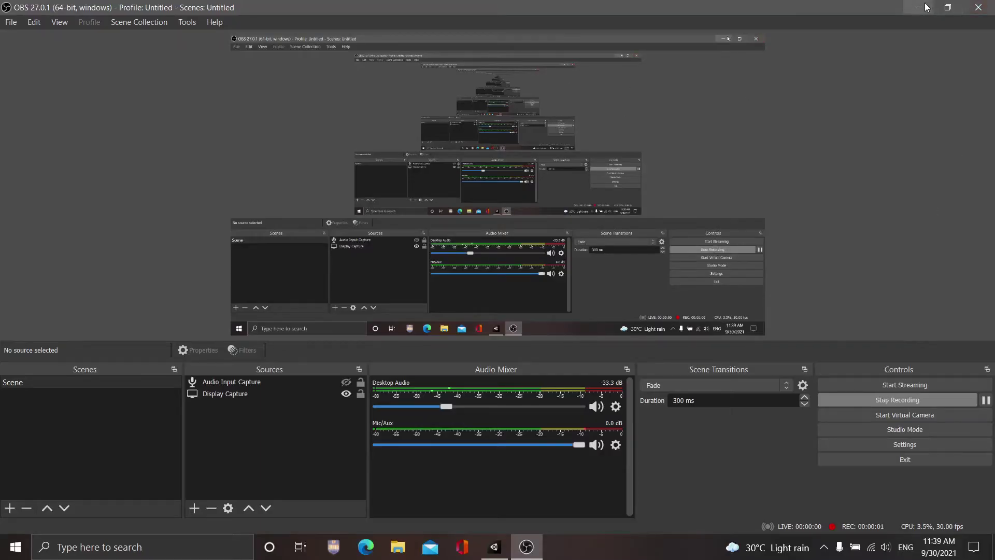
# - Minimize OBS to reveal Unity and drag the splitter right to widen the Scene view
pyautogui.click(925, 8)
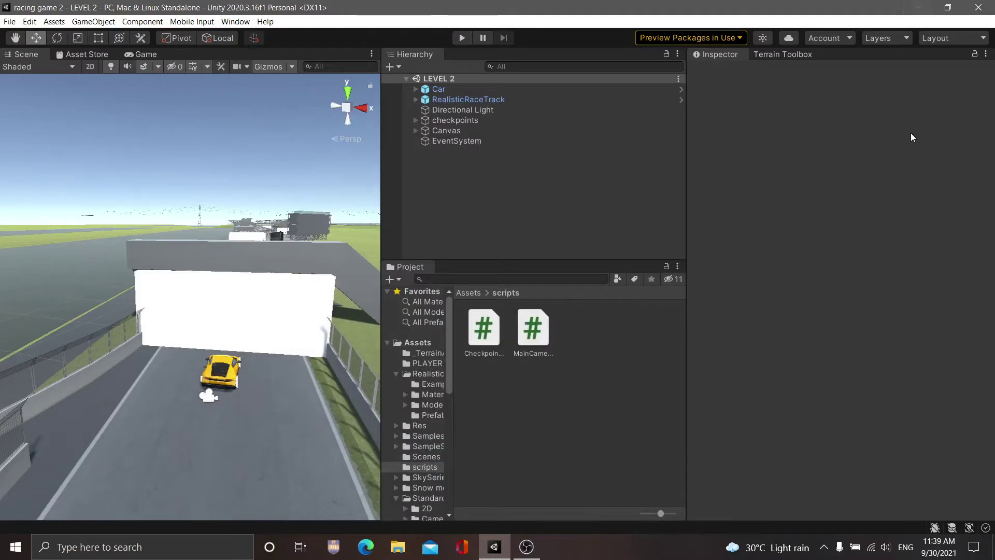
pyautogui.moveTo(380, 170); pyautogui.dragTo(511, 175)
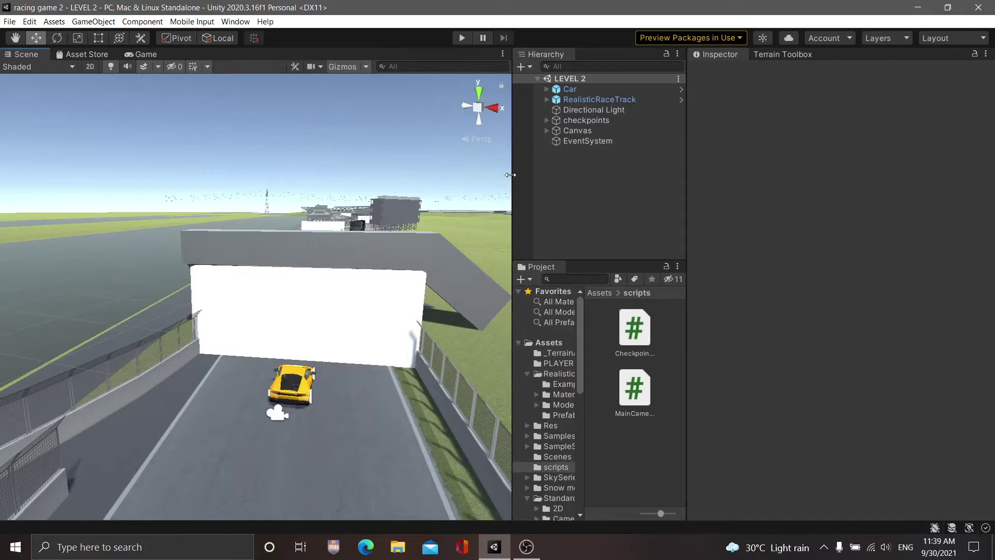
pyautogui.click(538, 553)
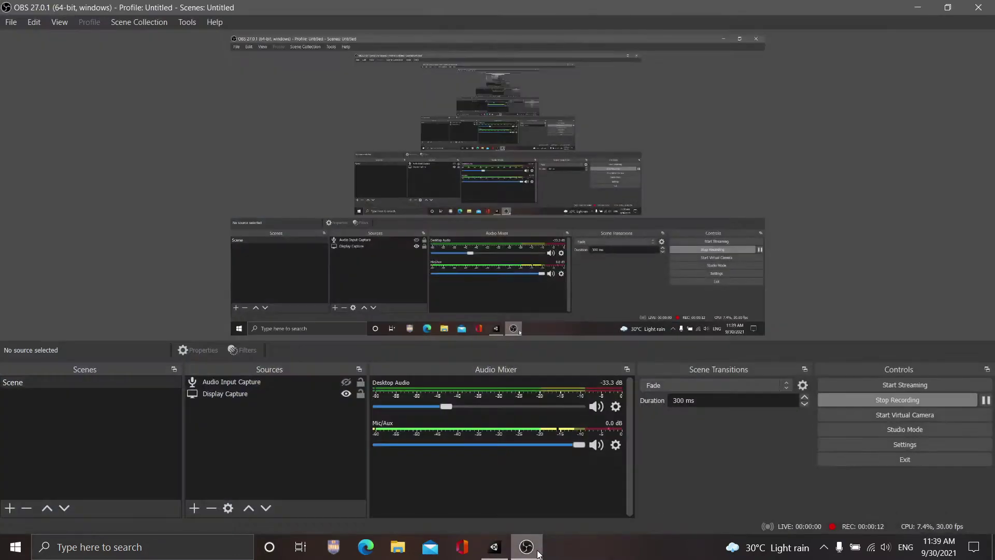
pyautogui.click(918, 8)
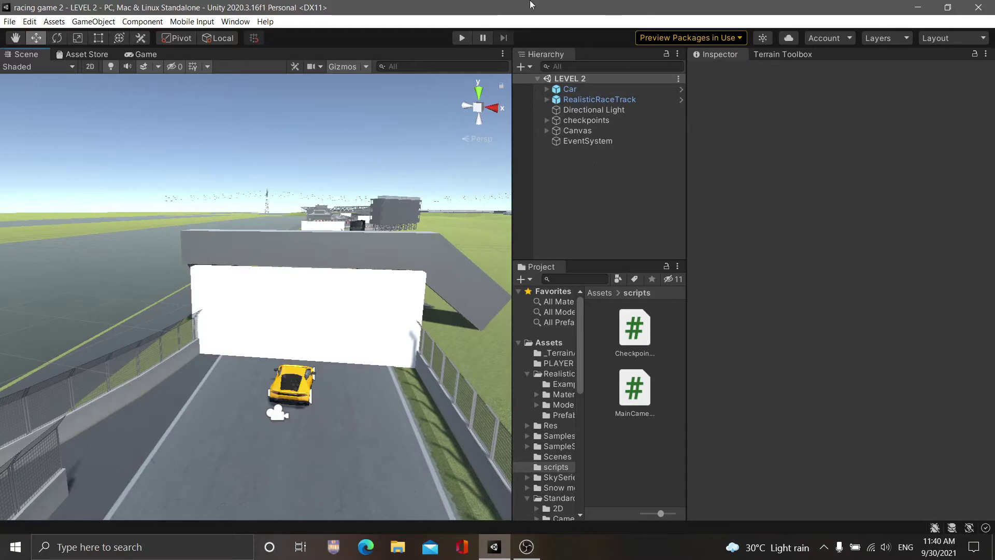
# - Orbit and fly the Scene camera to an overhead view of the barrier, white wall and yellow car
pyautogui.moveTo(389, 350)
pyautogui.mouseDown(button='right')
pyautogui.moveTo(230, 448)
pyautogui.moveTo(296, 403)
pyautogui.moveTo(343, 399)
pyautogui.mouseUp(button='right')
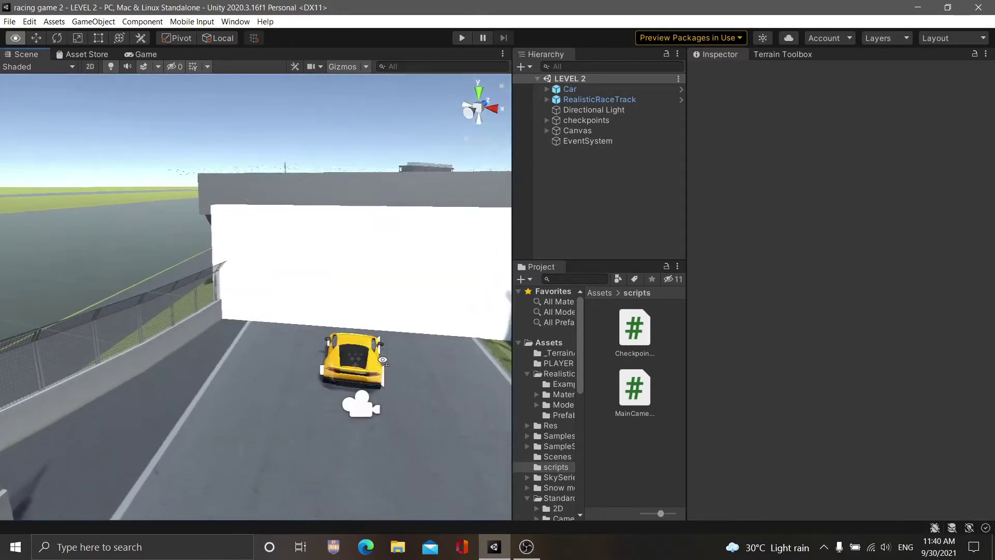
pyautogui.moveTo(343, 399); pyautogui.dragTo(382, 360, button='right')
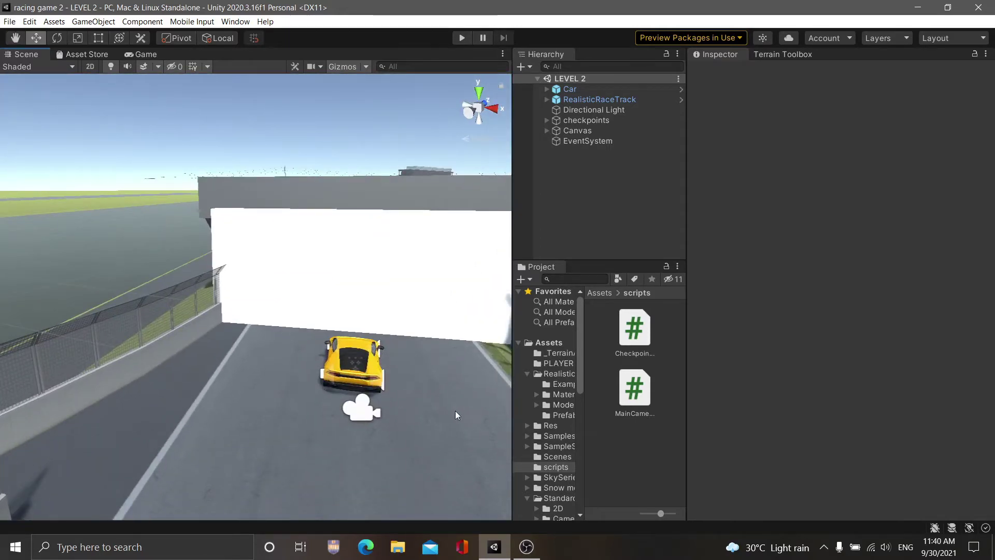
pyautogui.moveTo(445, 399); pyautogui.dragTo(469, 403, button='right')
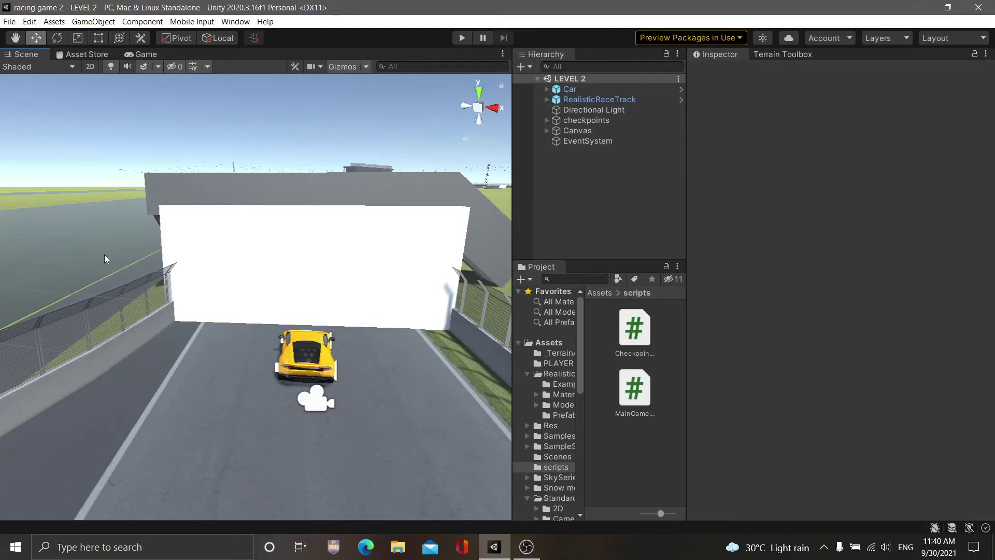
pyautogui.moveTo(351, 311)
pyautogui.keyDown('alt'); pyautogui.mouseDown()
pyautogui.moveTo(399, 167)
pyautogui.moveTo(419, 349)
pyautogui.moveTo(398, 357)
pyautogui.moveTo(394, 291)
pyautogui.moveTo(367, 434)
pyautogui.moveTo(424, 449)
pyautogui.mouseUp(); pyautogui.keyUp('alt')
# - Inspect checkpoint 1, collapse the checkpoints group, and open the Checkpoints script in Visual Studio
pyautogui.click(295, 212)
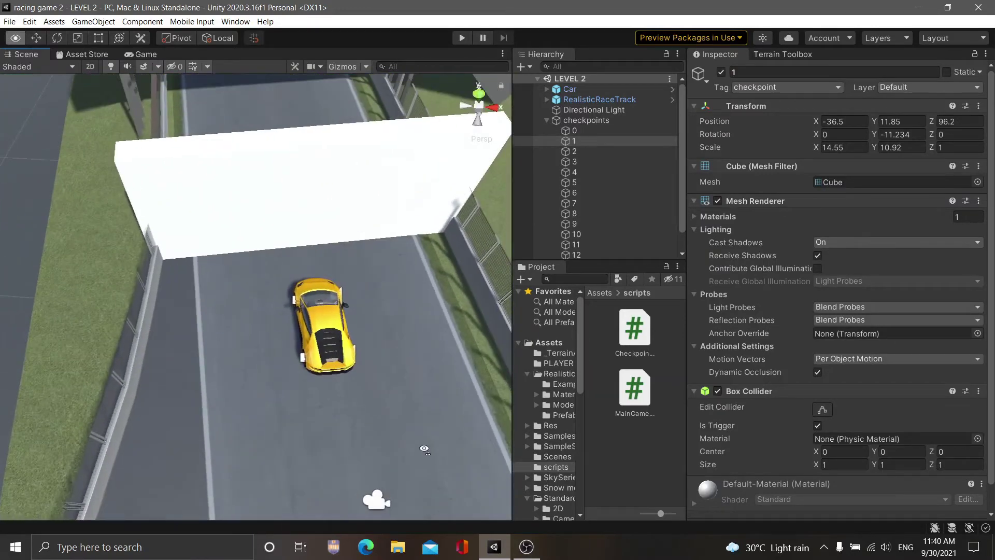
pyautogui.click(547, 120)
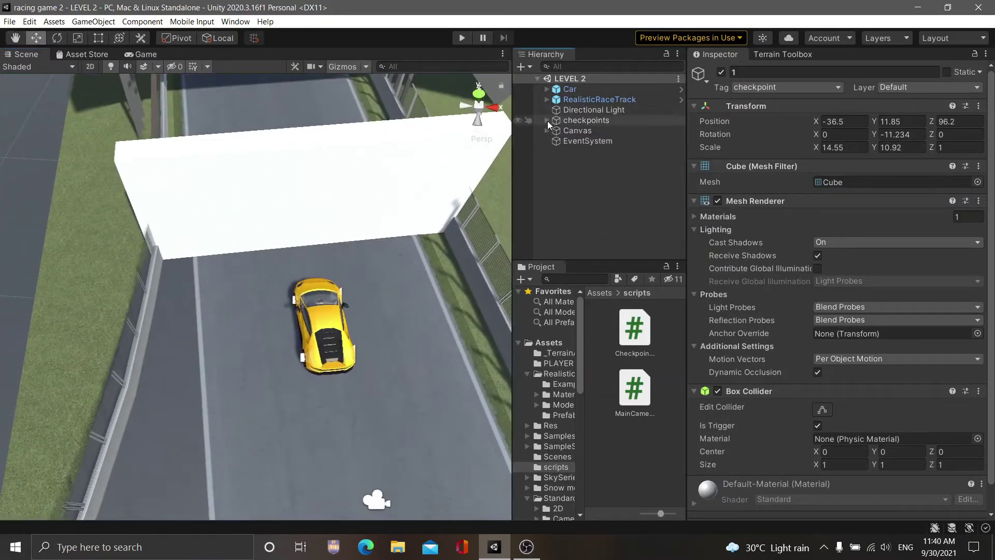
pyautogui.click(640, 333)
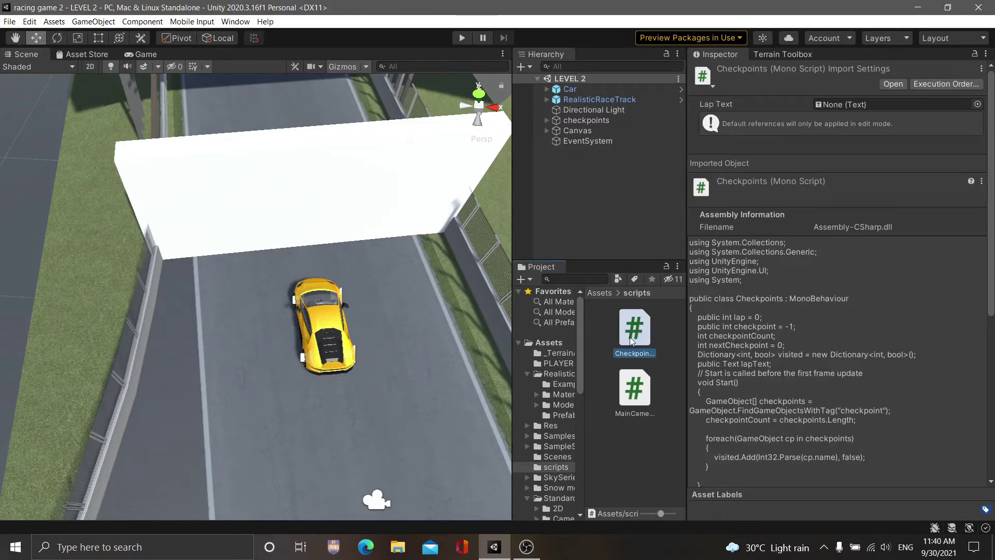
pyautogui.doubleClick(631, 340)
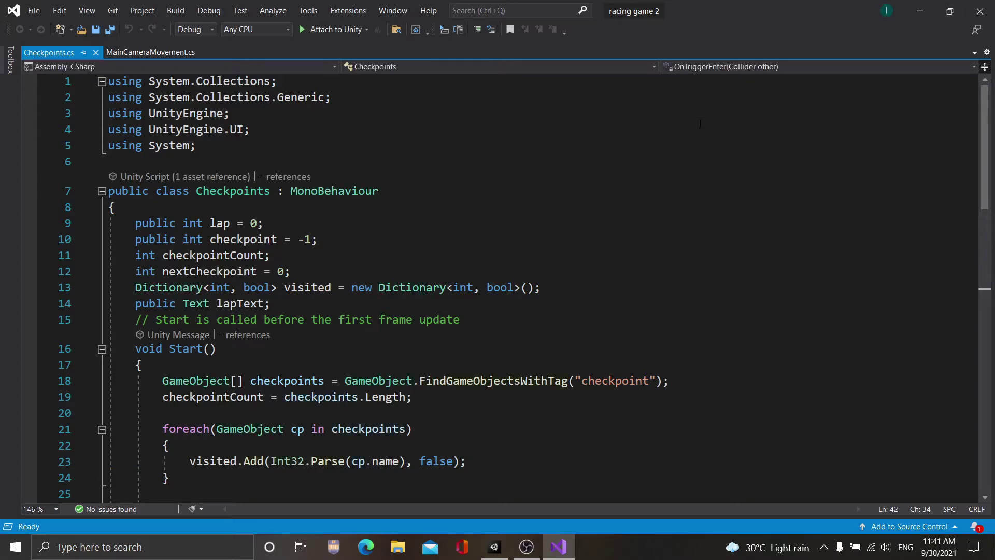
# - Scroll Checkpoints.cs to the top to show the class's field declarations
pyautogui.scroll(1, 700, 123)
pyautogui.scroll(9, 641, 185)
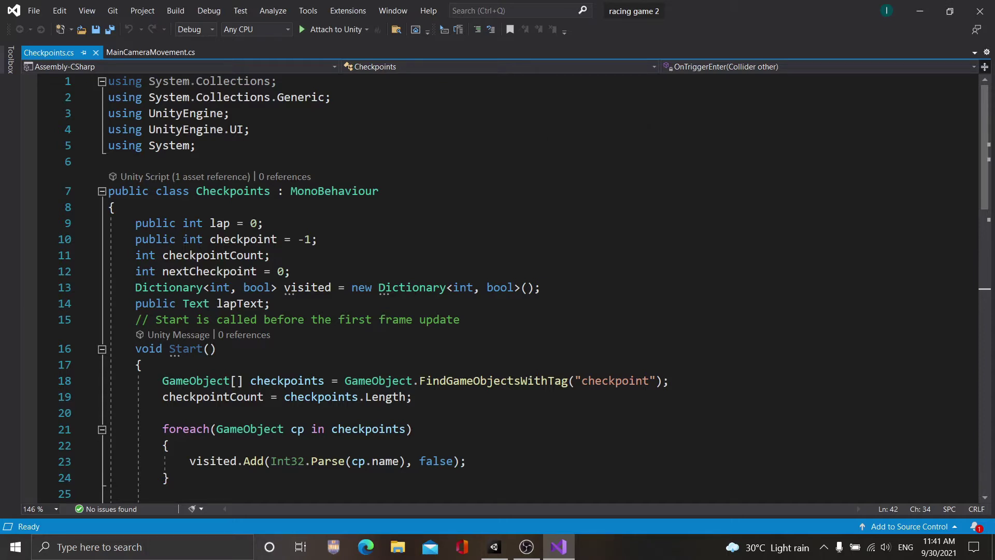
# - Insert a [HideInInspector] attribute on a new line above the public lap field
pyautogui.click(151, 209)
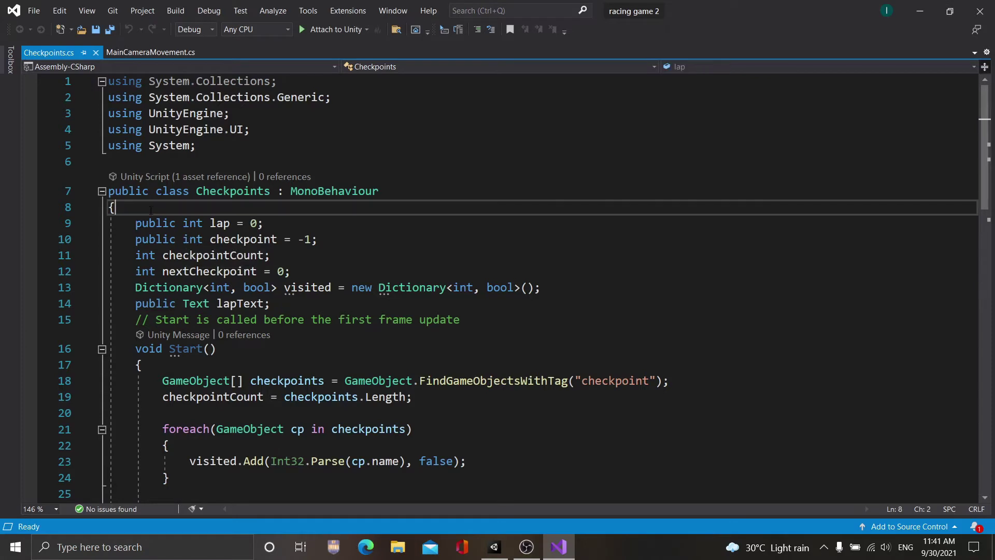
pyautogui.press('Return')
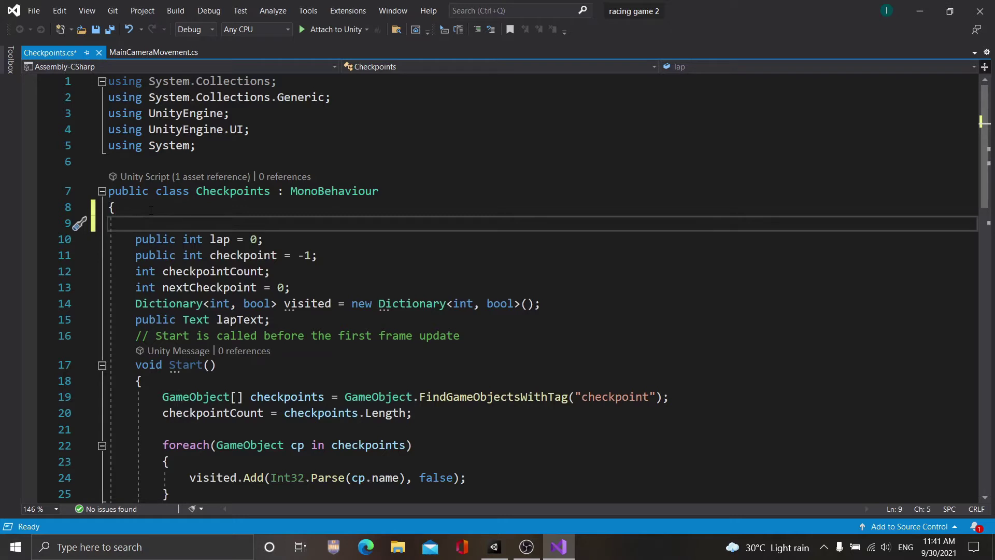
pyautogui.write('[')
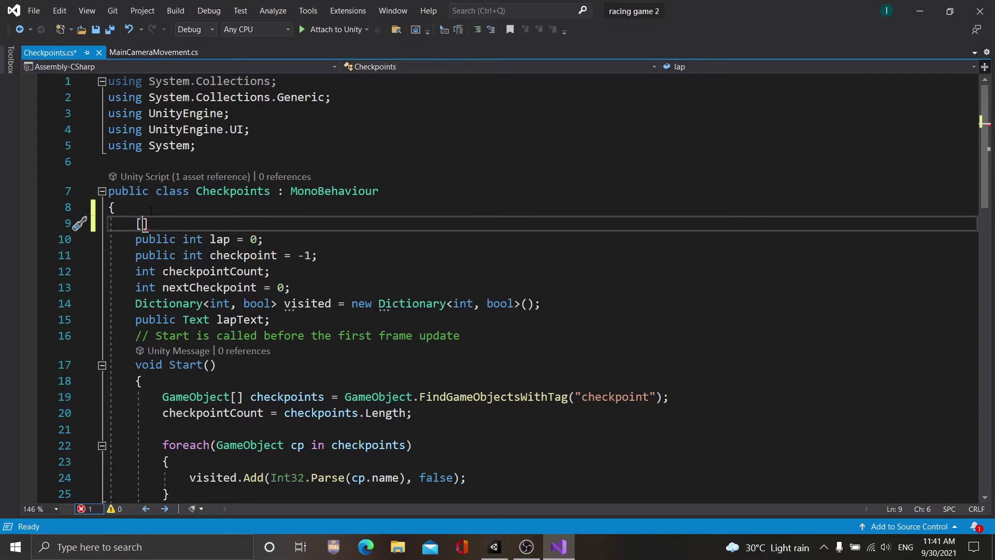
pyautogui.write('Hid')
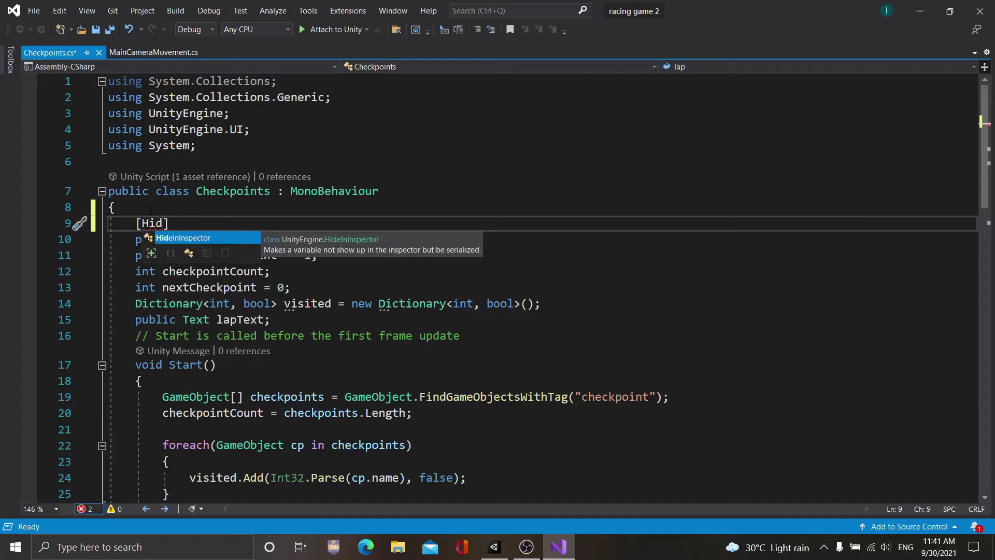
pyautogui.press('Tab')
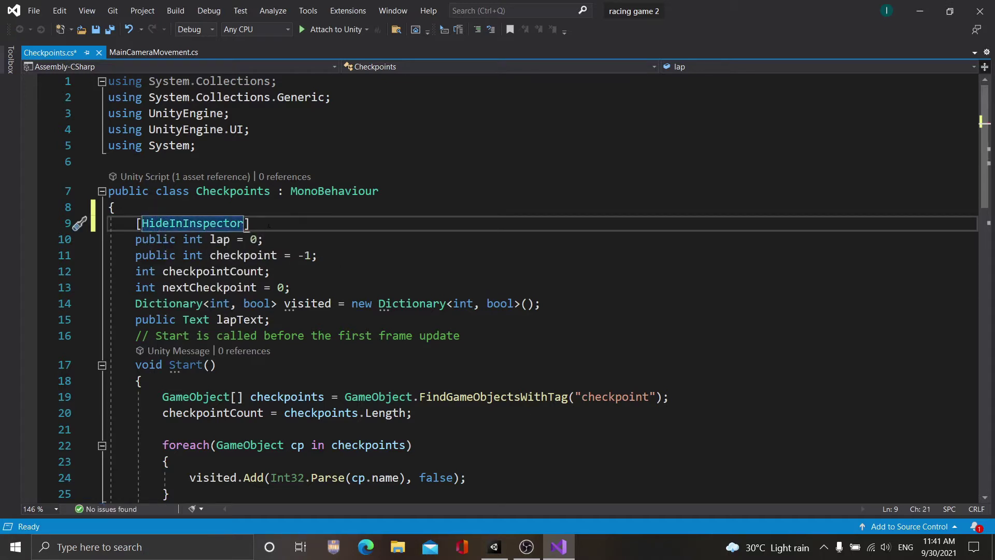
# - Copy the [HideInInspector] attribute and paste it above the checkpoint field
pyautogui.hotkey('shift', 'Left')
pyautogui.hotkey('shift', 'Left')
pyautogui.hotkey('shift', 'Left')
pyautogui.hotkey('shift', 'Left')
pyautogui.hotkey('shift', 'Left')
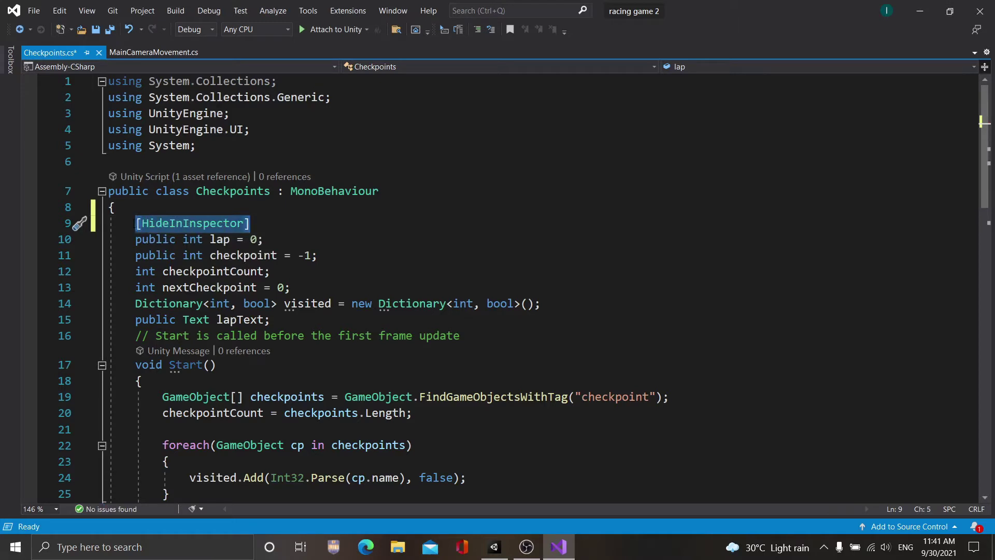
pyautogui.click(283, 239)
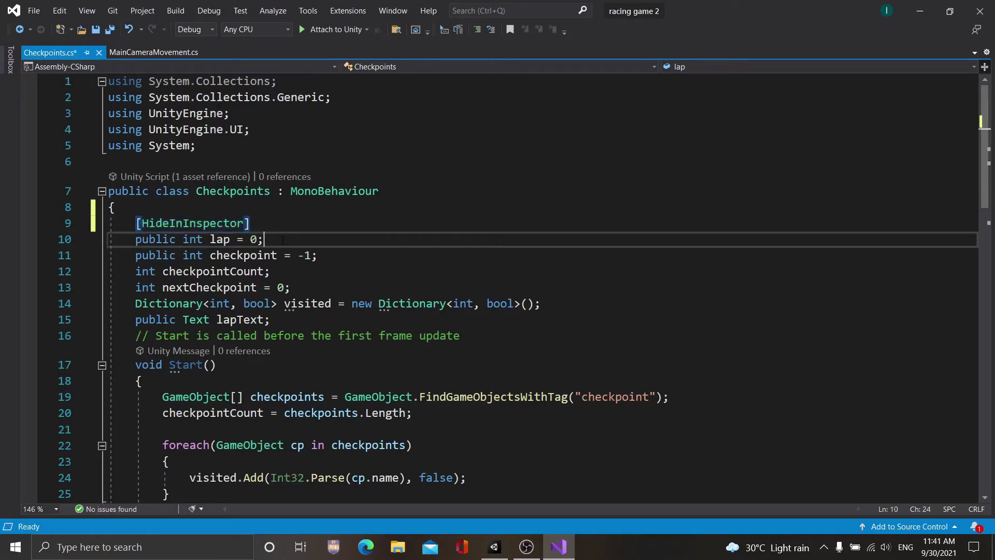
pyautogui.press('Return')
pyautogui.write('[HideInInspector]')
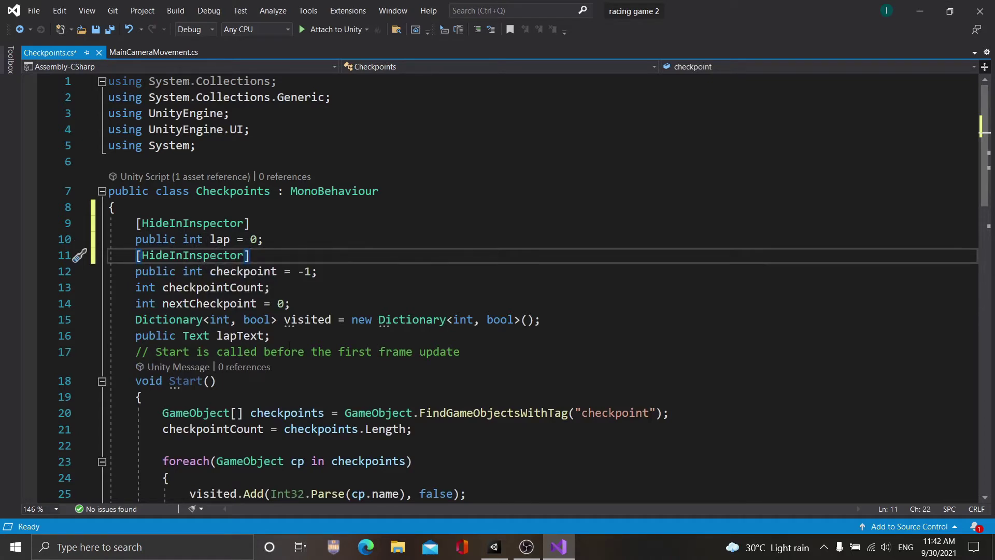
pyautogui.click(283, 338)
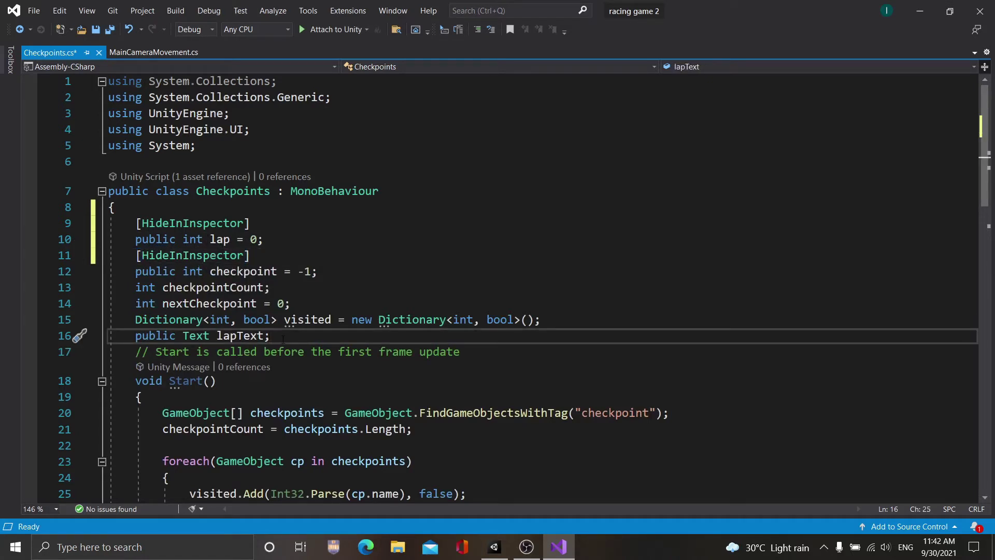
# - Add a line below lapText reading 'public bool' and begin typing the variable name
pyautogui.press('Return')
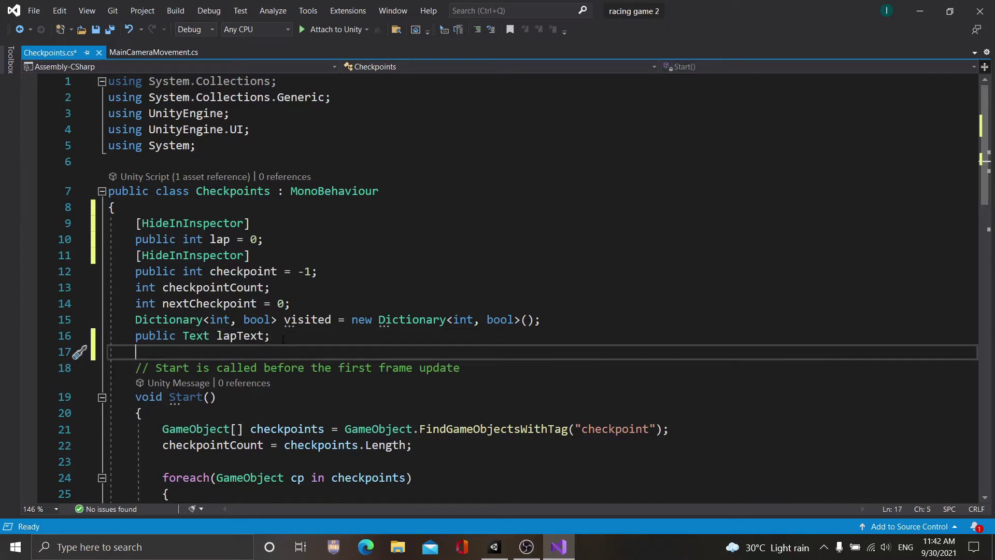
pyautogui.write('pu')
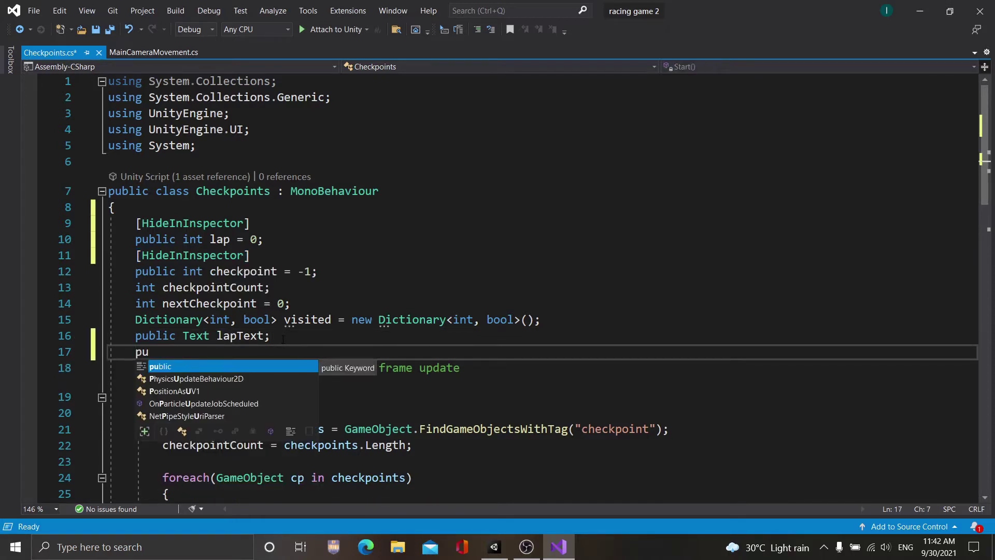
pyautogui.press('space')
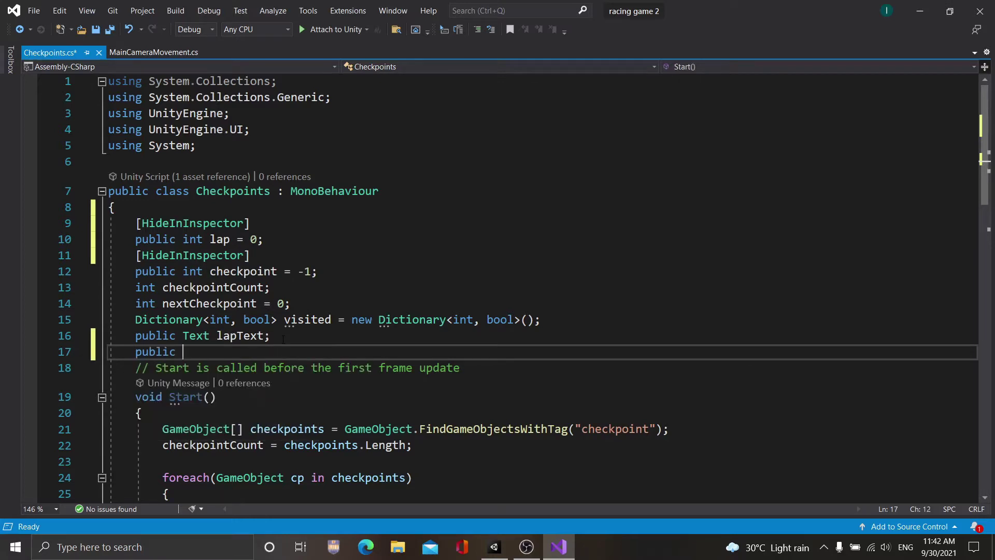
pyautogui.write('bool')
pyautogui.press('Escape')
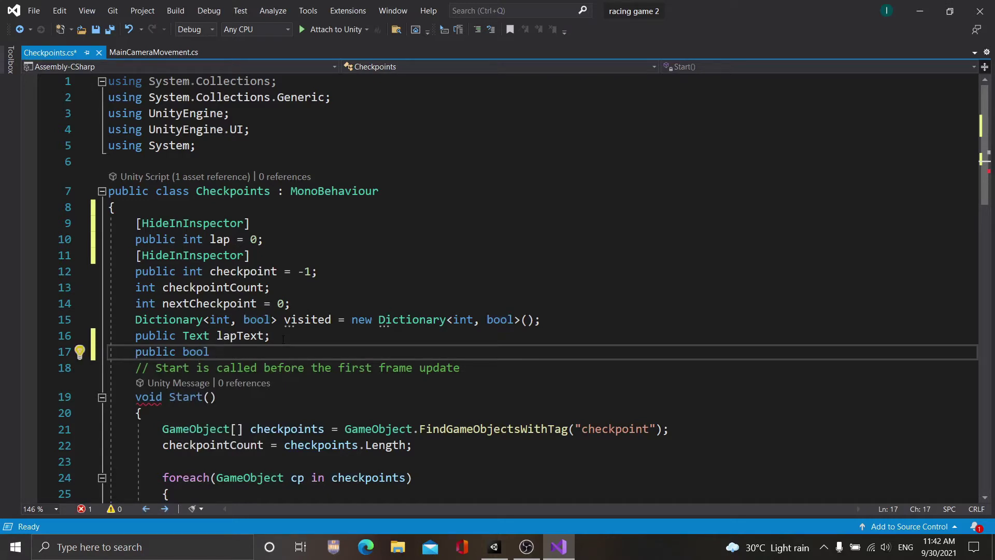
pyautogui.write('mi0s')
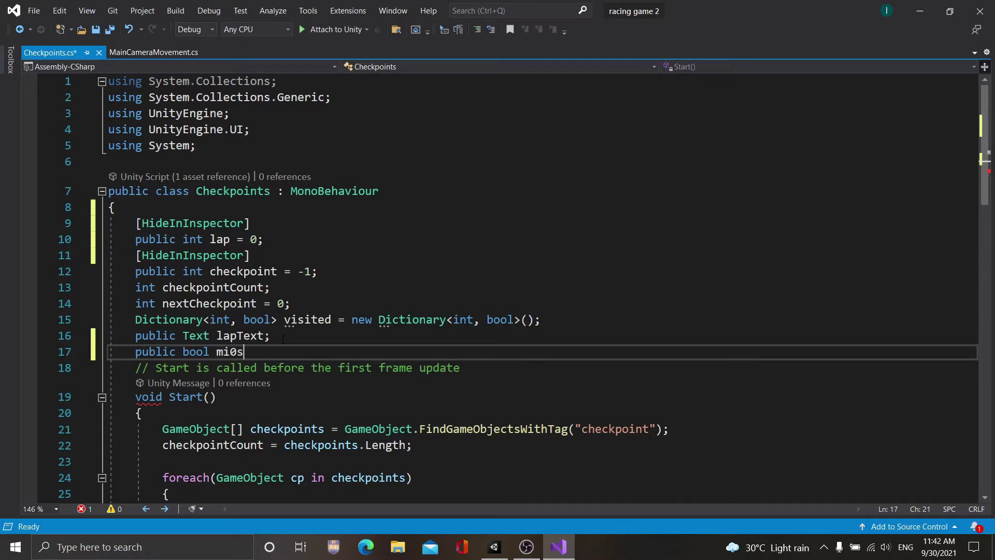
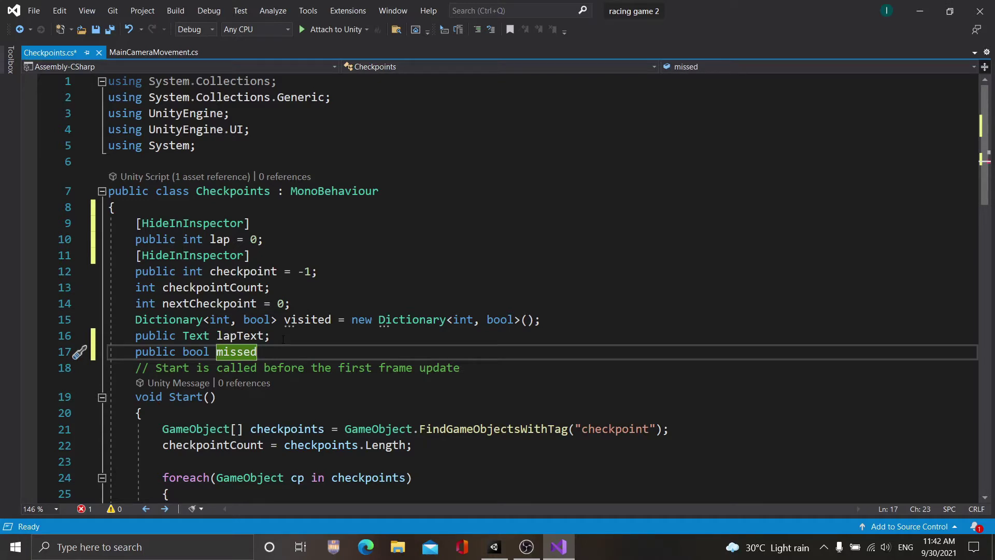
# - Finish the declaration 'public bool missed = false;' below the lapText field
pyautogui.write('=fa')
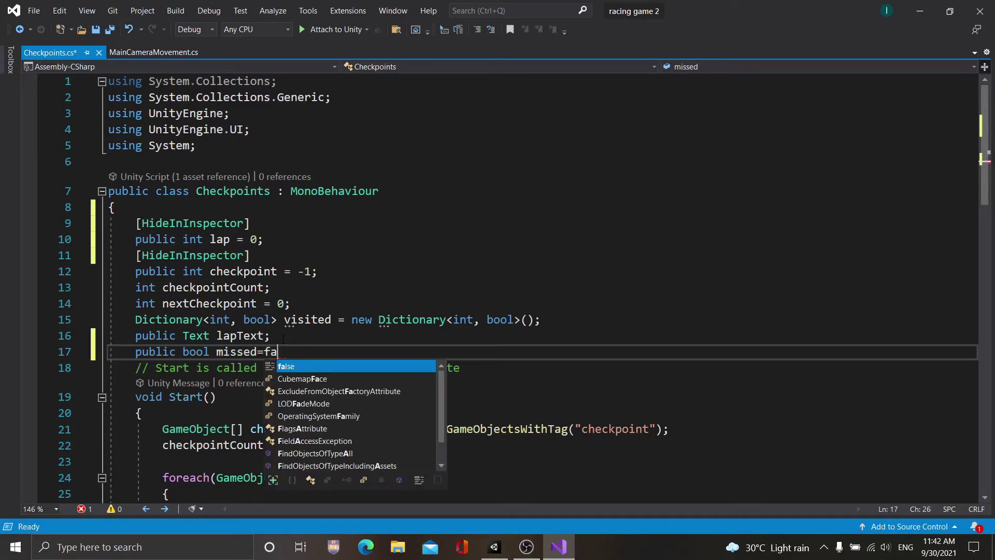
pyautogui.press('Tab')
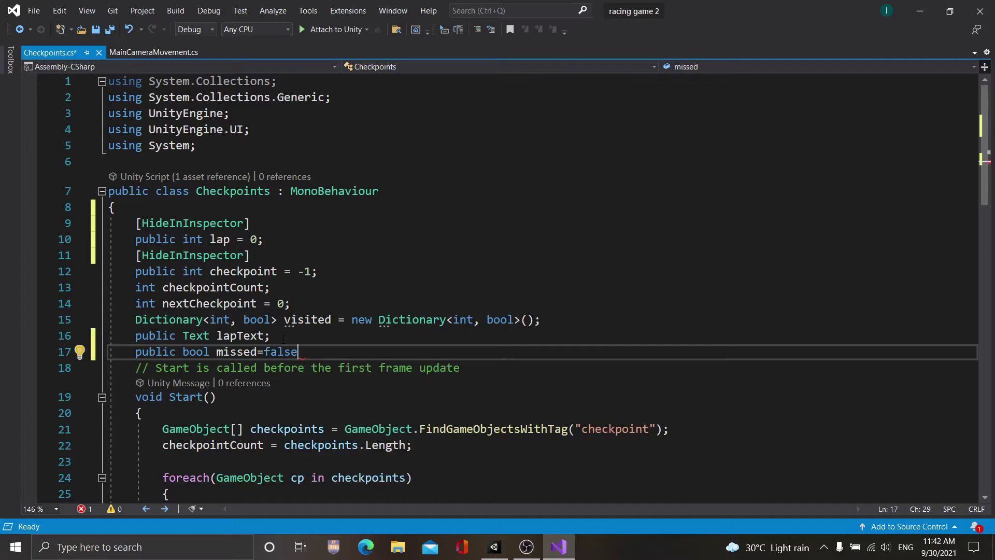
pyautogui.write(';')
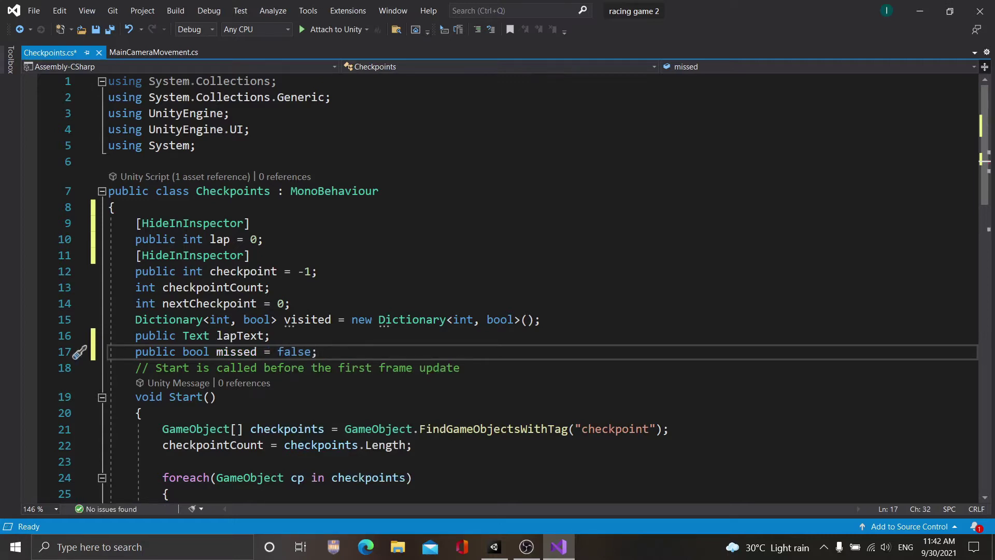
# - Add the [HideInInspector] attribute on a new line above the missed field
pyautogui.click(271, 336)
pyautogui.press('Return')
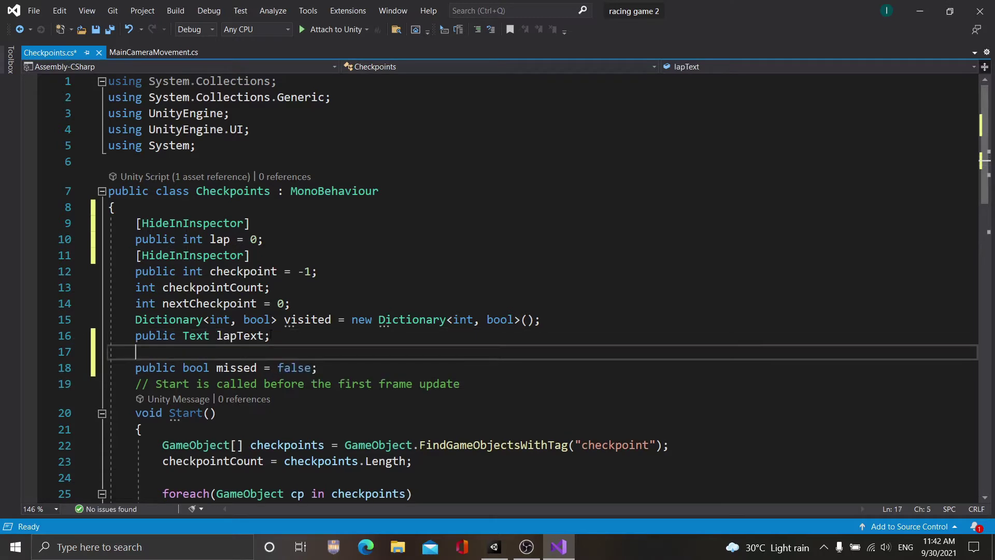
pyautogui.write('[HideInInspector]')
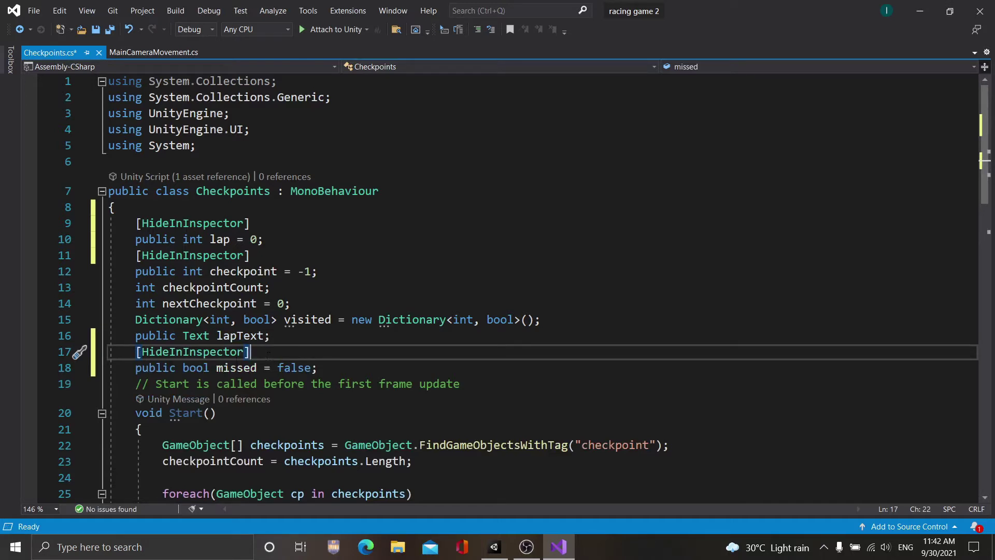
pyautogui.moveTo(251, 352); pyautogui.dragTo(136, 352)
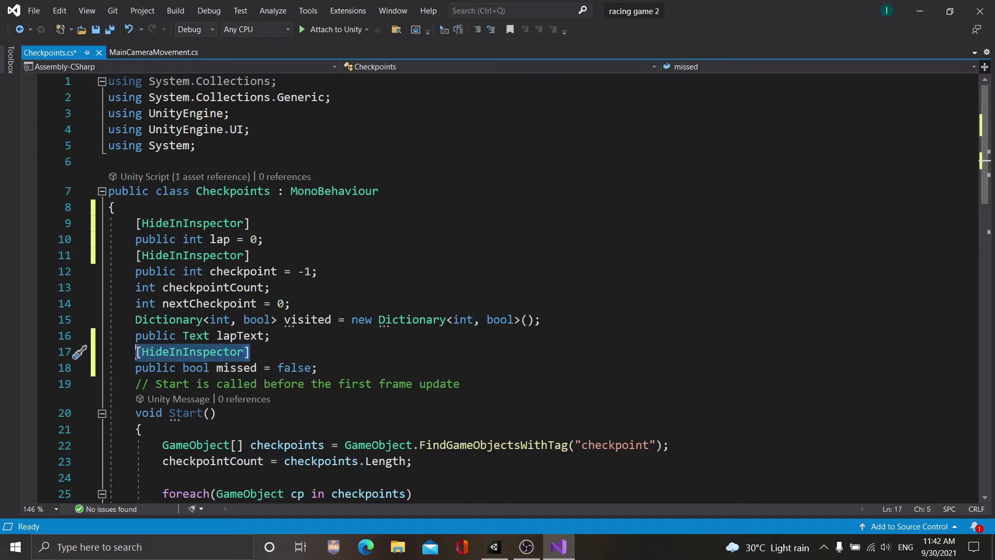
pyautogui.scroll(-4, 175, 291)
# - After the checkpoint-match if block, start 'else if(checkpointCurrent != nextCheckpoint'
pyautogui.scroll(-3, 175, 291)
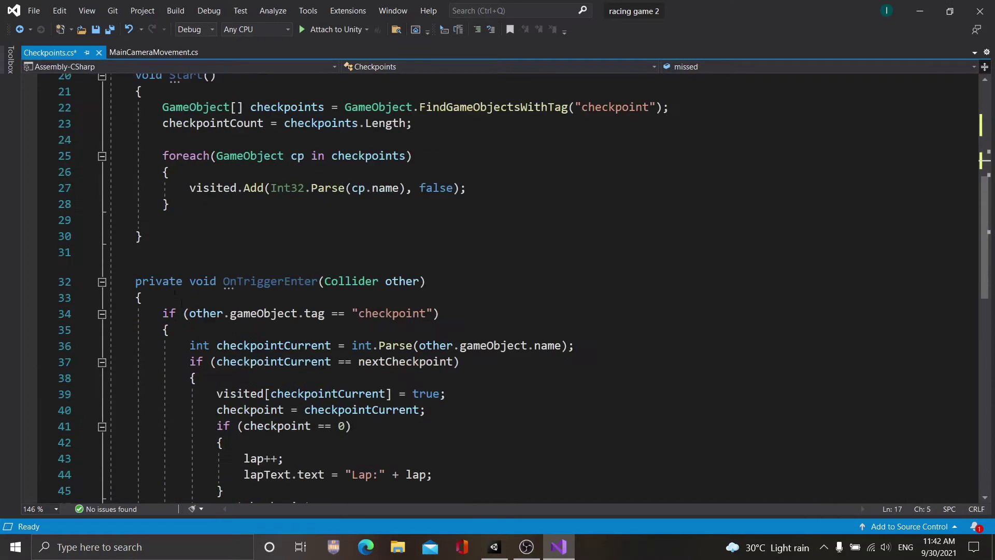
pyautogui.scroll(-5, 174, 291)
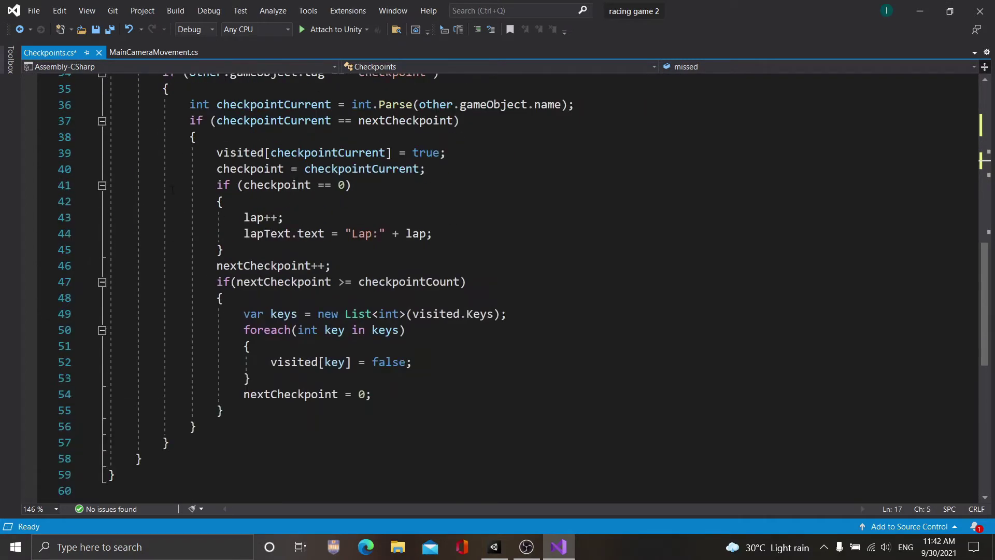
pyautogui.moveTo(186, 121); pyautogui.dragTo(196, 426)
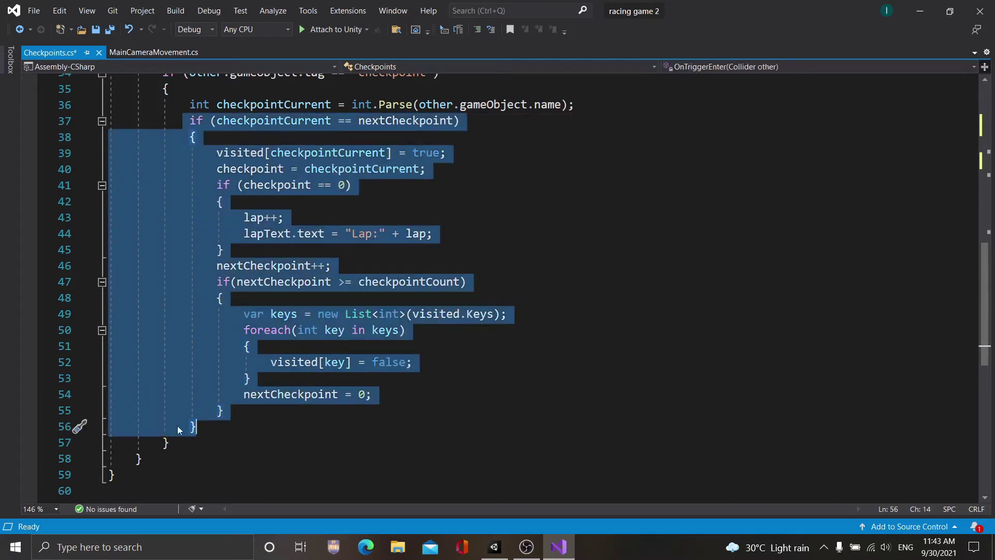
pyautogui.click(212, 429)
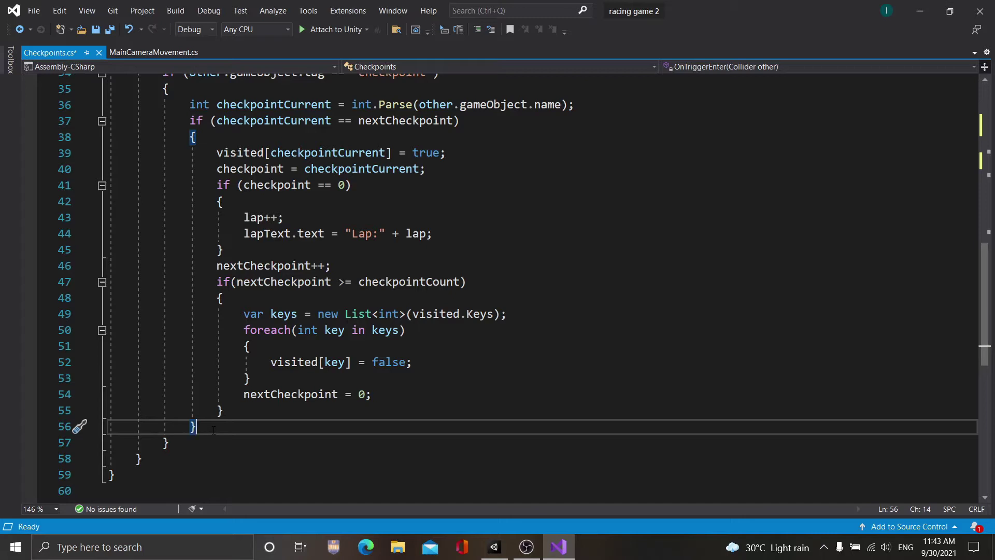
pyautogui.press('Return')
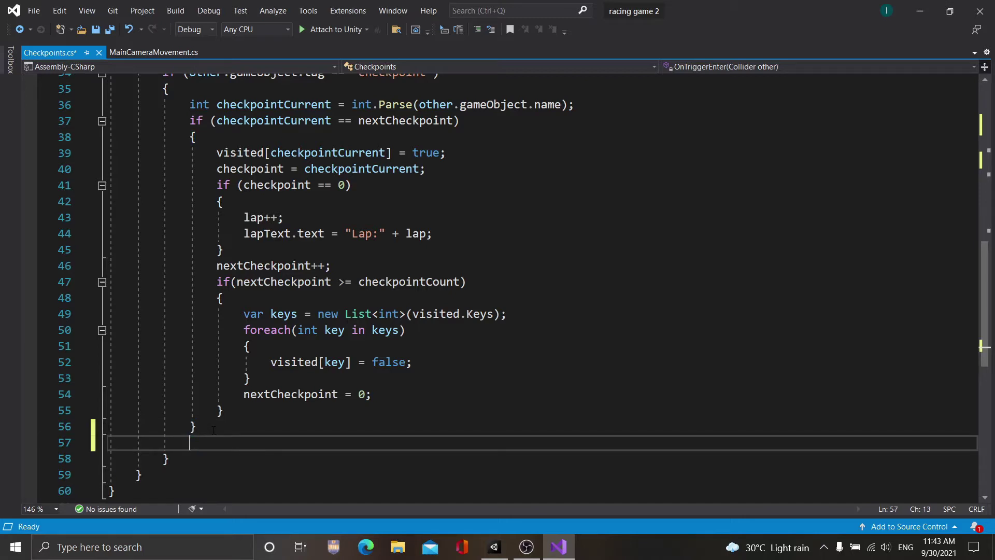
pyautogui.write('els')
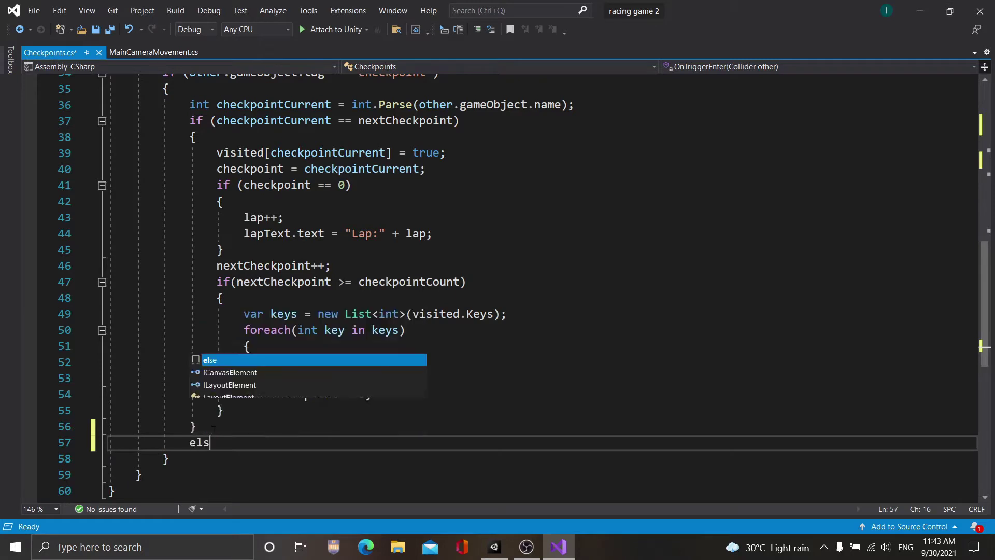
pyautogui.write('e i')
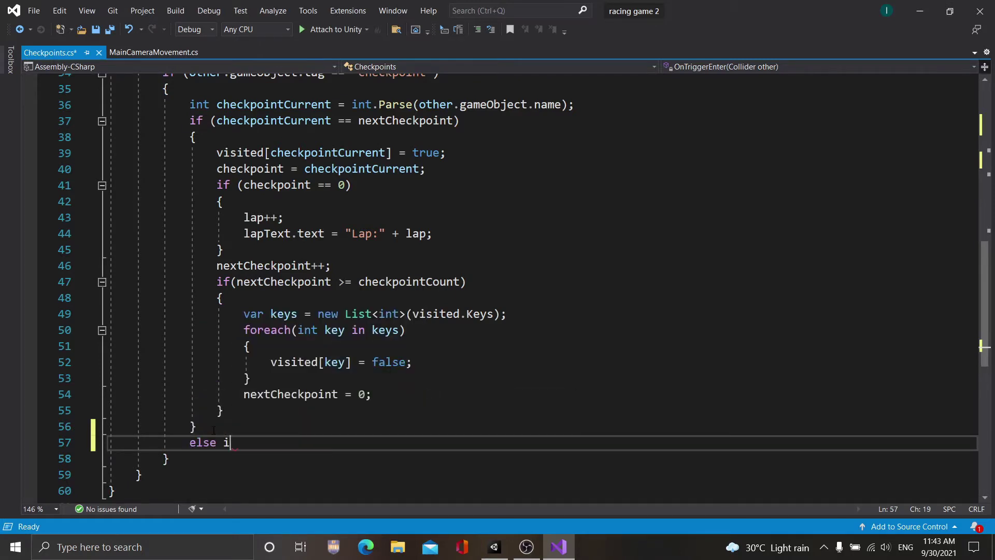
pyautogui.write('f')
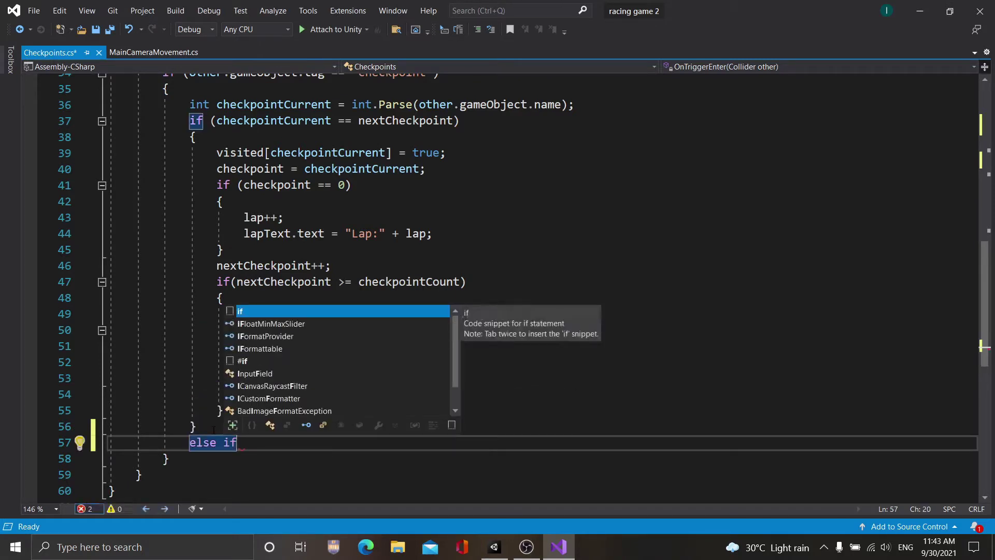
pyautogui.write('(')
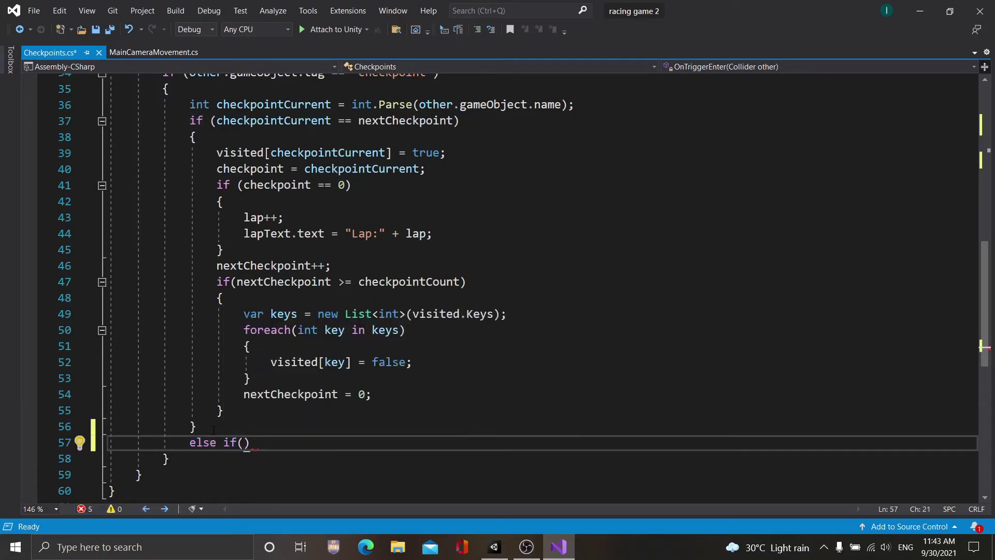
pyautogui.write('che')
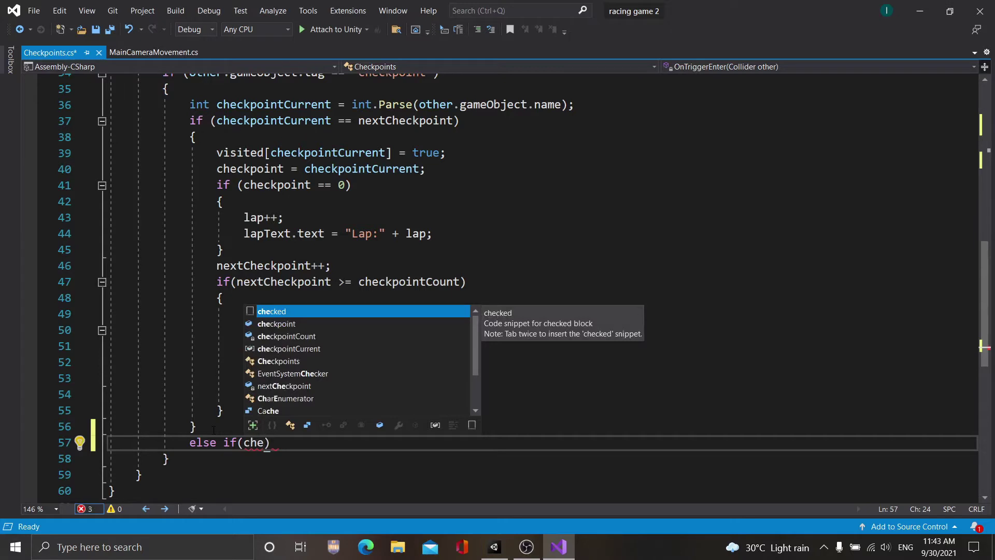
pyautogui.press('Down')
pyautogui.press('Down')
pyautogui.press('Down')
pyautogui.press('Tab')
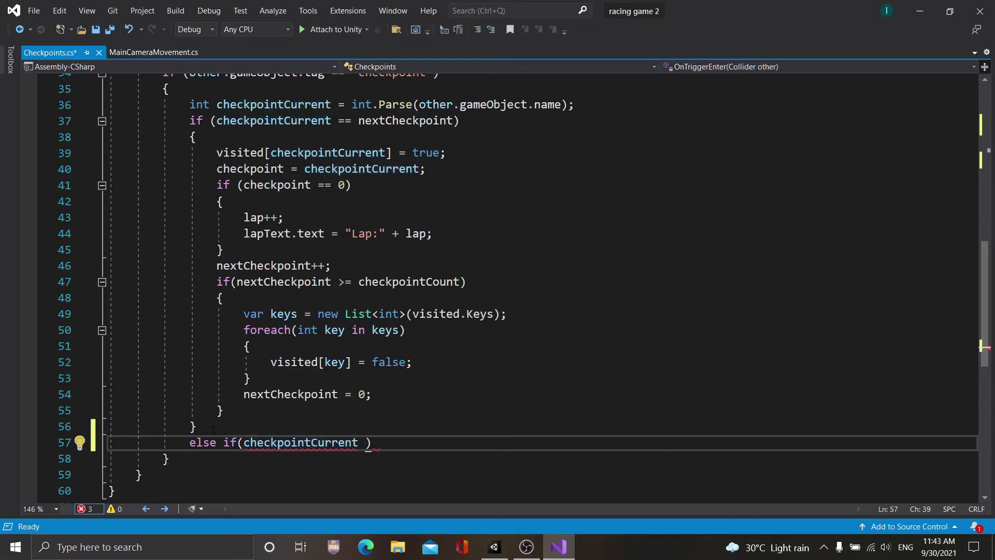
pyautogui.write('!=')
pyautogui.write(' nex')
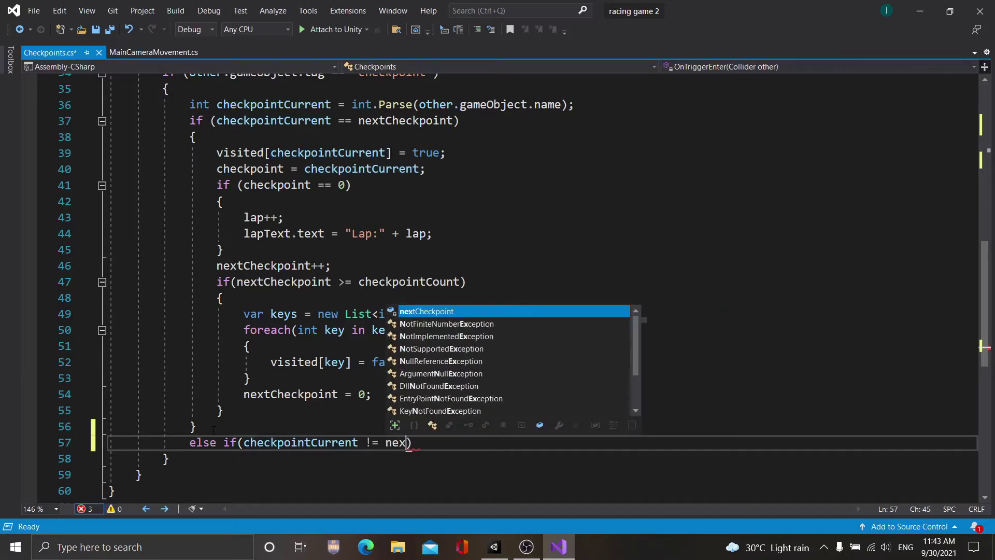
pyautogui.write('t')
pyautogui.press('Tab')
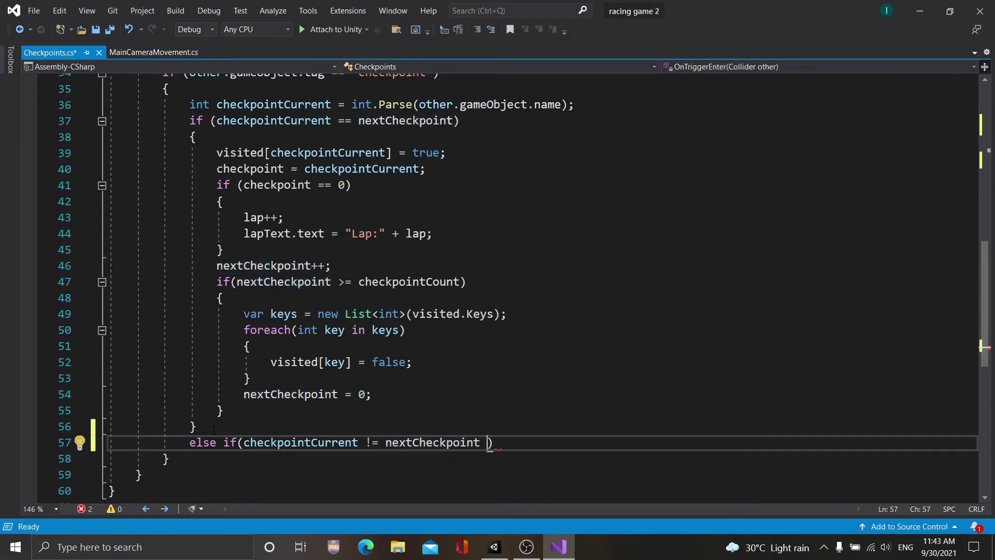
# - Complete the condition with '&& visited[checkpointCurrent]==false)' and begin the branch body
pyautogui.write('&&')
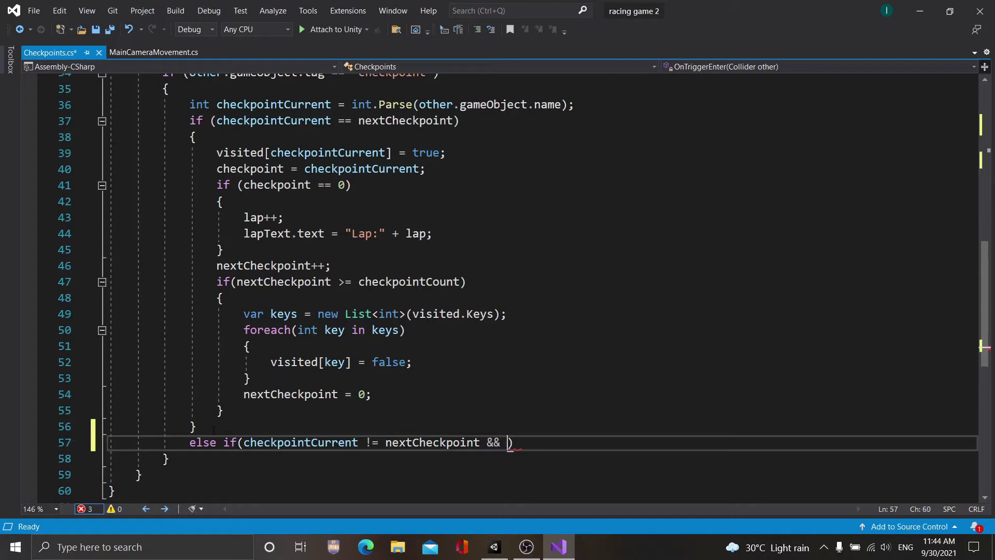
pyautogui.write('v')
pyautogui.write('i')
pyautogui.press('Tab')
pyautogui.write('[')
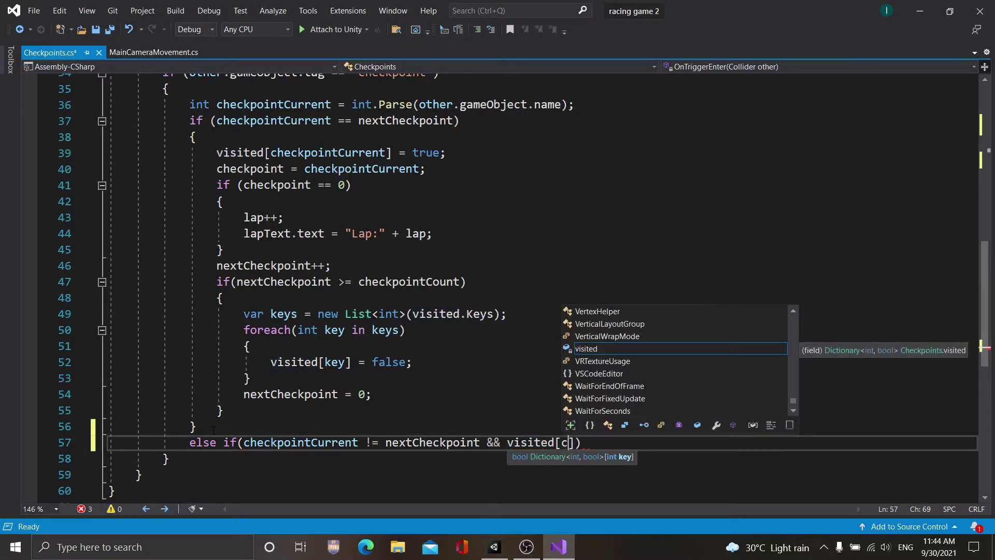
pyautogui.write('che')
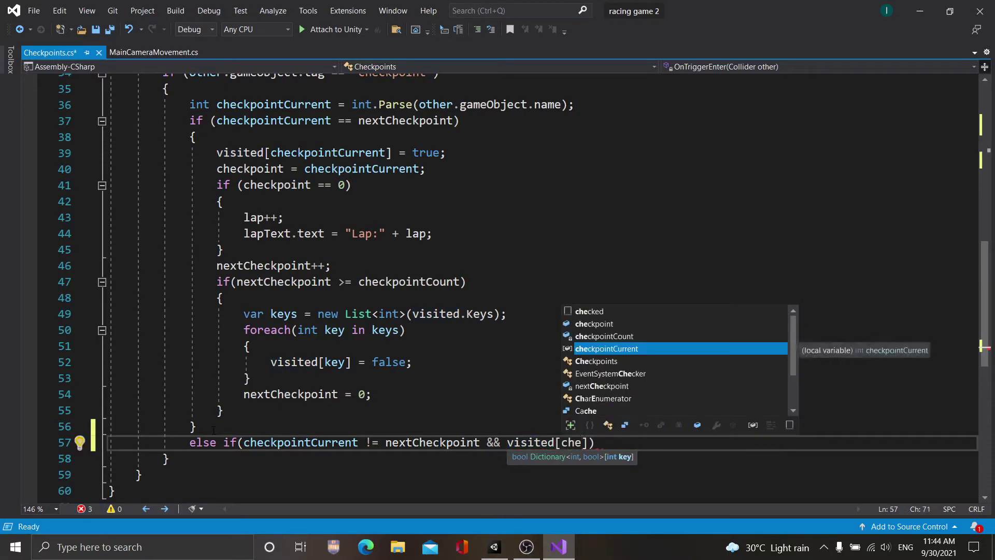
pyautogui.press('Tab')
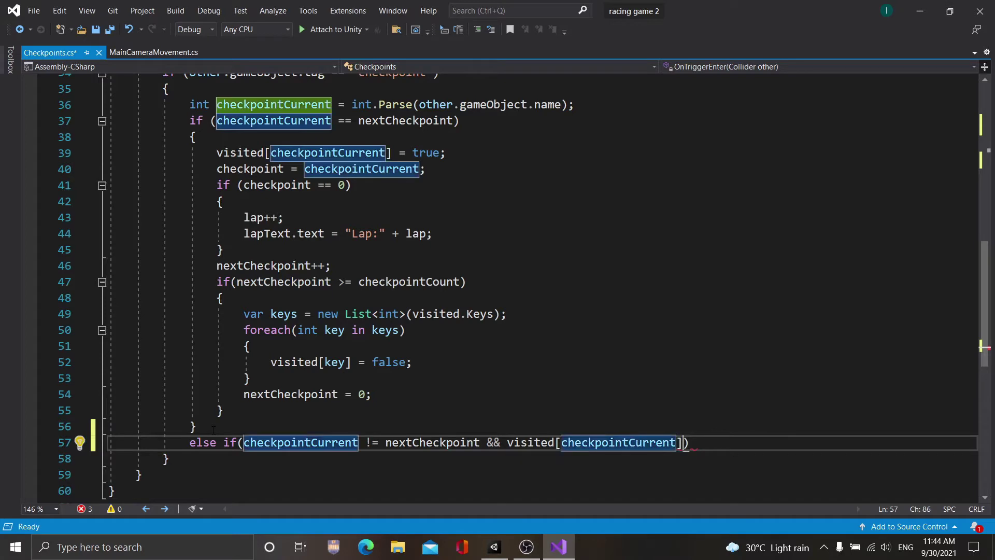
pyautogui.write(']==f')
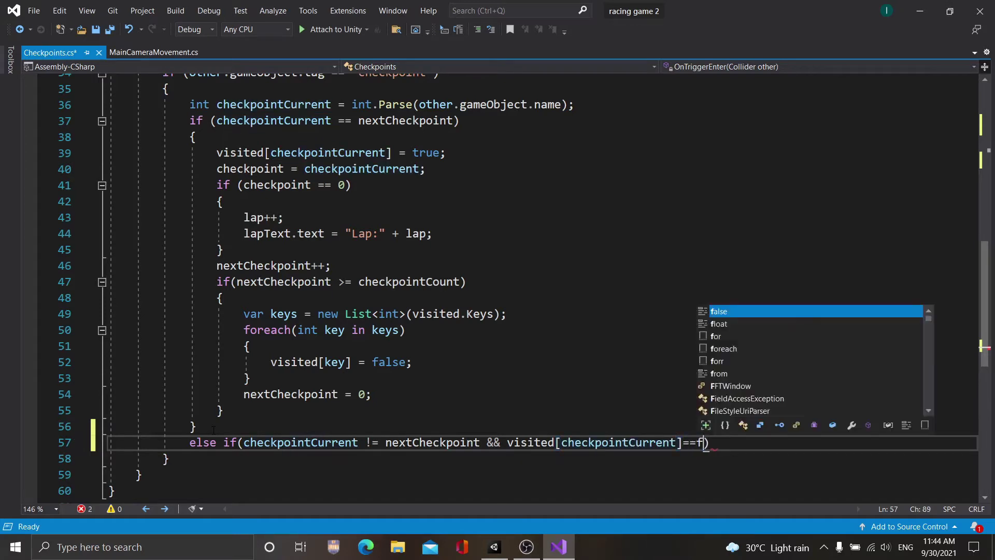
pyautogui.press('Tab')
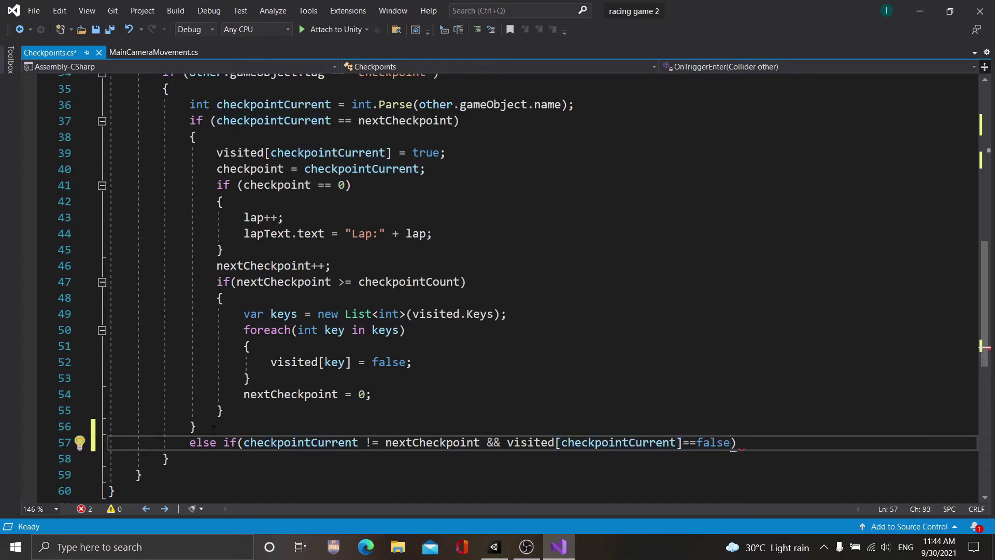
pyautogui.write(')')
pyautogui.press('Return')
# - Give the else-if branch a body that sets 'missed = true;'
pyautogui.write('{')
pyautogui.press('Return')
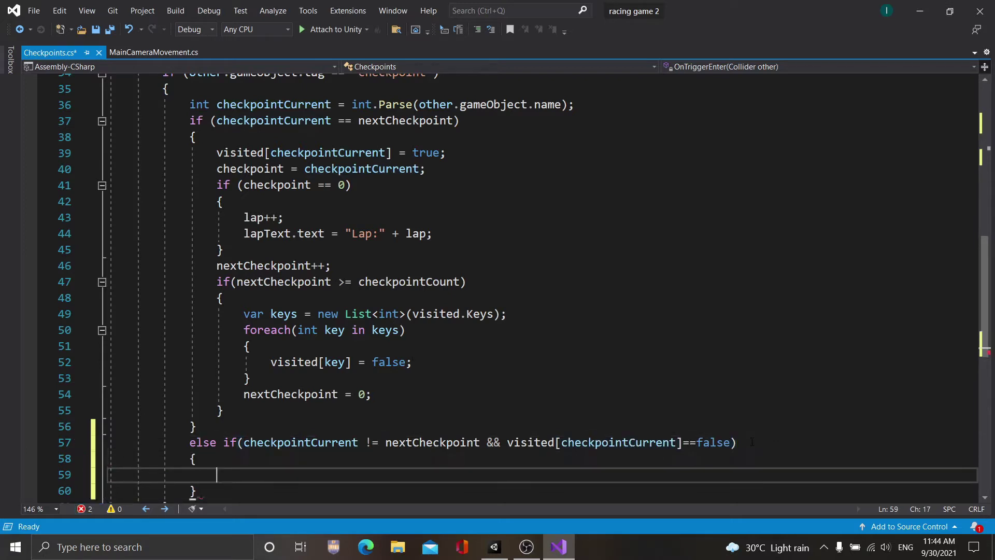
pyautogui.scroll(-2, 752, 441)
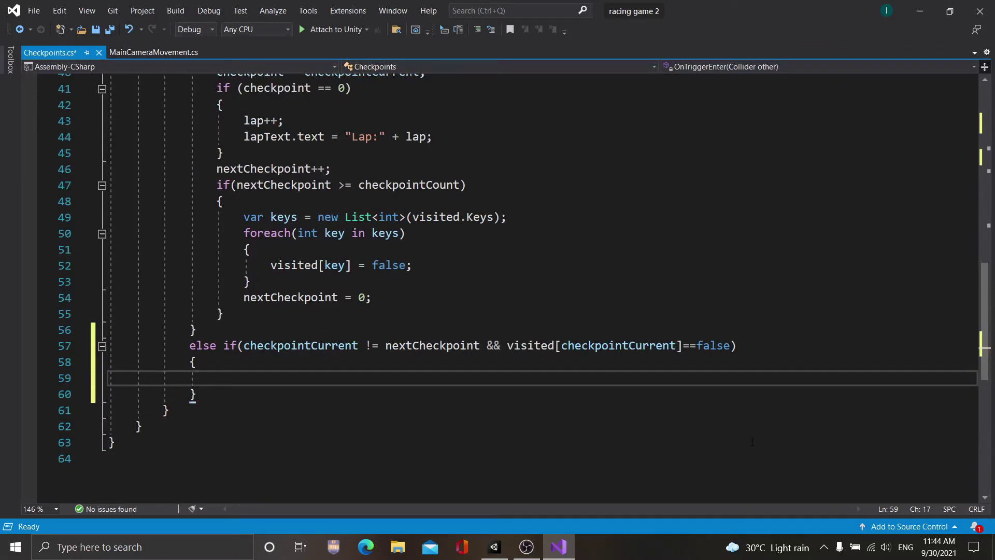
pyautogui.write('missed')
pyautogui.write('=t')
pyautogui.write('r')
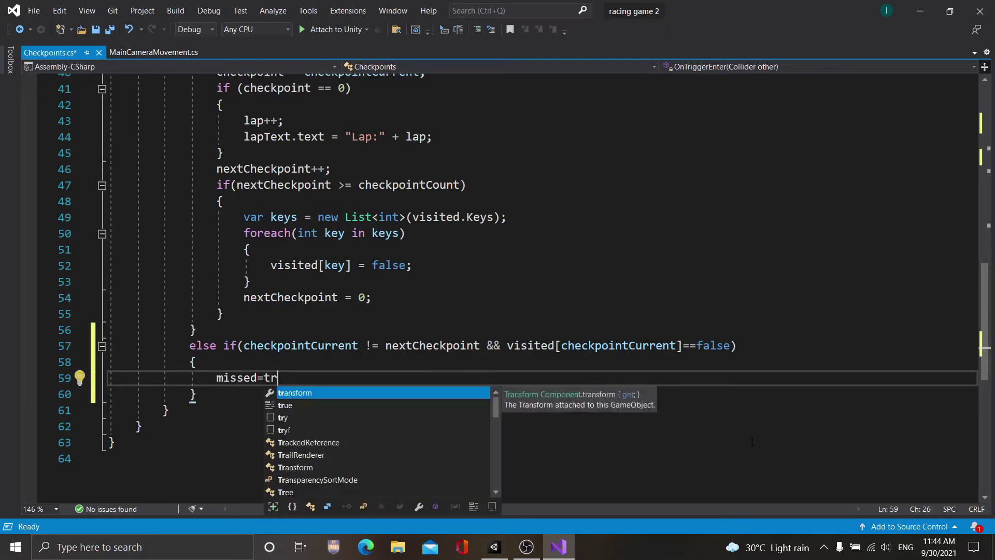
pyautogui.press('Down')
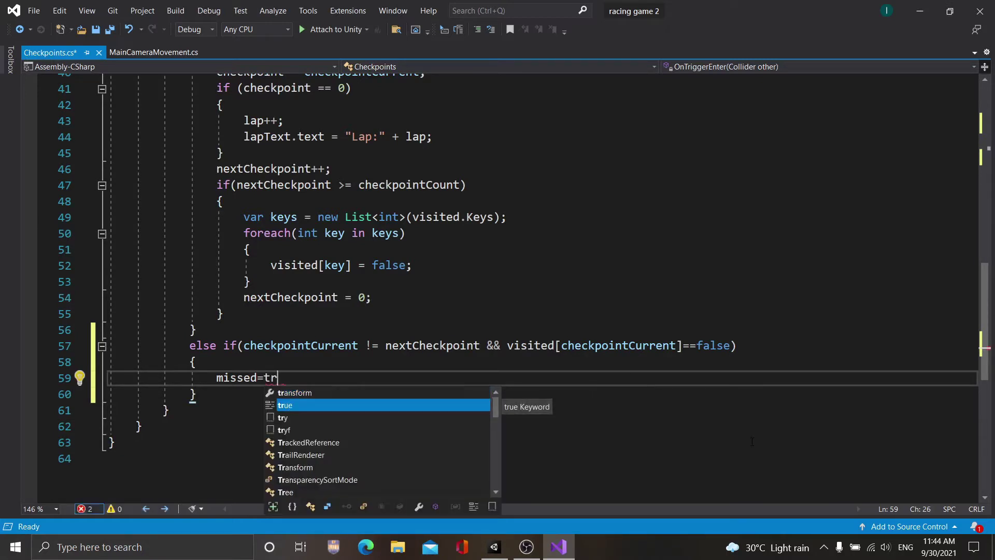
pyautogui.write(' true;')
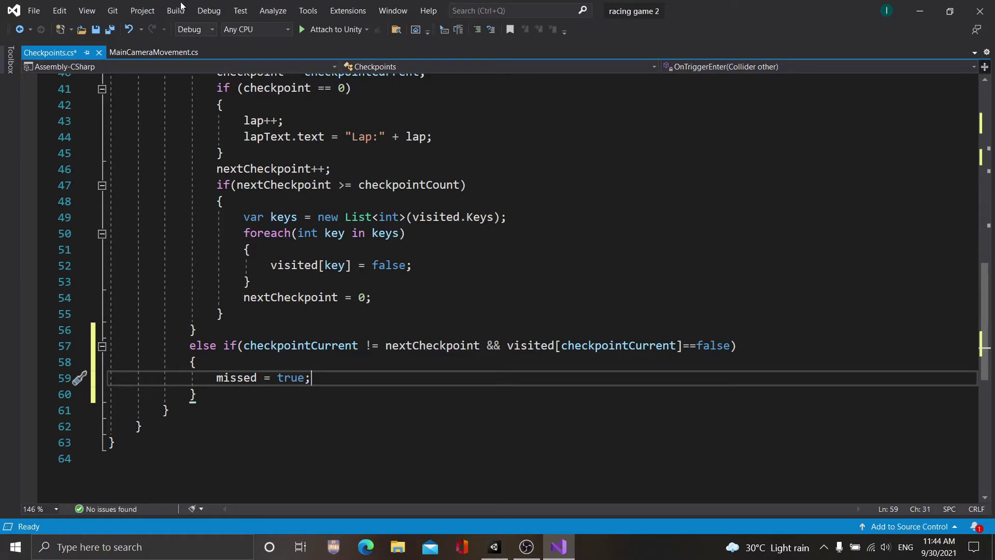
# - Save Checkpoints.cs and return to the Unity editor
pyautogui.click(95, 29)
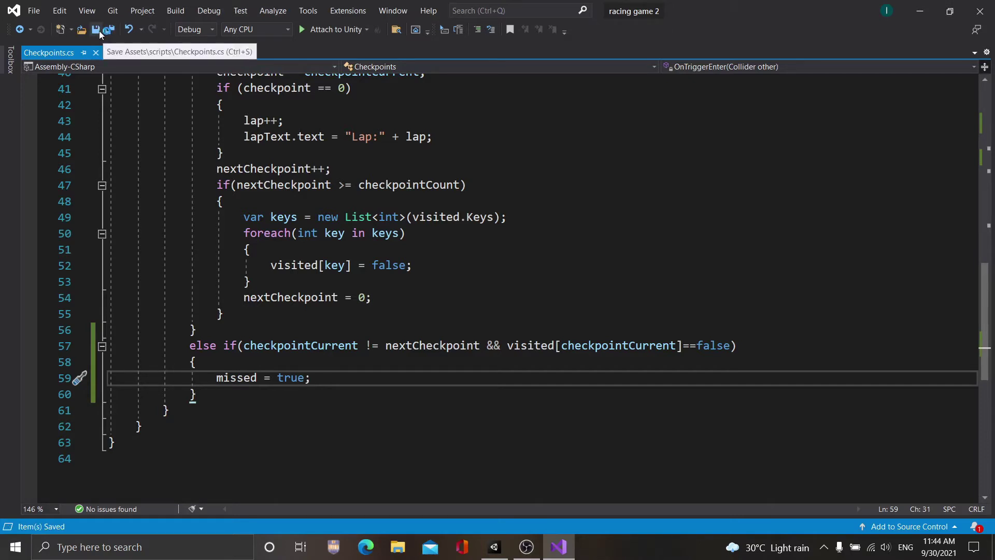
pyautogui.click(99, 30)
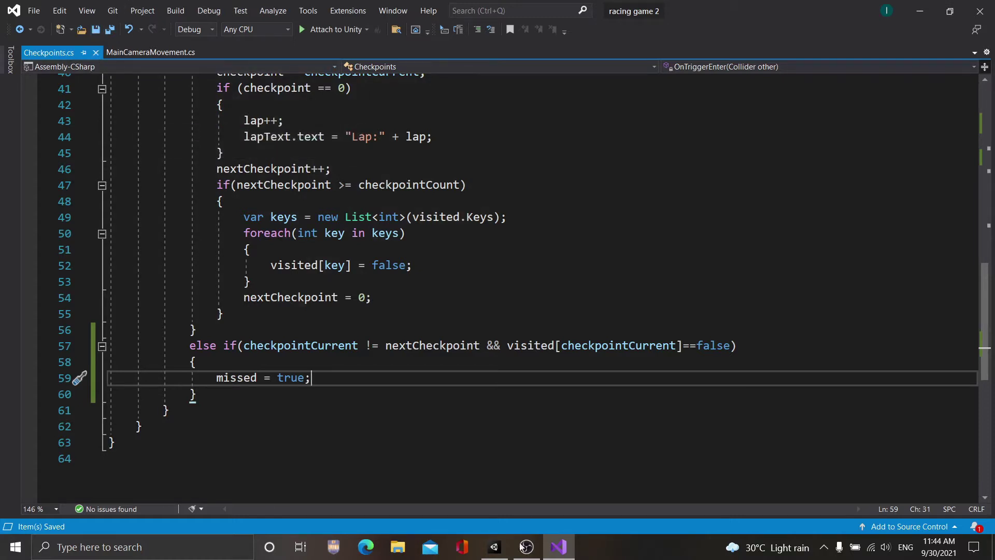
pyautogui.click(494, 547)
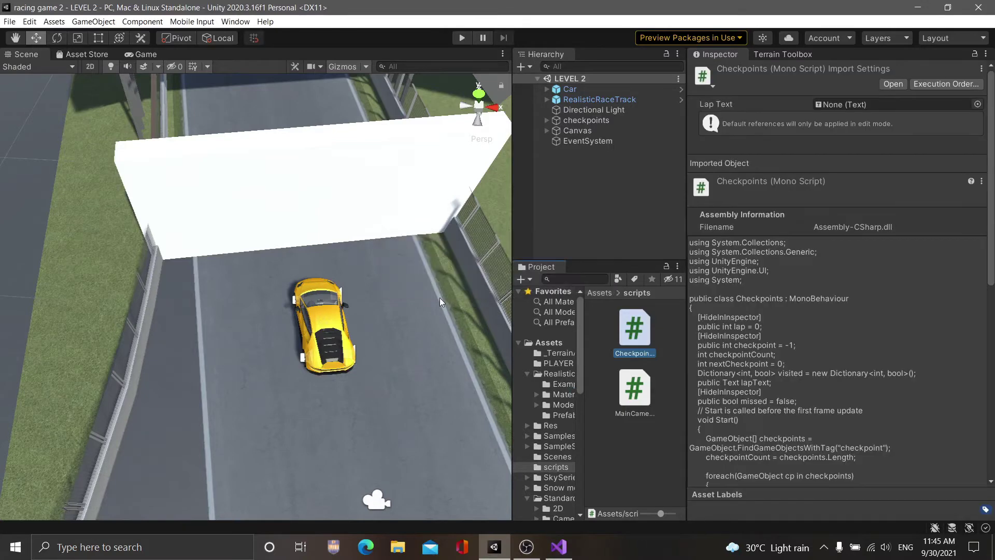
# - Check the Car's Checkpoints Lap Text, then expand Canvas and select the laps text
pyautogui.click(569, 89)
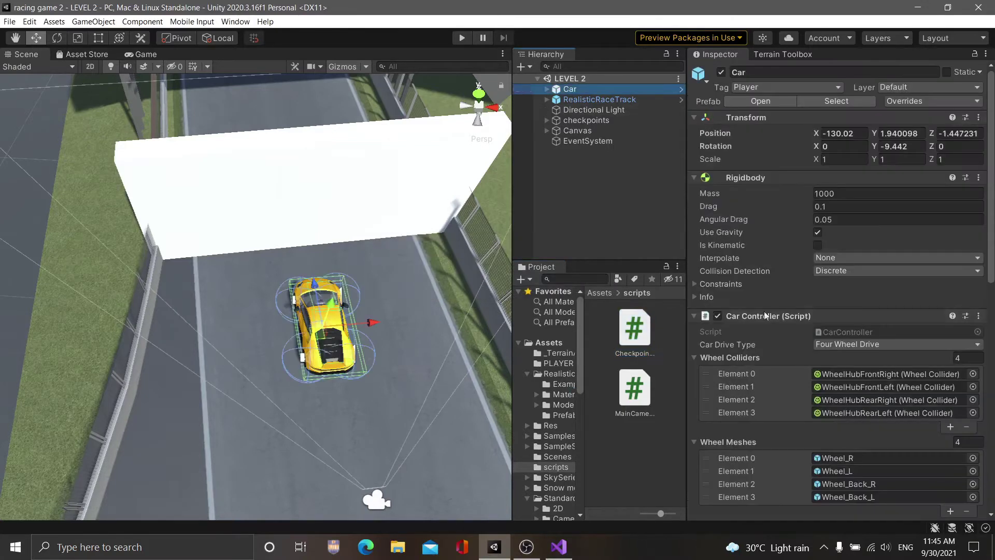
pyautogui.scroll(-10, 907, 391)
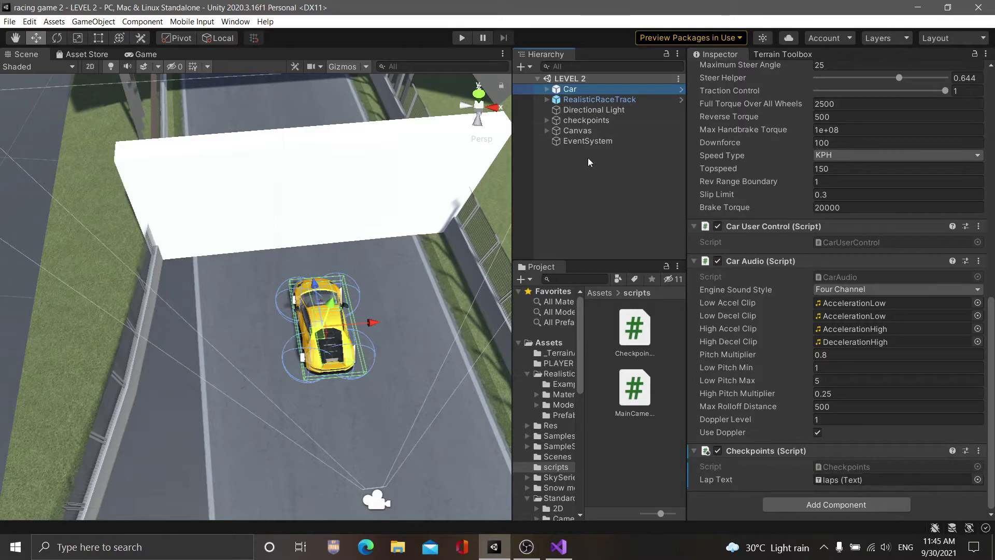
pyautogui.click(547, 130)
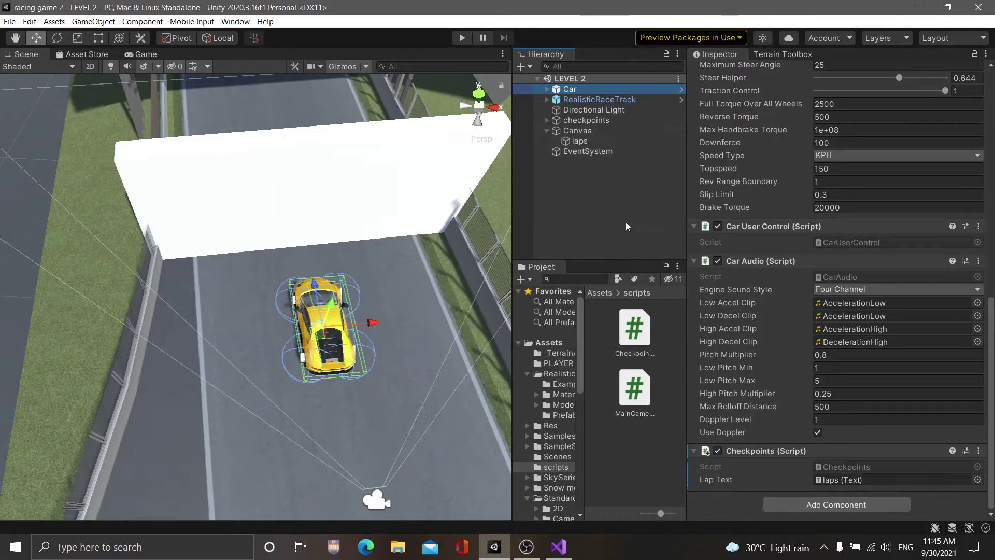
pyautogui.rightClick(571, 131)
pyautogui.click(558, 207)
pyautogui.click(580, 142)
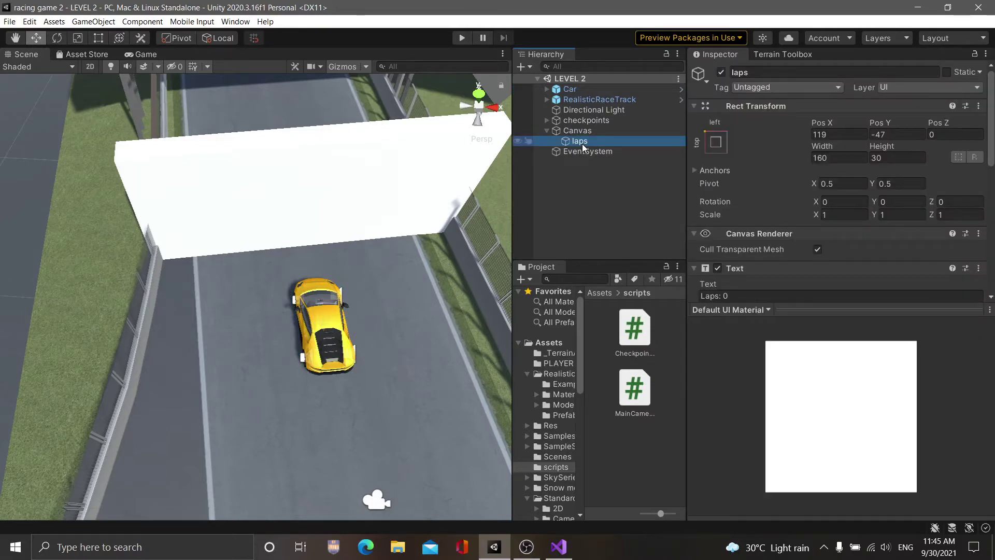
# - Duplicate the laps text object with Ctrl+D and rename the copy checkpointMissed
pyautogui.hotkey('ctrl', 'd')
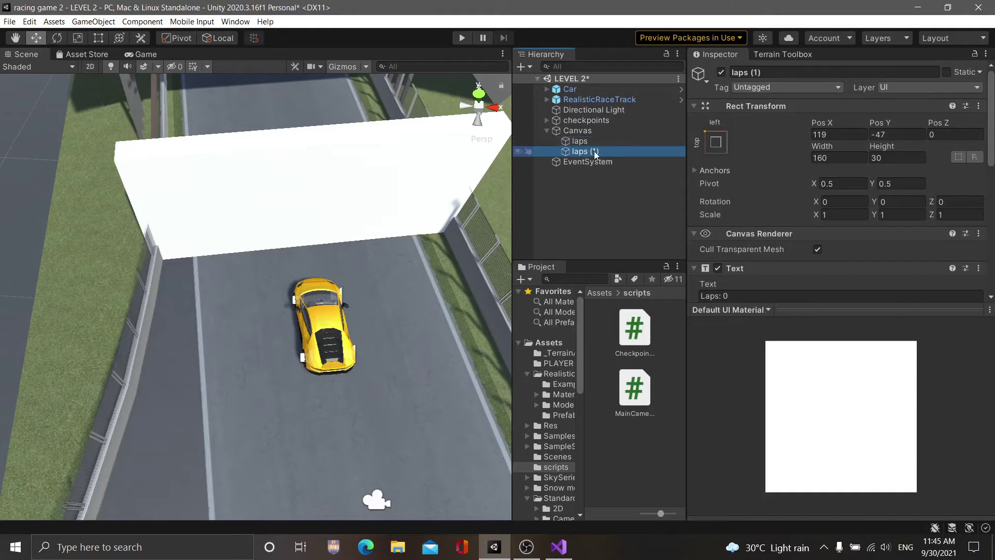
pyautogui.rightClick(595, 152)
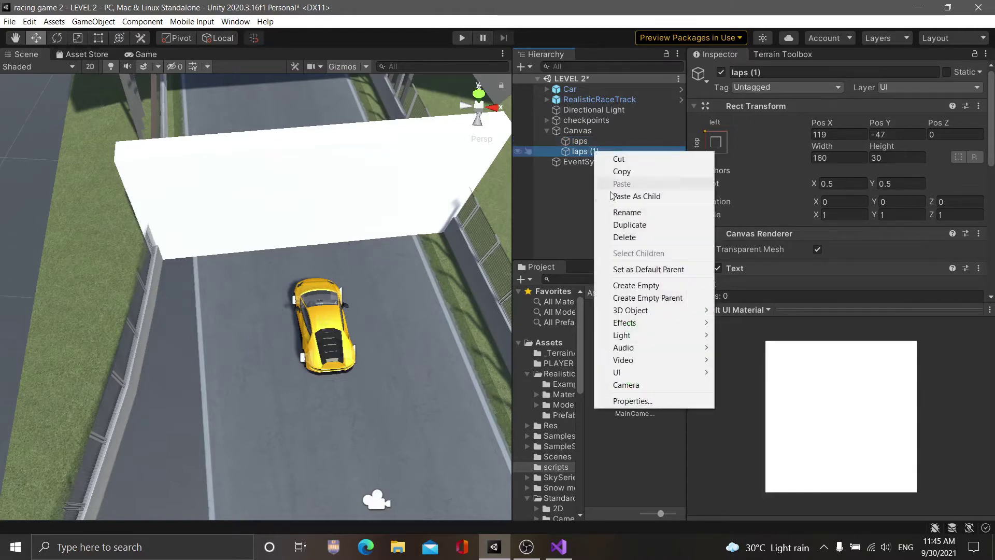
pyautogui.click(634, 213)
pyautogui.press('BackSpace')
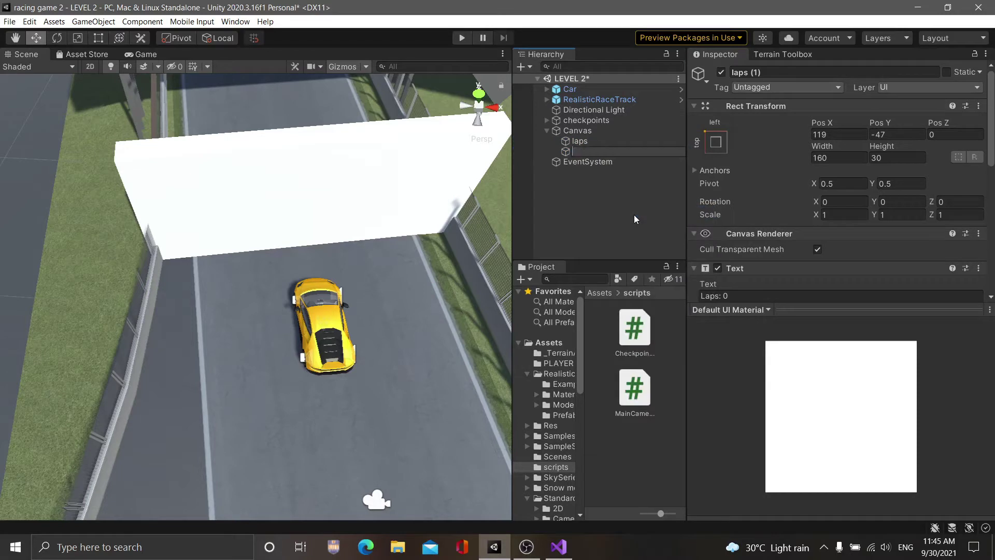
pyautogui.write('chec')
pyautogui.write('kpoin')
pyautogui.write('tM')
pyautogui.write('issed')
pyautogui.click(636, 219)
# - Replace the checkpointMissed Text content 'Laps: 0' with 'last checkpoint missed'
pyautogui.click(623, 158)
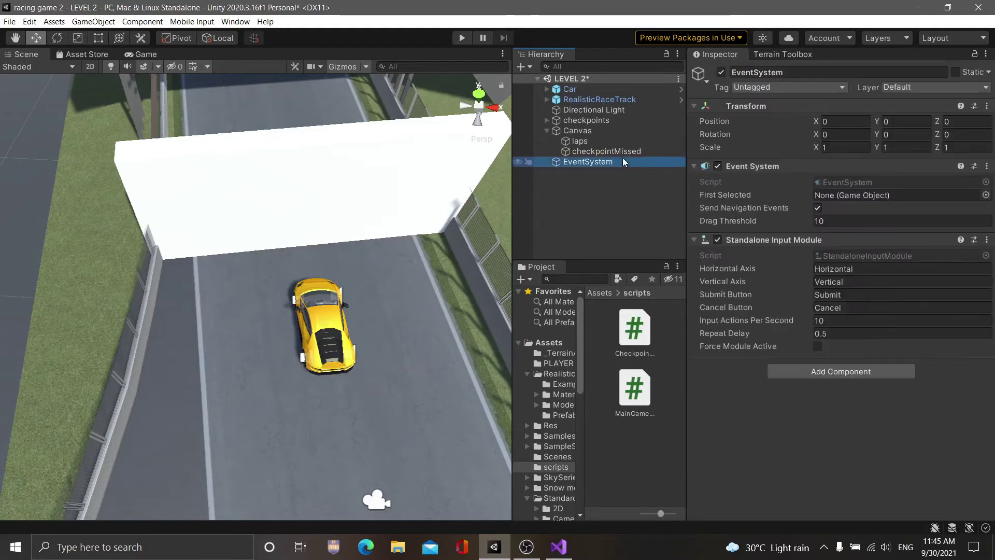
pyautogui.click(623, 153)
pyautogui.moveTo(991, 137); pyautogui.dragTo(991, 217)
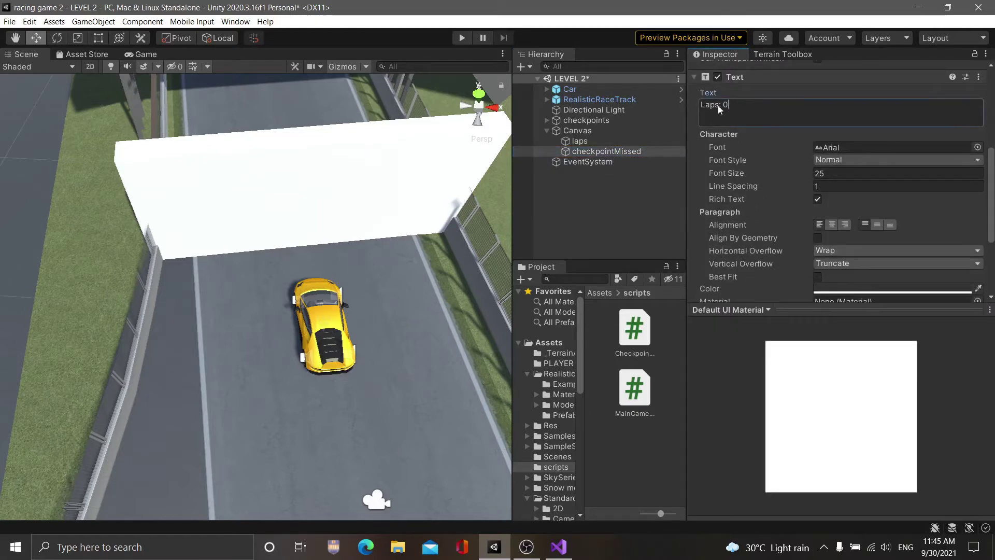
pyautogui.hotkey('ctrl', 'a')
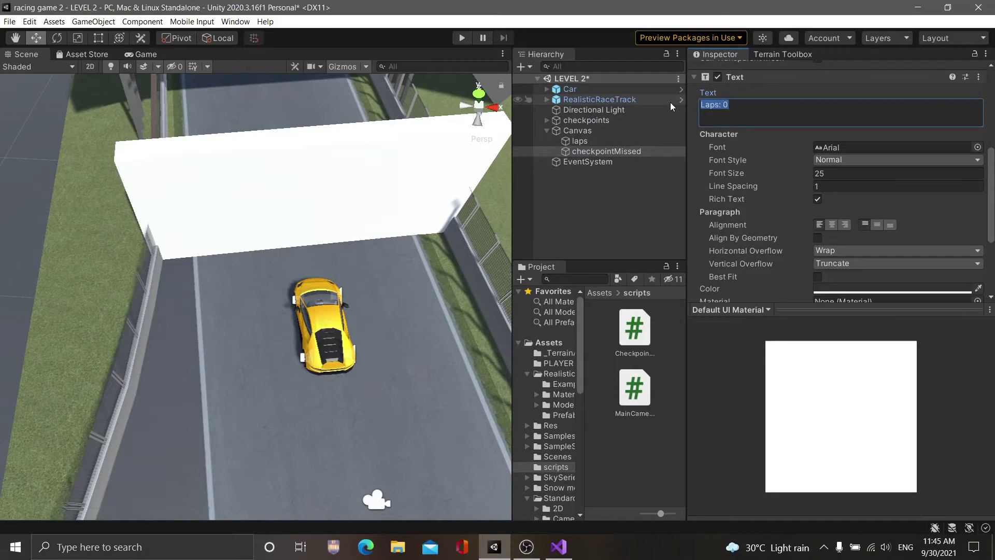
pyautogui.press('BackSpace')
pyautogui.write('last che')
pyautogui.write('ckpoin')
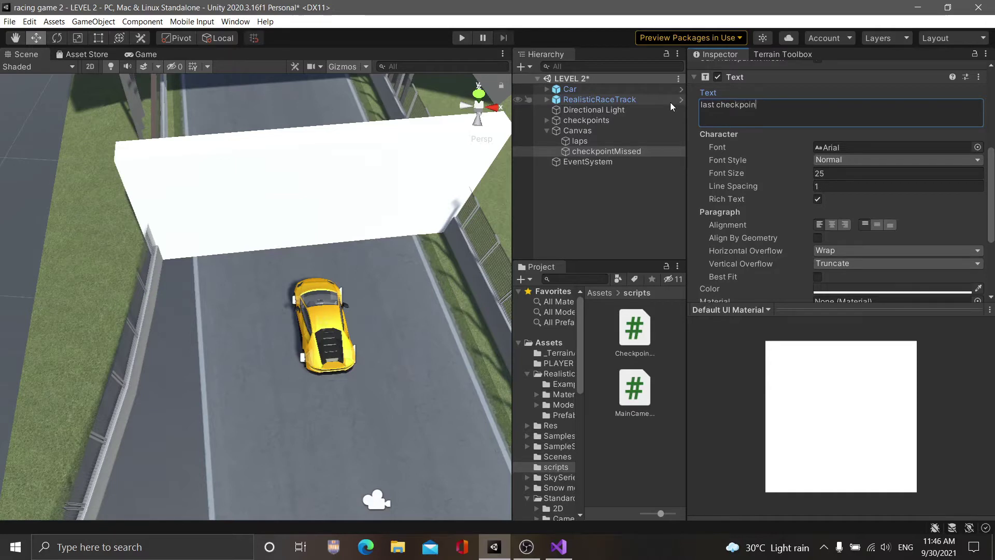
pyautogui.write('t missed')
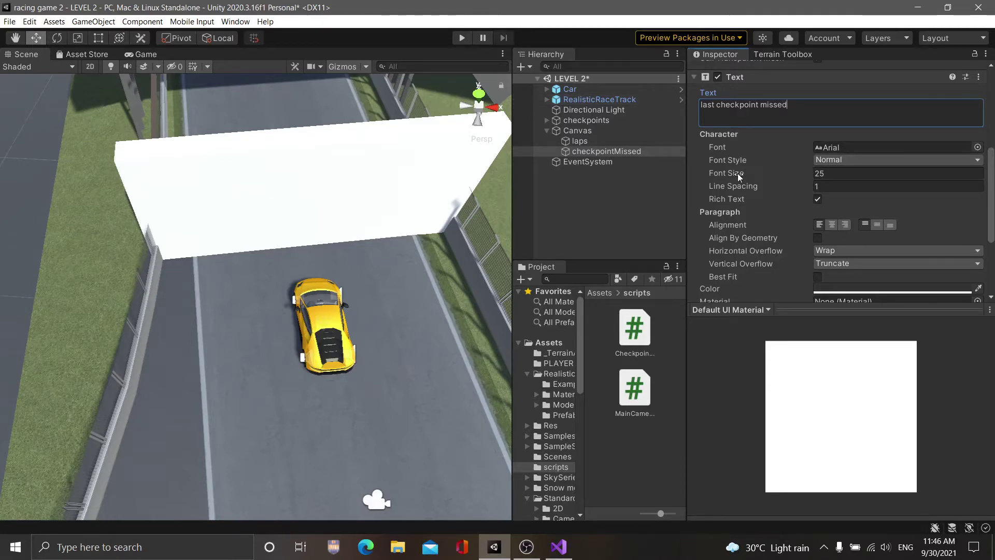
# - Switch the Scene view to flat 2D mode
pyautogui.scroll(-3, 329, 212)
pyautogui.scroll(-3, 330, 212)
pyautogui.scroll(-2, 330, 212)
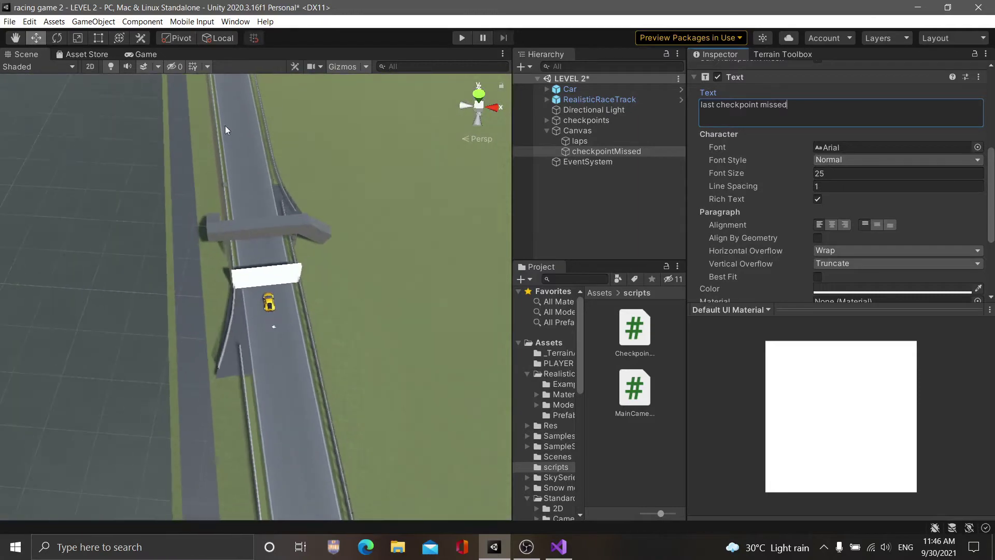
pyautogui.click(96, 68)
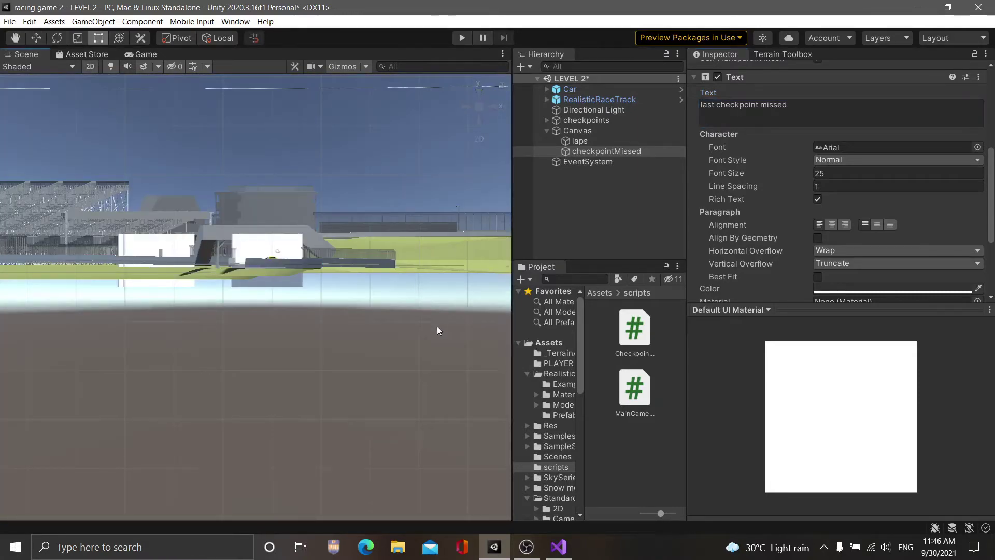
pyautogui.scroll(-5, 429, 325)
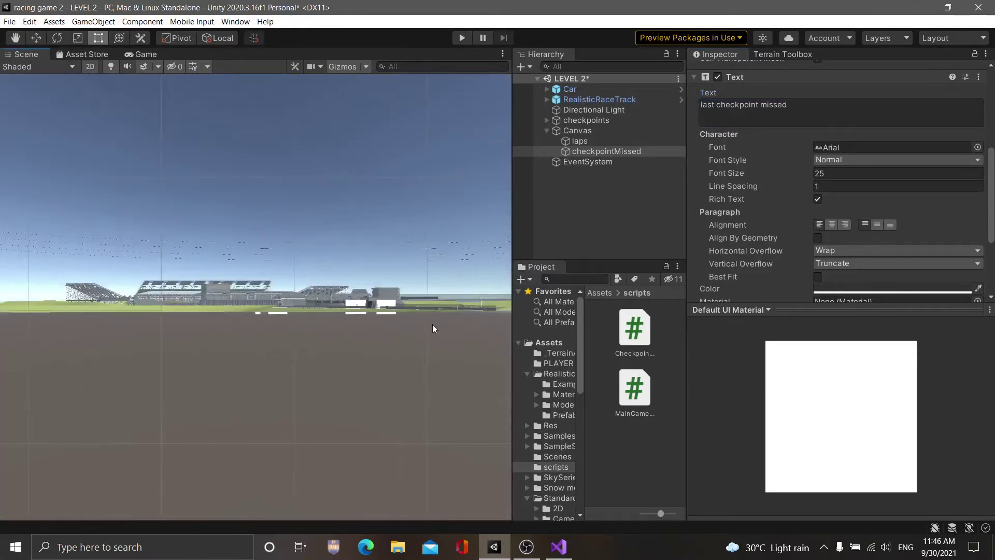
# - Move the checkpointMissed text with the Move tool to below-right of Laps: 0
pyautogui.click(589, 140)
pyautogui.click(589, 151)
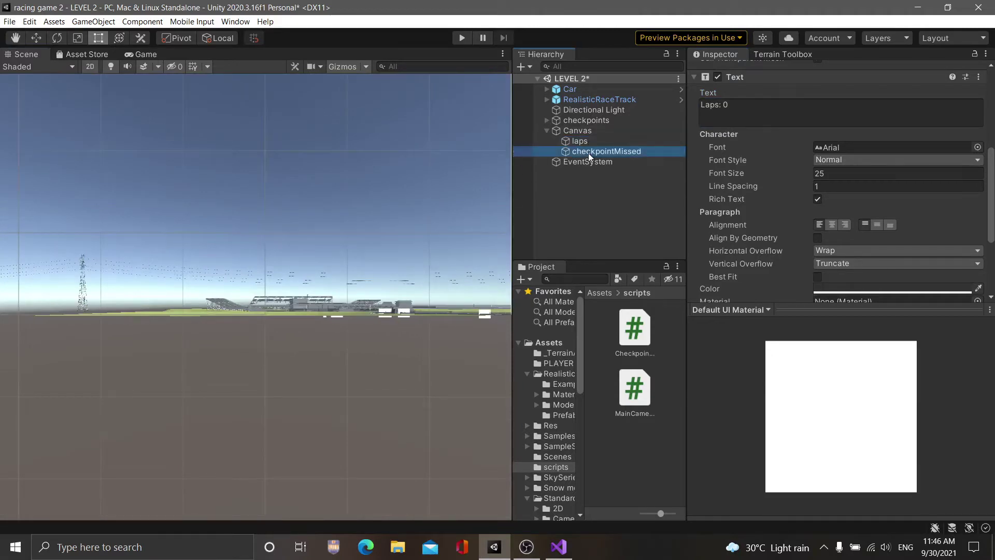
pyautogui.click(37, 40)
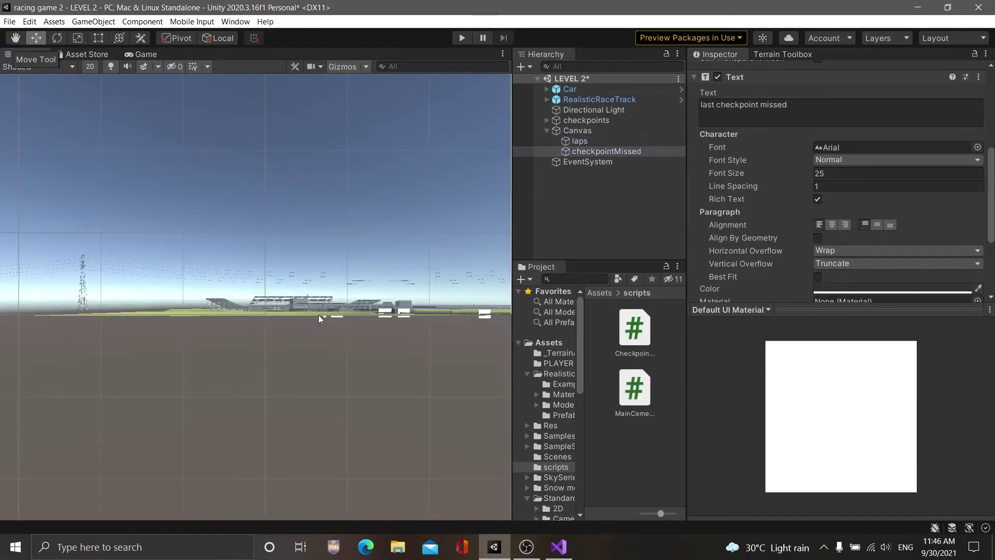
pyautogui.press('f')
pyautogui.moveTo(450, 378); pyautogui.dragTo(242, 360, button='middle')
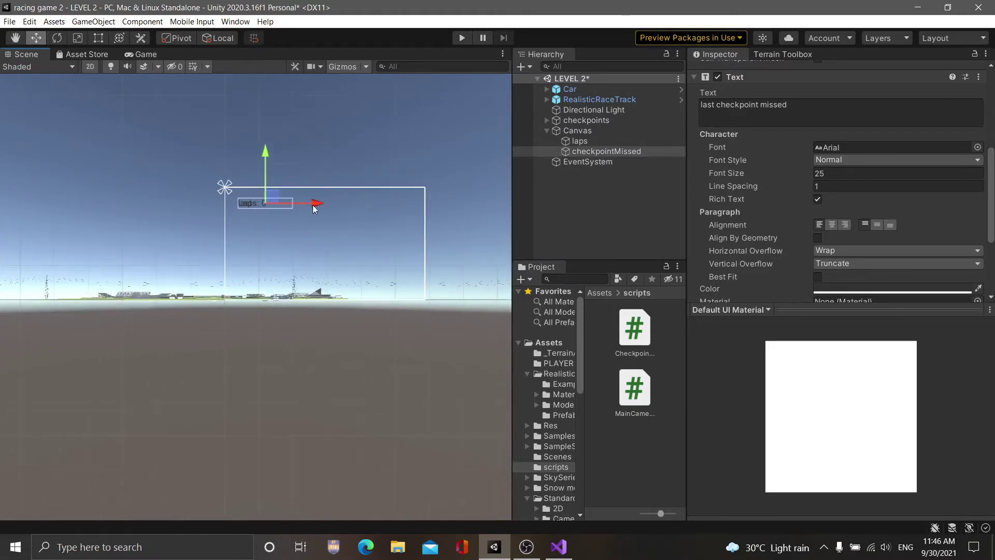
pyautogui.moveTo(314, 207); pyautogui.dragTo(383, 207)
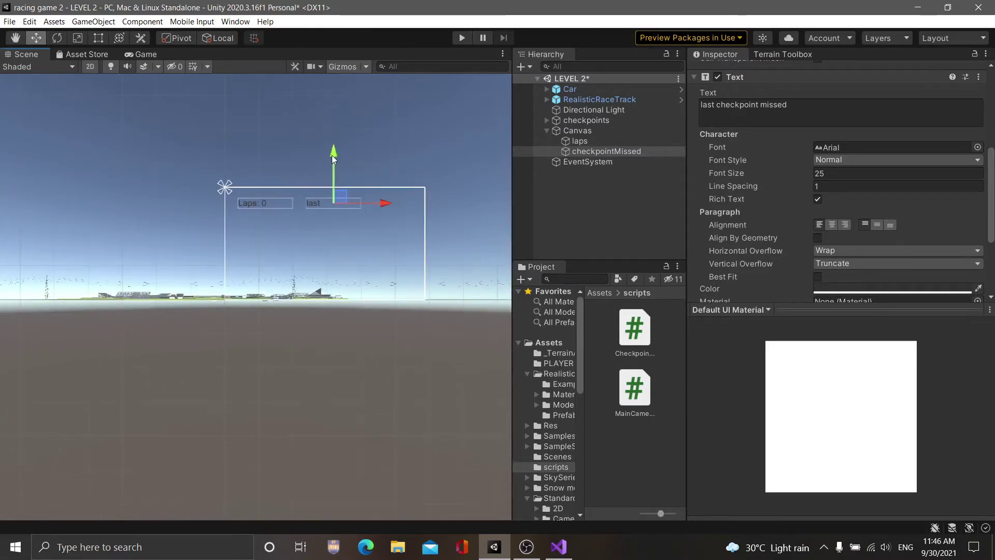
pyautogui.moveTo(332, 154); pyautogui.dragTo(331, 189)
pyautogui.moveTo(393, 235); pyautogui.dragTo(371, 236)
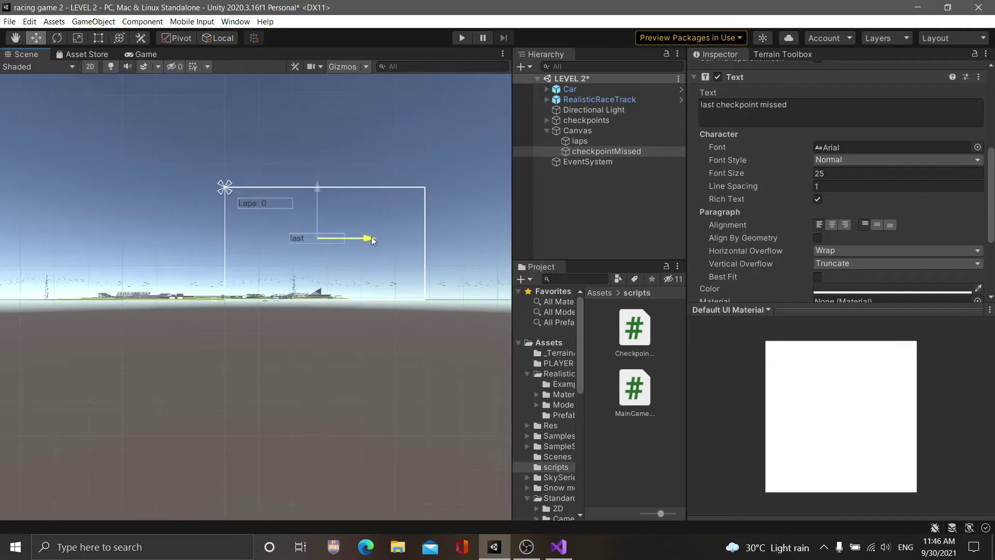
pyautogui.moveTo(320, 195); pyautogui.dragTo(314, 181)
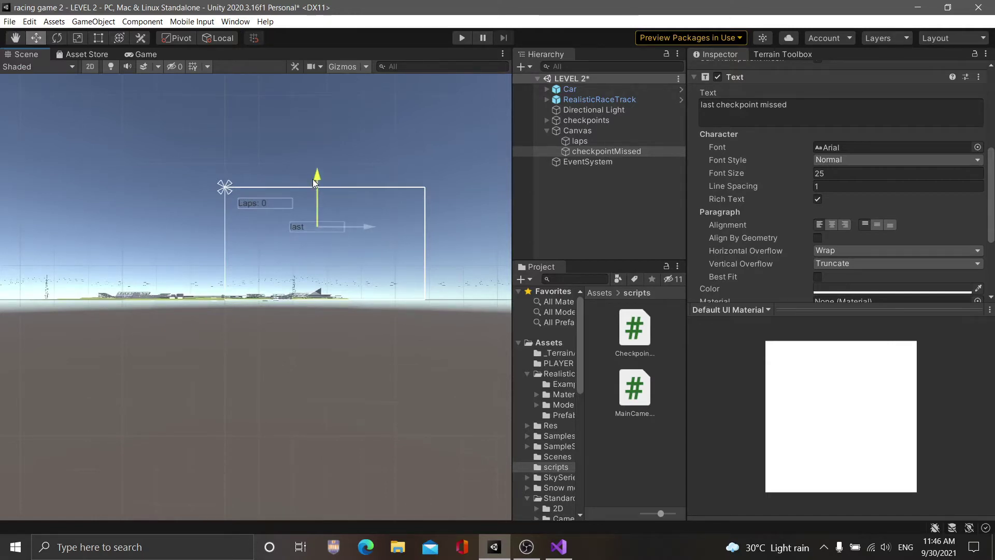
pyautogui.moveTo(373, 225); pyautogui.dragTo(363, 226)
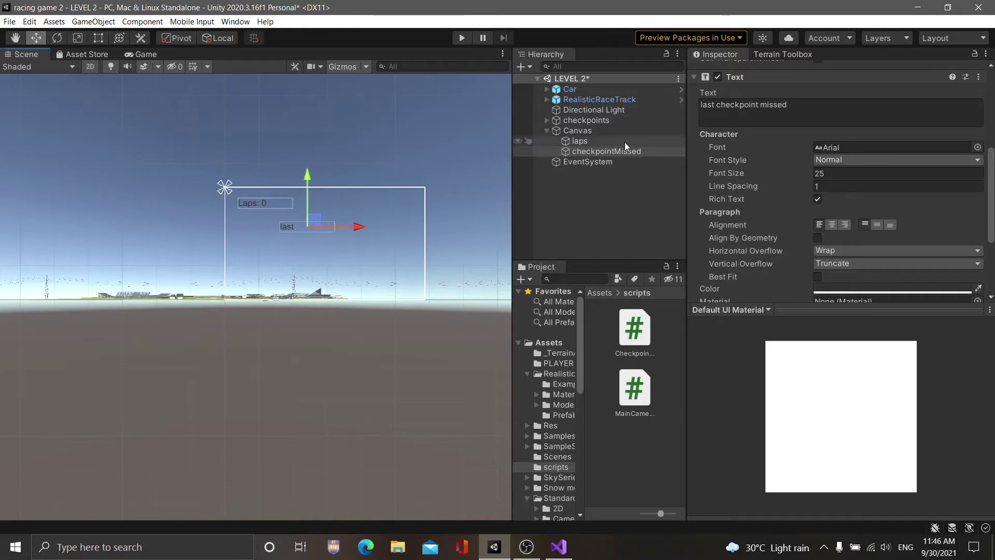
# - Reset the checkpointMissed text's Scale X to 1
pyautogui.scroll(5, 780, 137)
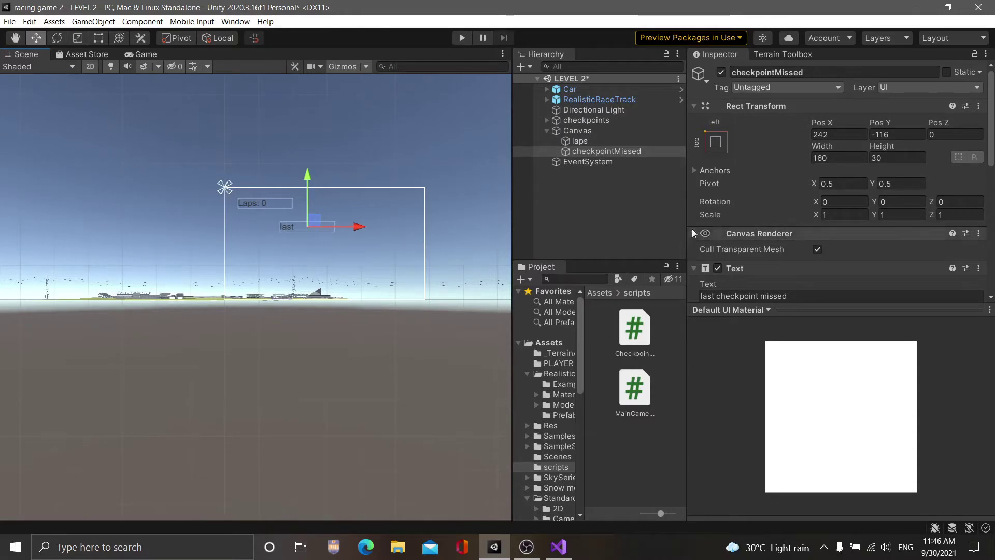
pyautogui.moveTo(815, 217)
pyautogui.mouseDown()
pyautogui.moveTo(831, 220)
pyautogui.moveTo(805, 218)
pyautogui.mouseUp()
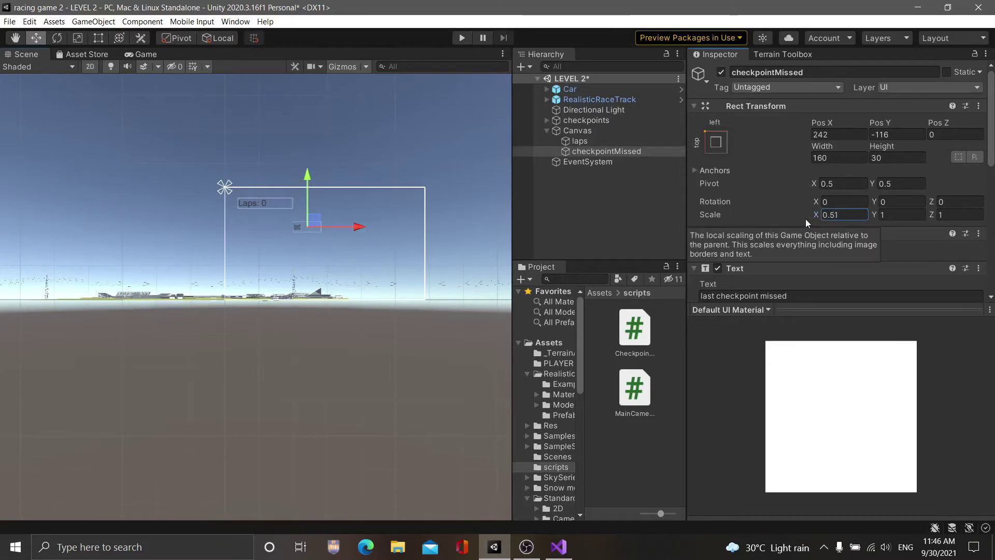
pyautogui.click(846, 215)
pyautogui.write('1')
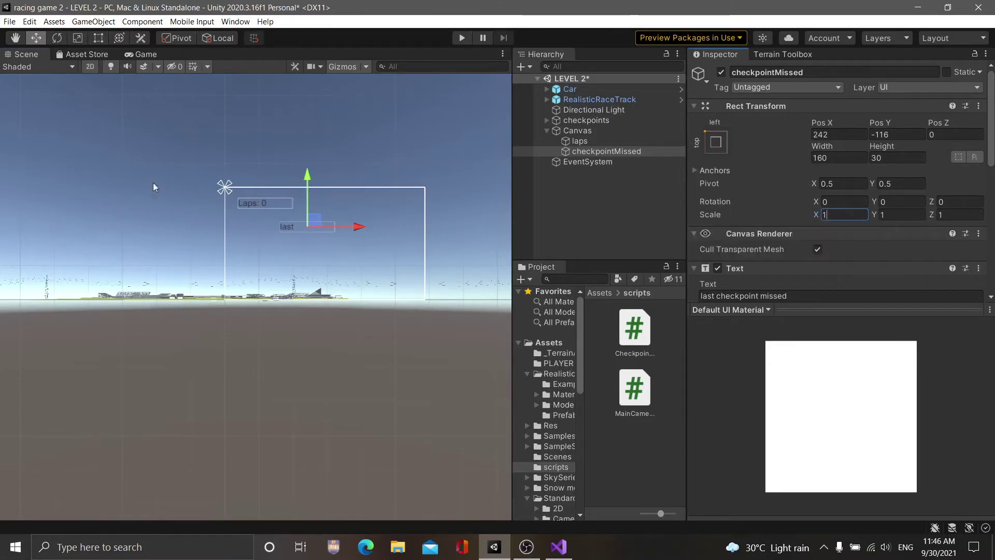
pyautogui.click(303, 226)
# - Set the checkpointMissed text's Font Style to Bold
pyautogui.click(303, 225)
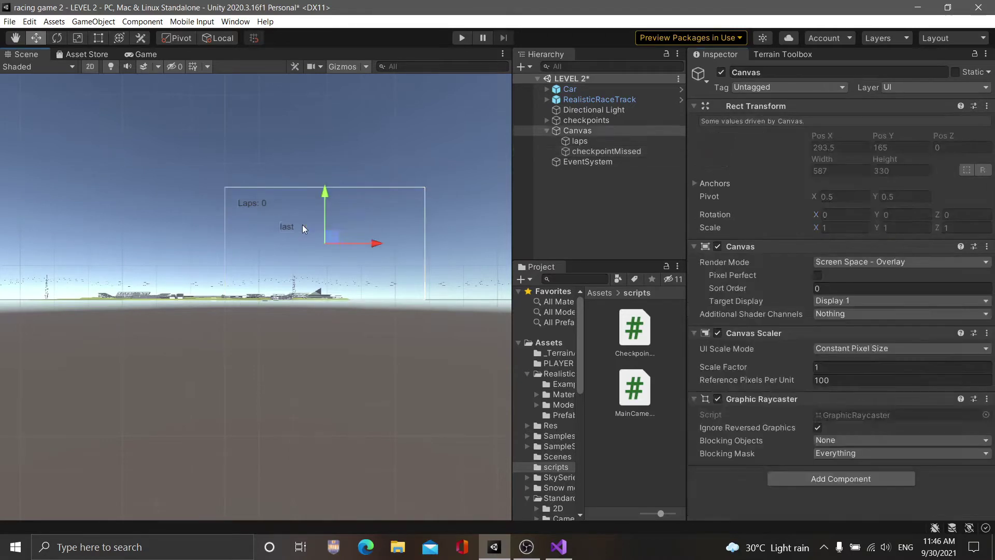
pyautogui.click(303, 225)
pyautogui.scroll(3, 303, 225)
pyautogui.scroll(5, 303, 225)
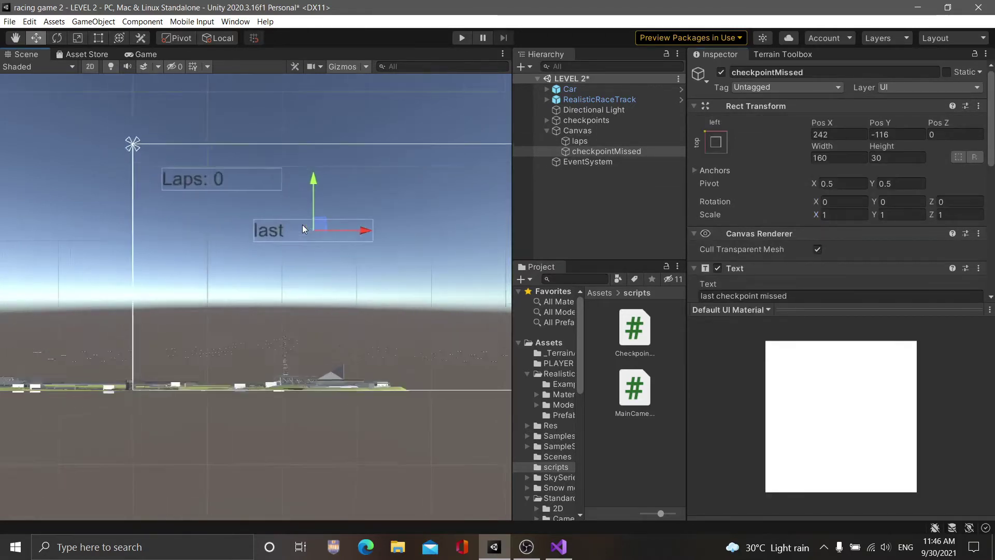
pyautogui.scroll(-5, 817, 277)
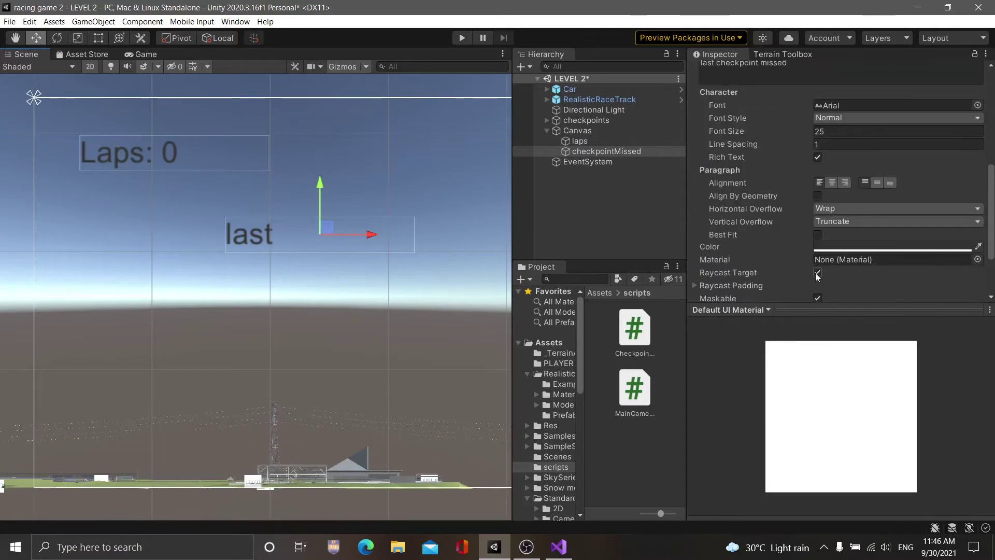
pyautogui.click(848, 117)
pyautogui.click(852, 142)
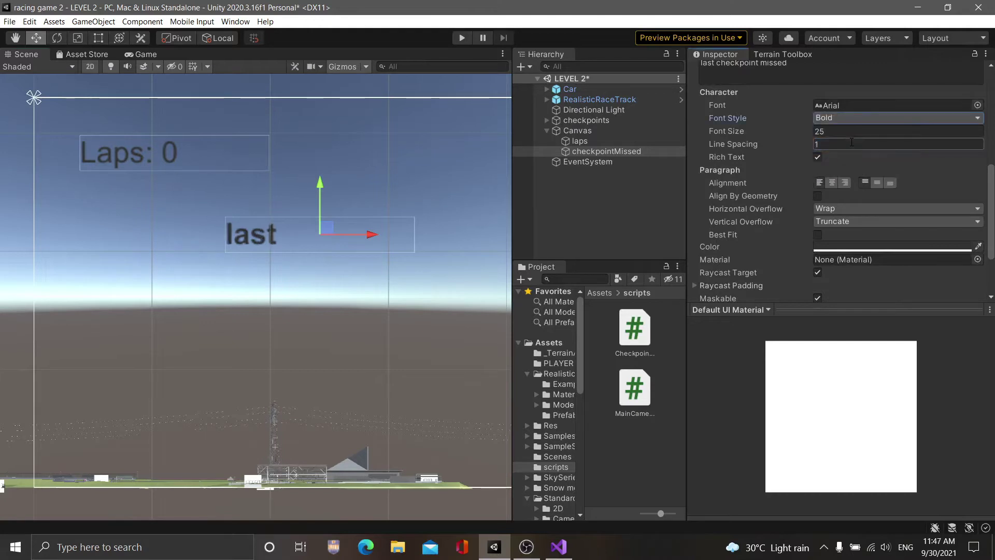
# - Set Horizontal and Vertical Overflow to Overflow and drag the text slightly lower
pyautogui.click(852, 209)
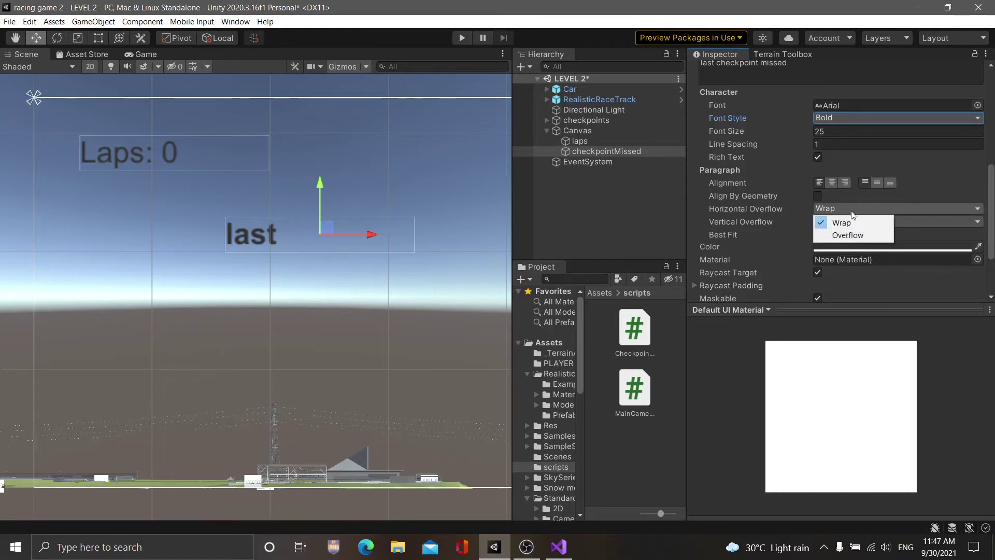
pyautogui.click(853, 235)
pyautogui.scroll(-2, 374, 297)
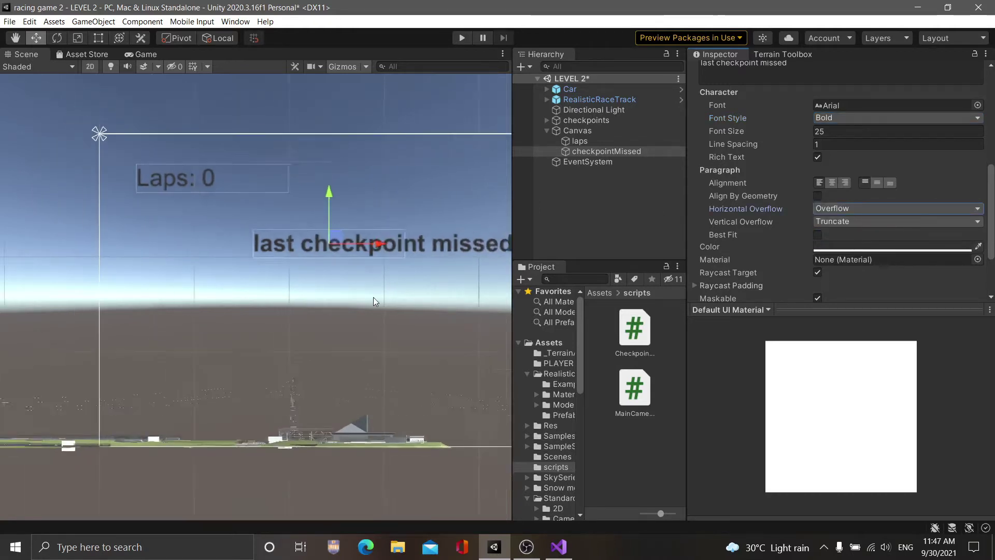
pyautogui.scroll(-2, 380, 297)
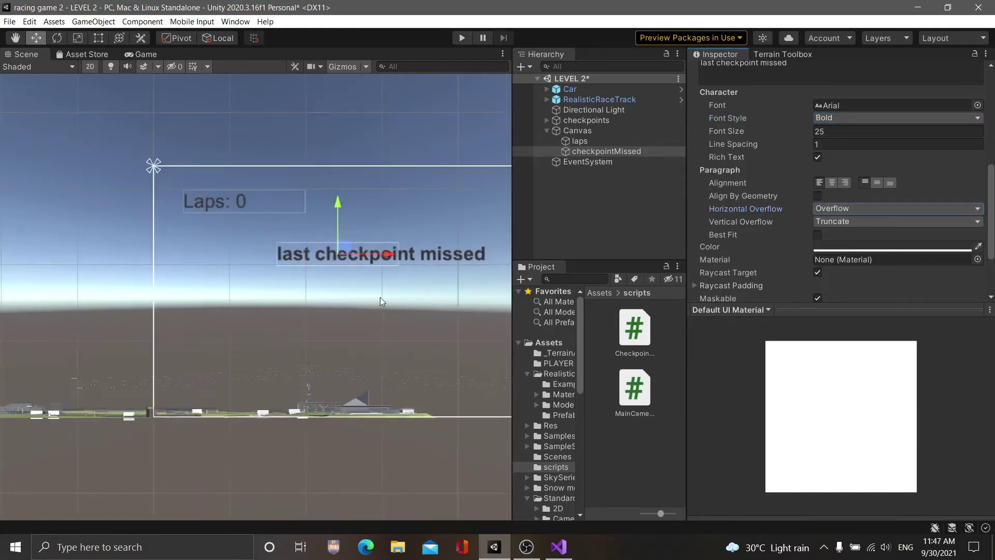
pyautogui.click(903, 220)
pyautogui.click(869, 248)
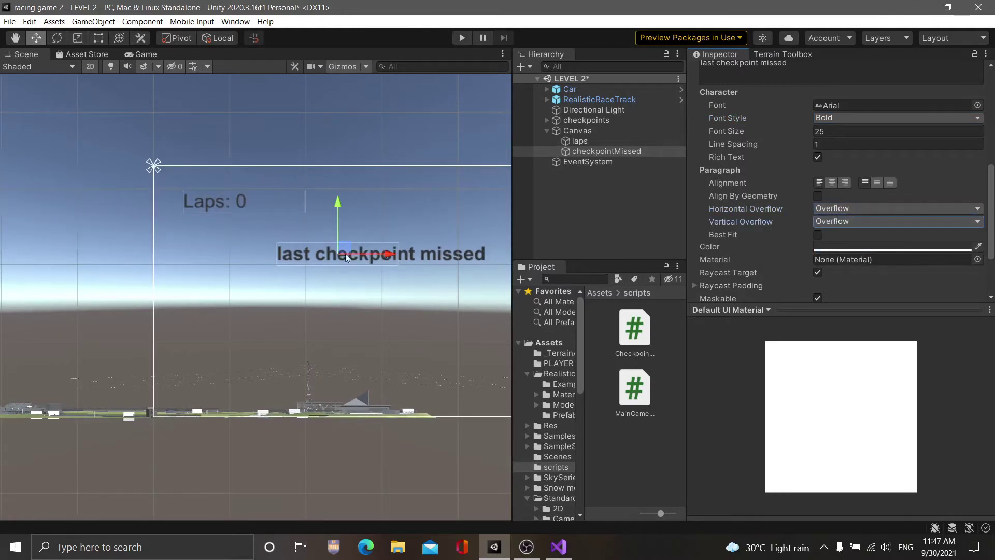
pyautogui.moveTo(338, 202); pyautogui.dragTo(334, 226)
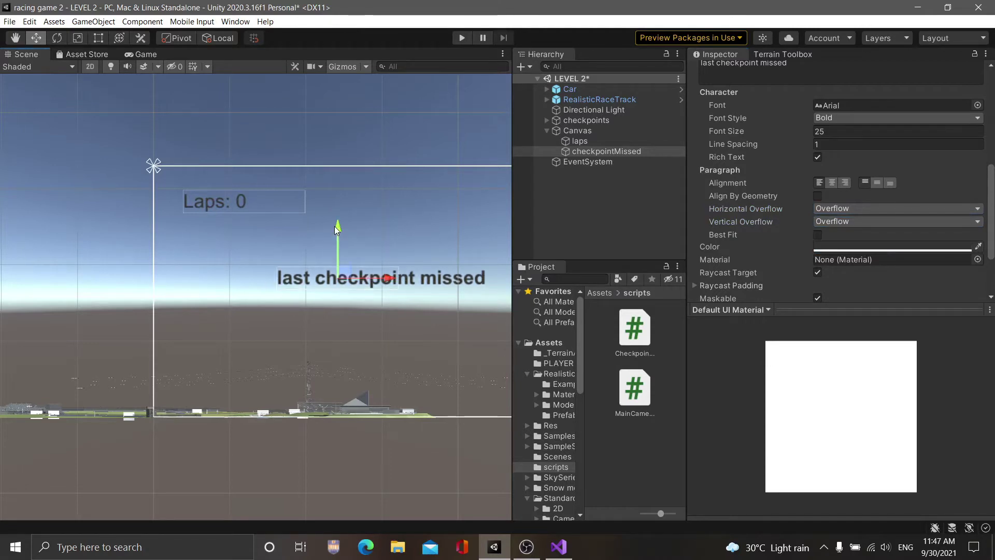
pyautogui.click(466, 283)
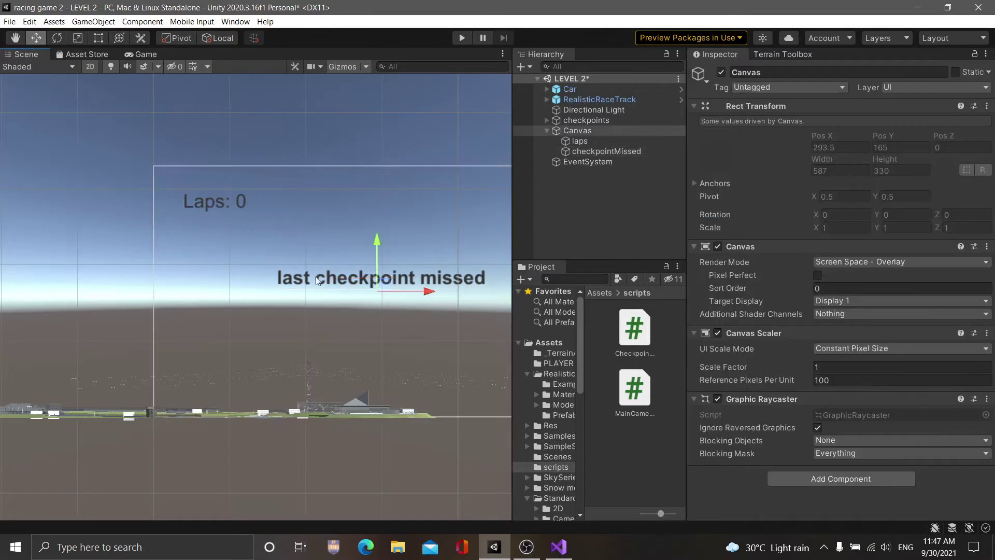
# - Anchor the checkpointMissed text to middle-center via the Rect Transform Anchor Presets
pyautogui.click(353, 263)
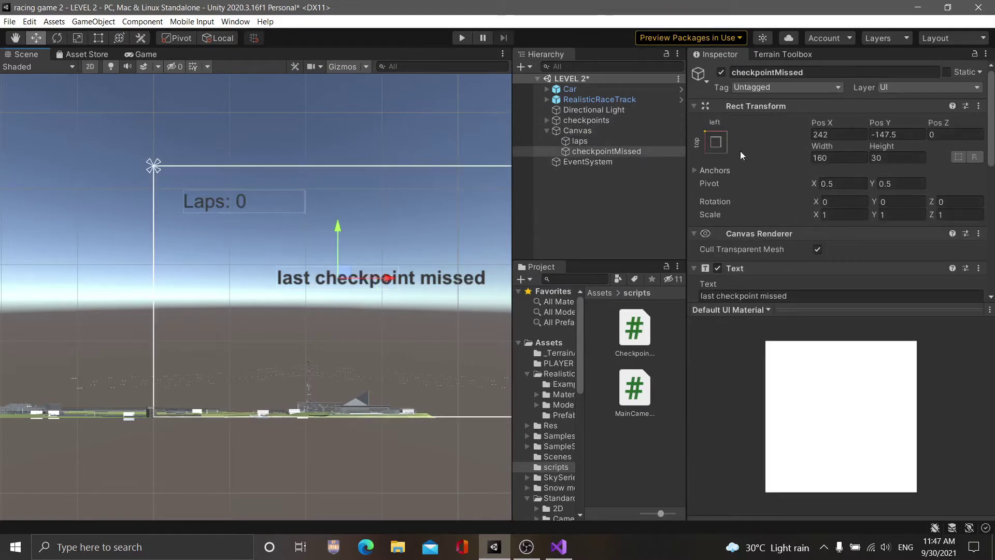
pyautogui.click(714, 142)
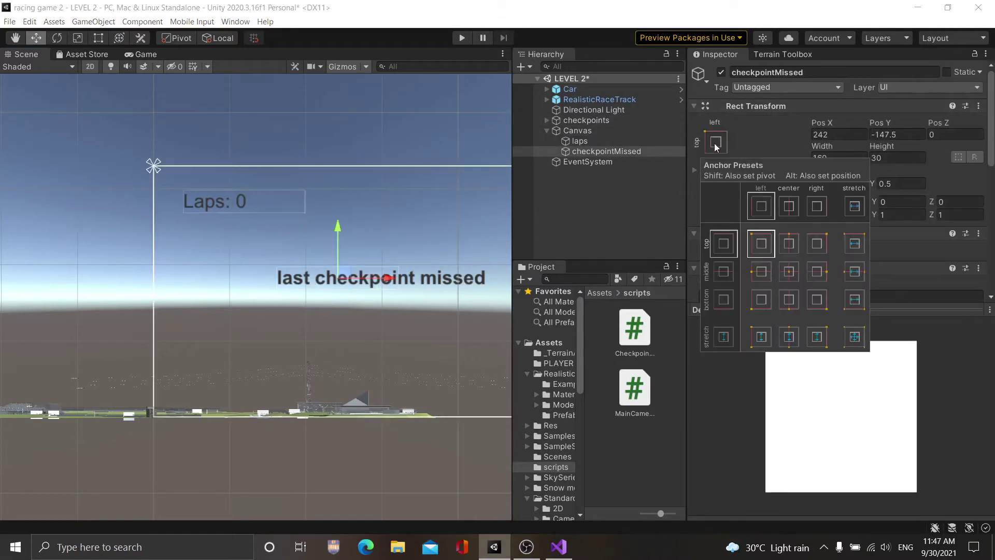
pyautogui.click(790, 272)
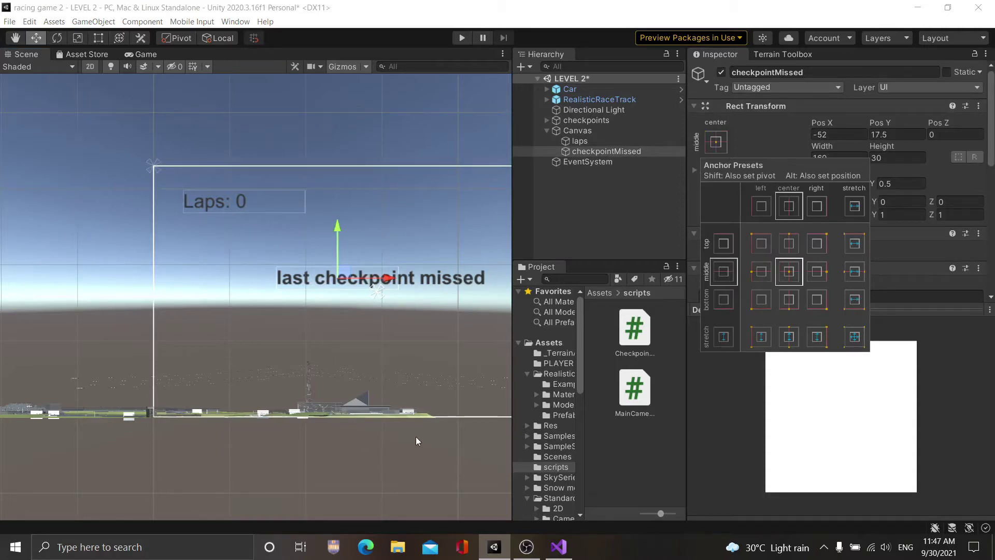
pyautogui.scroll(-2, 416, 436)
pyautogui.scroll(-2, 416, 437)
pyautogui.scroll(-2, 415, 436)
pyautogui.scroll(-1, 416, 436)
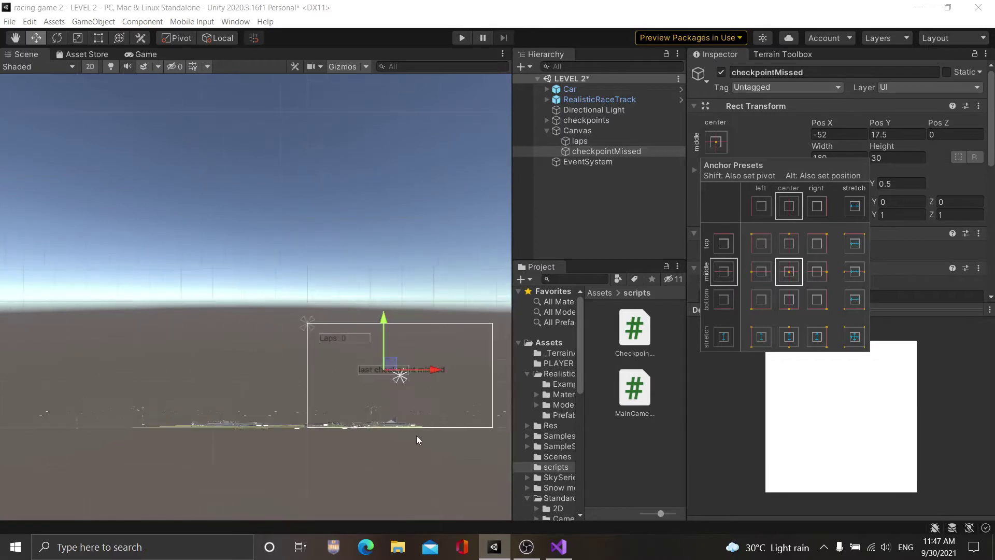
pyautogui.click(436, 371)
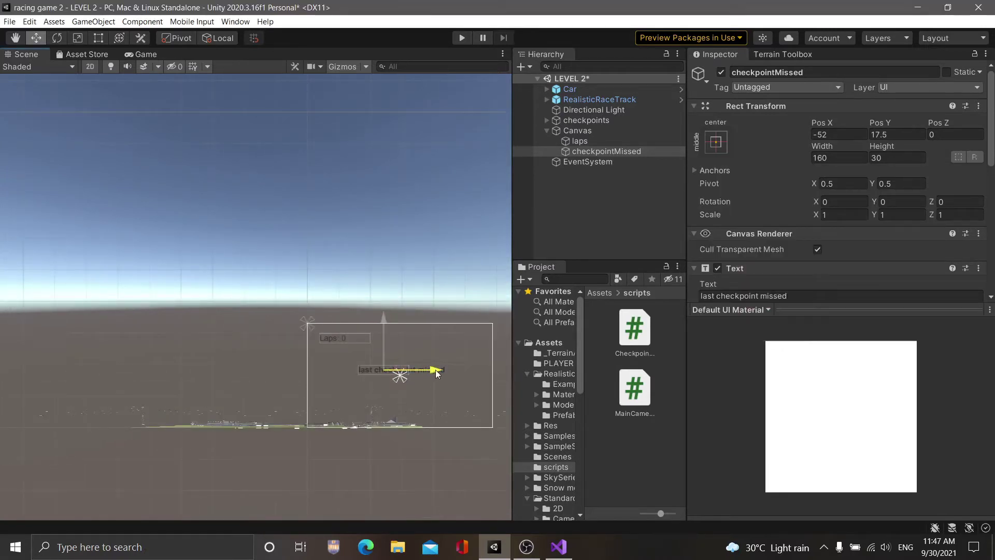
# - Nudge the text right to Pos X -48, Pos Y 17.5
pyautogui.moveTo(437, 373); pyautogui.dragTo(439, 374)
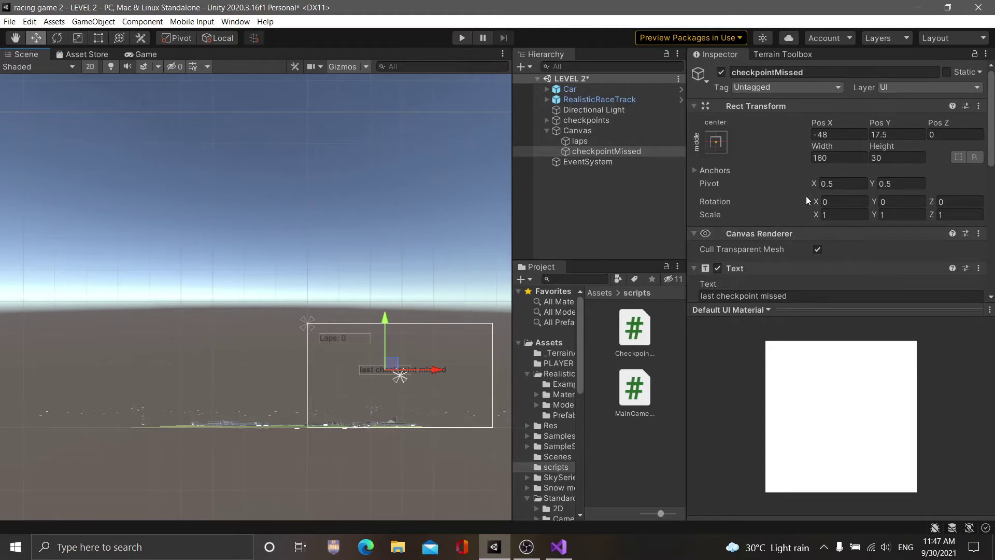
pyautogui.scroll(3, 436, 394)
pyautogui.scroll(3, 438, 396)
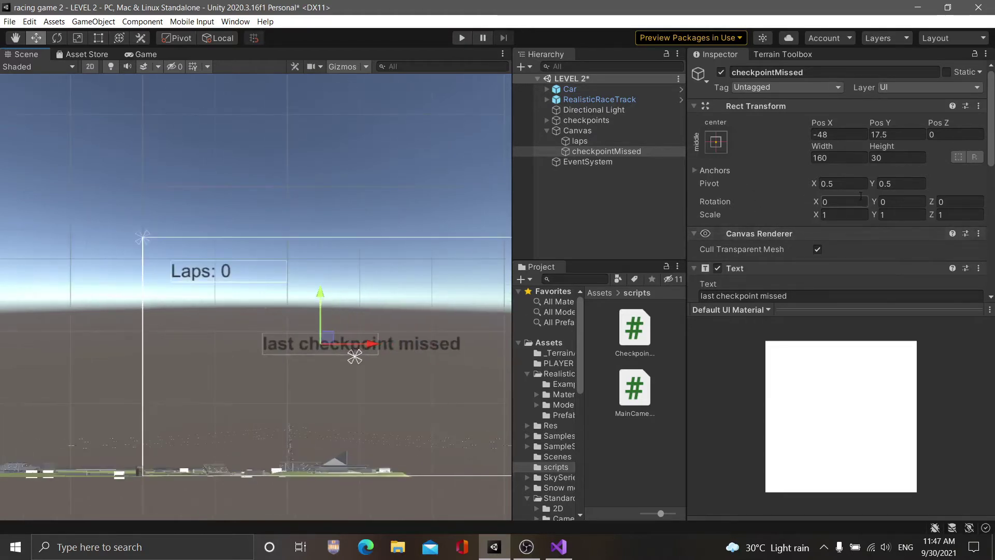
pyautogui.scroll(-10, 865, 197)
pyautogui.scroll(5, 861, 192)
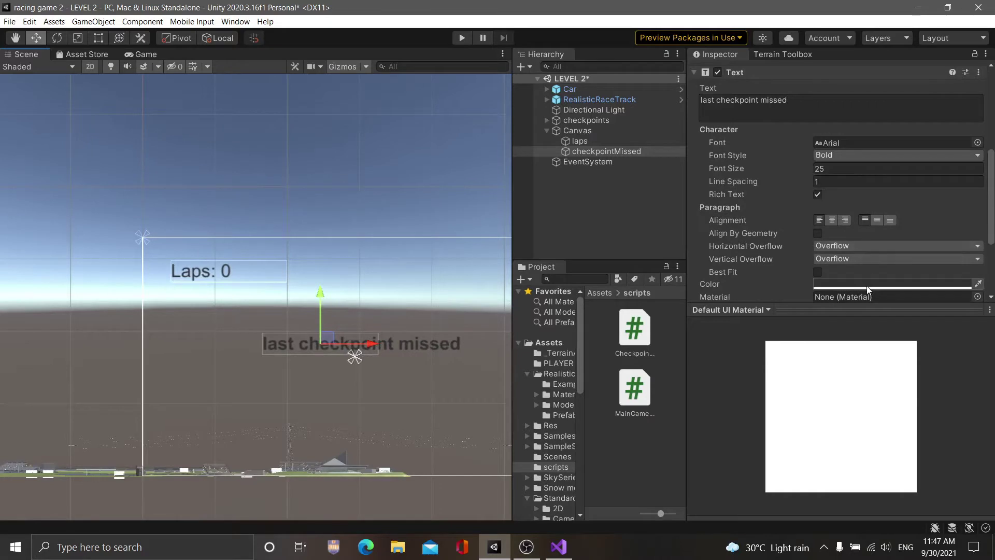
# - Colour the checkpointMissed text red (hex DE302B) in the colour picker, then deselect it
pyautogui.scroll(-5, 863, 289)
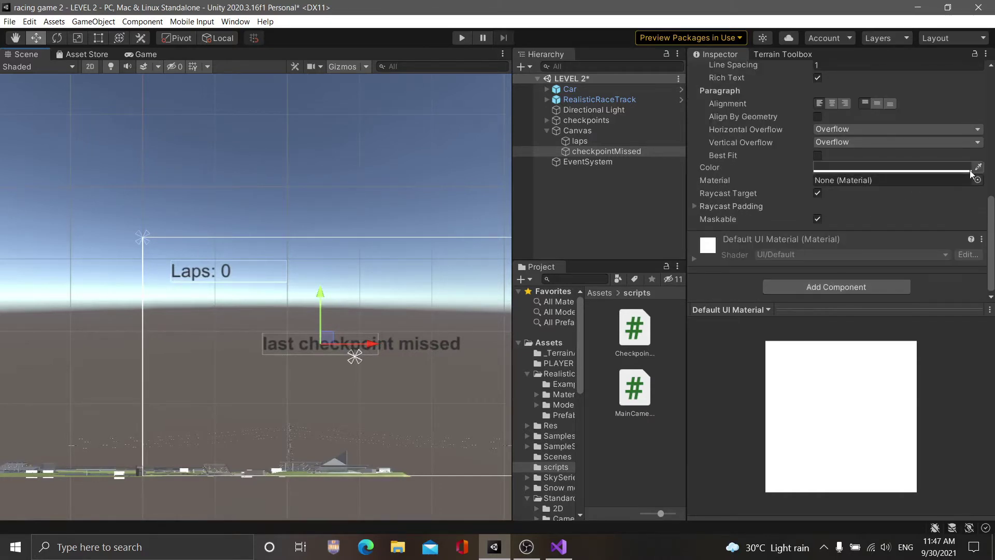
pyautogui.click(889, 167)
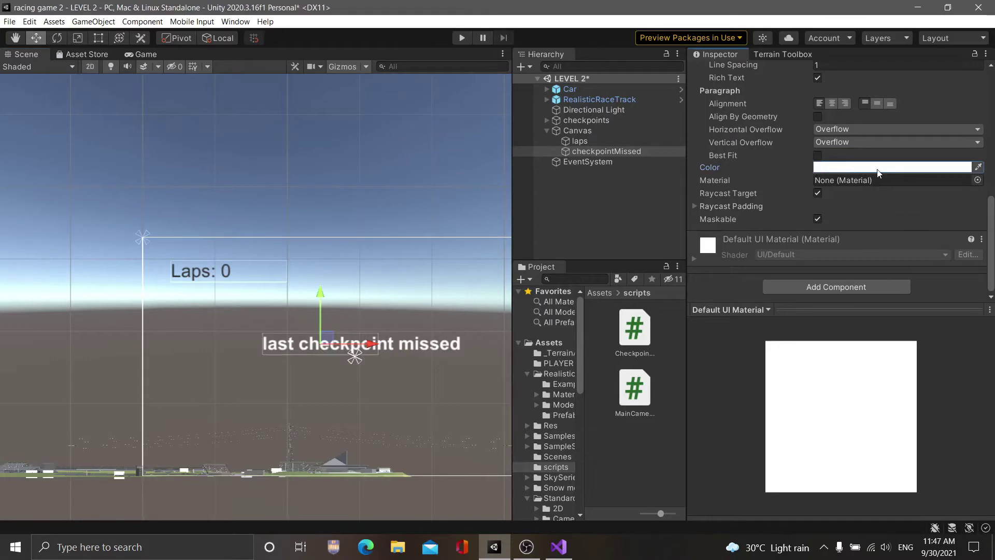
pyautogui.click(979, 166)
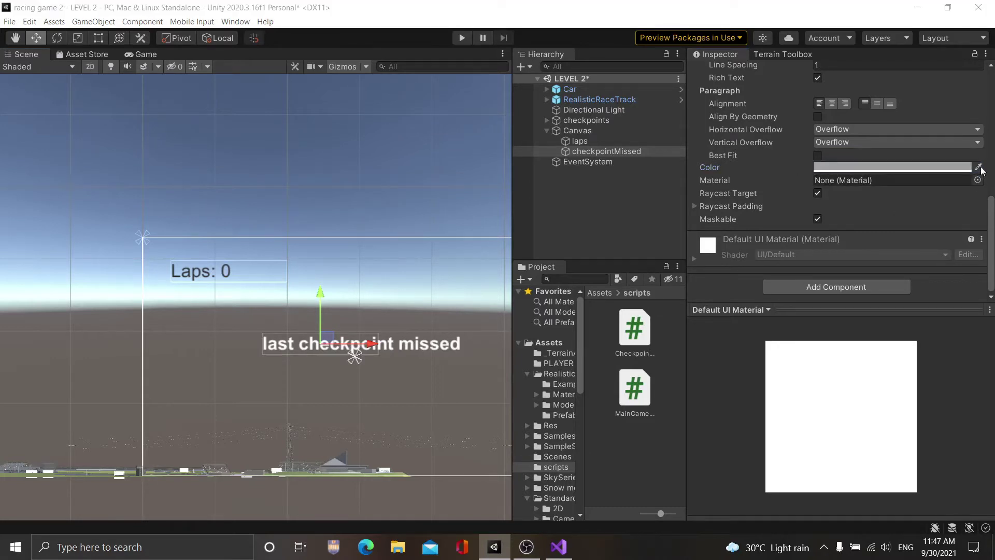
pyautogui.click(982, 170)
pyautogui.click(935, 167)
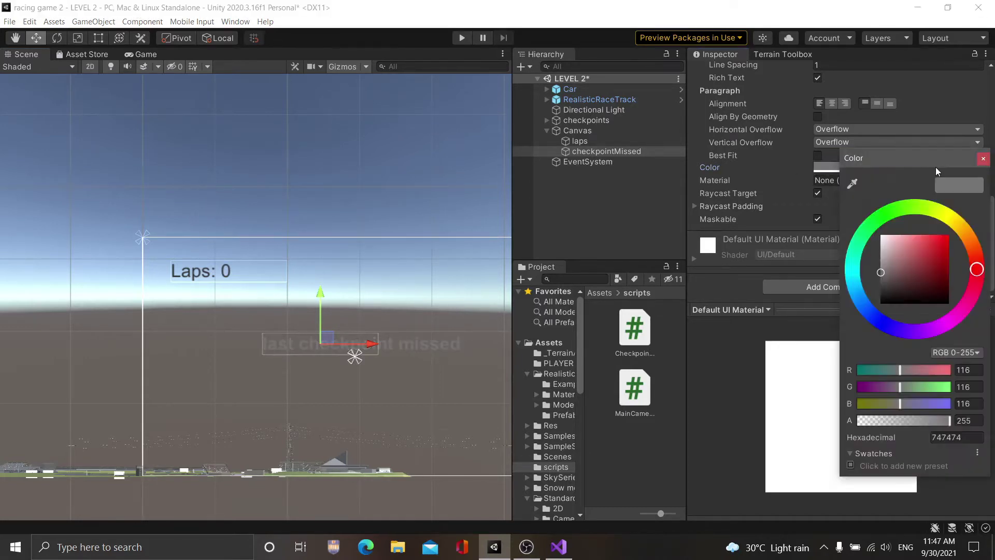
pyautogui.moveTo(883, 273); pyautogui.dragTo(937, 247)
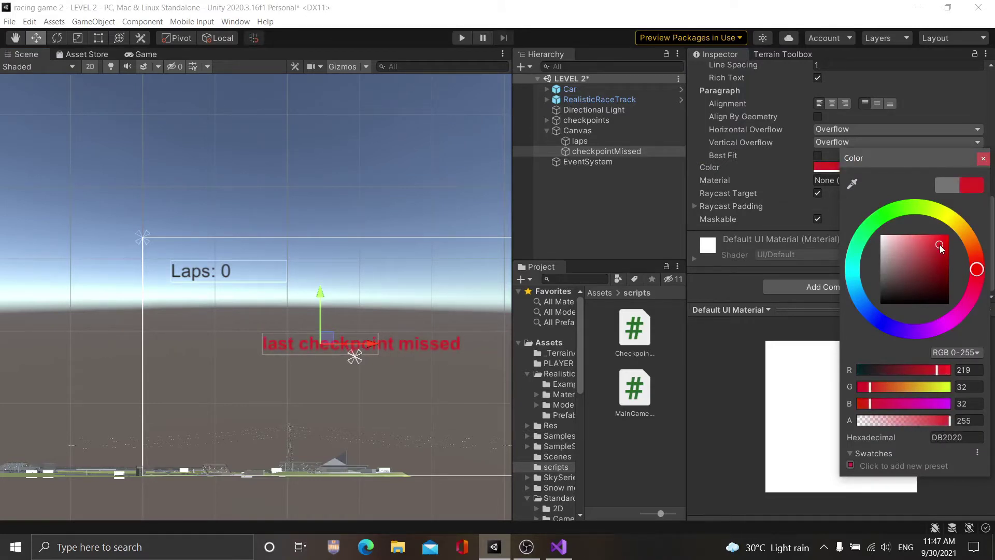
pyautogui.moveTo(982, 272); pyautogui.dragTo(983, 272)
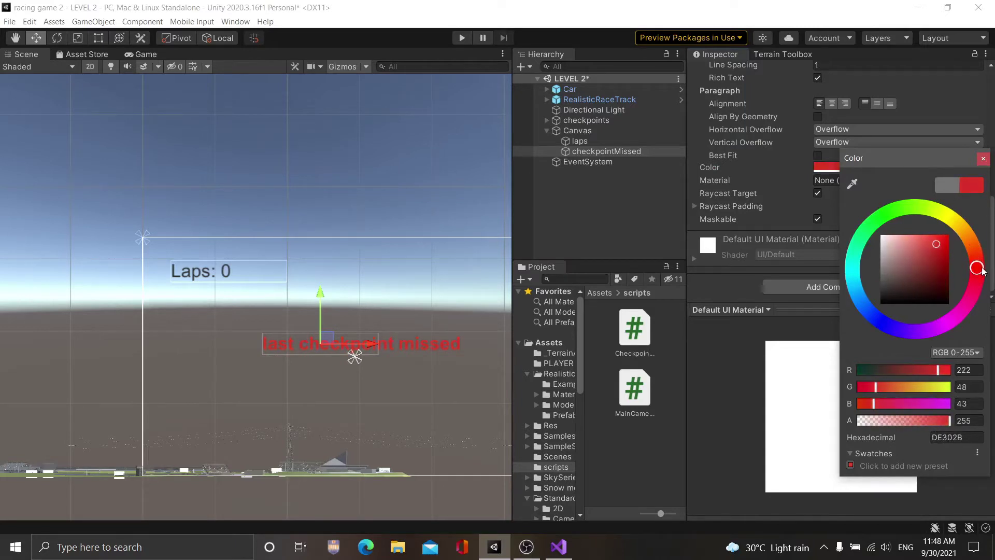
pyautogui.click(984, 159)
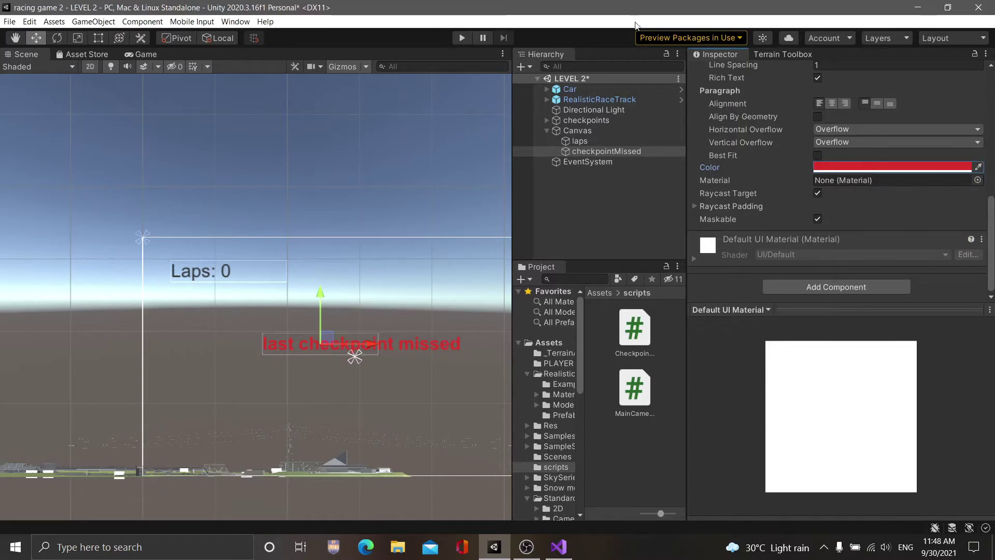
pyautogui.click(620, 453)
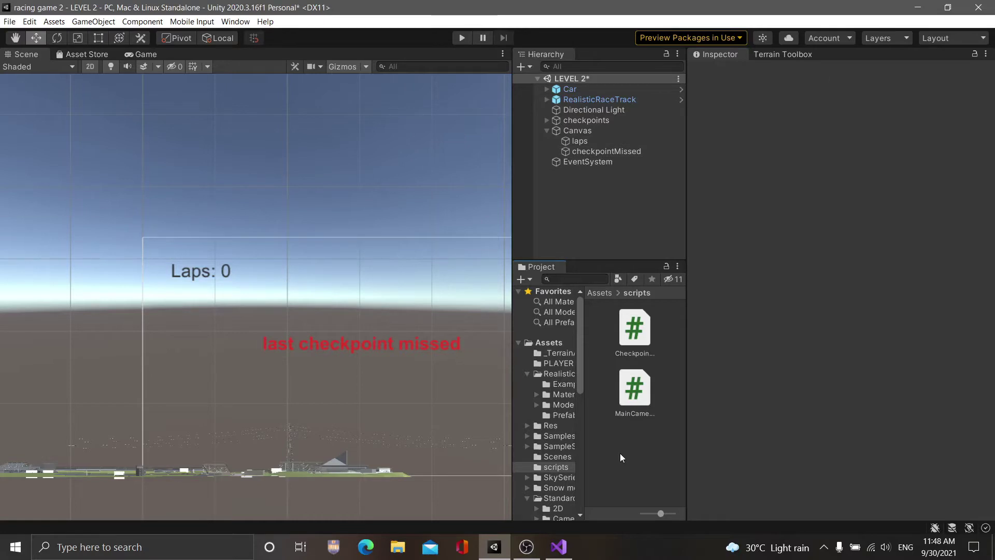
# - Return the Scene view to 3D perspective framed on the Car, and widen the Project panel
pyautogui.click(92, 65)
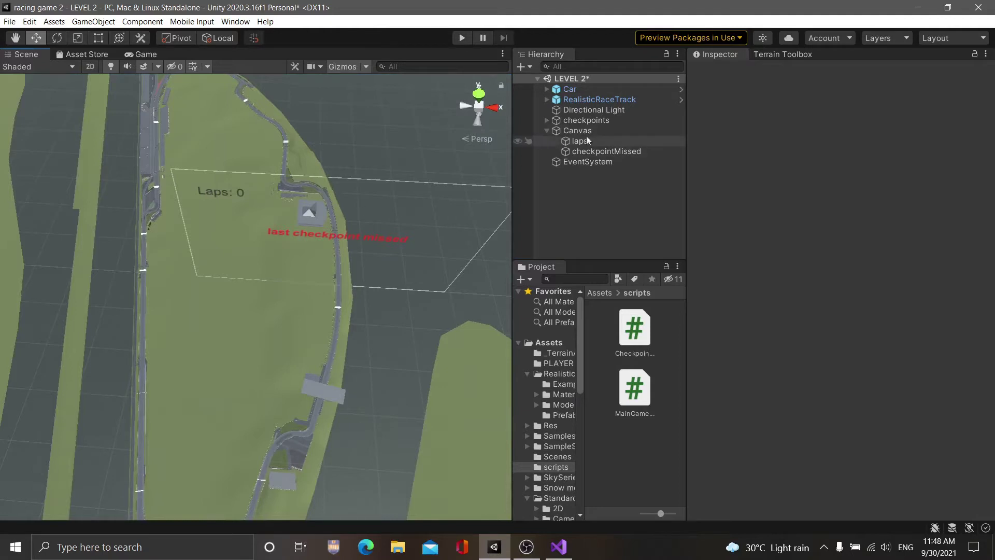
pyautogui.click(590, 92)
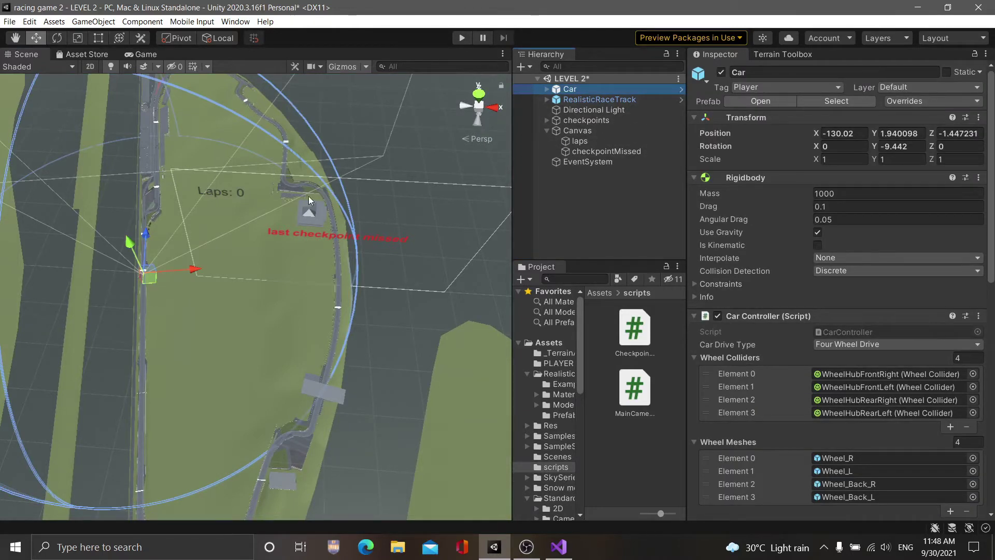
pyautogui.press('f')
pyautogui.click(625, 446)
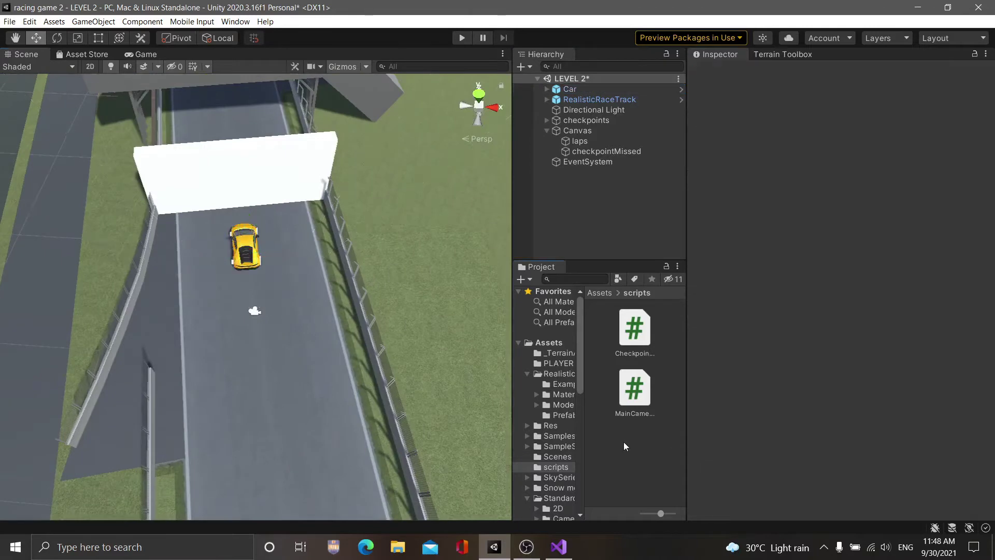
pyautogui.moveTo(683, 317); pyautogui.dragTo(759, 317)
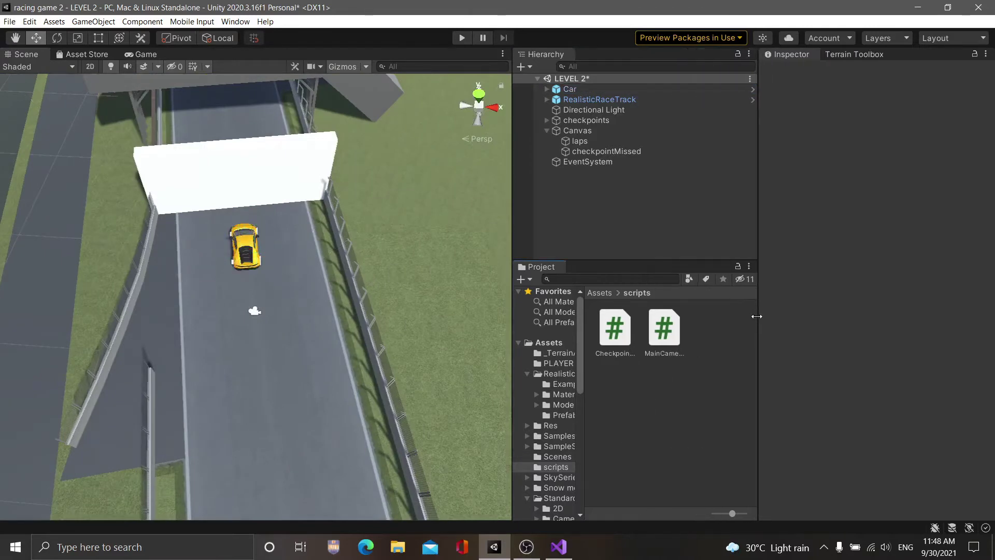
pyautogui.rightClick(657, 417)
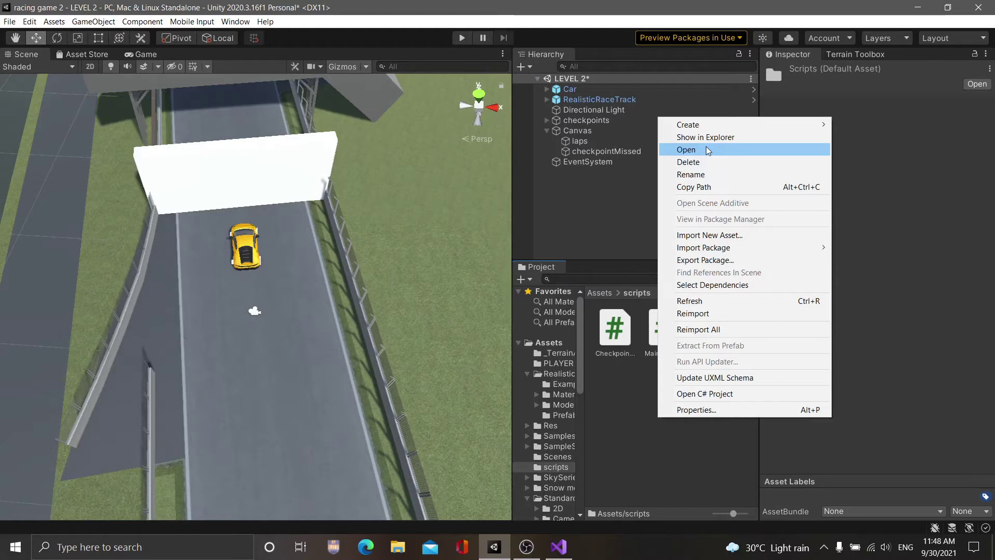
pyautogui.click(463, 39)
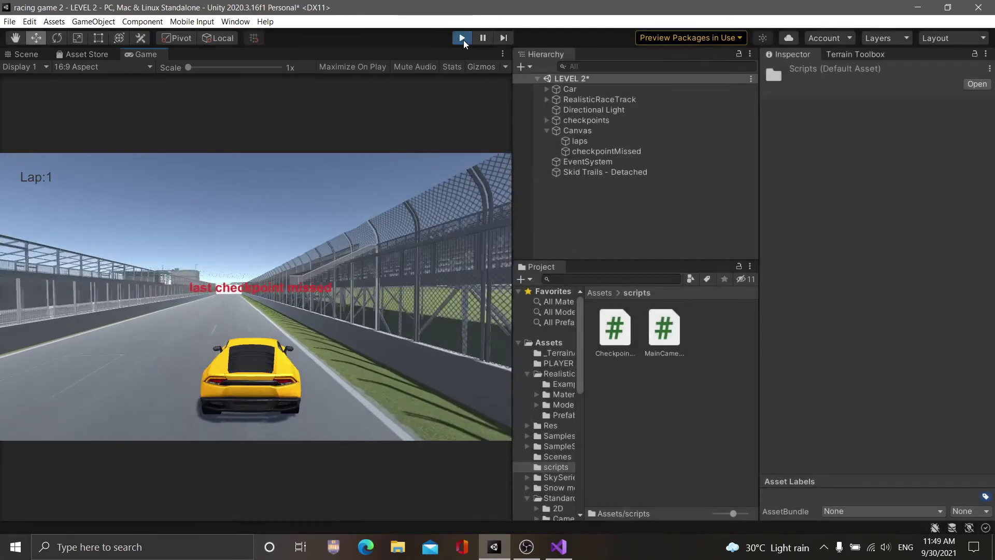
pyautogui.click(464, 39)
# - Add a C# script named 'UIscript' to the scripts folder
pyautogui.rightClick(695, 396)
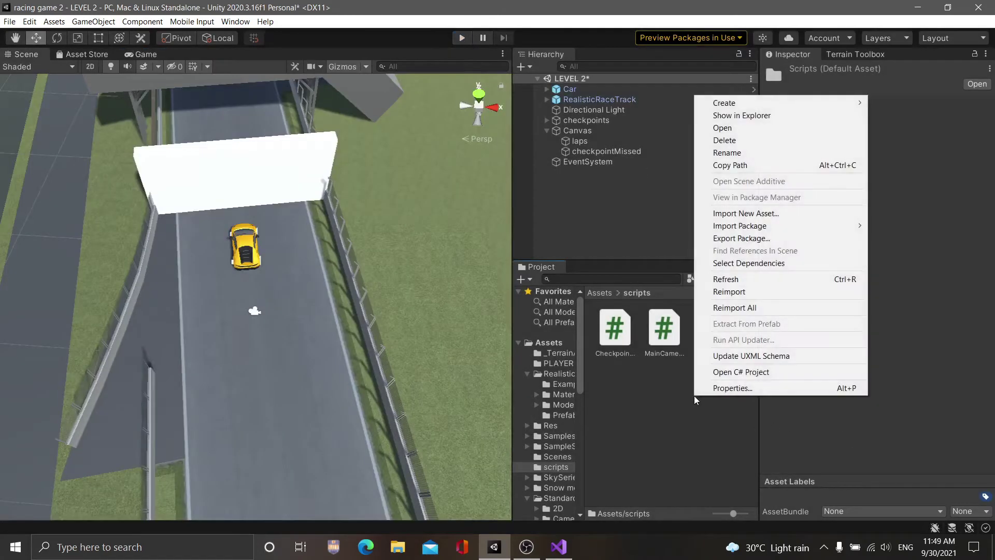
pyautogui.moveTo(724, 103)
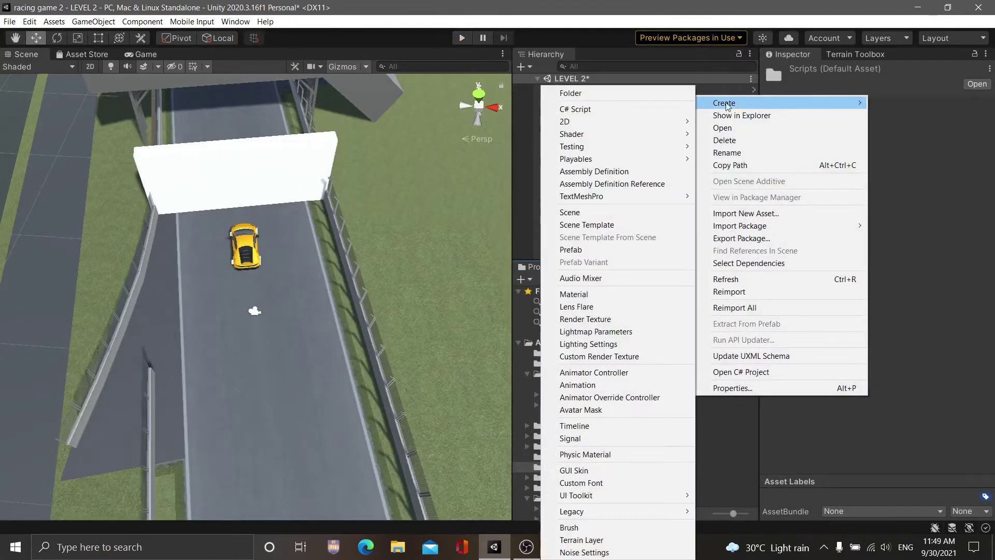
pyautogui.click(595, 110)
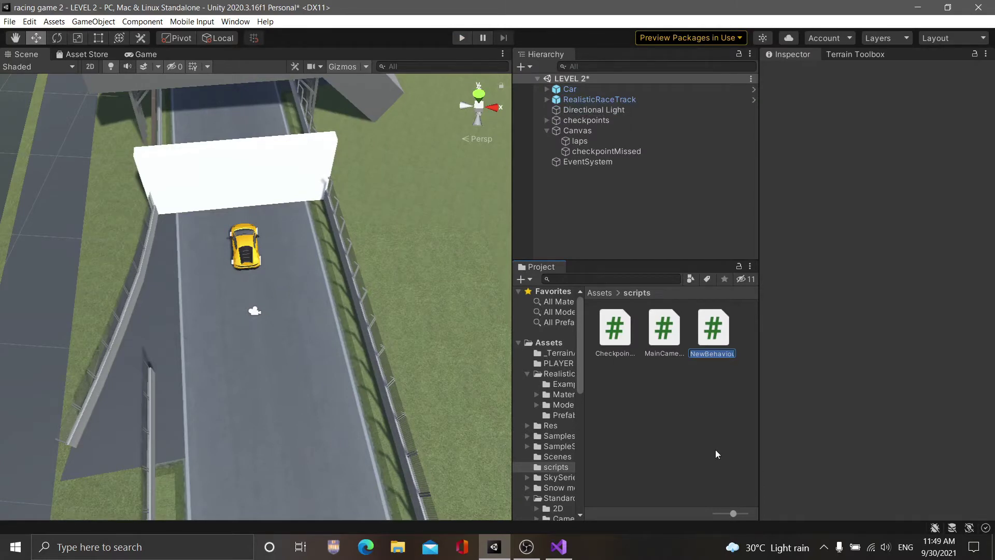
pyautogui.write('UIscr')
pyautogui.write('ipt')
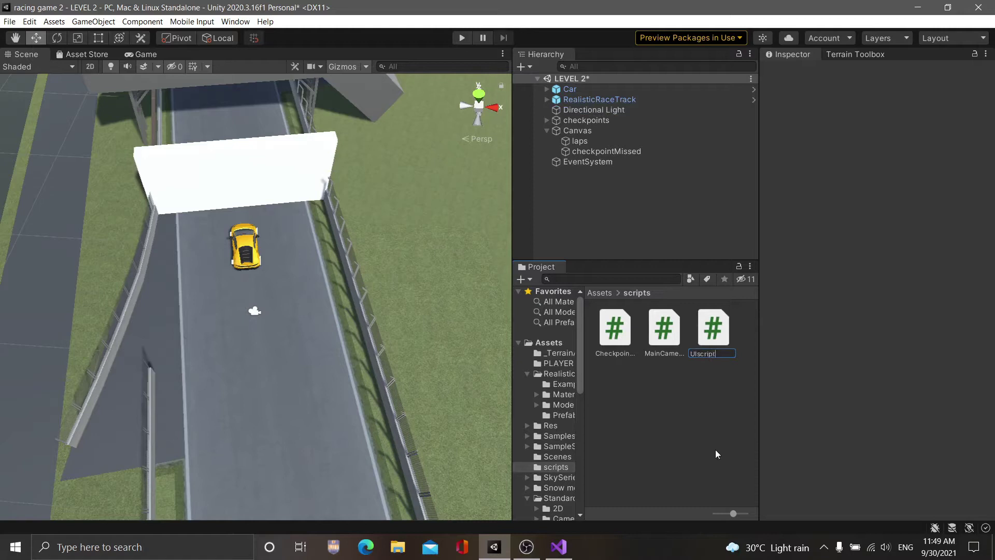
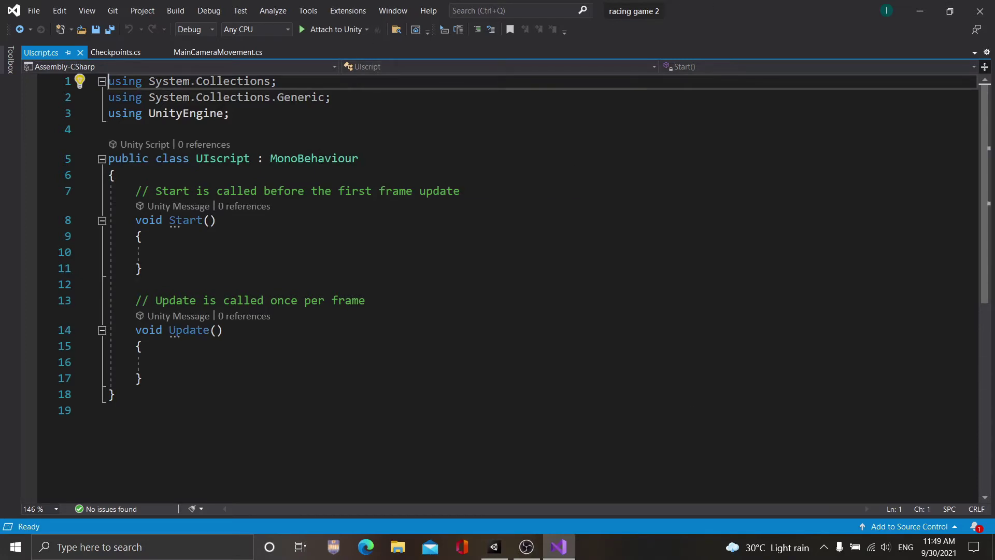
# - Add the directive 'using UnityEngine.UI;' on a new line below 'using UnityEngine;'
pyautogui.click(242, 117)
pyautogui.press('Return')
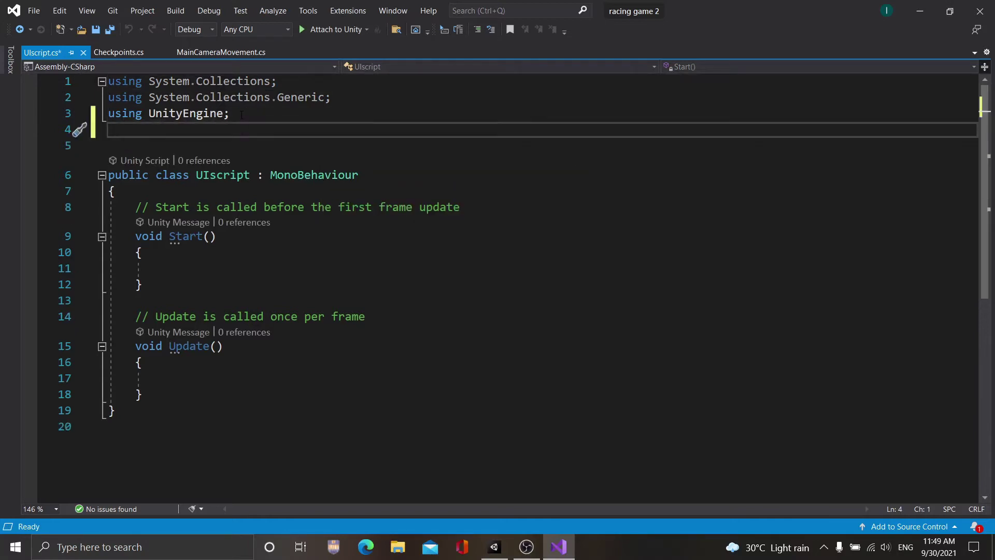
pyautogui.write('us')
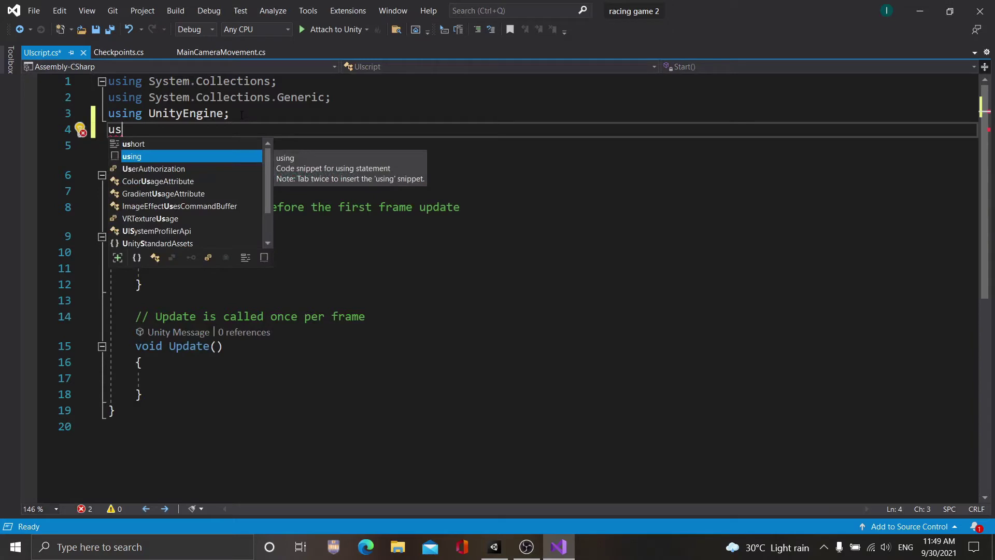
pyautogui.press('Tab')
pyautogui.write('U')
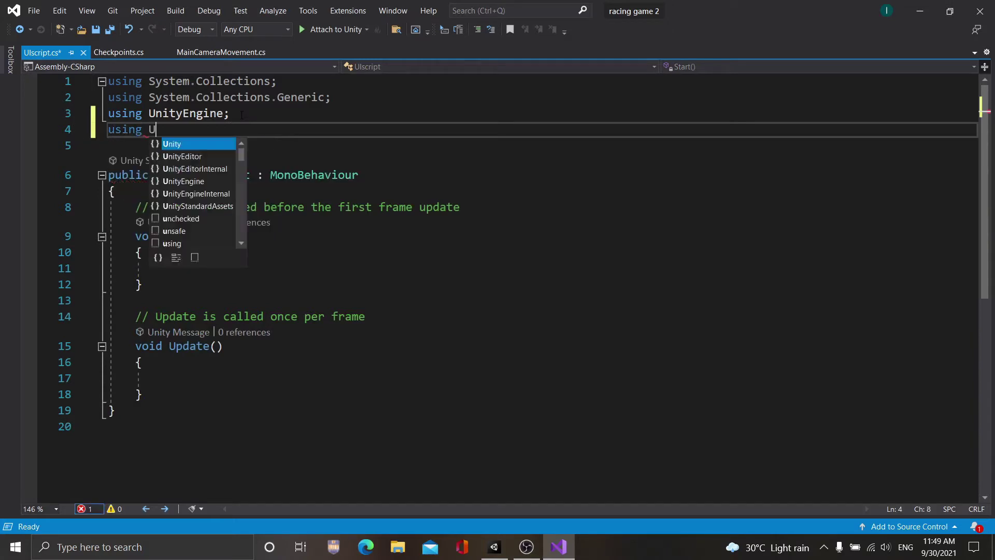
pyautogui.press('Down')
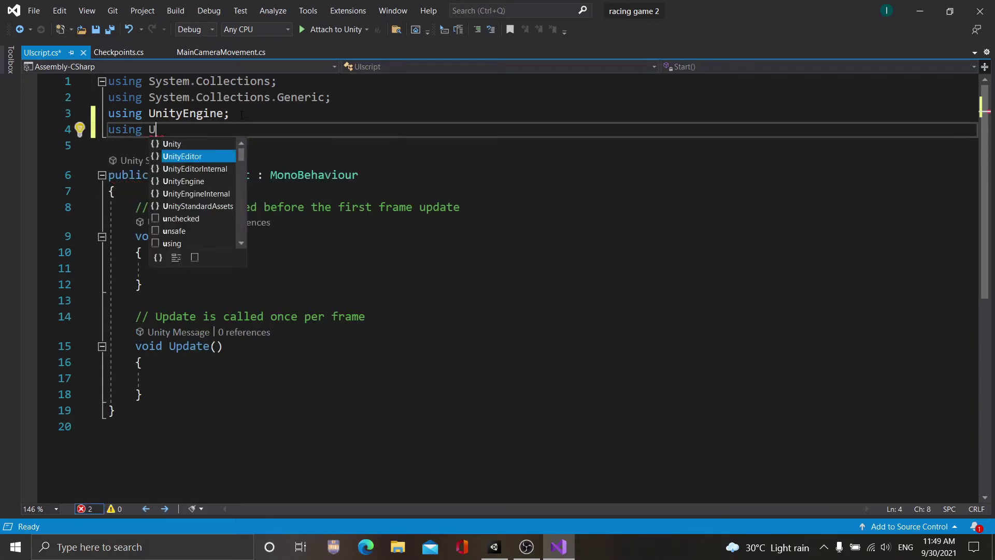
pyautogui.press('Down')
pyautogui.press('Down')
pyautogui.press('Tab')
pyautogui.write('.')
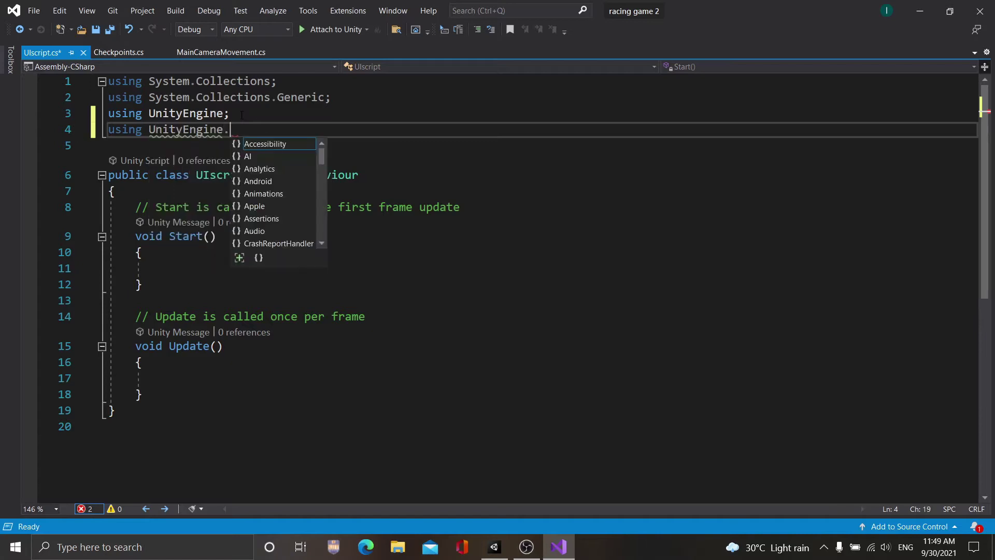
pyautogui.write('U')
pyautogui.press('Down')
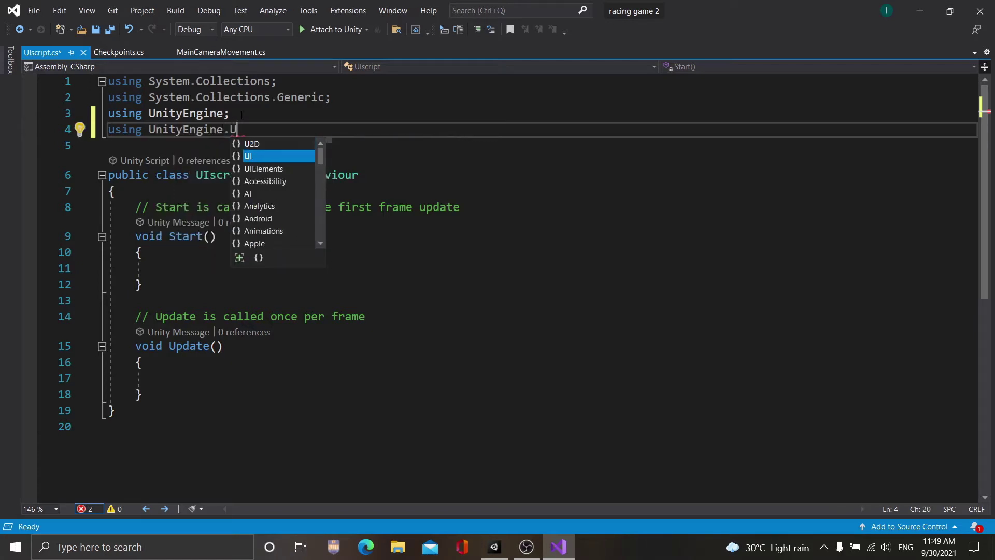
pyautogui.press('Tab')
pyautogui.write(';')
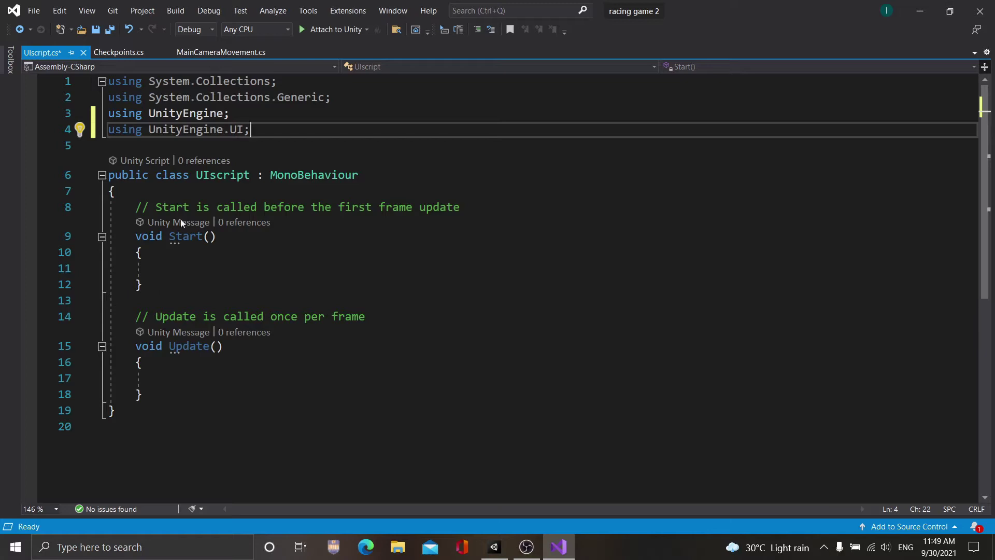
# - Declare a 'GameObject Player;' field at the top of the UIscript class
pyautogui.click(242, 194)
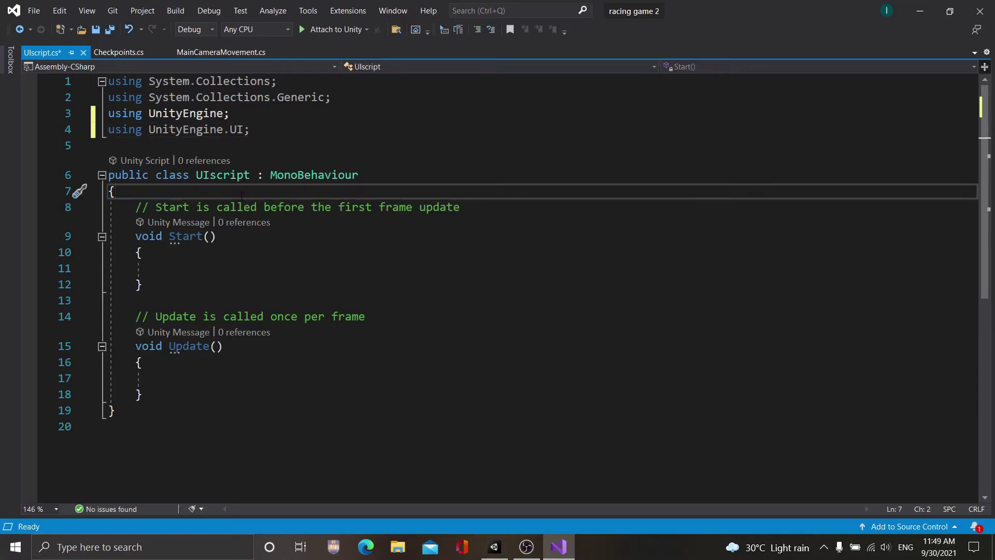
pyautogui.press('Return')
pyautogui.write('G')
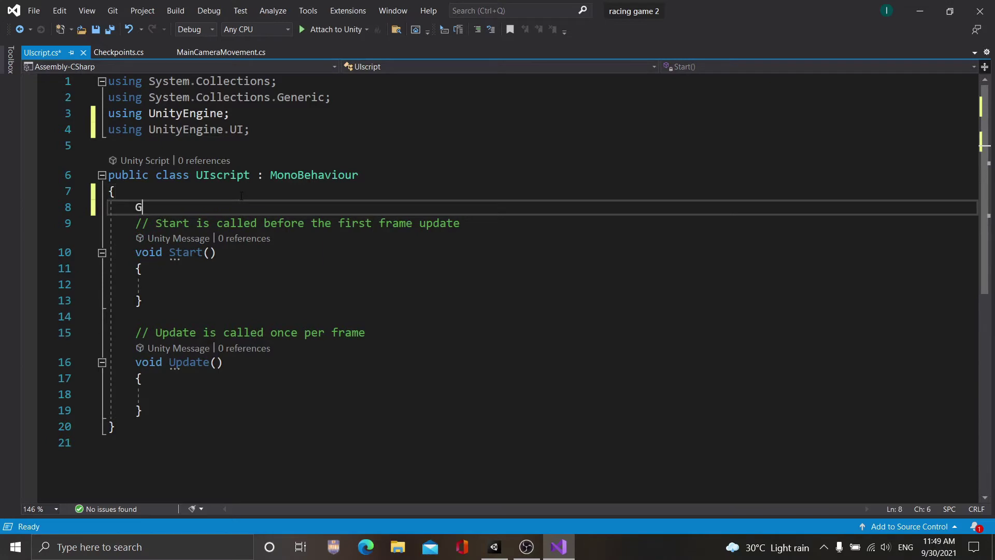
pyautogui.write('ame')
pyautogui.press('Tab')
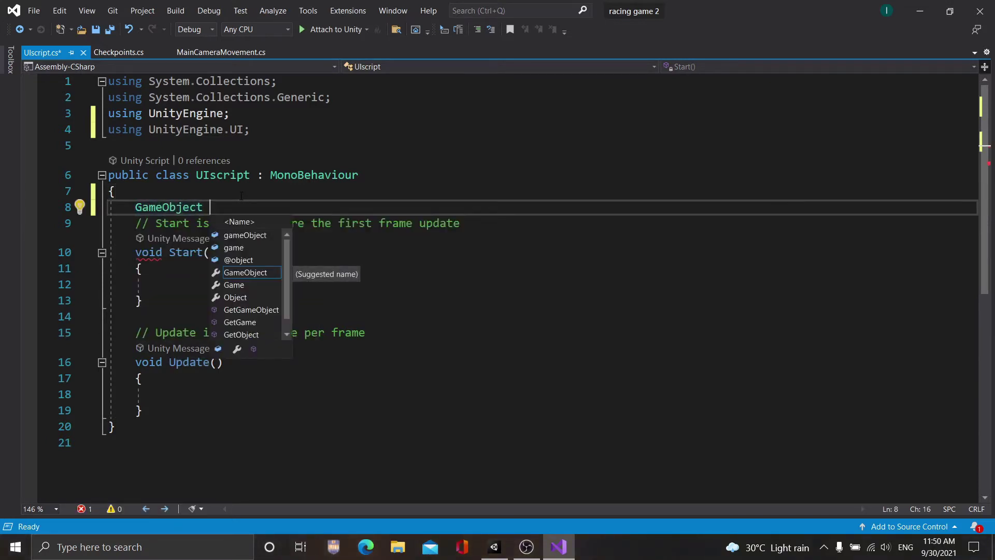
pyautogui.write('Playe')
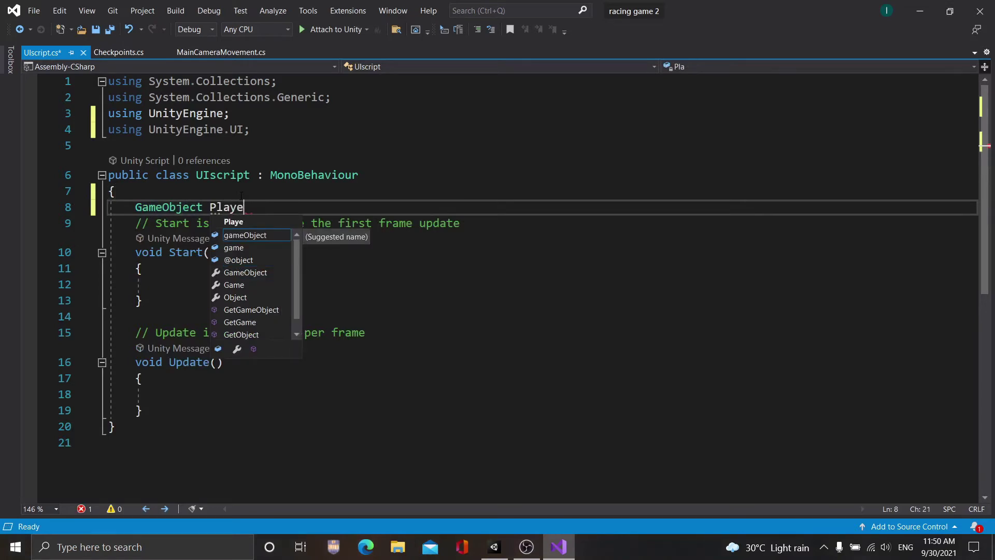
pyautogui.write('r')
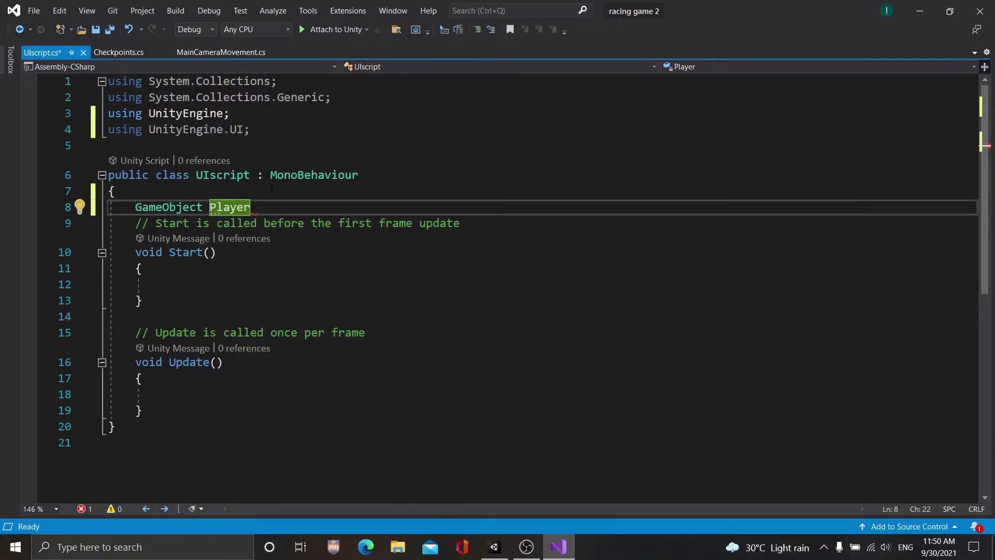
pyautogui.write(';')
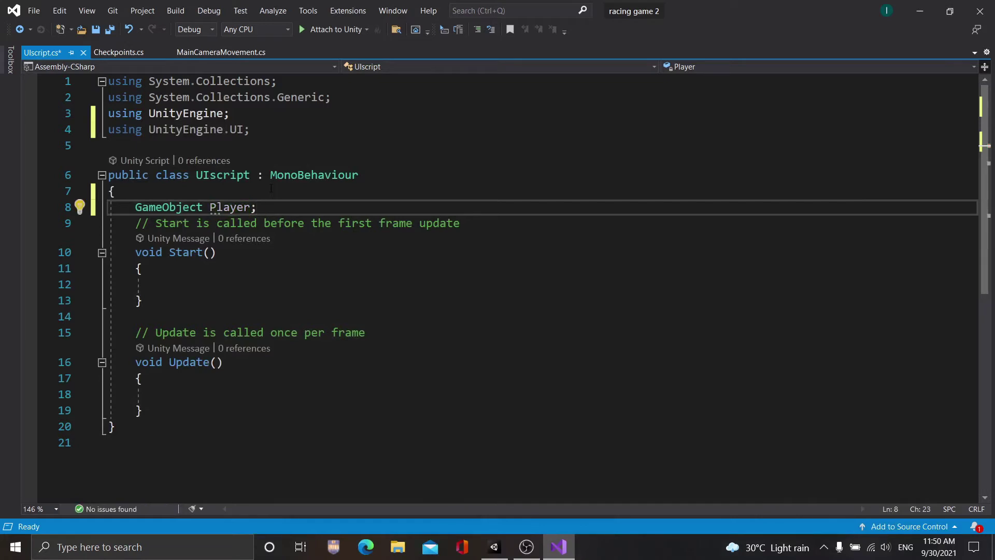
# - Add a 'public GameObject missedcheckpointText;' field below the Player field
pyautogui.press('Return')
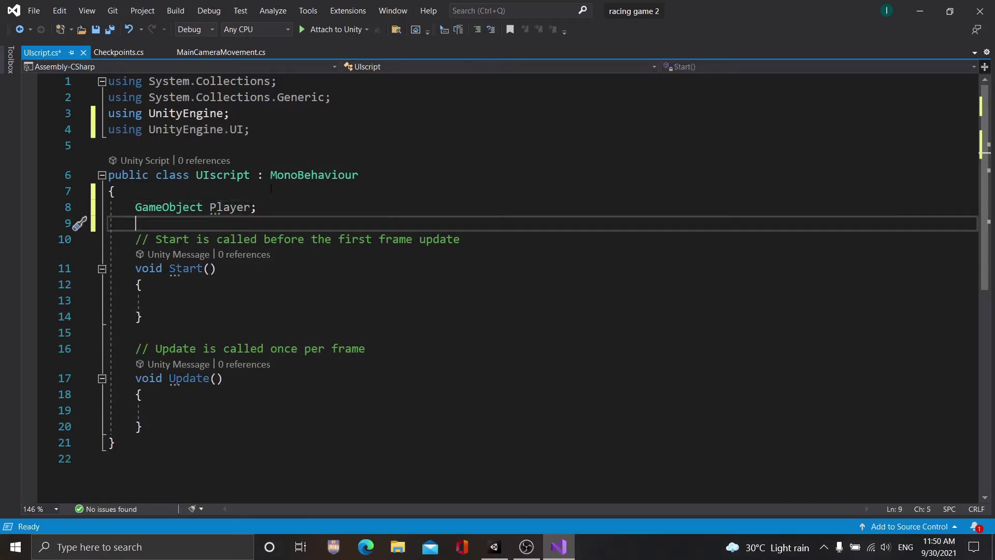
pyautogui.write('publi')
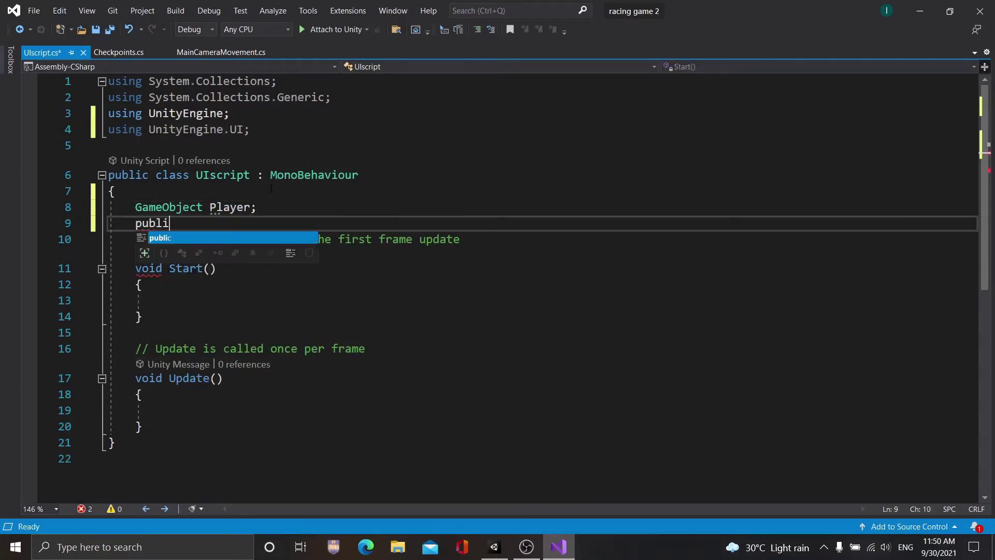
pyautogui.write('c ')
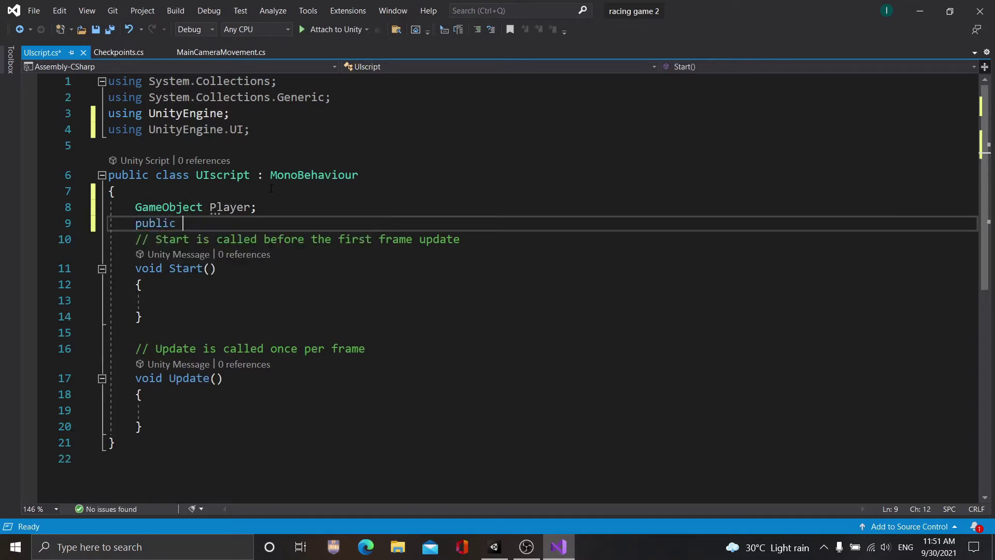
pyautogui.write('Ga')
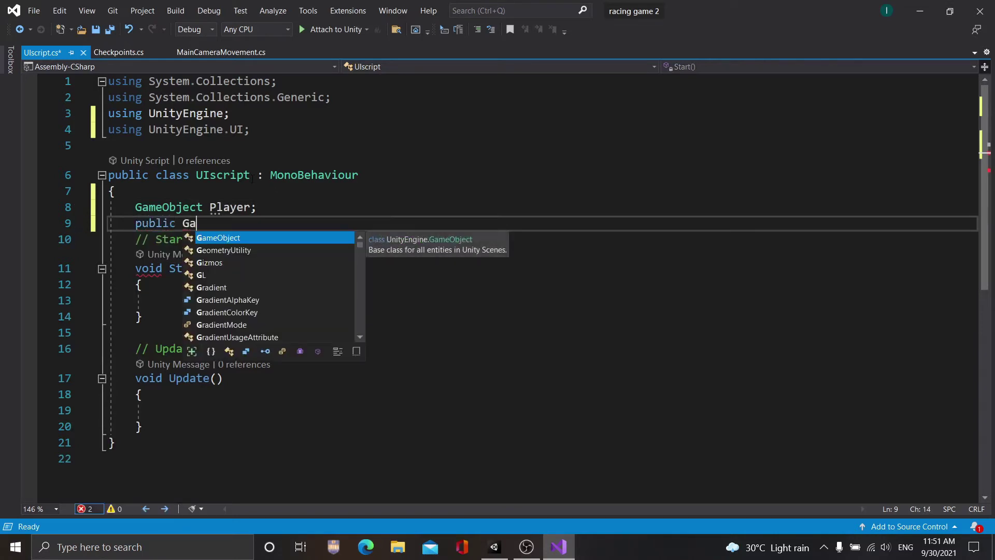
pyautogui.write('me')
pyautogui.press('Tab')
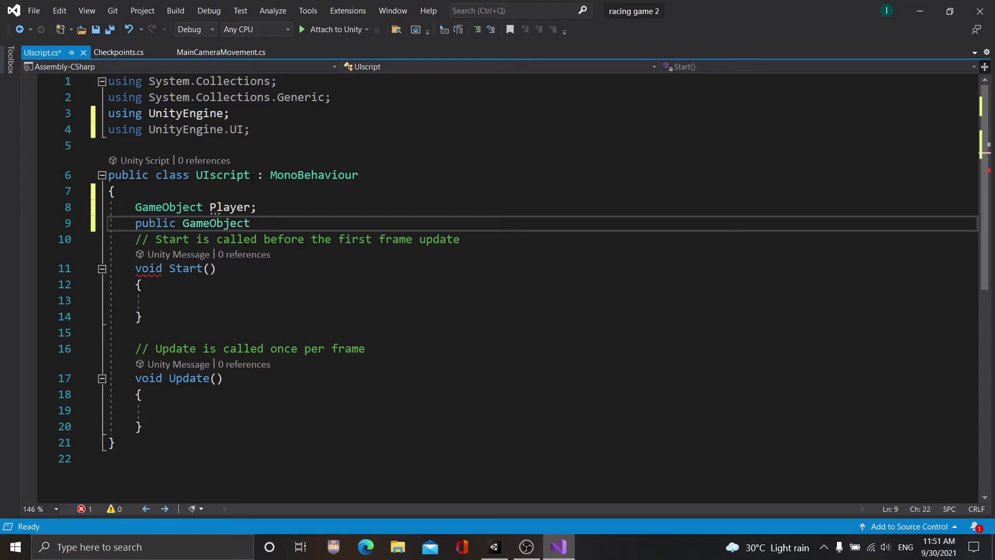
pyautogui.write(' mi')
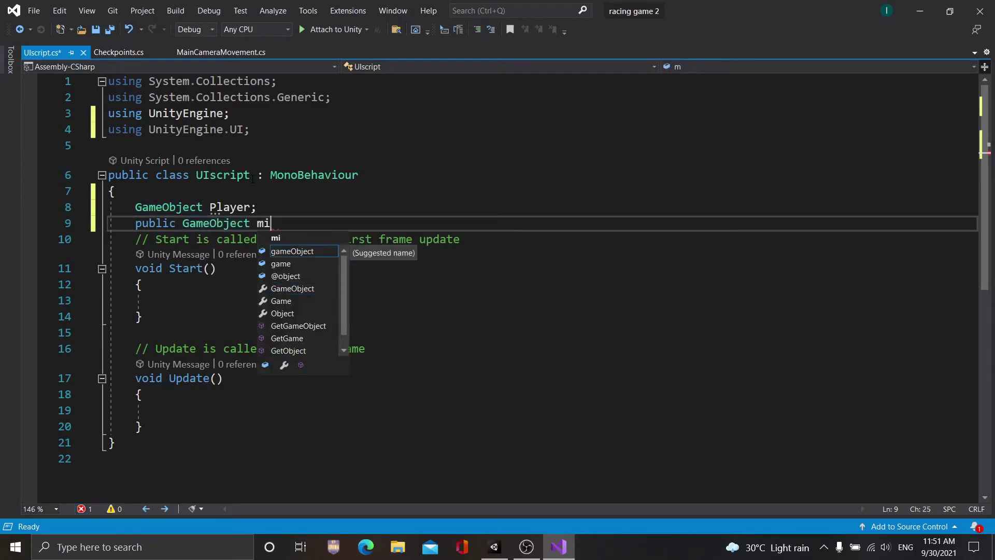
pyautogui.write('ssed')
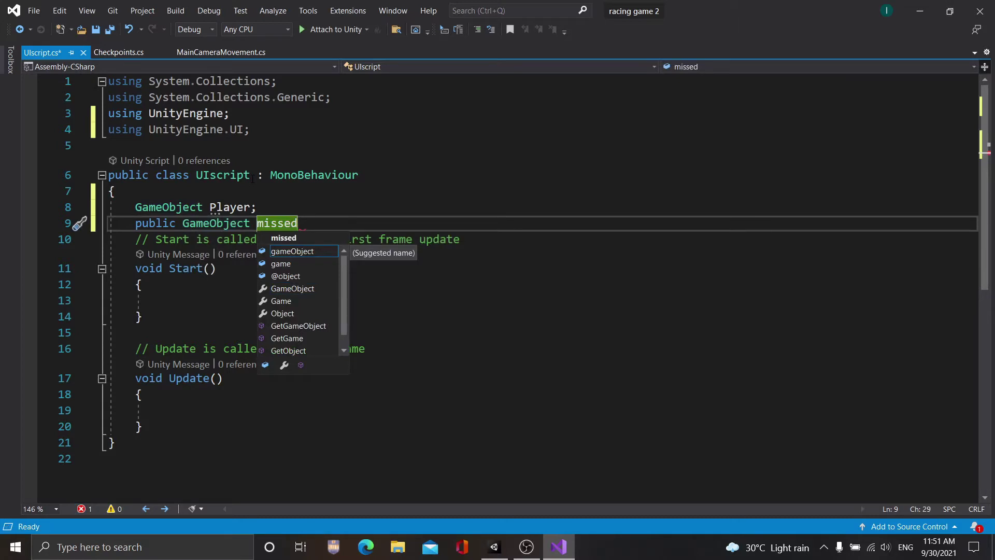
pyautogui.write('che')
pyautogui.write('c')
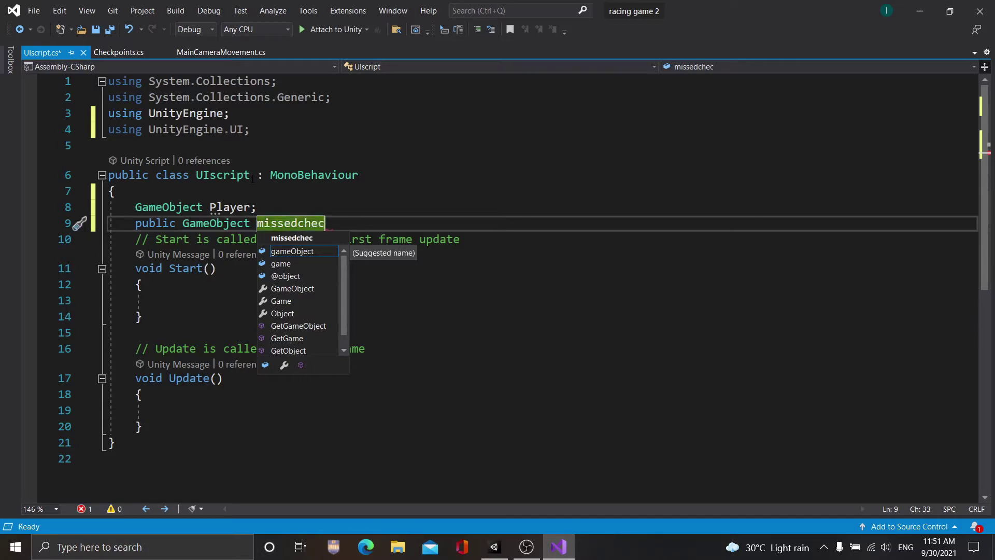
pyautogui.write('kpoint')
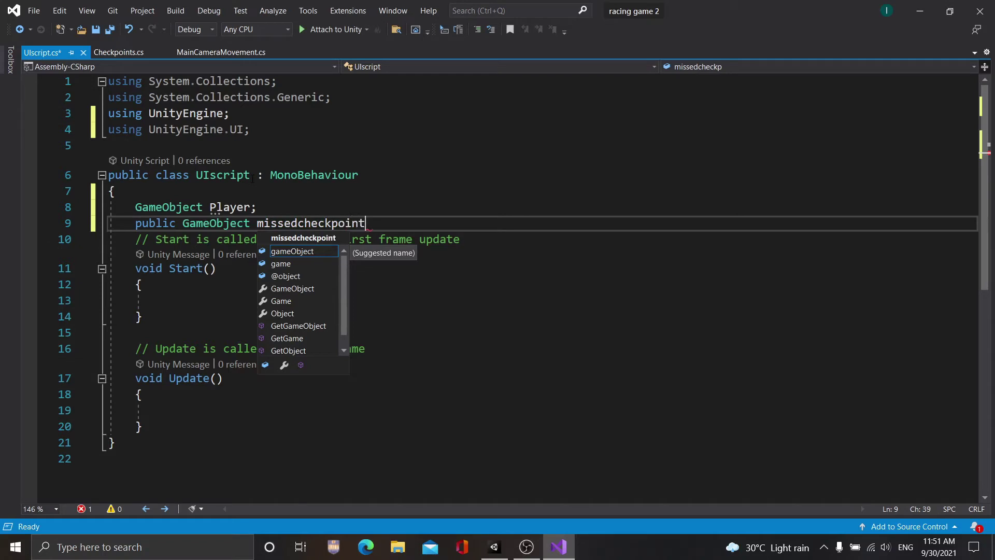
pyautogui.write('Te')
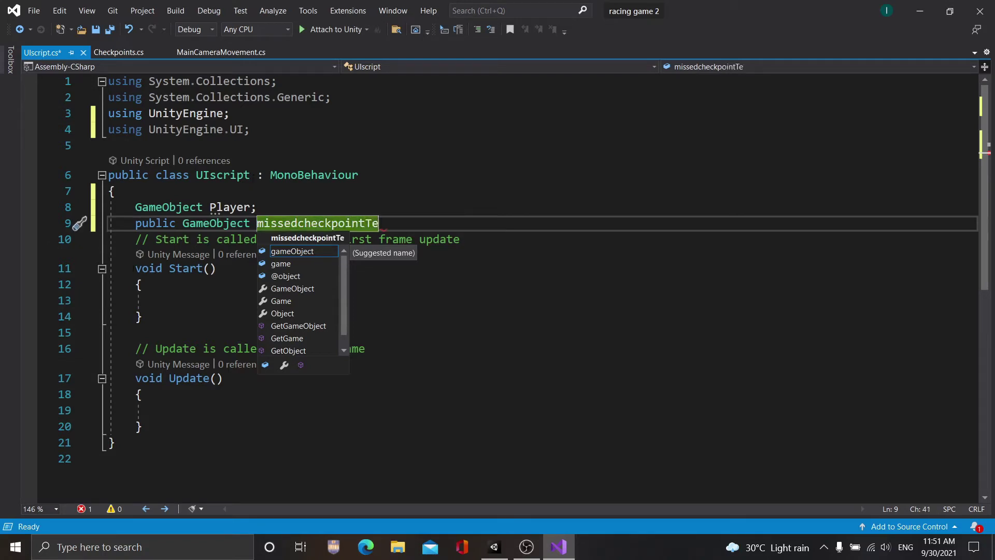
pyautogui.write('xt;')
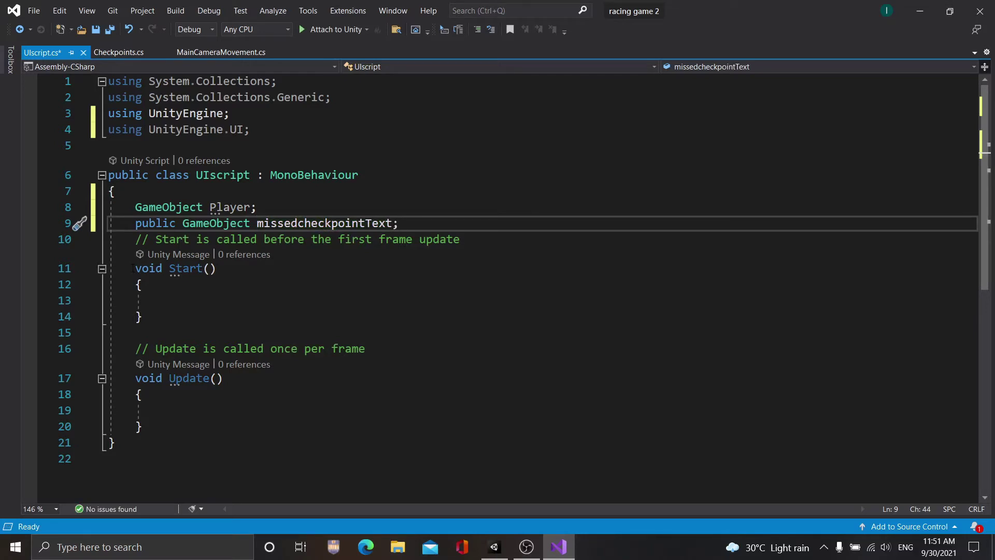
# - Place the cursor inside the Start method of UIscript.cs
pyautogui.click(173, 297)
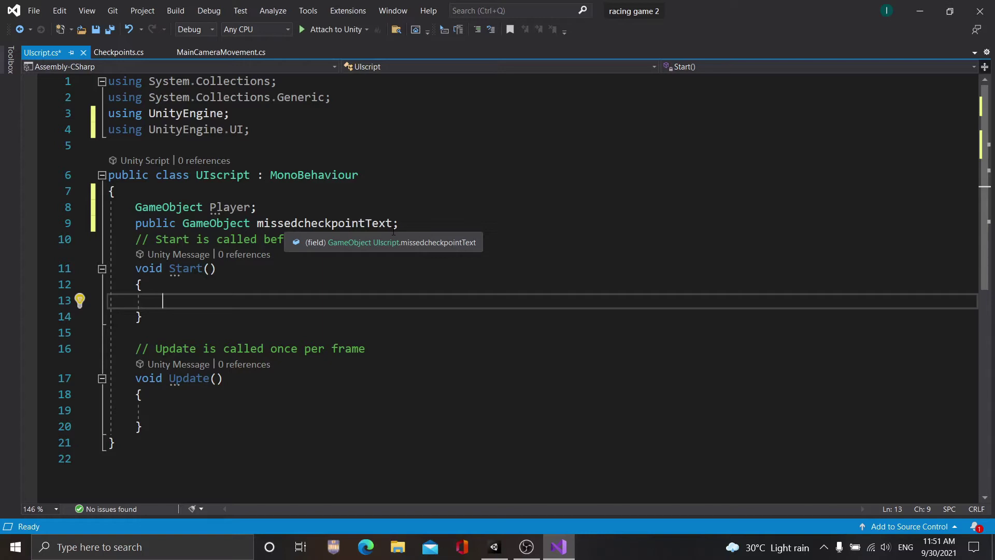
# - Switch through the Unity editor and OBS, then return to UIscript.cs in Visual Studio
pyautogui.click(495, 547)
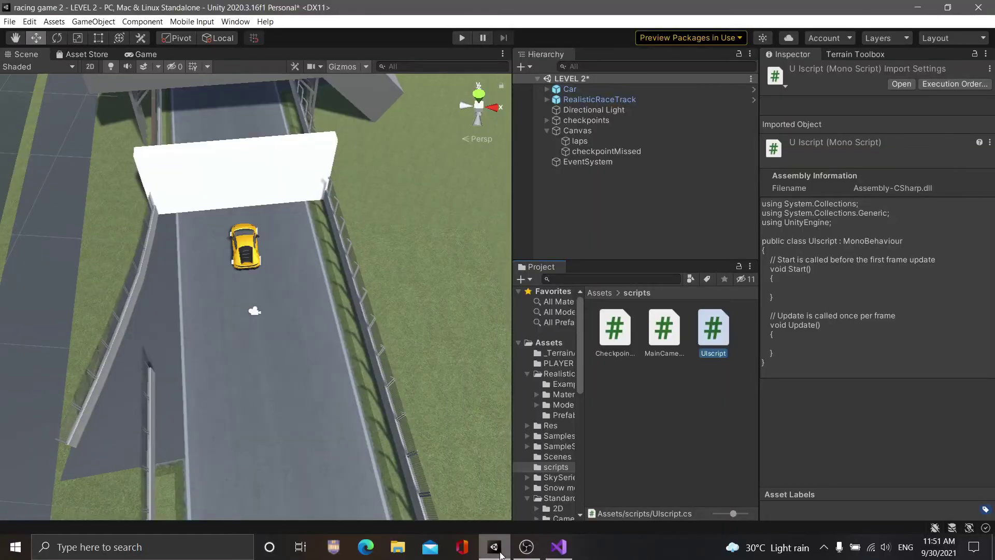
pyautogui.click(525, 553)
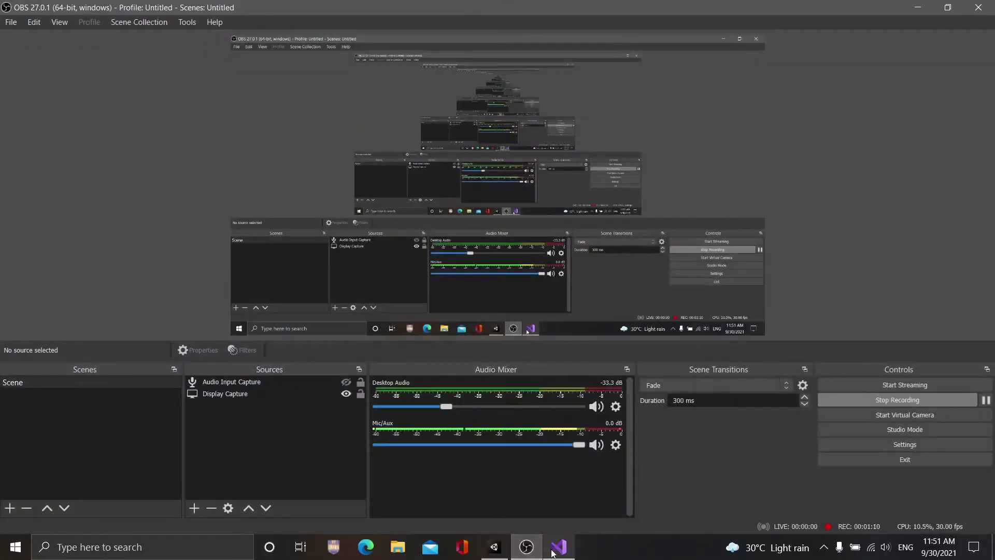
pyautogui.click(559, 547)
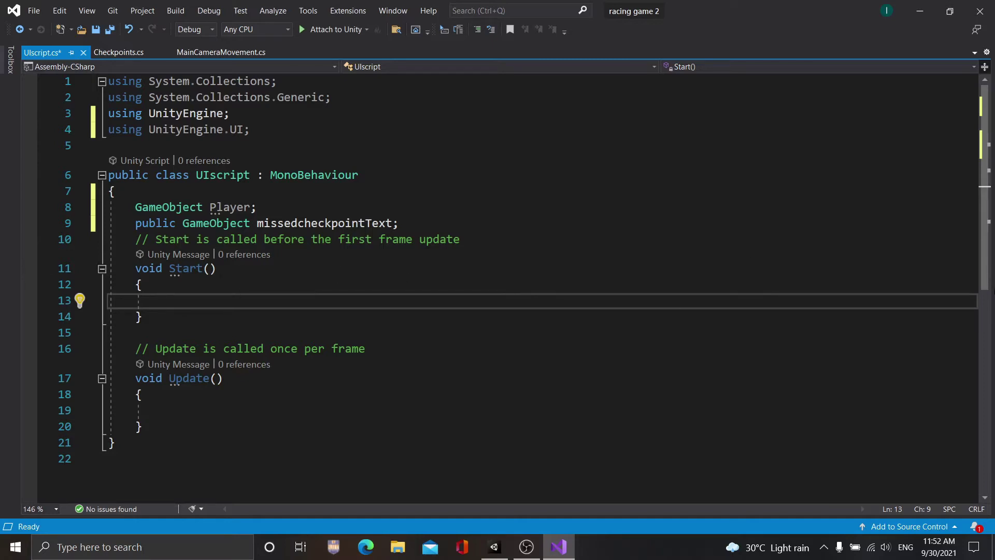
# - In Start(), write Player = GameObject.FindGameObjectWithTag("Player"); then bring the Unity editor forward
pyautogui.write('P')
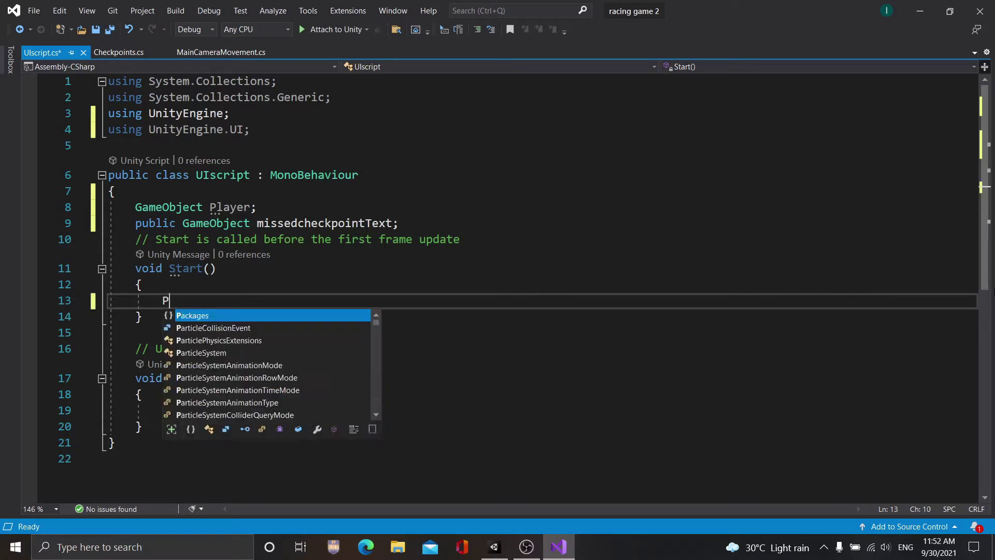
pyautogui.write('ly')
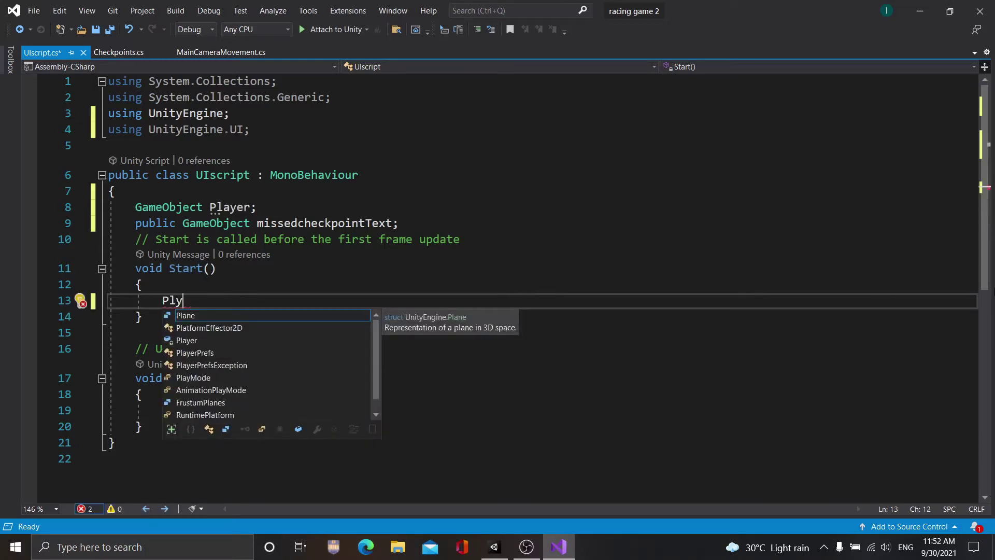
pyautogui.press('Down')
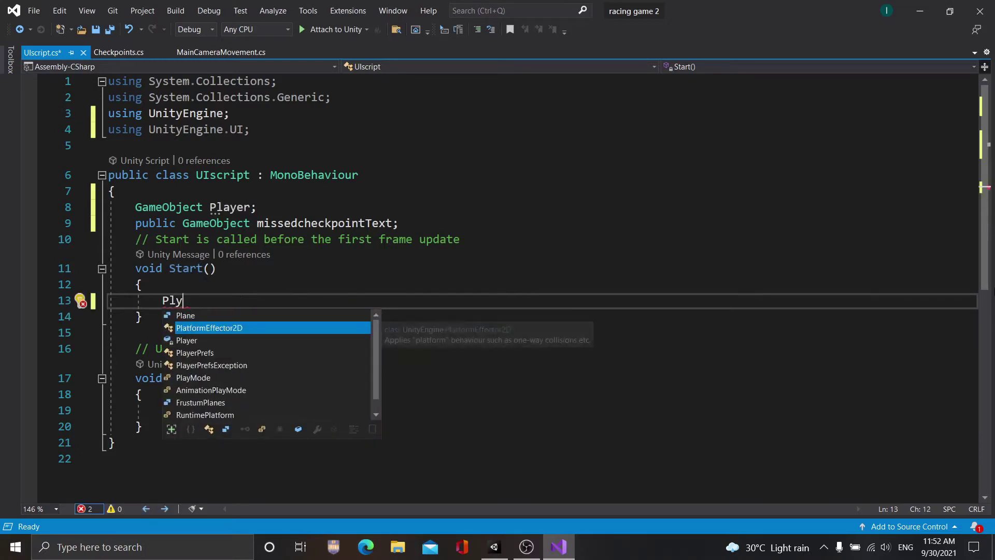
pyautogui.press('Down')
pyautogui.press('Tab')
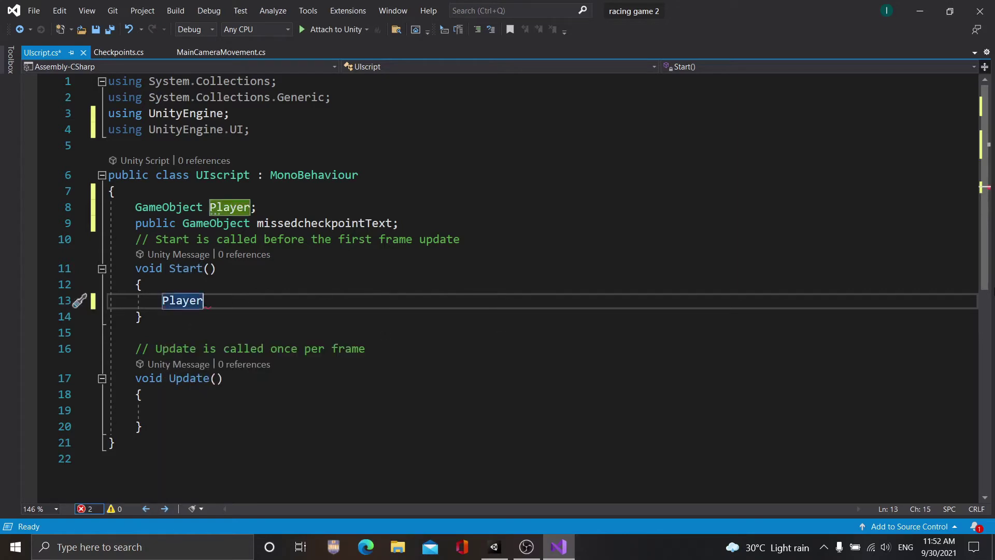
pyautogui.write('=G')
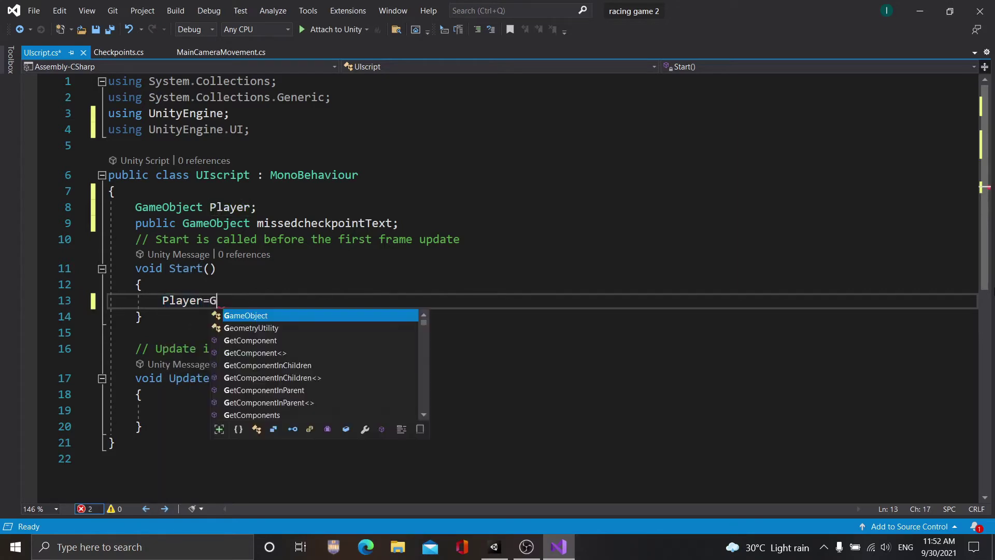
pyautogui.write('ame')
pyautogui.press('Tab')
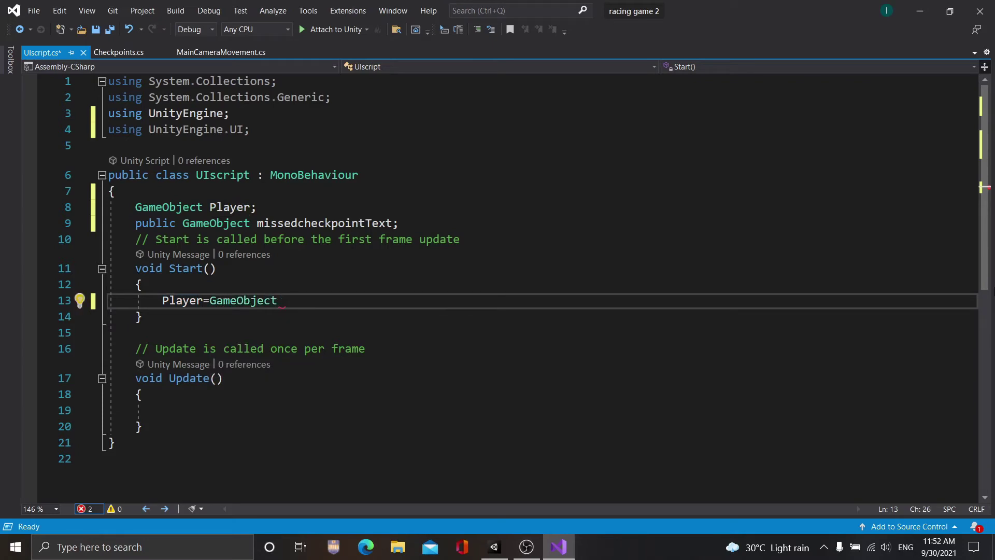
pyautogui.write('.Fi')
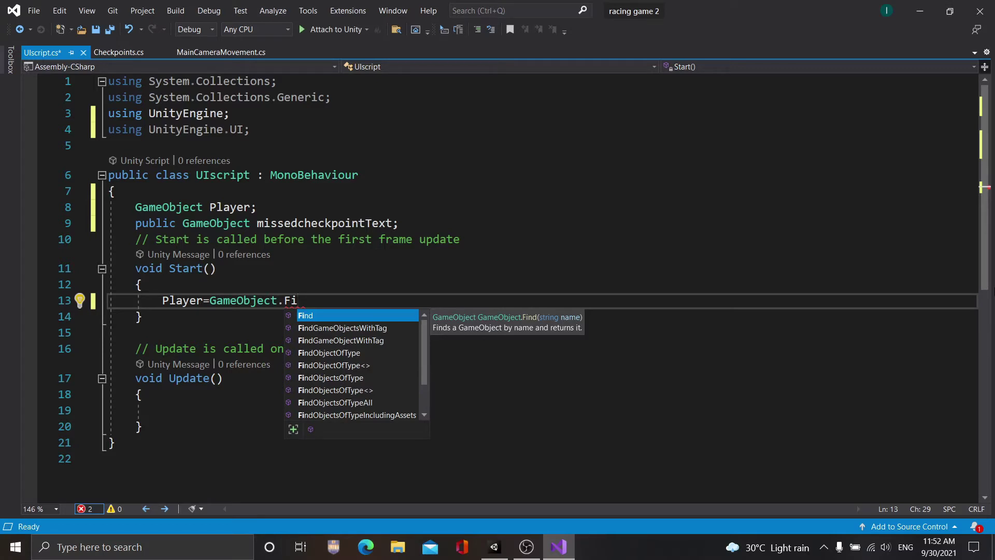
pyautogui.press('Down')
pyautogui.press('Down')
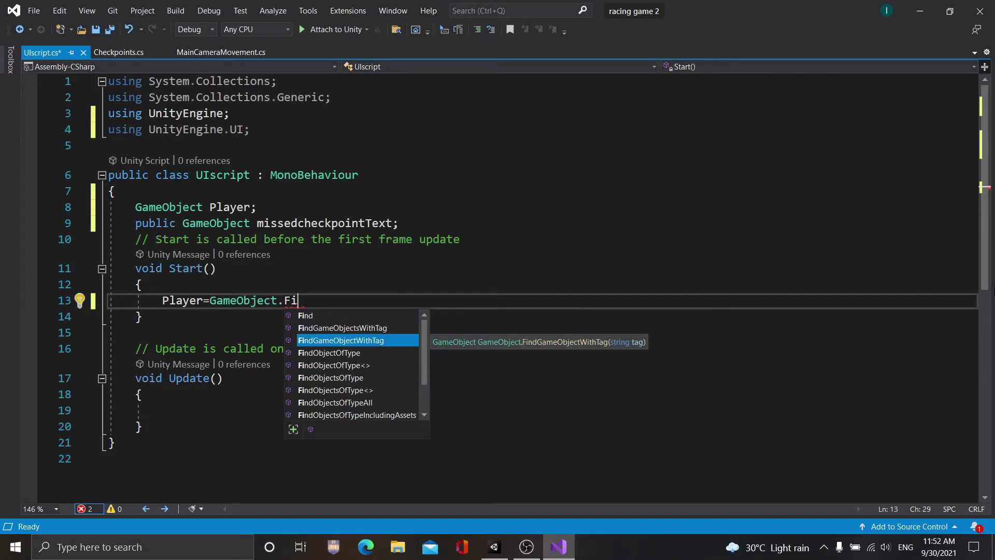
pyautogui.press('Tab')
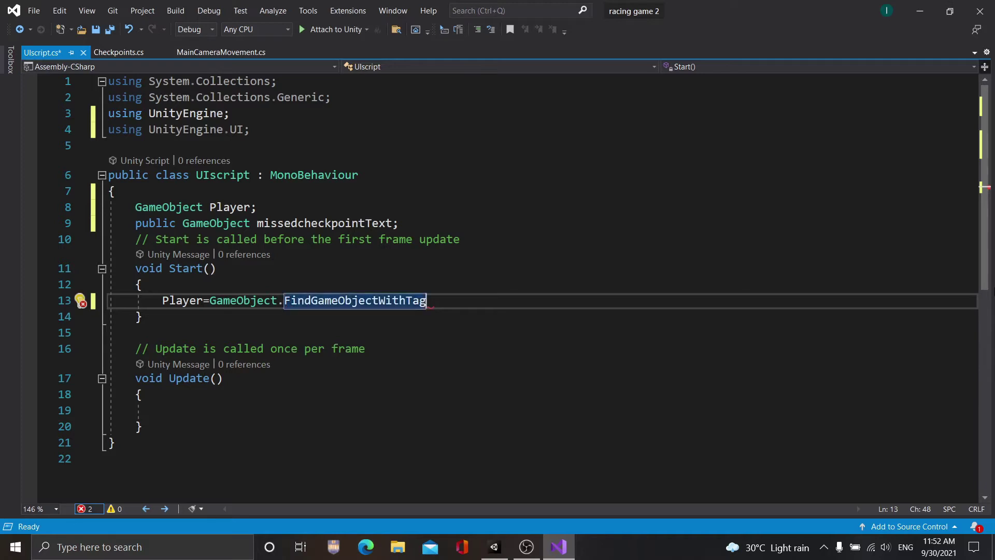
pyautogui.write('(')
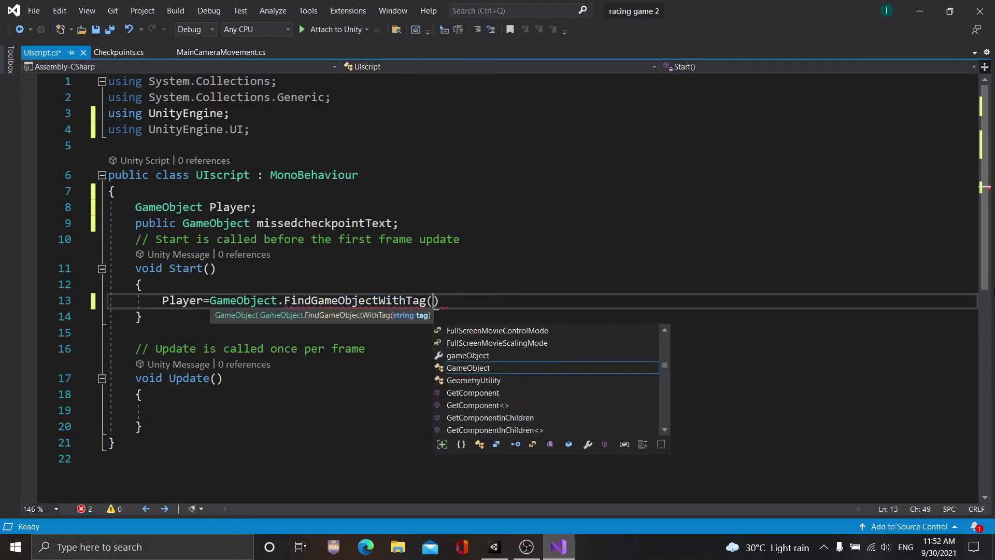
pyautogui.write('"')
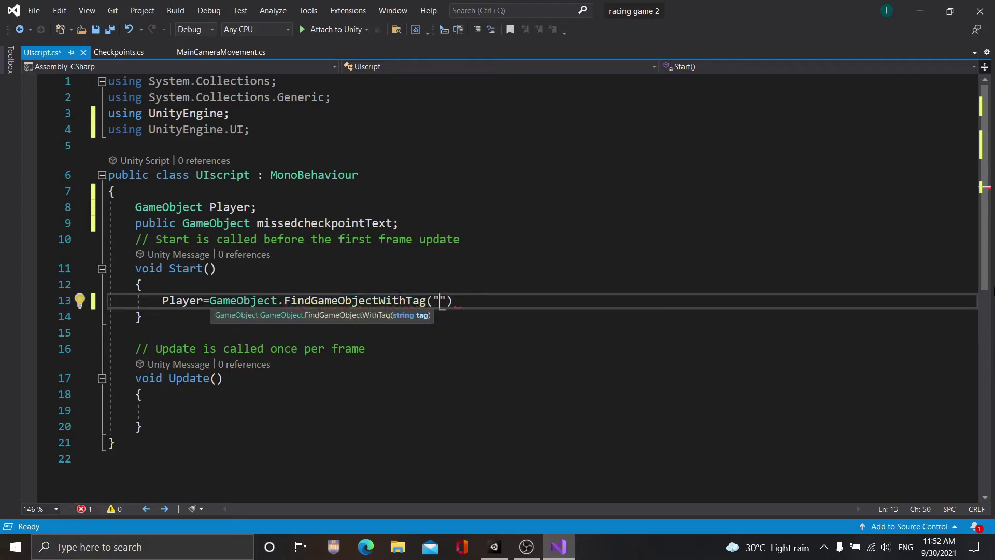
pyautogui.write('Pla')
pyautogui.write('yer')
pyautogui.write('0')
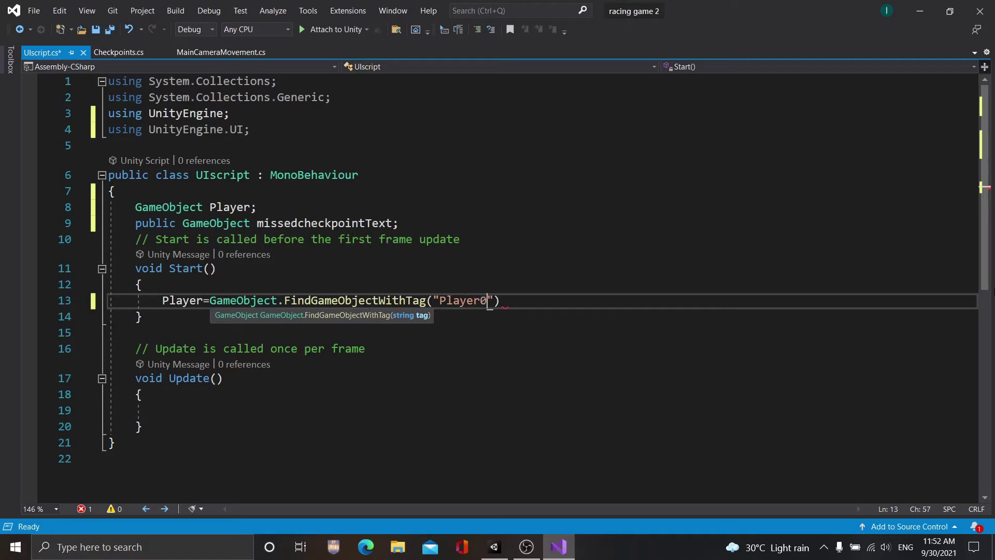
pyautogui.press('BackSpace')
pyautogui.press('End')
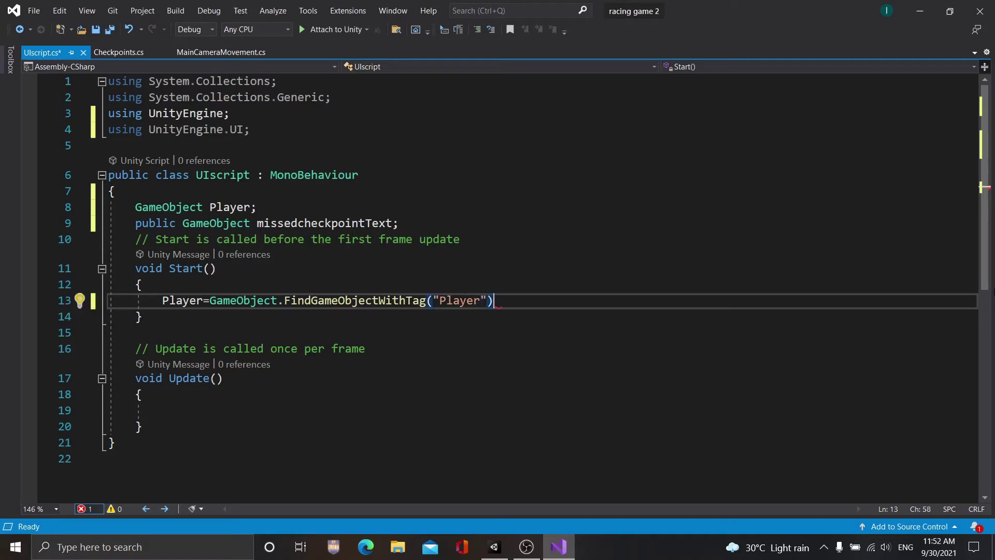
pyautogui.write(';')
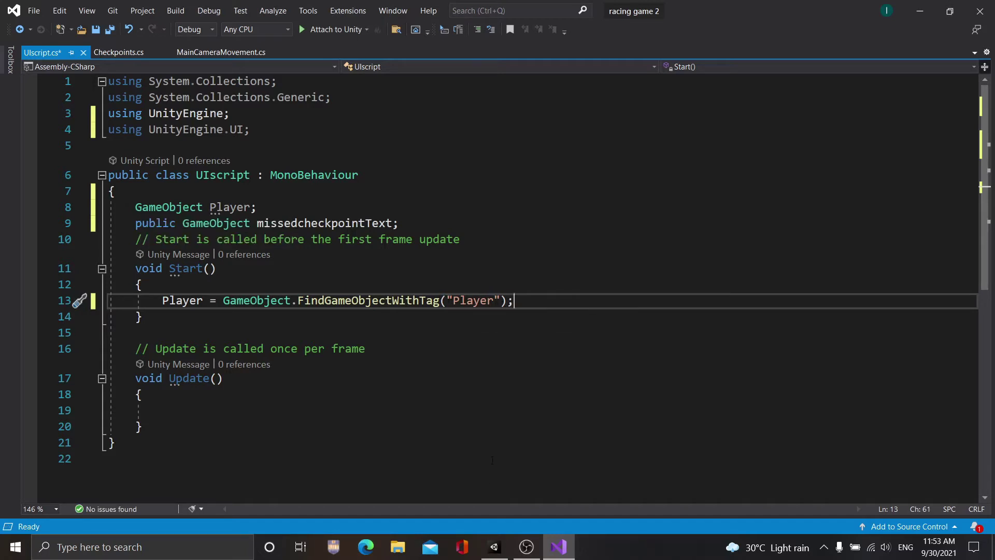
pyautogui.click(494, 547)
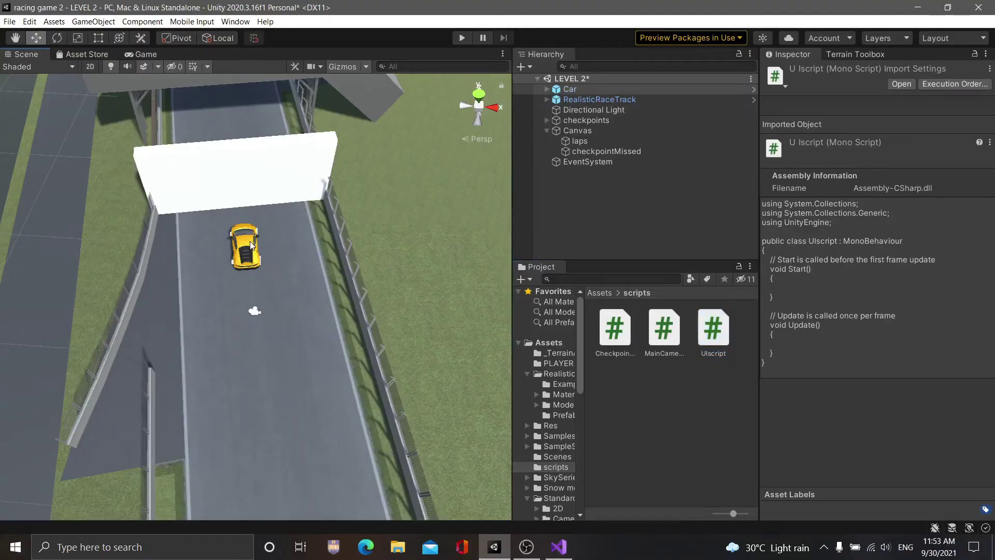
# - Check that the Car object is tagged Player, then go back to UIscript.cs
pyautogui.click(251, 245)
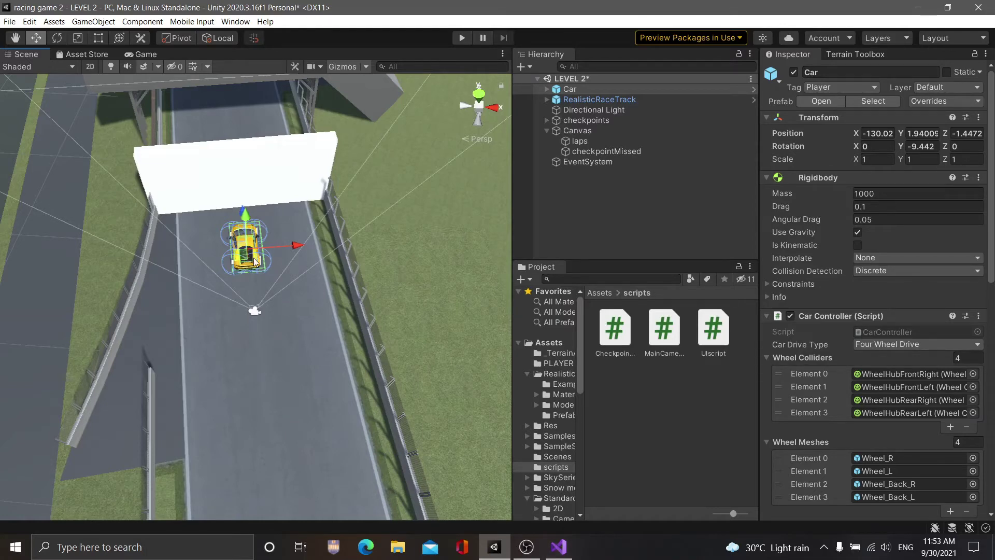
pyautogui.click(559, 546)
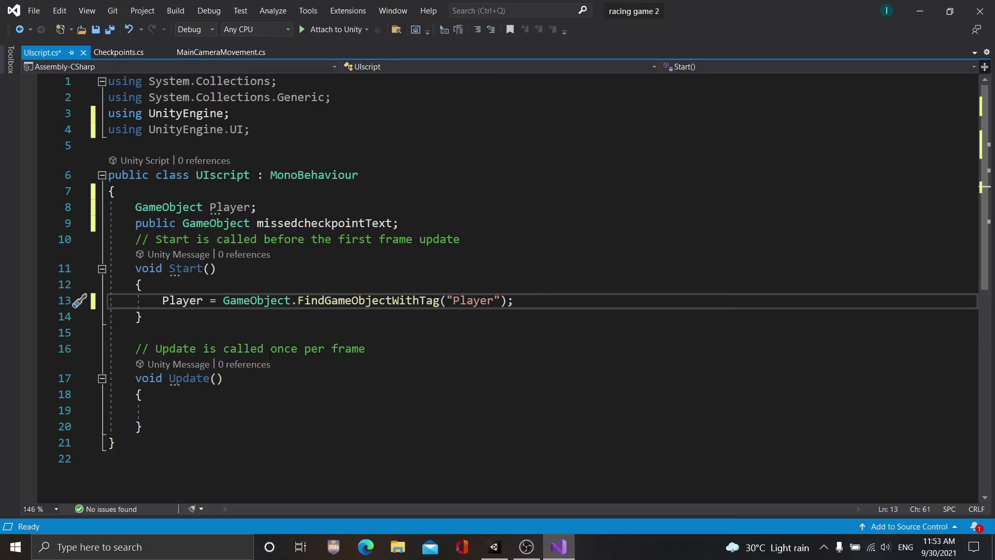
# - In Update(), write the condition if (Player.GetComponent<Checkpoints>().missed == true)
pyautogui.click(170, 402)
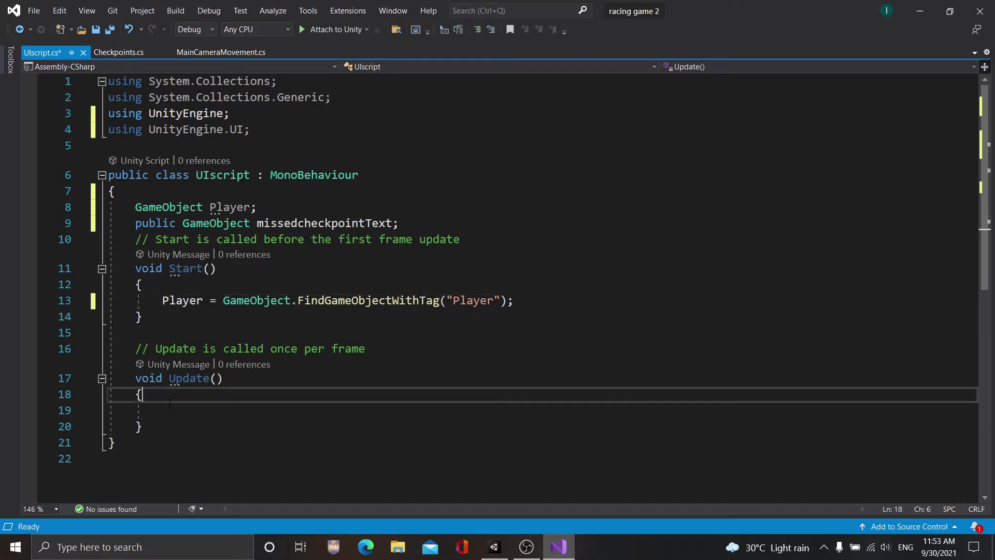
pyautogui.press('Return')
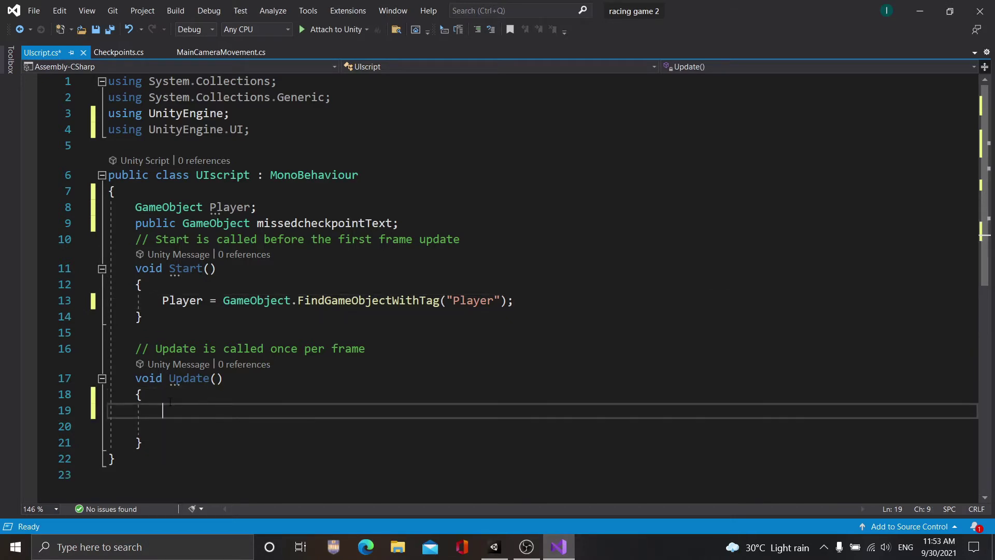
pyautogui.write('if')
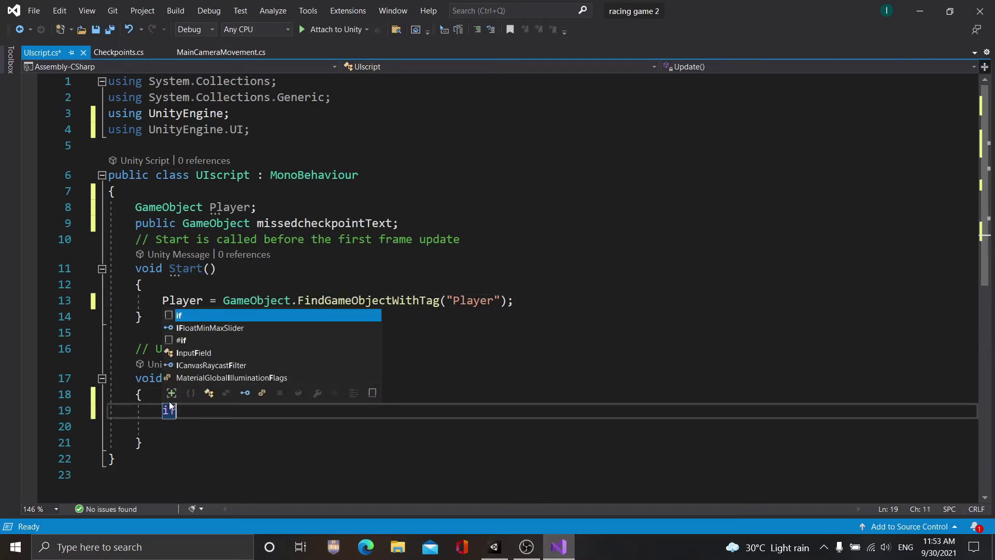
pyautogui.write('(playe')
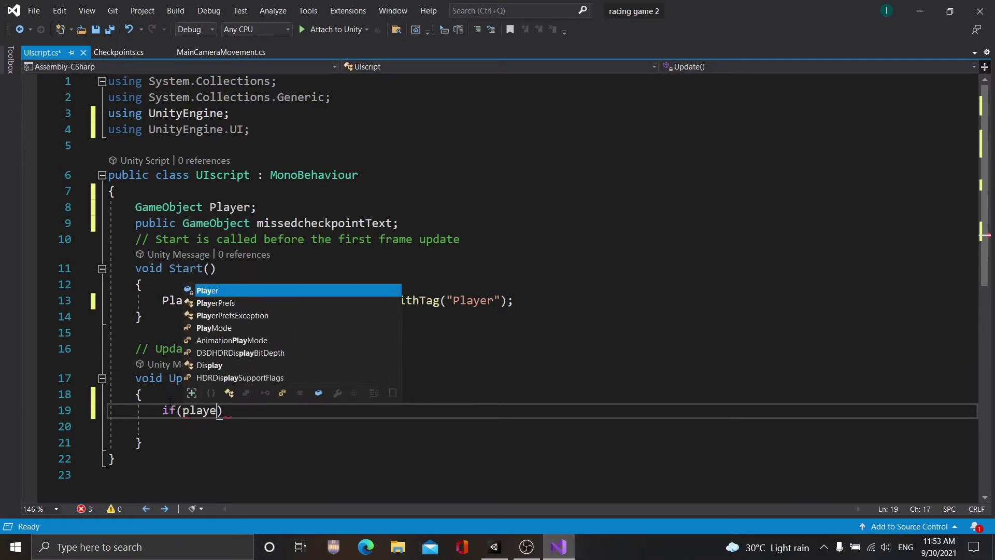
pyautogui.write('r')
pyautogui.press('Tab')
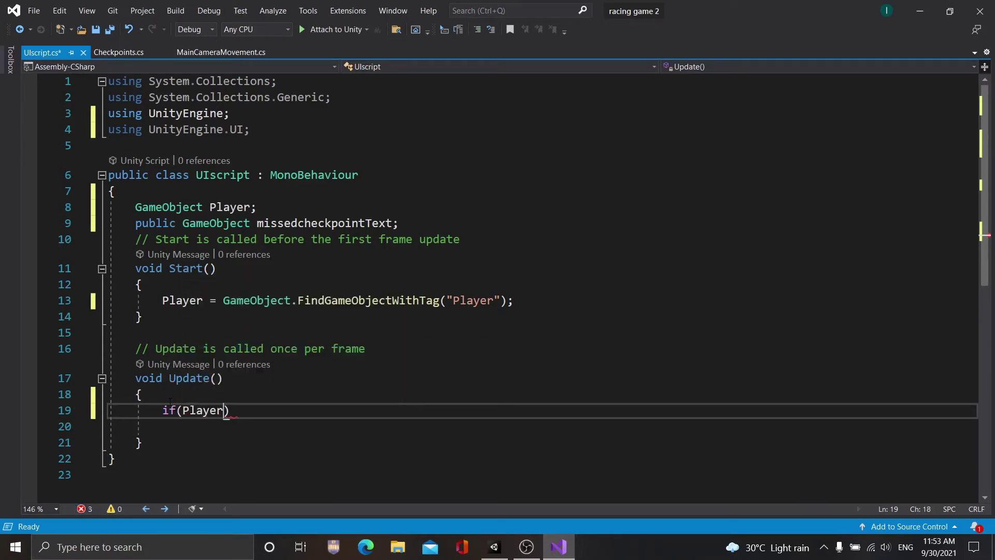
pyautogui.write('.G')
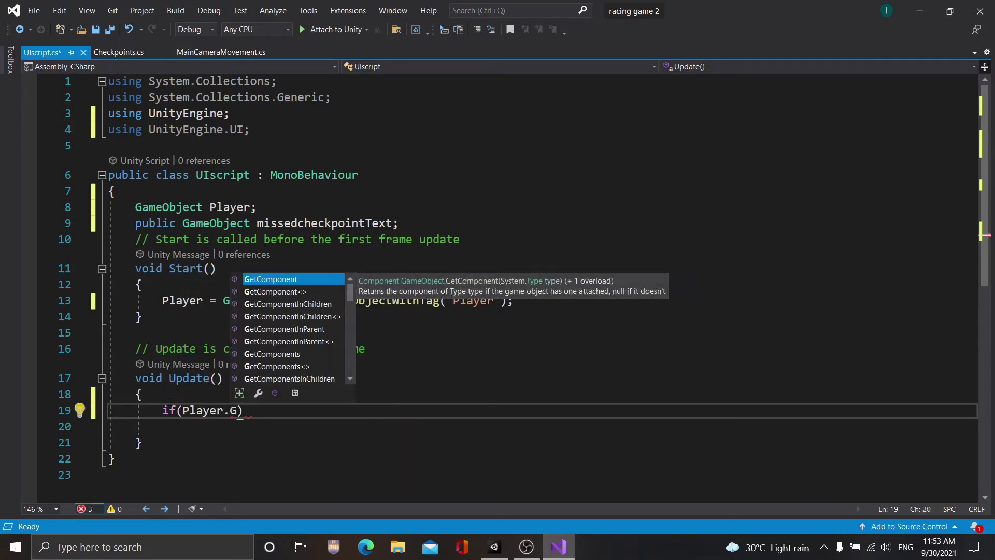
pyautogui.press('Tab')
pyautogui.write('<')
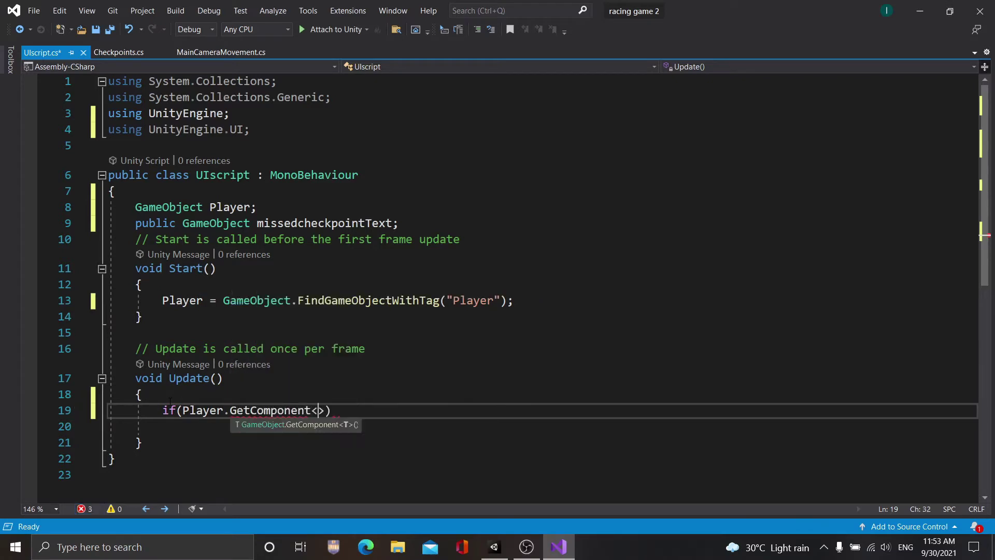
pyautogui.write('ch')
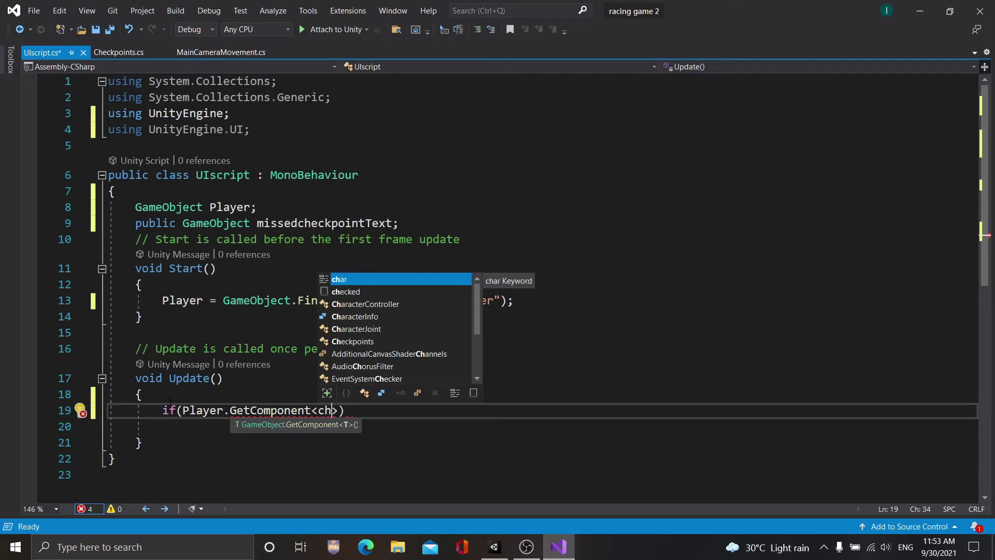
pyautogui.press('Down')
pyautogui.press('Down')
pyautogui.press('Down')
pyautogui.press('Down')
pyautogui.press('Down')
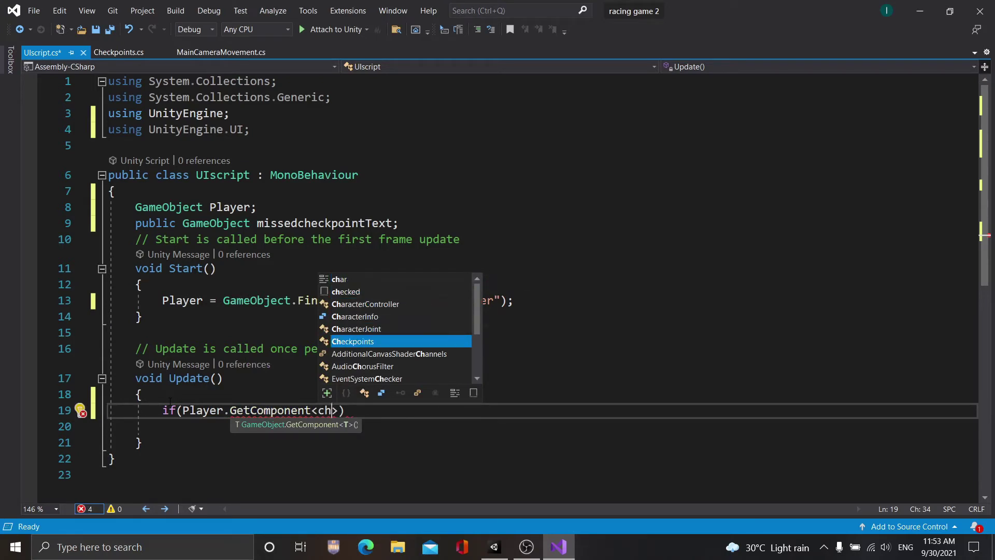
pyautogui.press('Return')
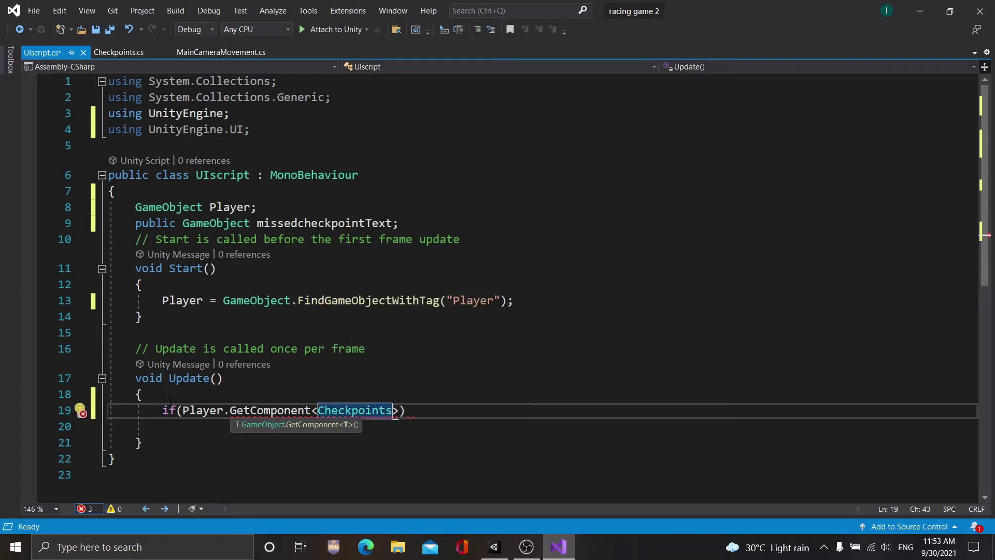
pyautogui.write('>')
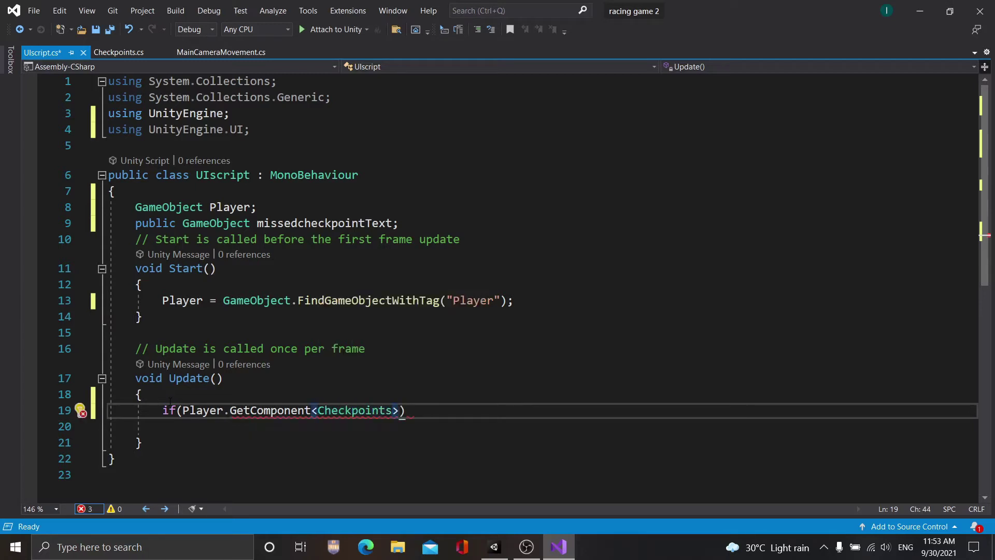
pyautogui.write('()')
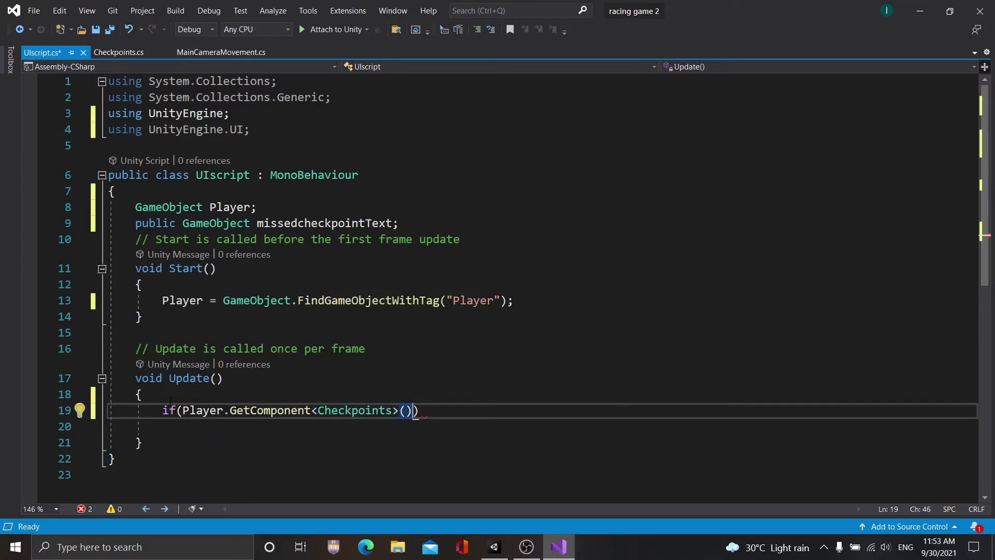
pyautogui.write('.mi')
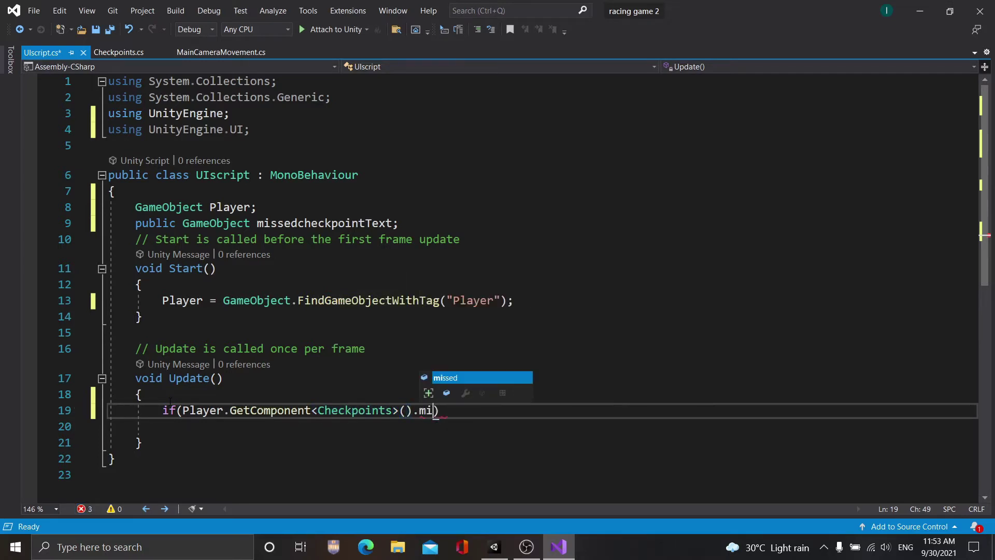
pyautogui.write('ssed')
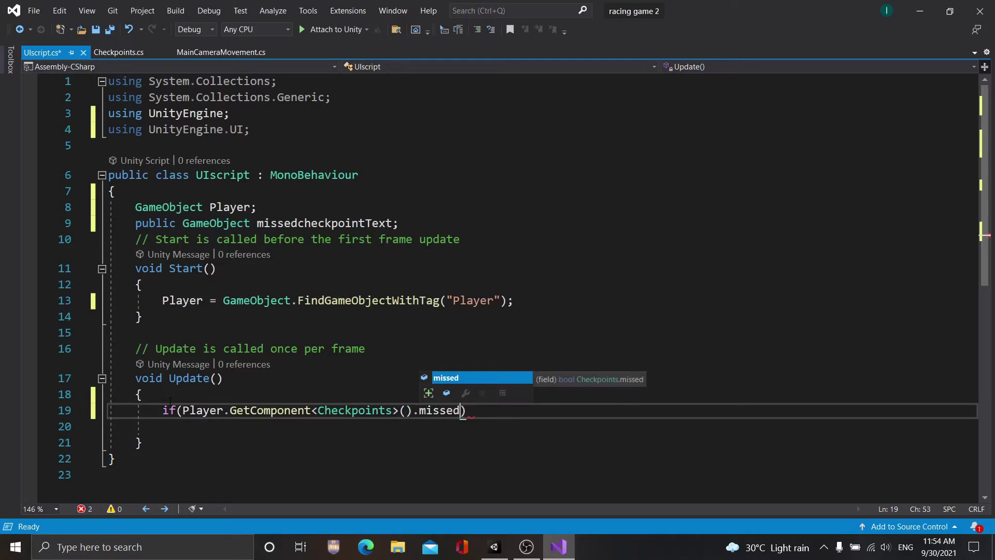
pyautogui.write('==')
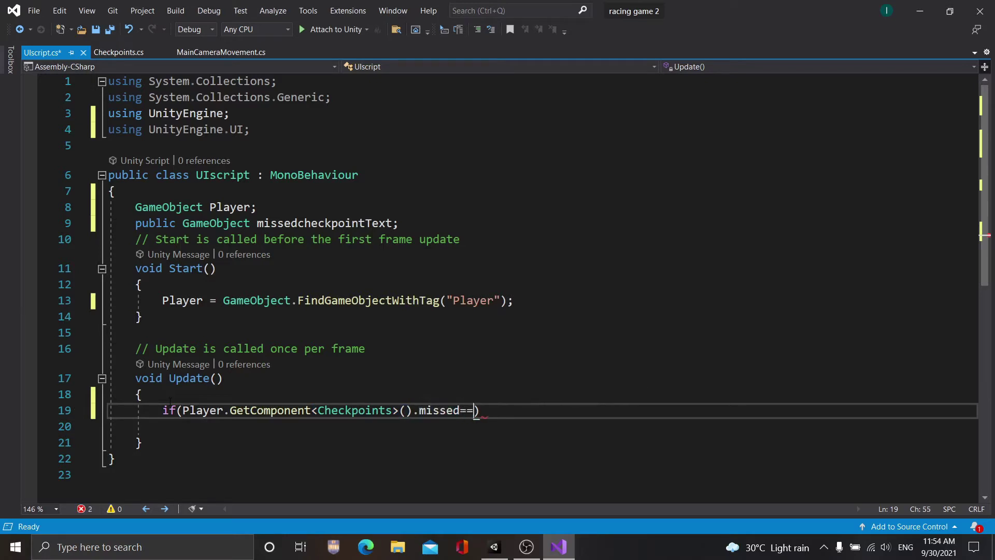
pyautogui.write('tru')
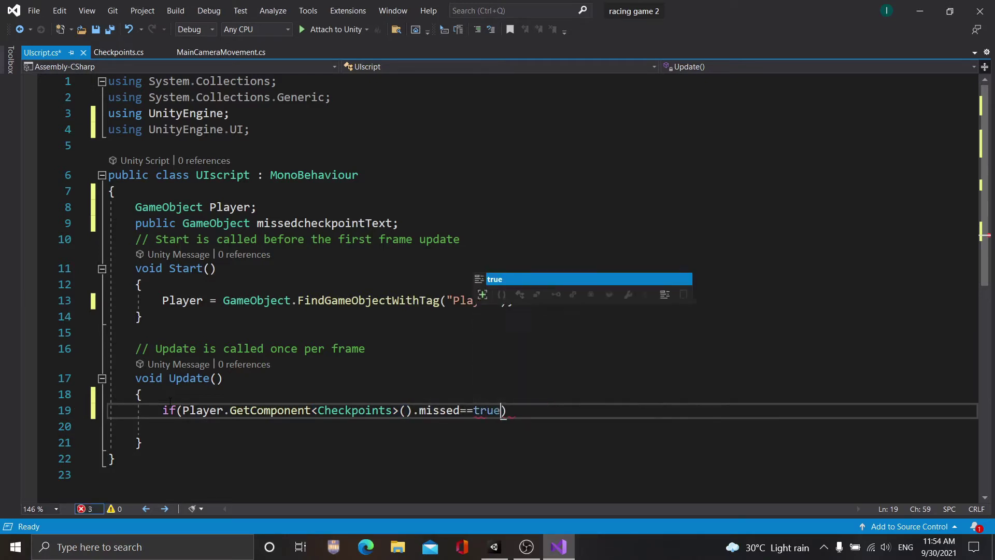
pyautogui.write('e')
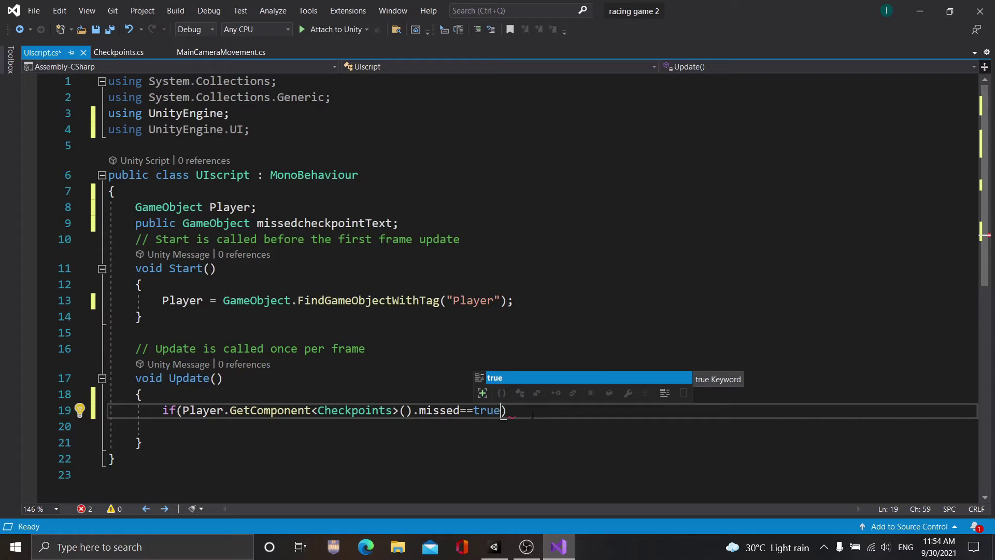
pyautogui.click(528, 413)
# - Open the if body and call StartCoroutine(showmissedcheckpointtext()); inside it
pyautogui.write('{')
pyautogui.press('Return')
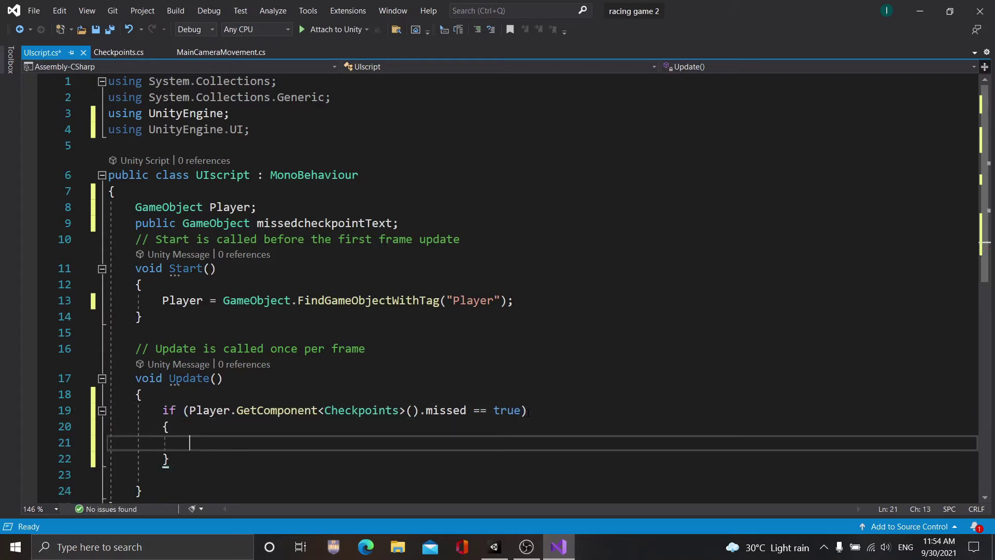
pyautogui.write('St')
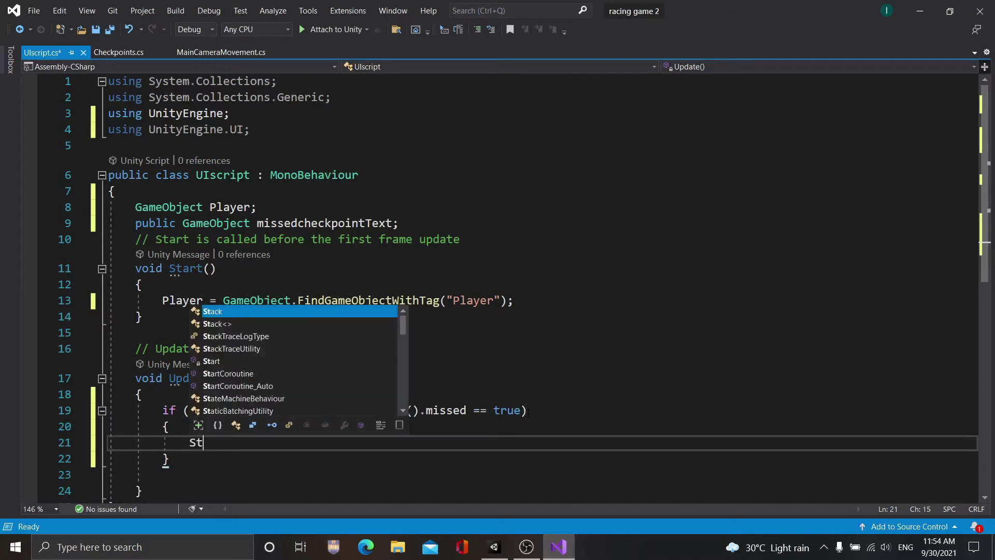
pyautogui.write('r')
pyautogui.press('BackSpace')
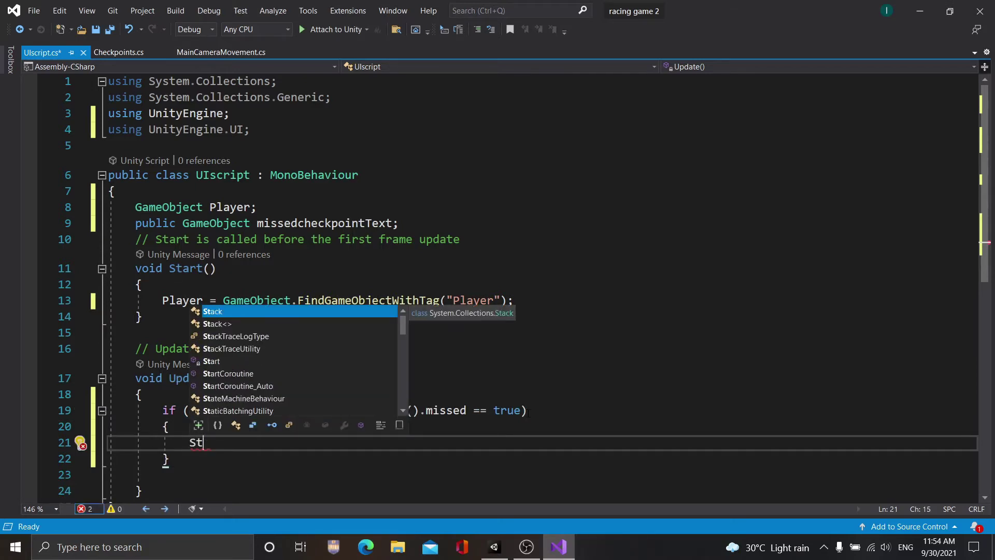
pyautogui.write('art')
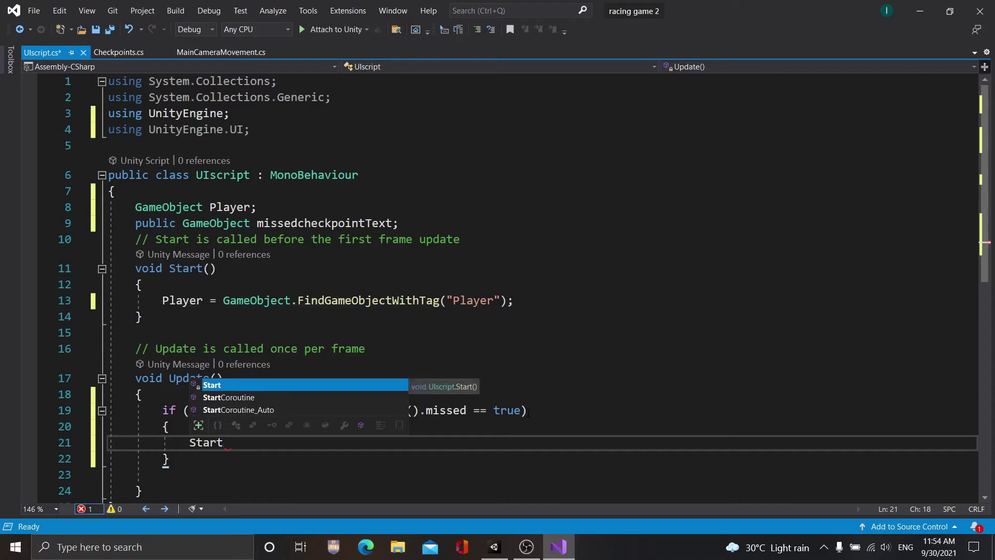
pyautogui.write('c')
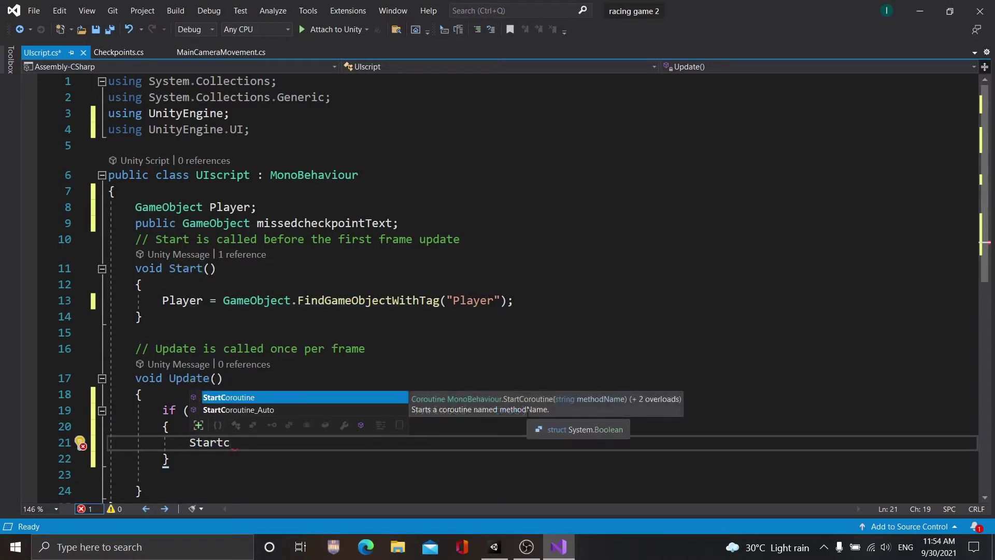
pyautogui.press('Tab')
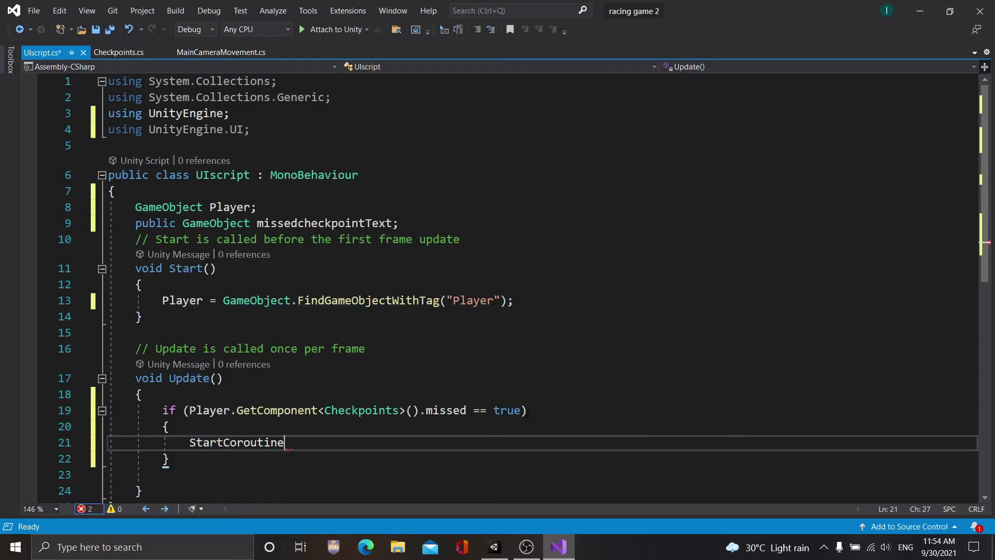
pyautogui.write('(sho')
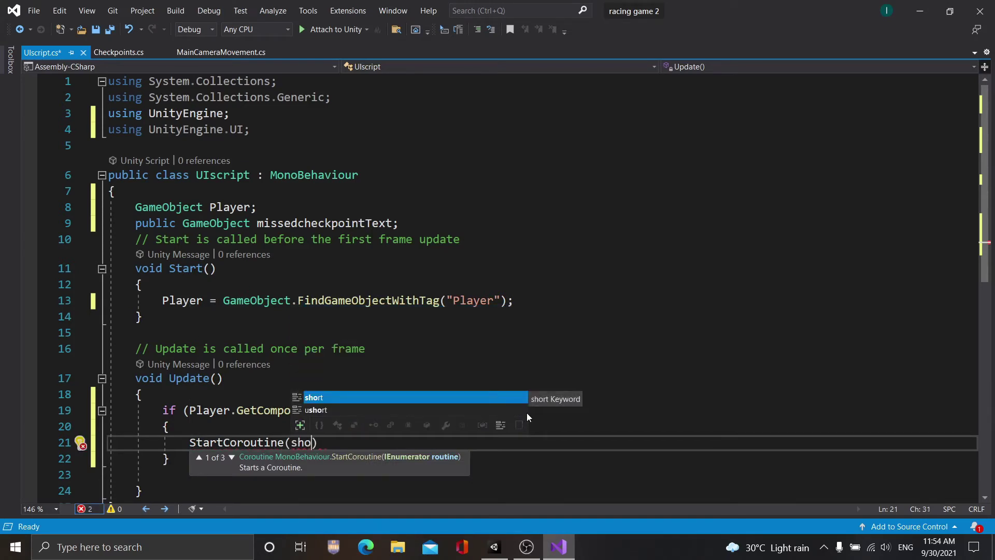
pyautogui.write('w')
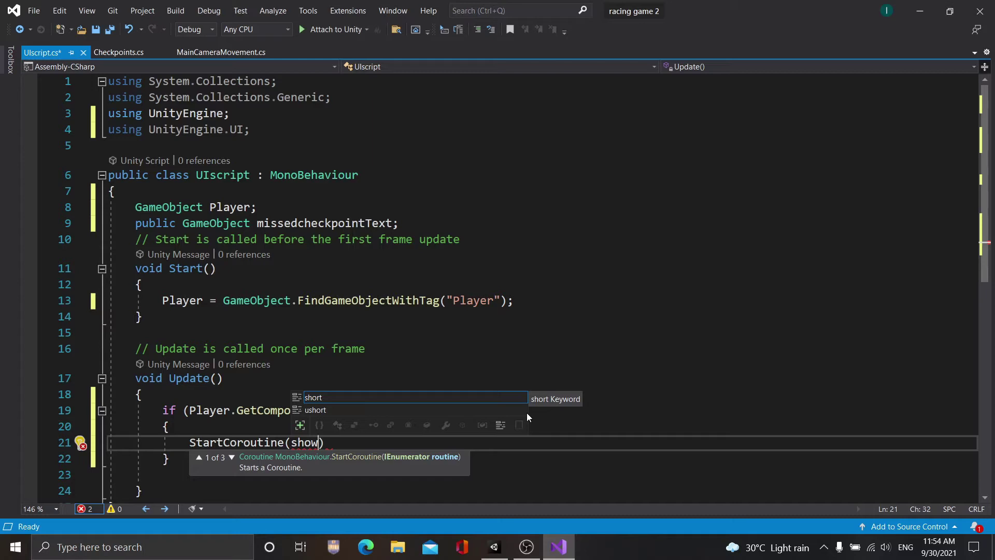
pyautogui.write('mi')
pyautogui.write('ss')
pyautogui.write('edc')
pyautogui.write('heckp')
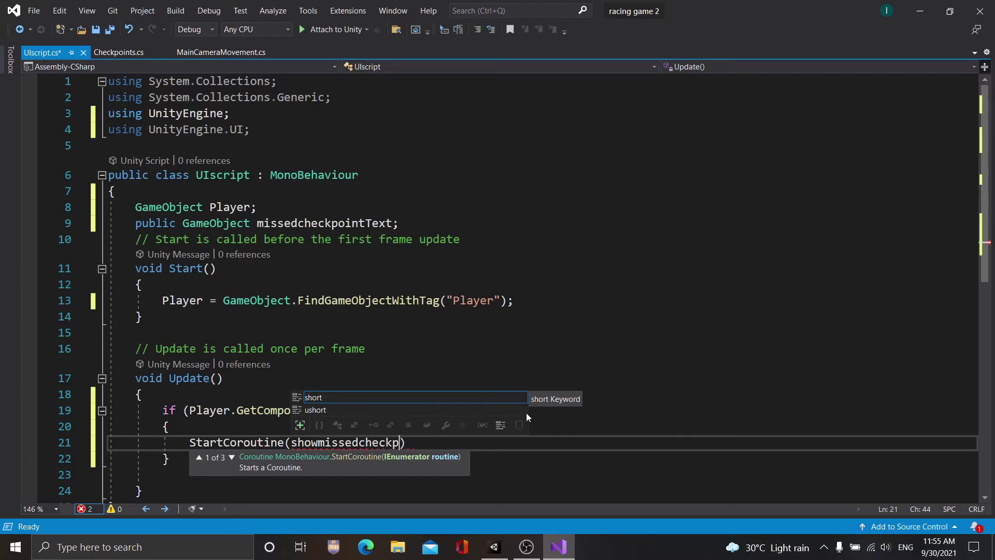
pyautogui.write('oint')
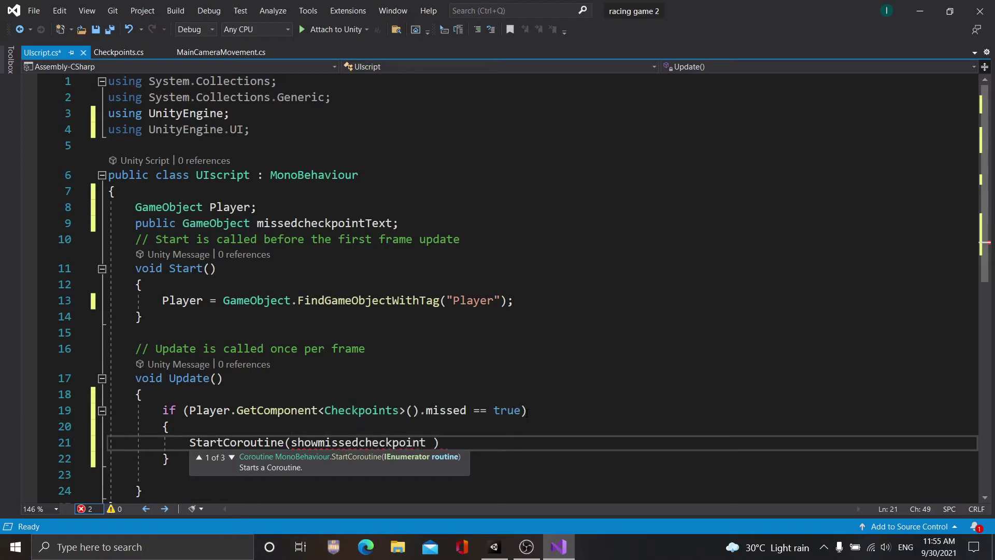
pyautogui.press('BackSpace')
pyautogui.press('BackSpace')
pyautogui.write('ttext')
pyautogui.write('()')
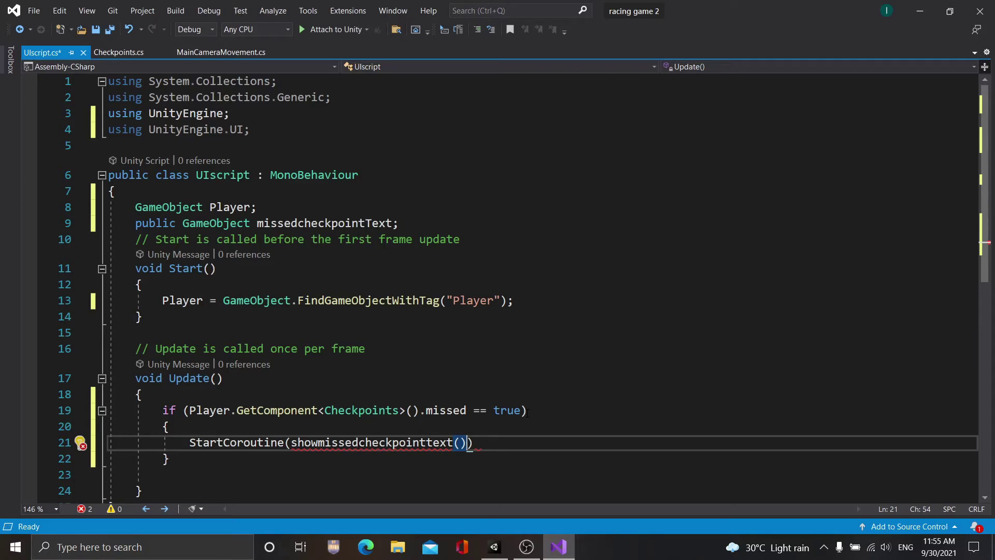
pyautogui.write(')')
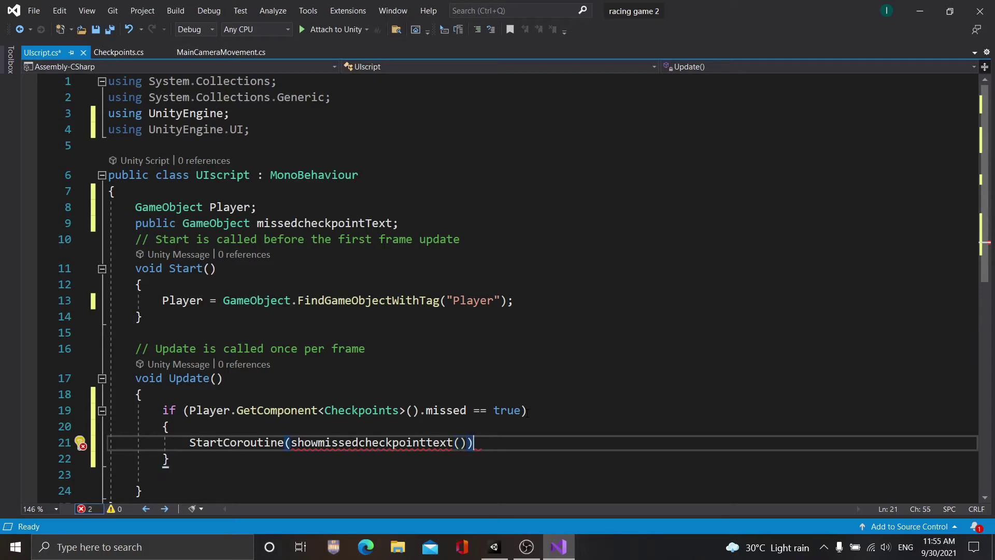
pyautogui.write(';')
pyautogui.press('Return')
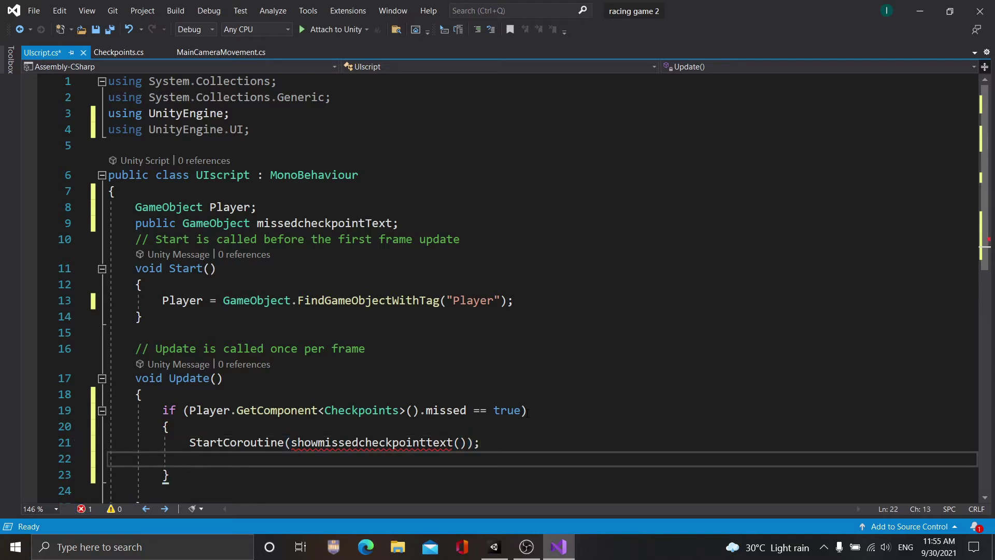
# - Add Player.GetComponent<Checkpoints>().missed = false; after the coroutine call
pyautogui.write('P')
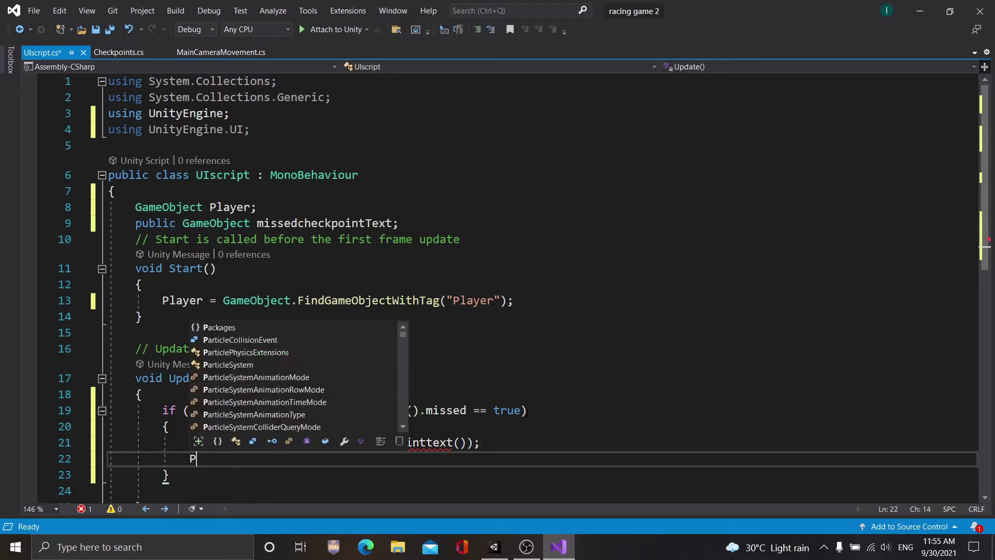
pyautogui.write('layer')
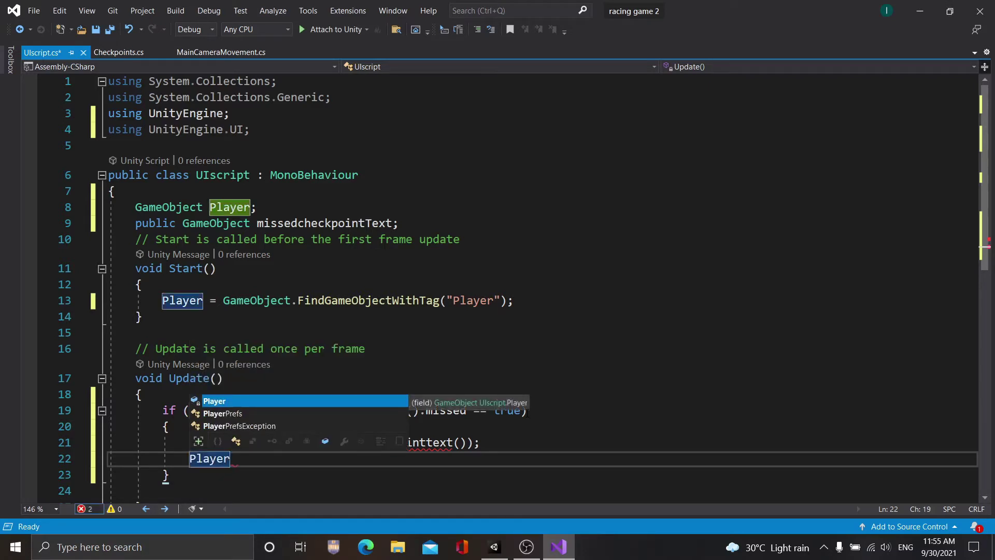
pyautogui.write('.Ge')
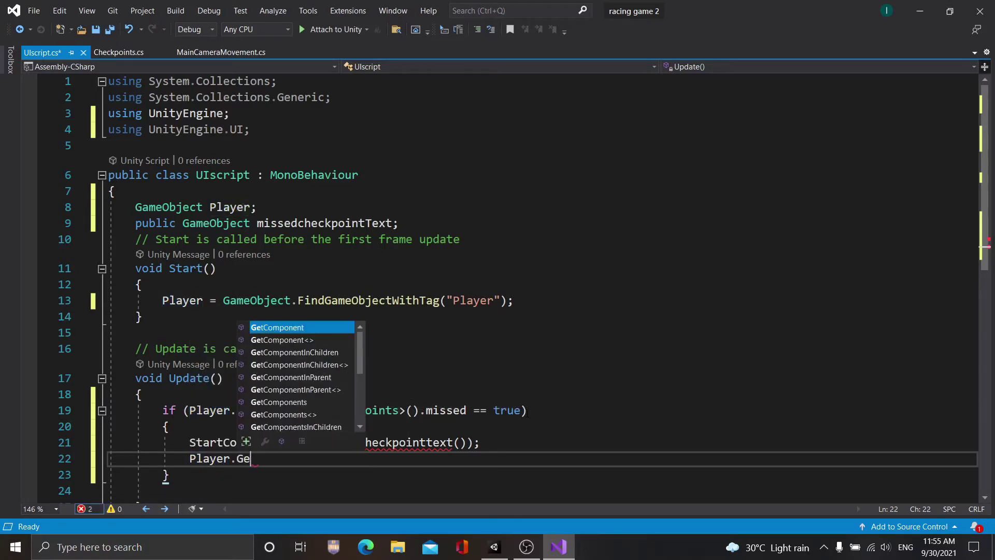
pyautogui.write('t')
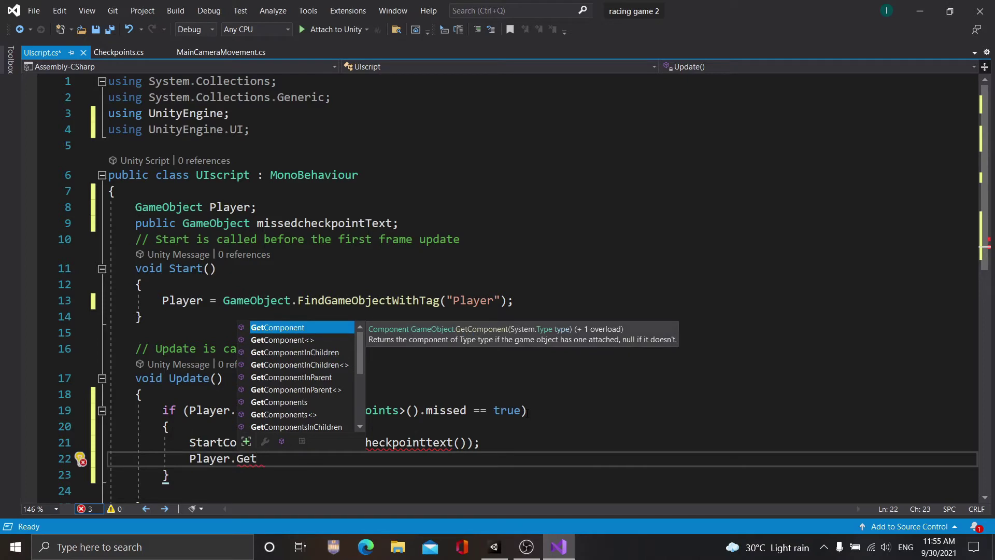
pyautogui.press('Down')
pyautogui.press('Tab')
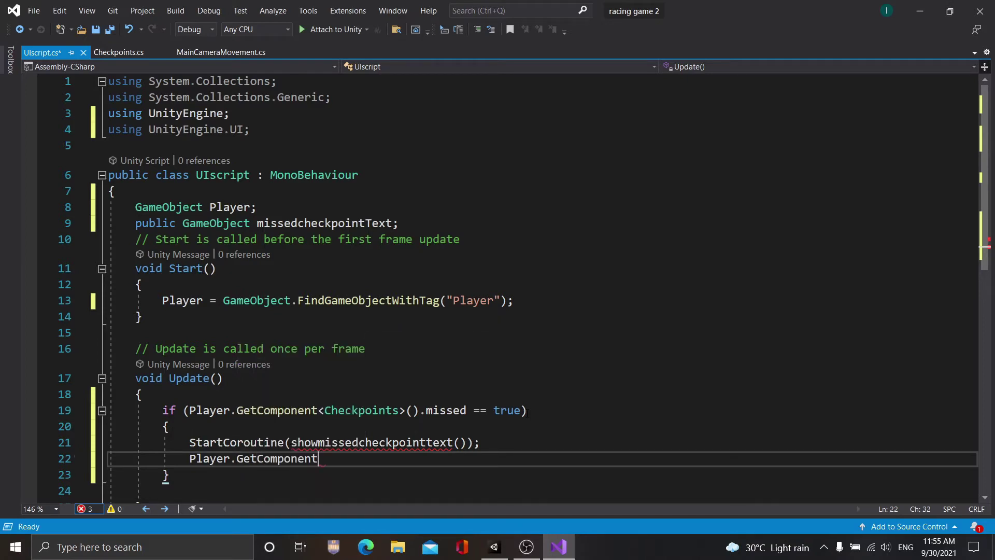
pyautogui.write('<')
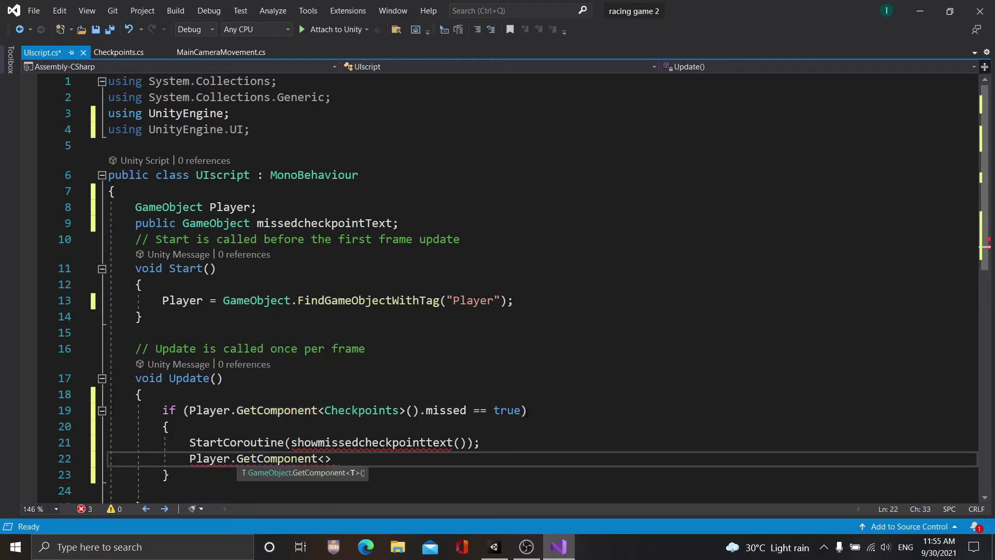
pyautogui.write('che')
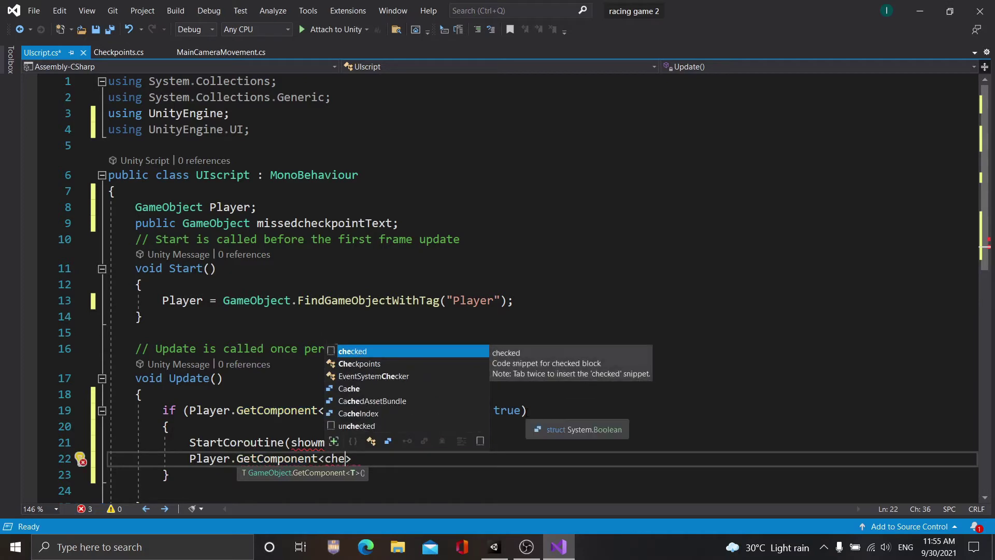
pyautogui.press('Down')
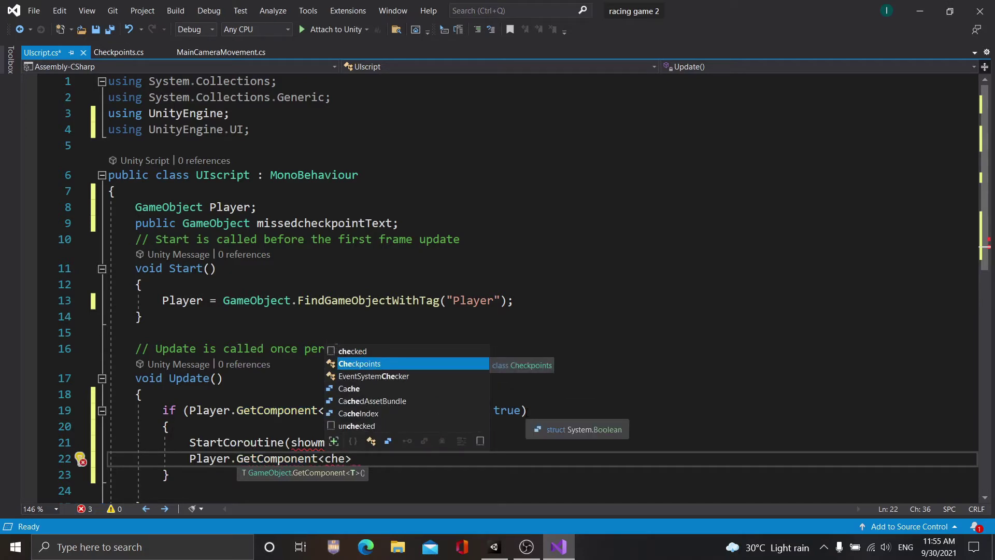
pyautogui.press('Tab')
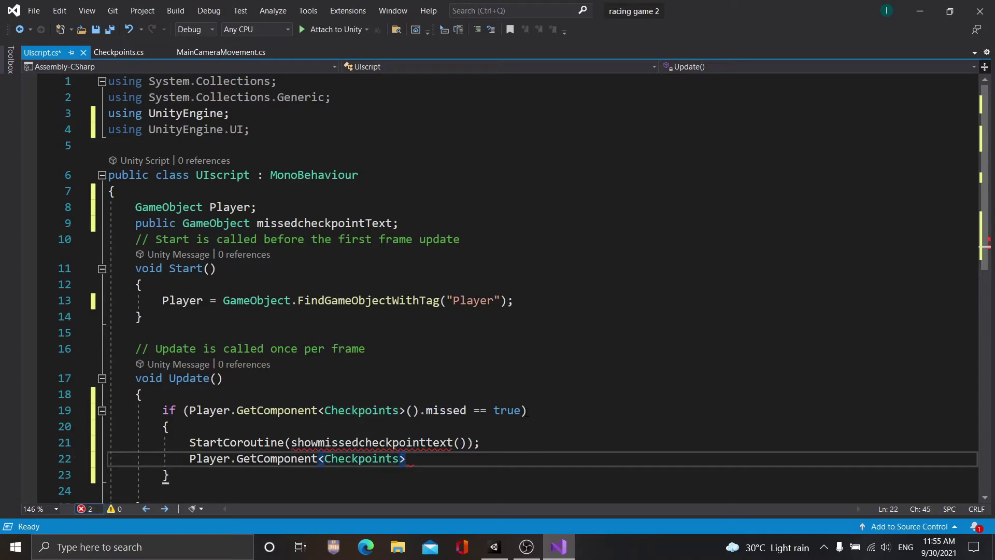
pyautogui.write('()')
pyautogui.write('.')
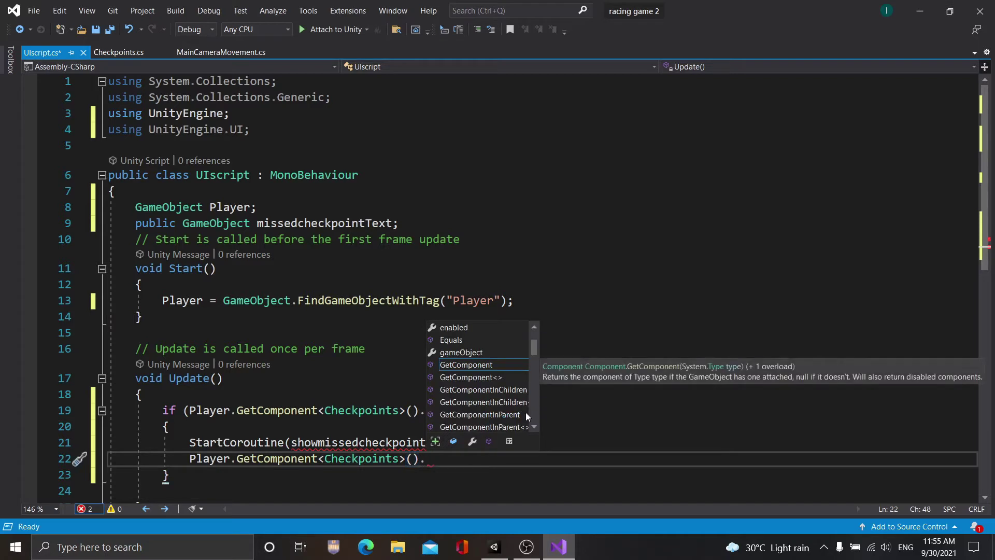
pyautogui.write('miss')
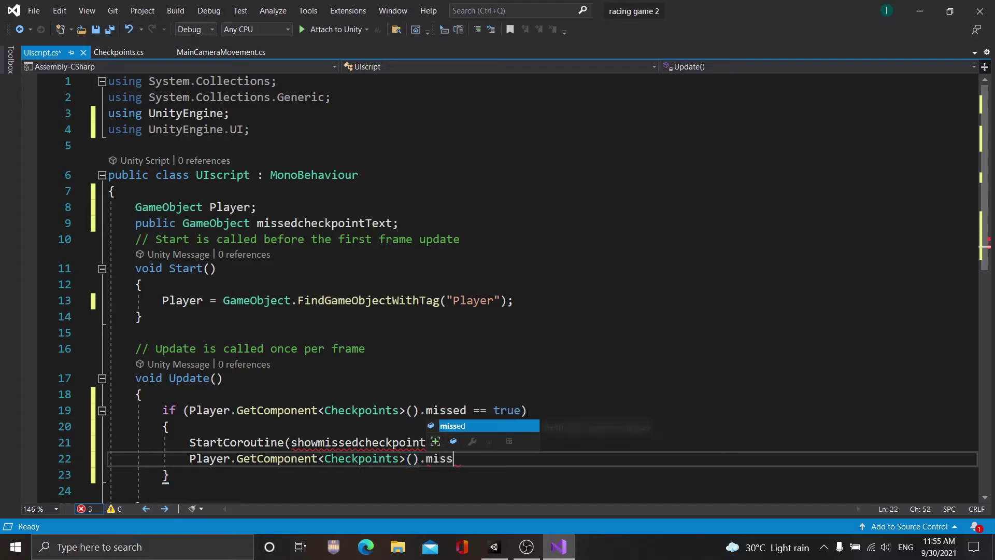
pyautogui.press('Tab')
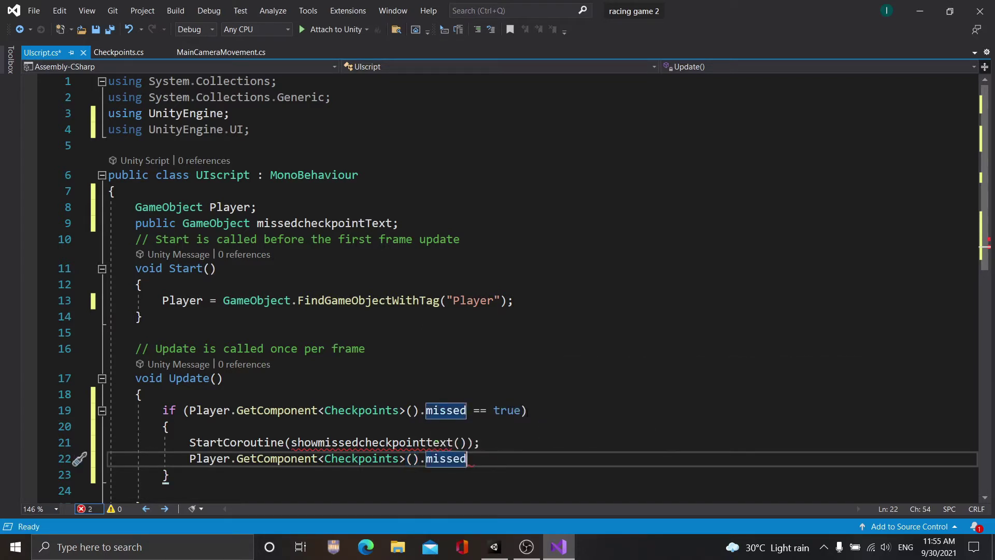
pyautogui.write('=fal')
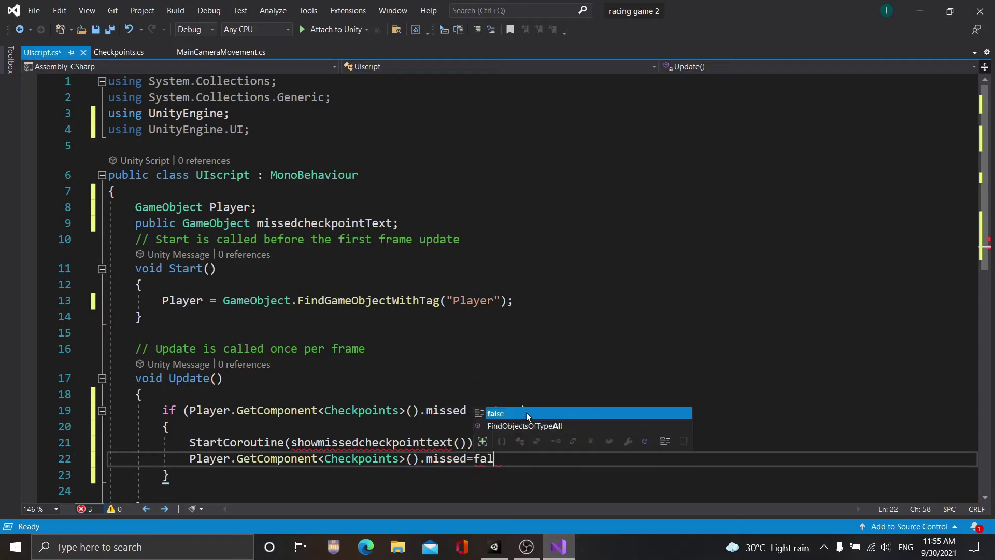
pyautogui.press('Tab')
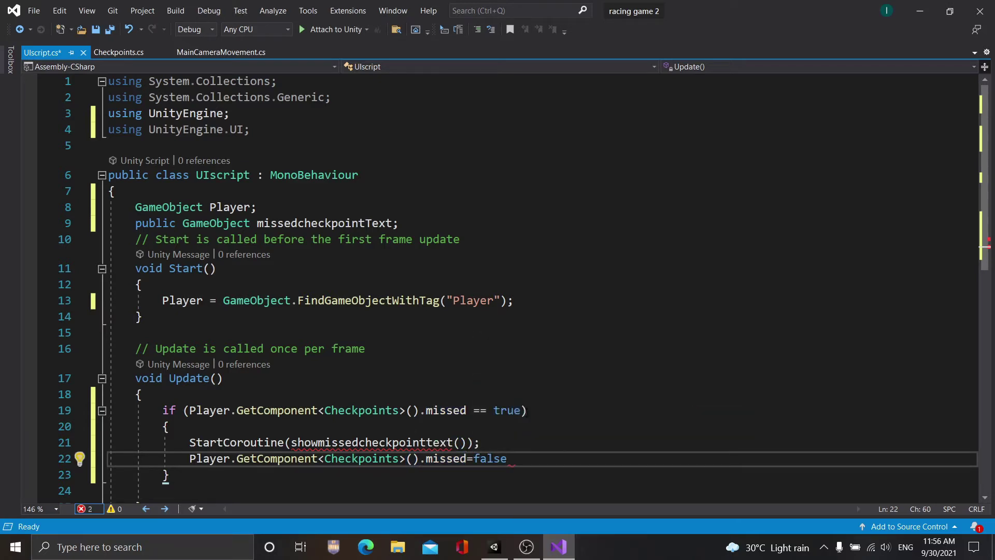
pyautogui.write(';')
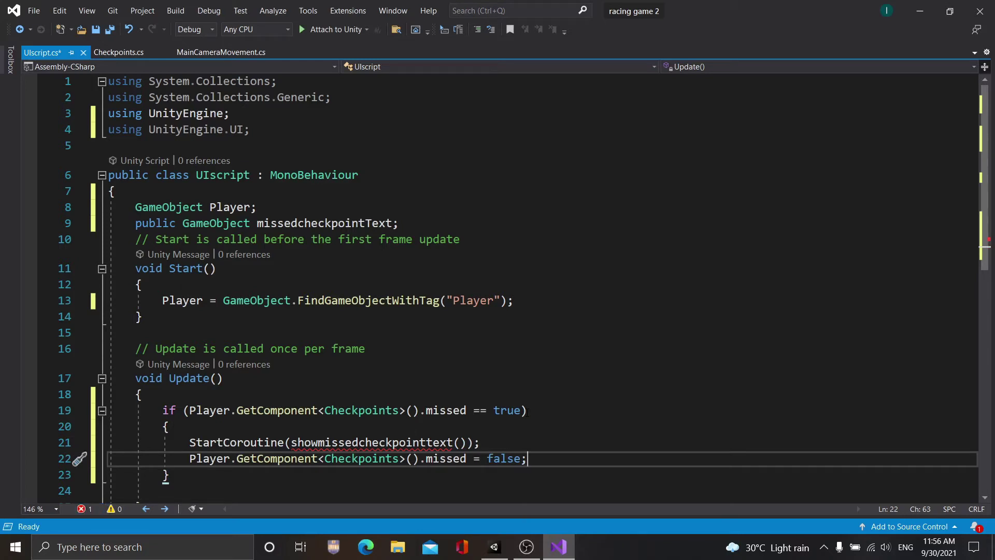
pyautogui.scroll(-3, 313, 359)
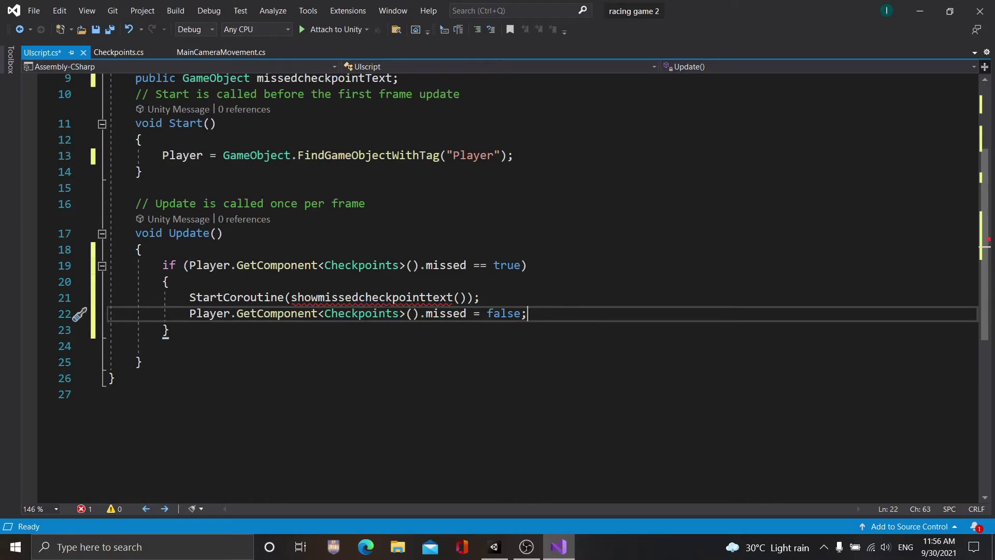
# - Below the Update method, start a new method with an IEnumerator return type
pyautogui.moveTo(466, 297); pyautogui.dragTo(291, 297)
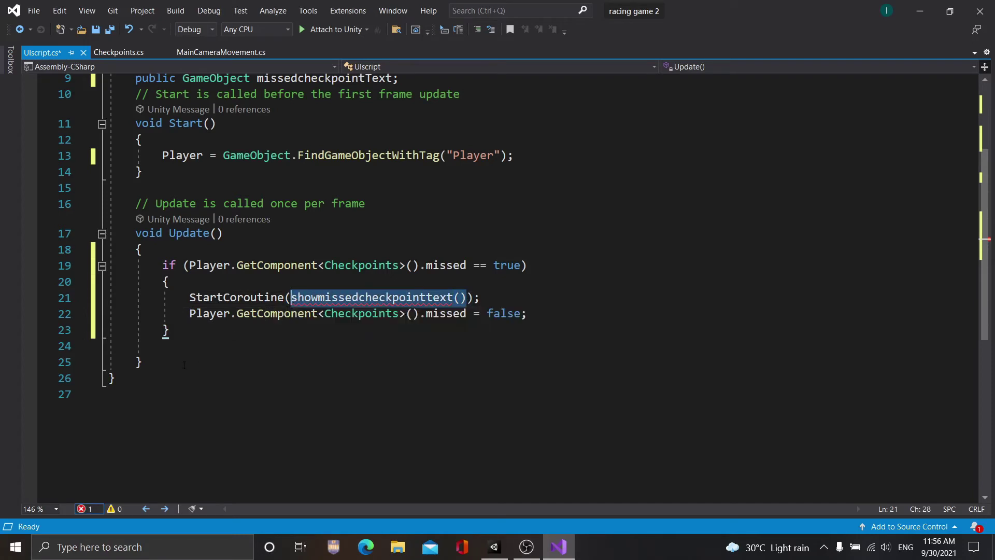
pyautogui.click(158, 371)
pyautogui.click(155, 364)
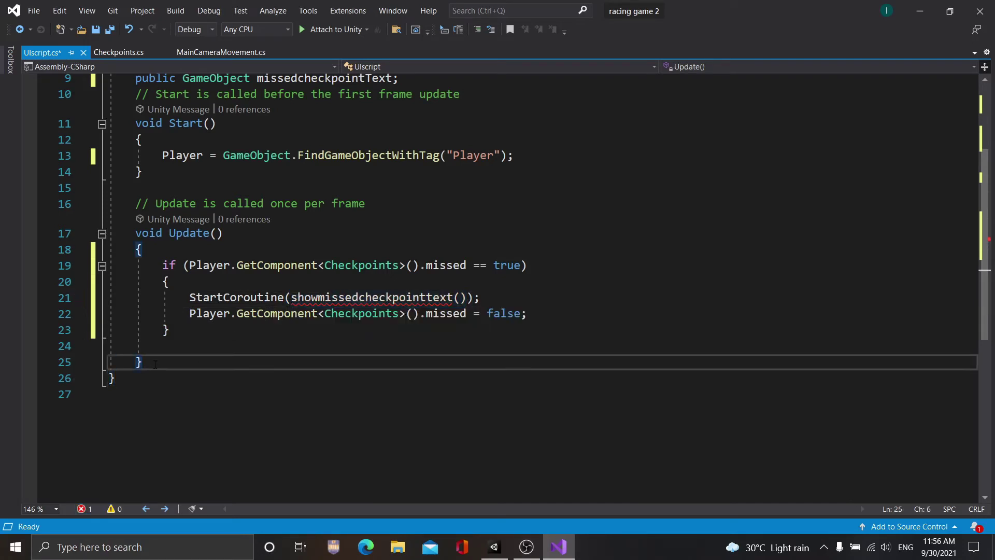
pyautogui.press('Return')
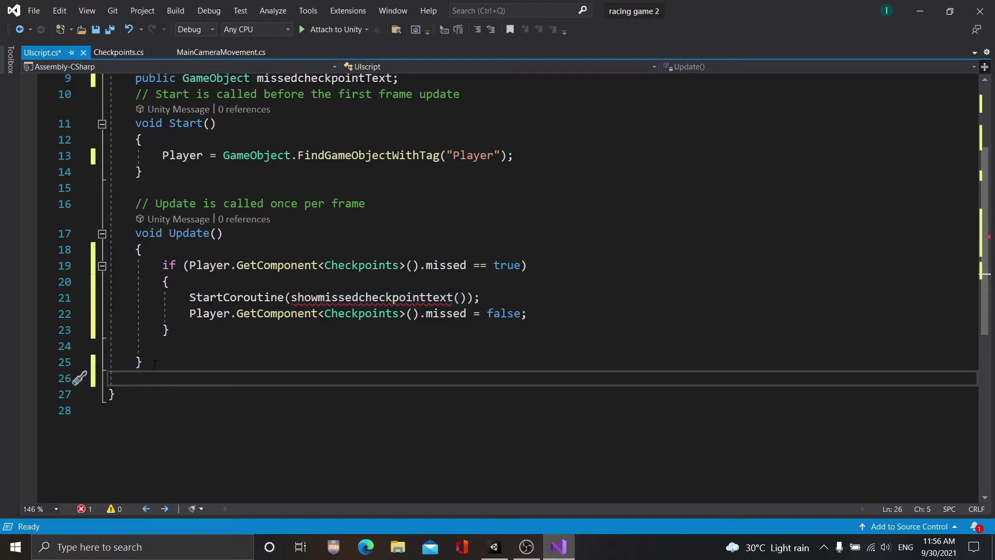
pyautogui.write('I')
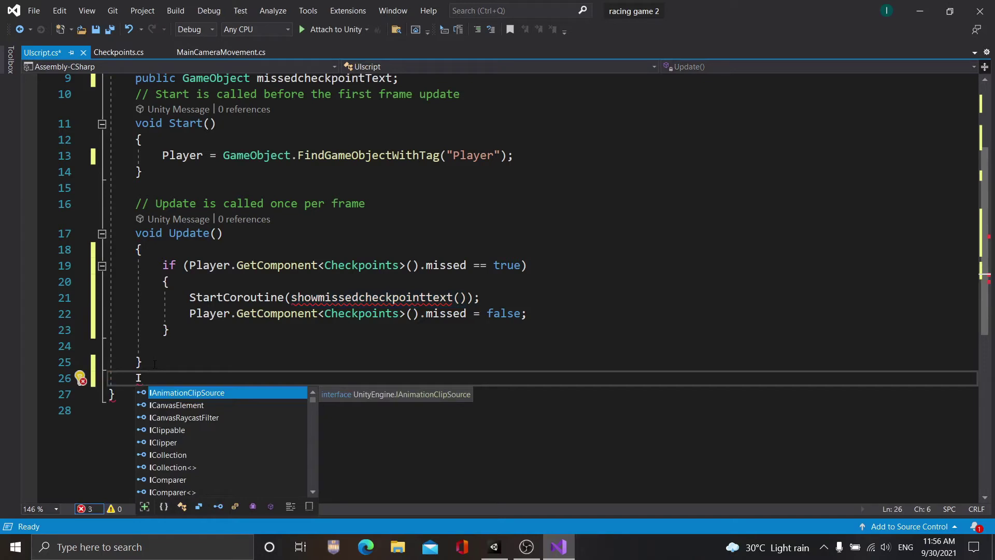
pyautogui.write('E')
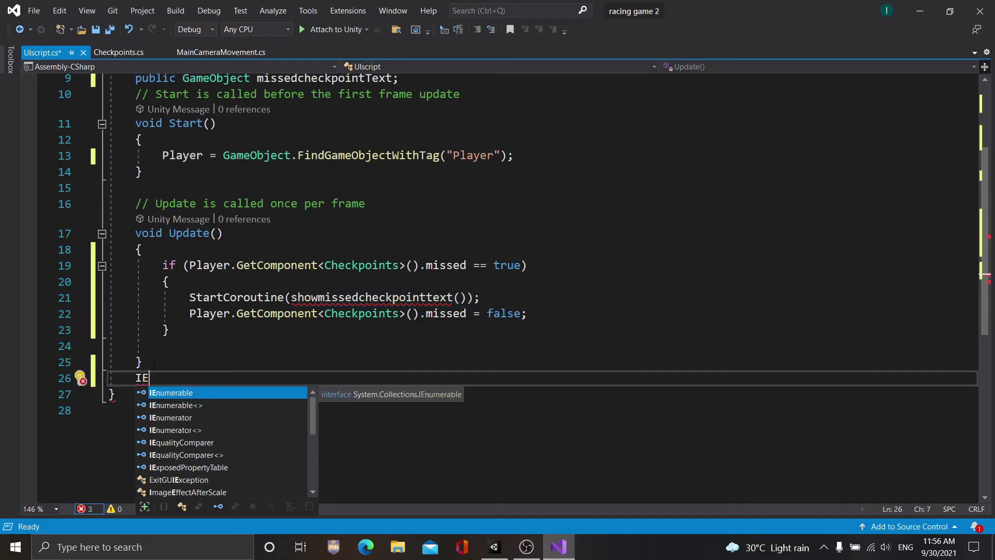
pyautogui.write('mu')
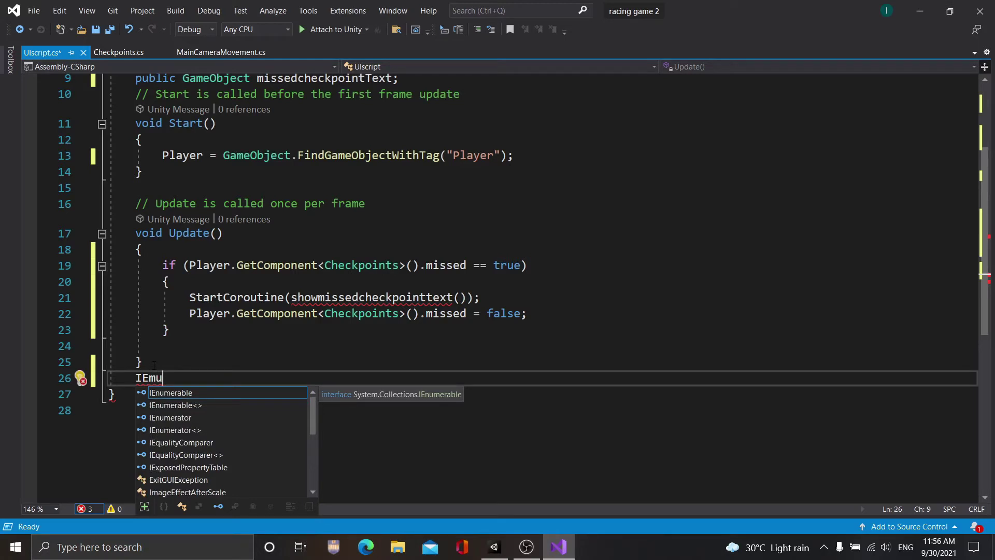
pyautogui.press('Down')
pyautogui.press('Down')
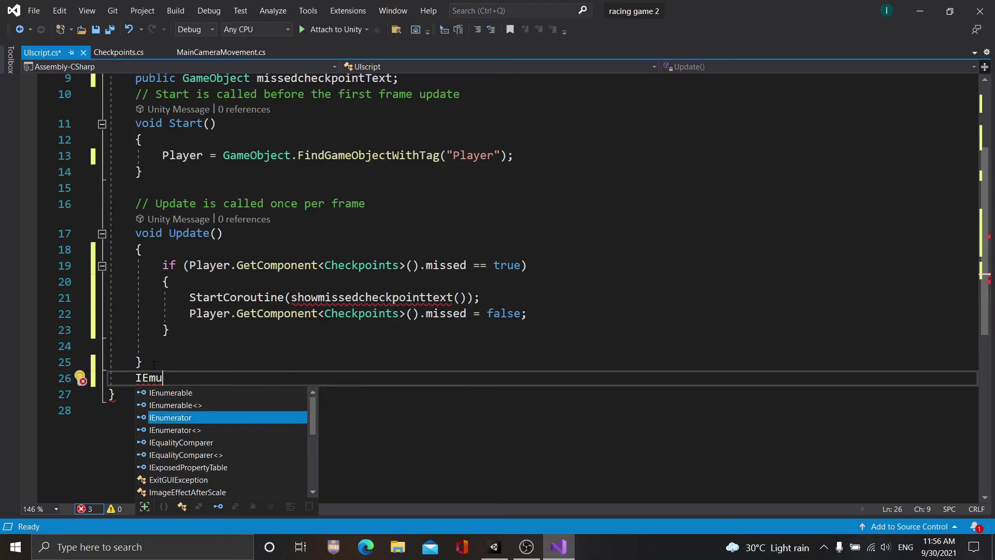
pyautogui.press('Down')
pyautogui.press('Up')
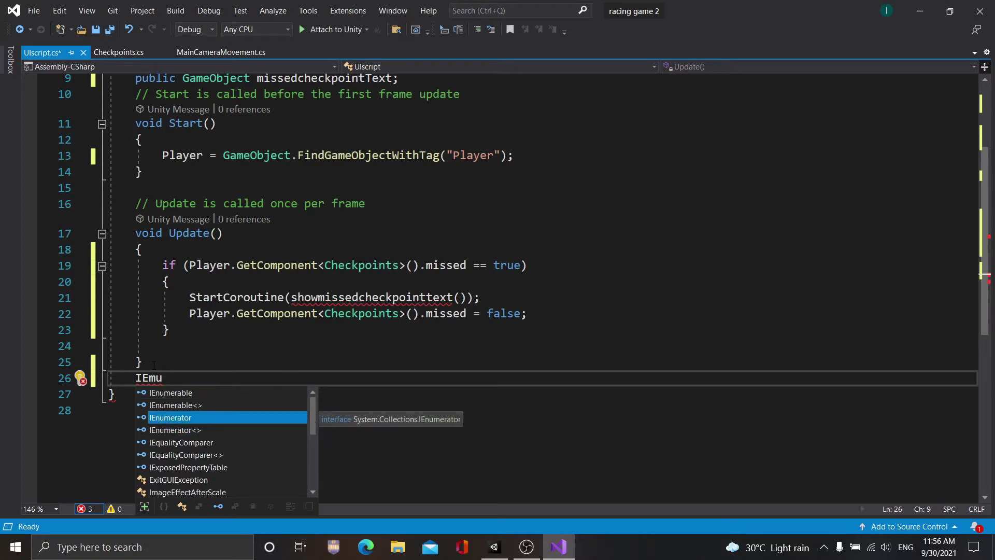
pyautogui.press('Tab')
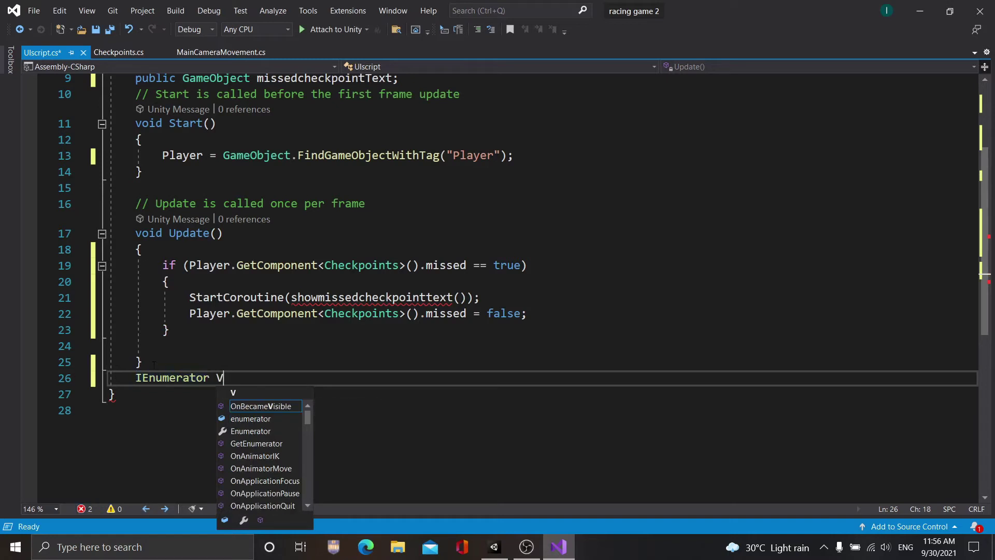
# - Name it showmissedcheckpointtext() and give it an empty pair of braces
pyautogui.write('showmissedcheckpointtext()')
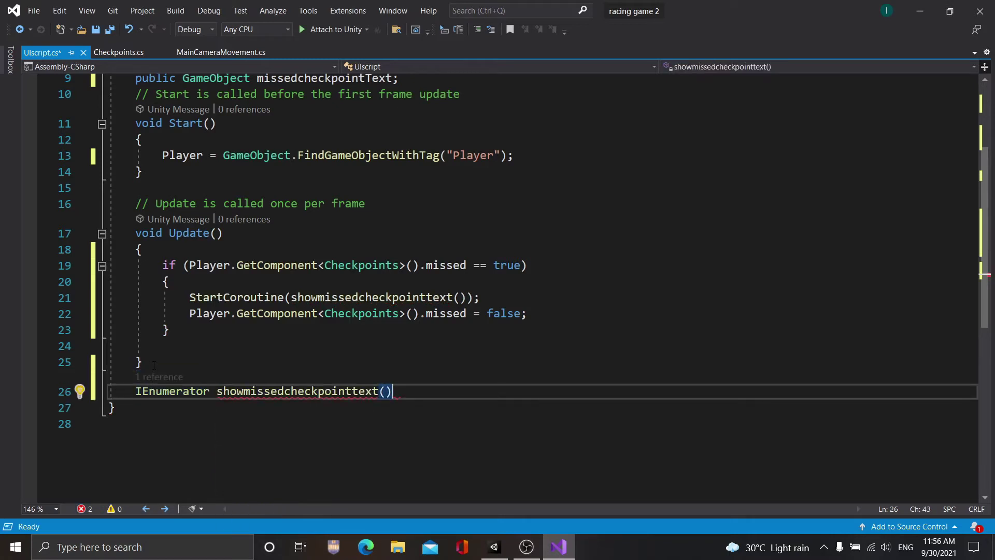
pyautogui.press('Return')
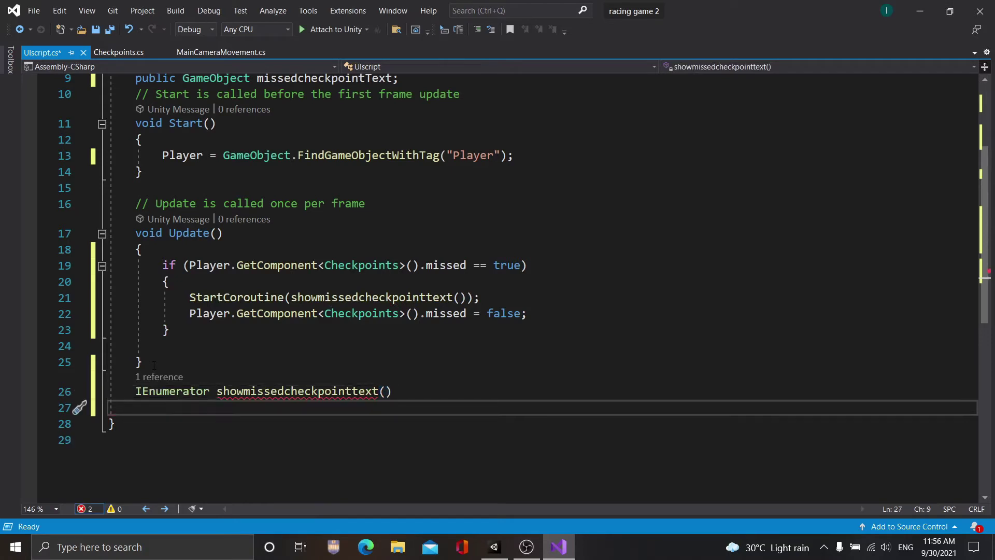
pyautogui.write('{ \\')
pyautogui.press('Return')
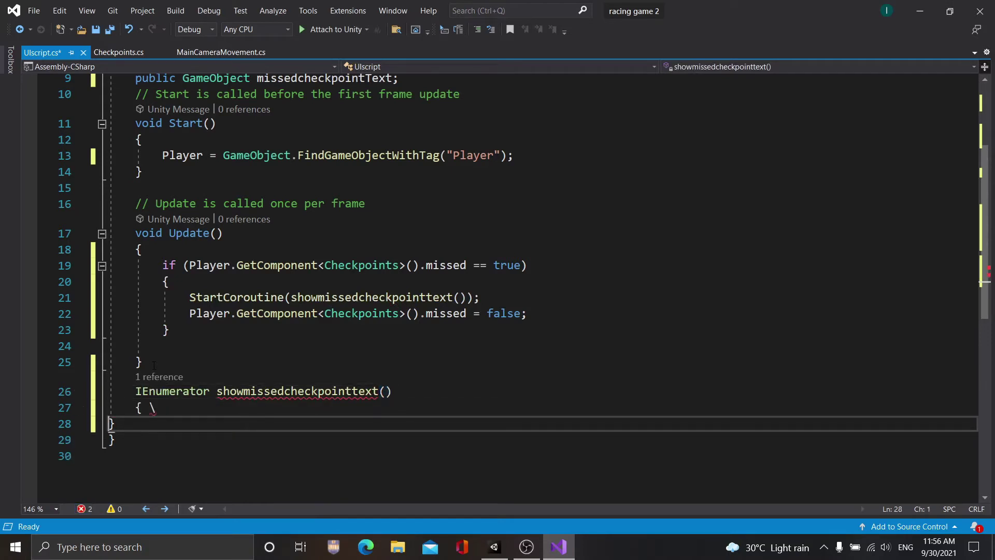
pyautogui.press('BackSpace')
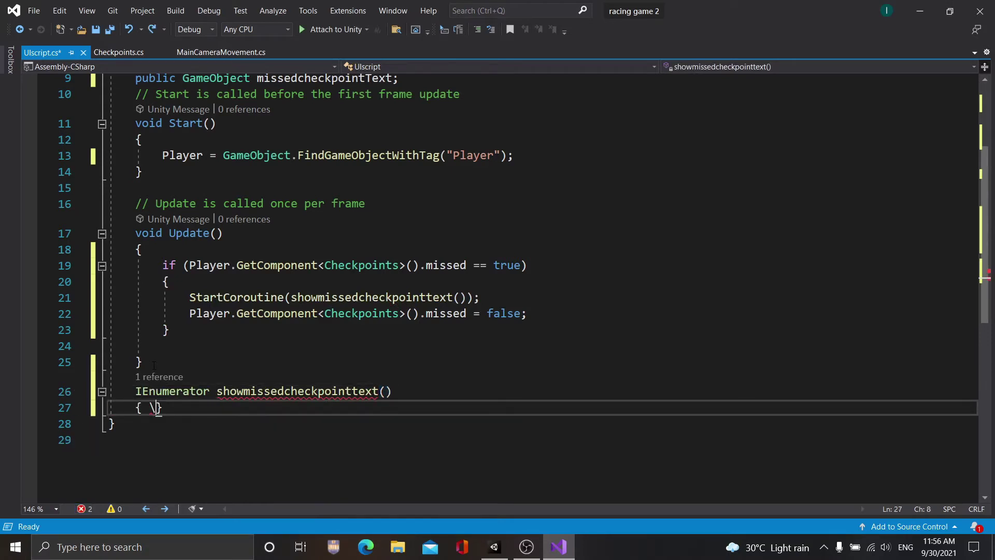
pyautogui.press('BackSpace')
# - Write missedcheckpointText.SetActive(true); as the first line inside the new coroutine's braces
pyautogui.press('Return')
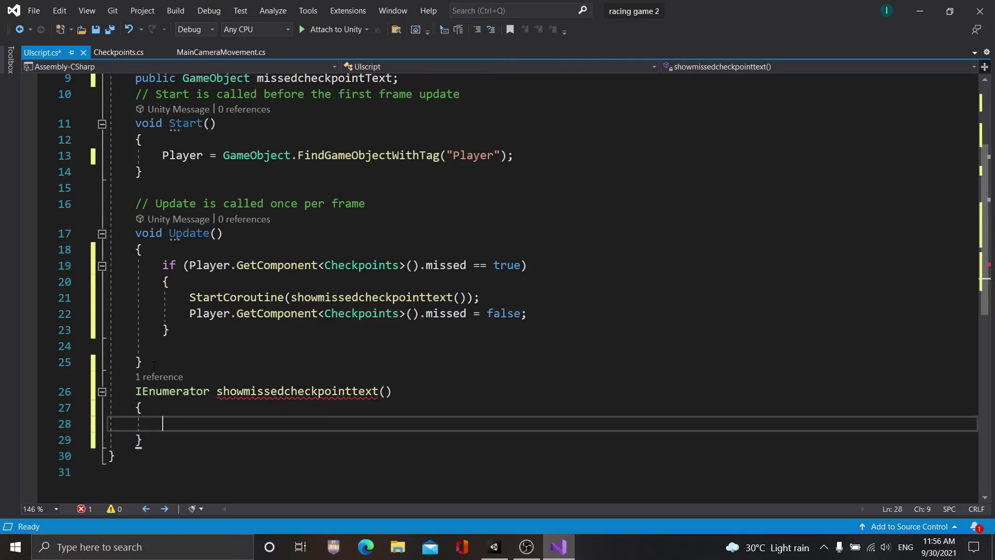
pyautogui.write('m')
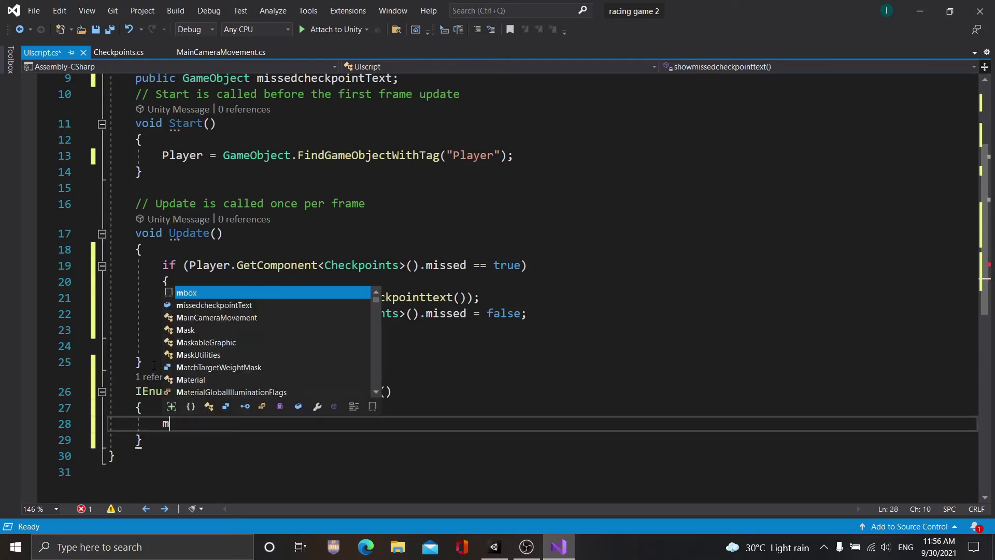
pyautogui.write('iss')
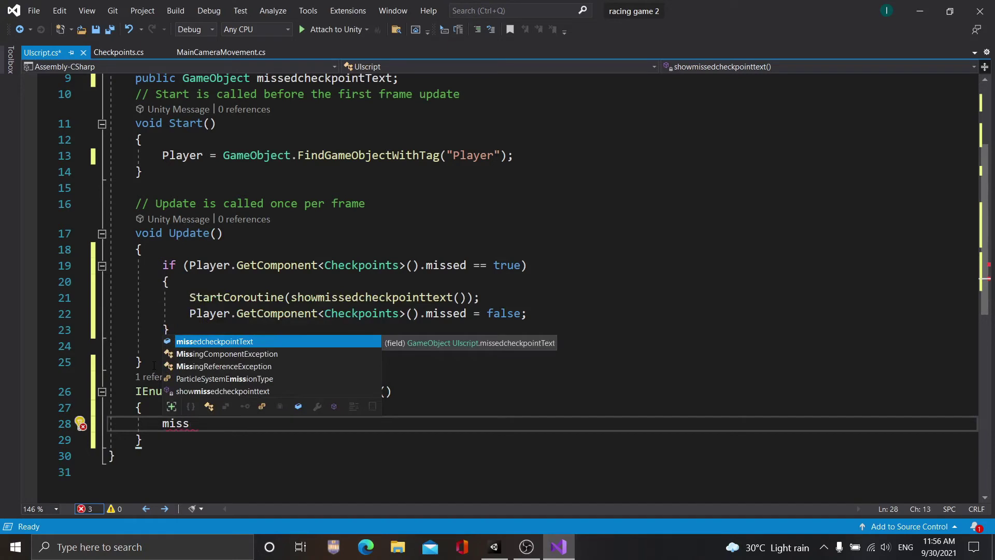
pyautogui.press('Tab')
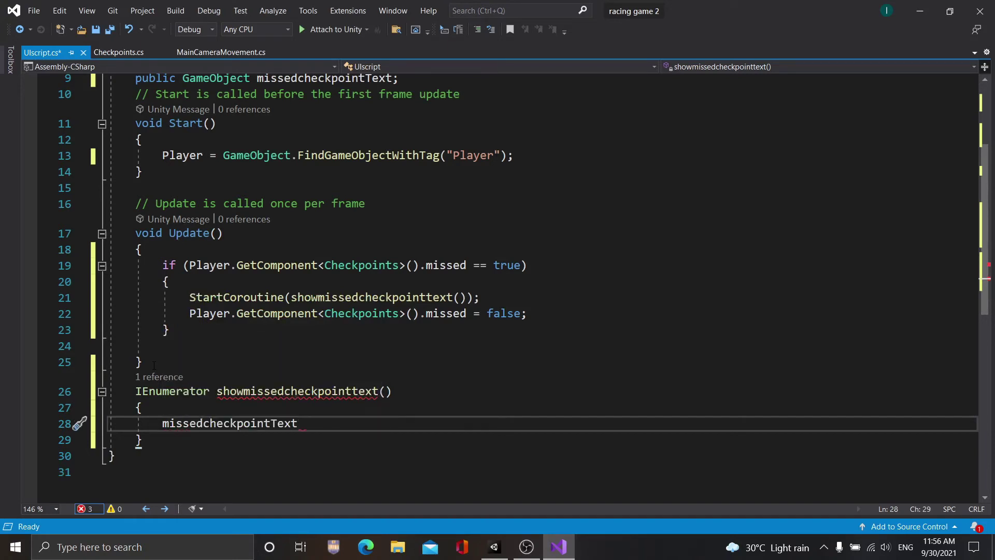
pyautogui.write('.')
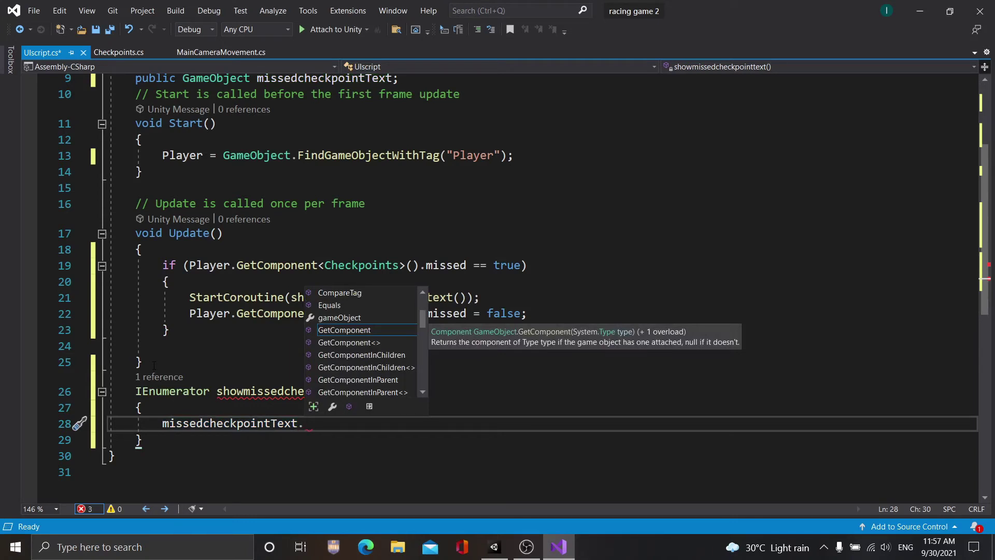
pyautogui.write('Se')
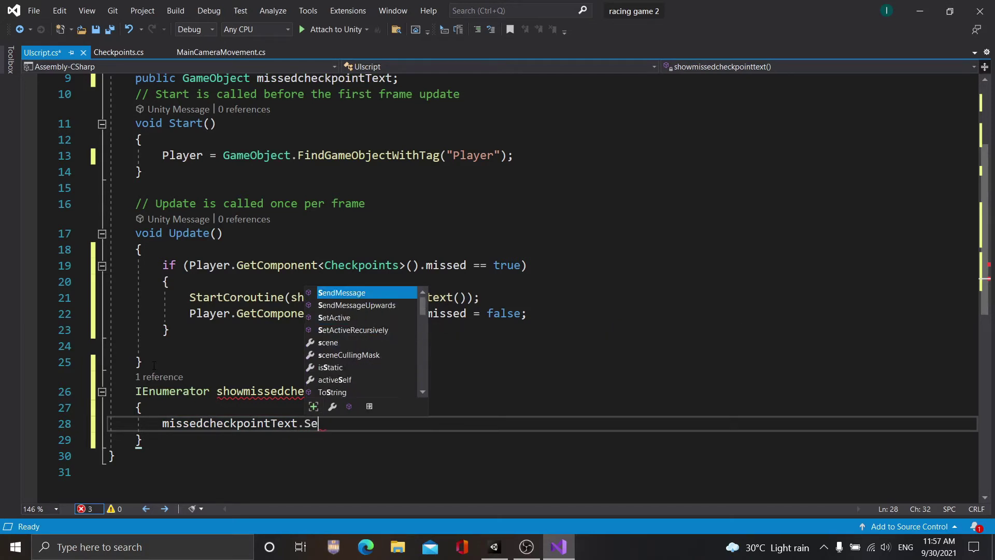
pyautogui.write('t')
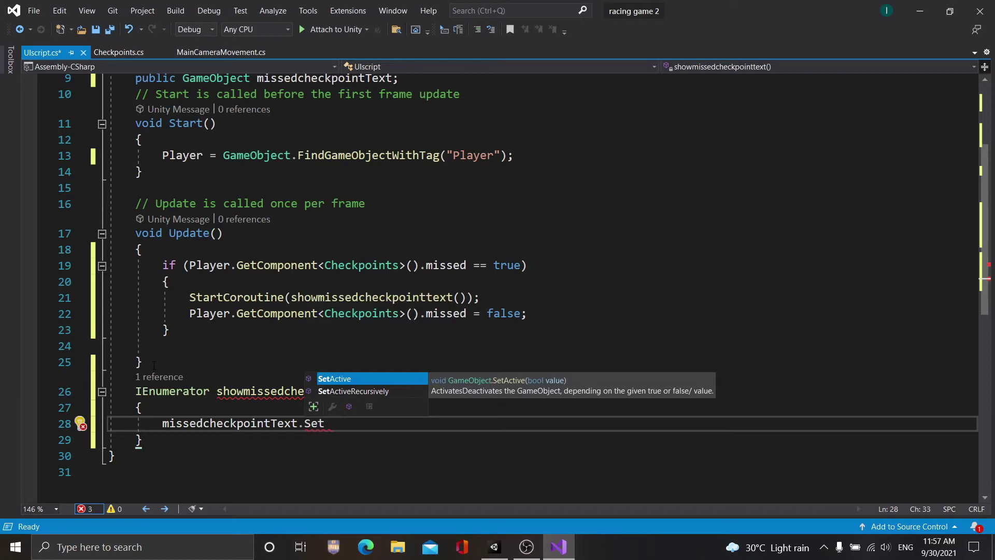
pyautogui.press('Tab')
pyautogui.write('(')
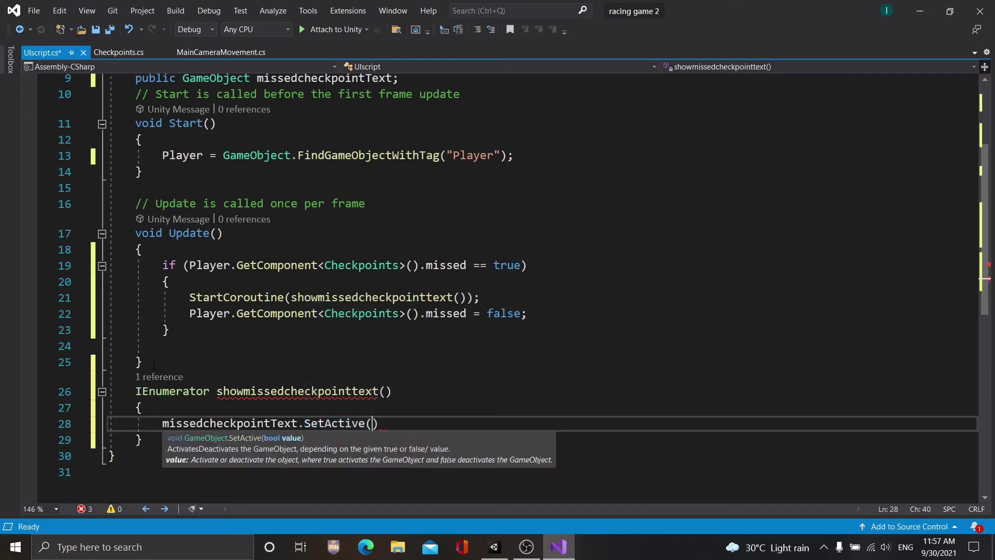
pyautogui.write('true')
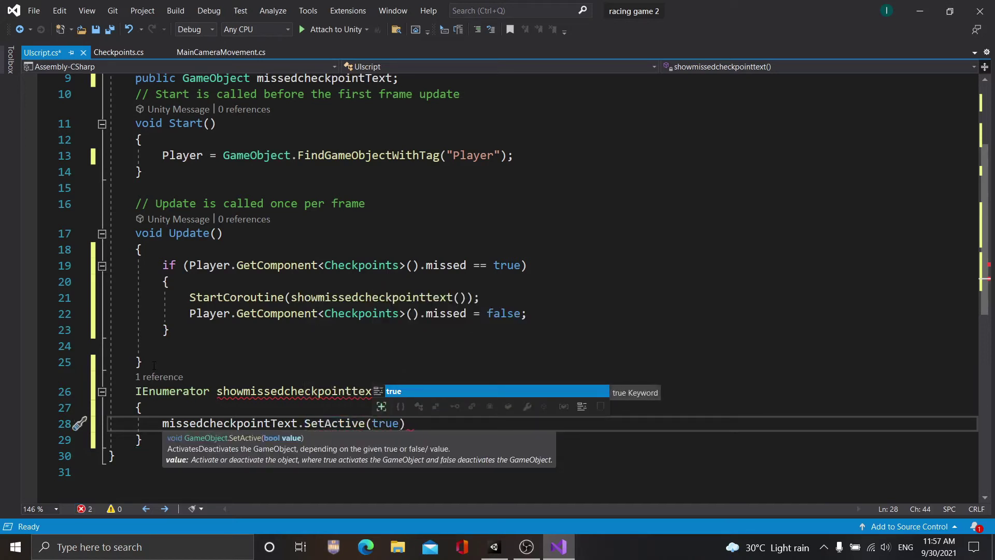
pyautogui.write(')')
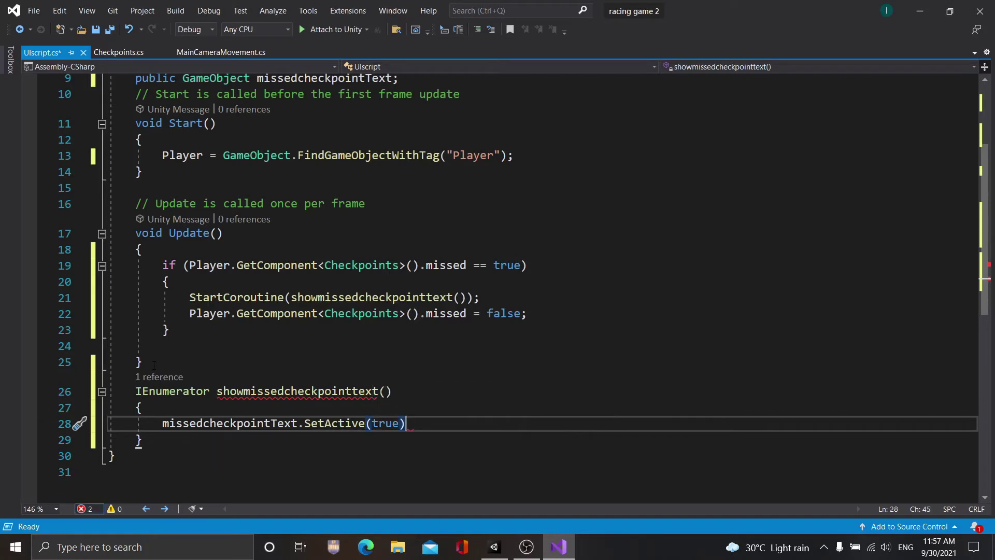
pyautogui.write(';')
pyautogui.press('Return')
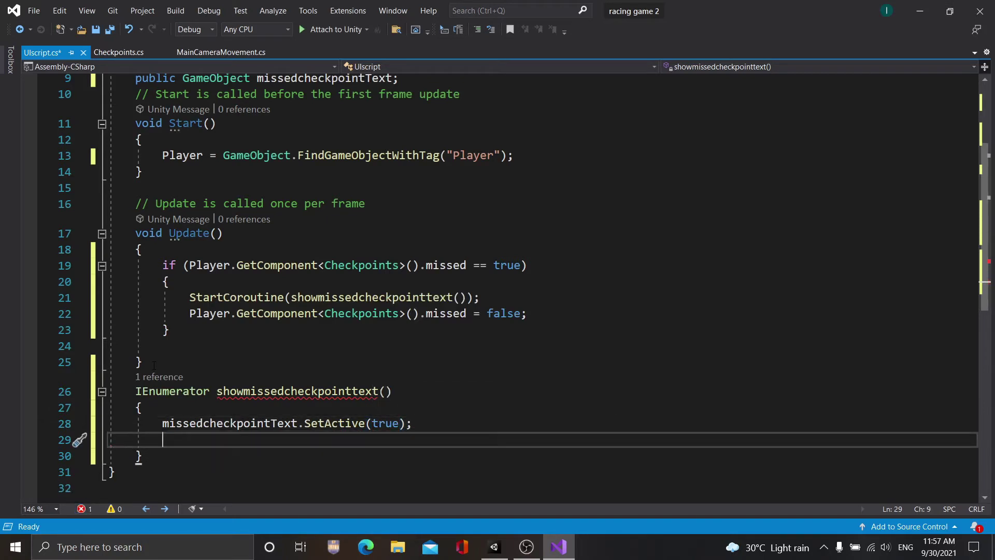
# - Clear the stray 'ret' text and false starts, leaving an empty indented line 29
pyautogui.write('ye')
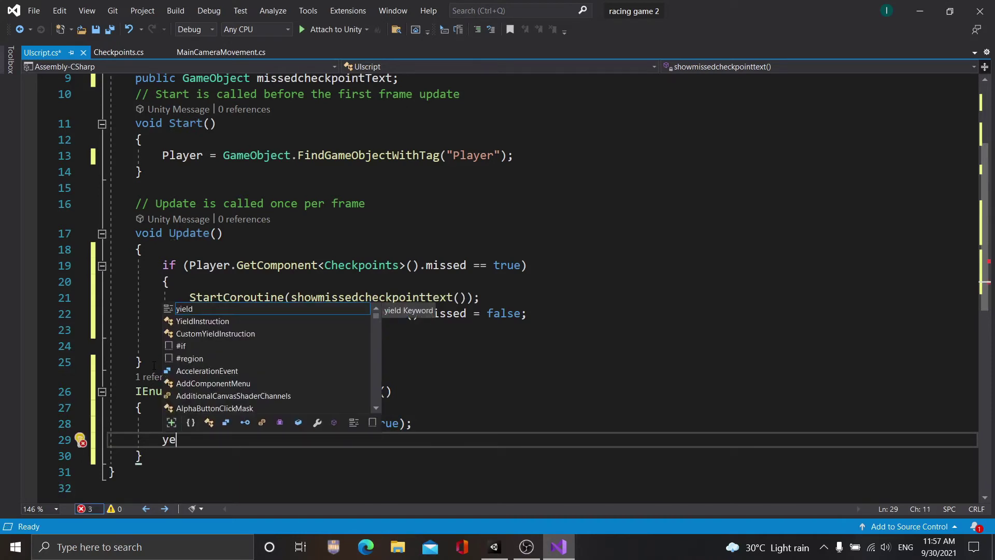
pyautogui.press('Return')
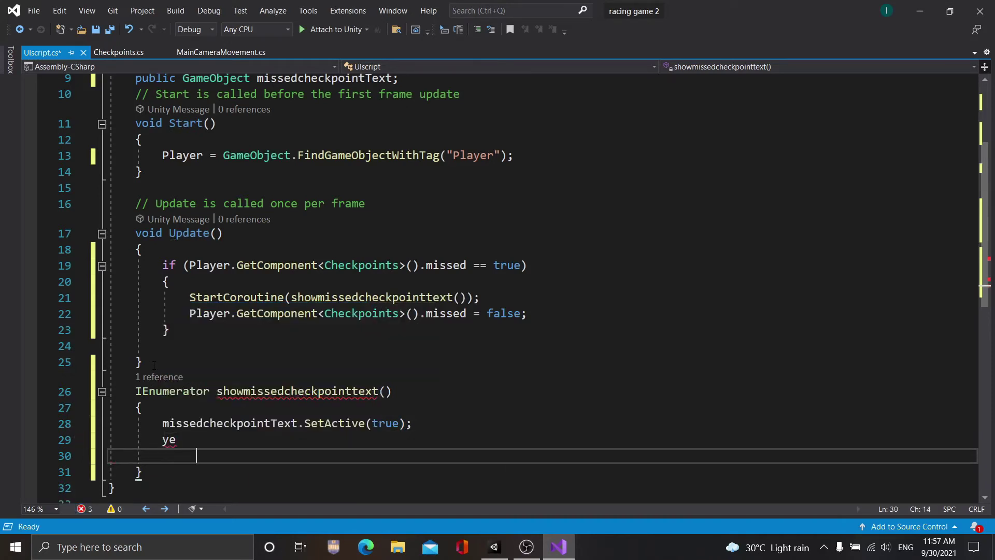
pyautogui.write('ret')
pyautogui.press('Return')
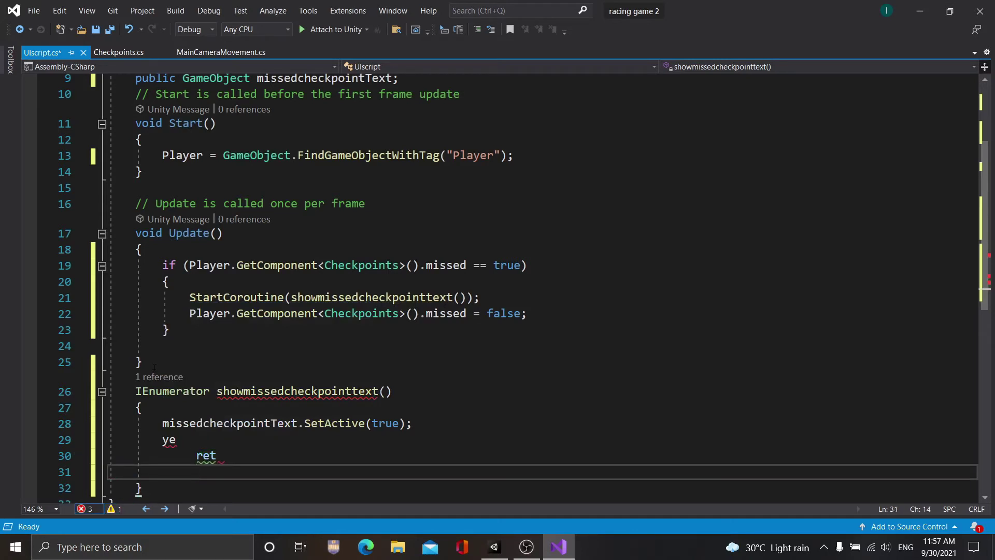
pyautogui.moveTo(216, 456); pyautogui.dragTo(198, 457)
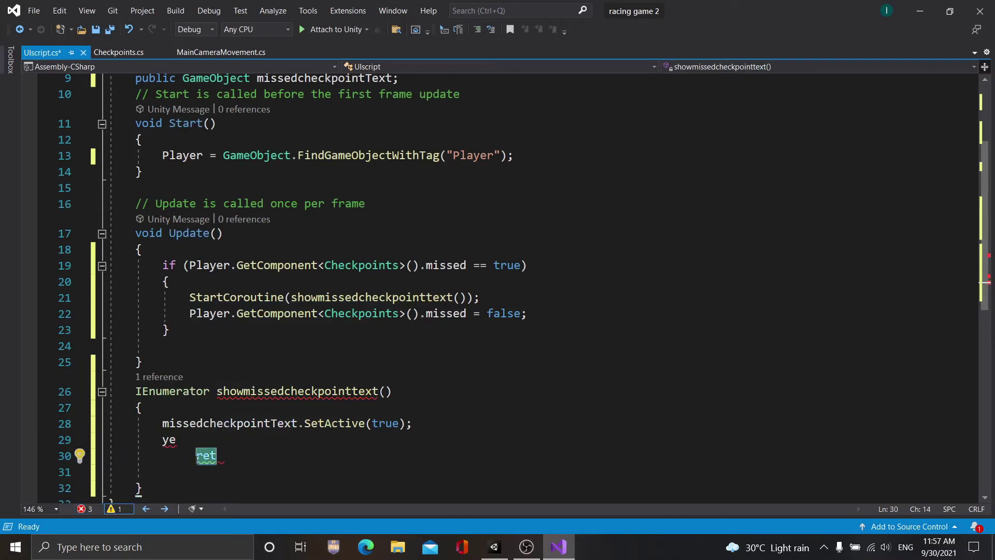
pyautogui.press('BackSpace')
pyautogui.press('BackSpace')
pyautogui.press('BackSpace')
pyautogui.press('BackSpace')
pyautogui.press('BackSpace')
pyautogui.press('BackSpace')
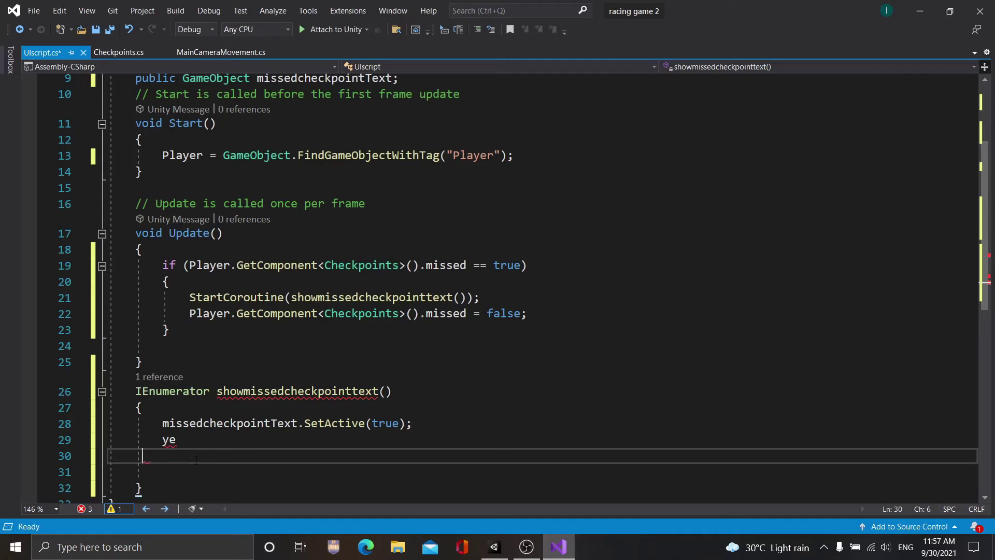
pyautogui.press('BackSpace')
pyautogui.press('BackSpace')
pyautogui.press('BackSpace')
pyautogui.press('BackSpace')
pyautogui.press('BackSpace')
pyautogui.press('BackSpace')
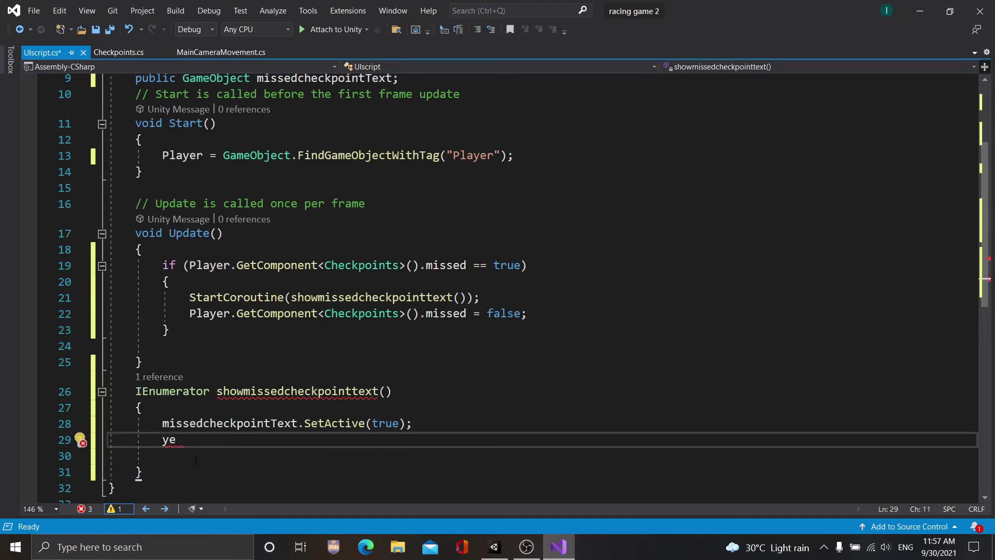
pyautogui.press('BackSpace')
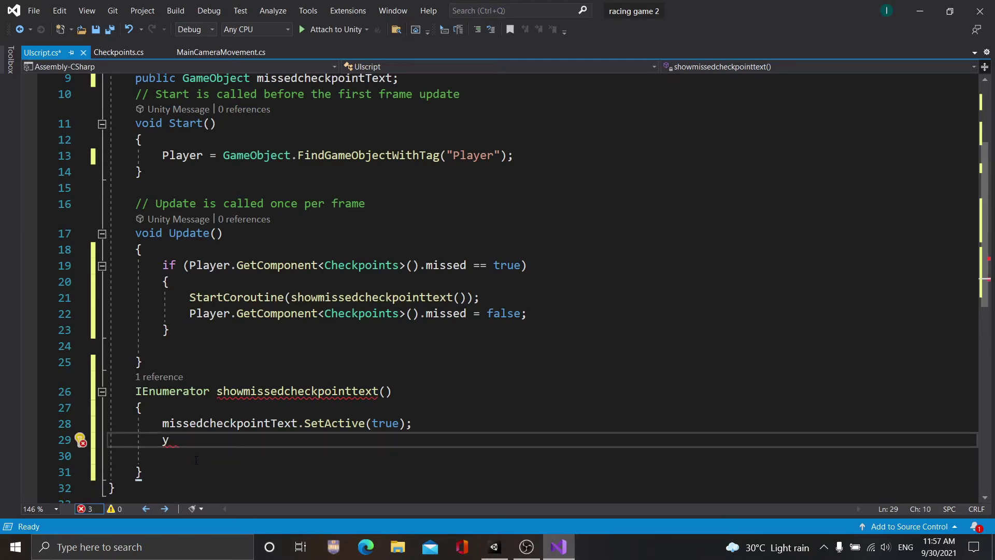
pyautogui.write('ie')
pyautogui.write('ld ')
pyautogui.write('re')
pyautogui.press('Return')
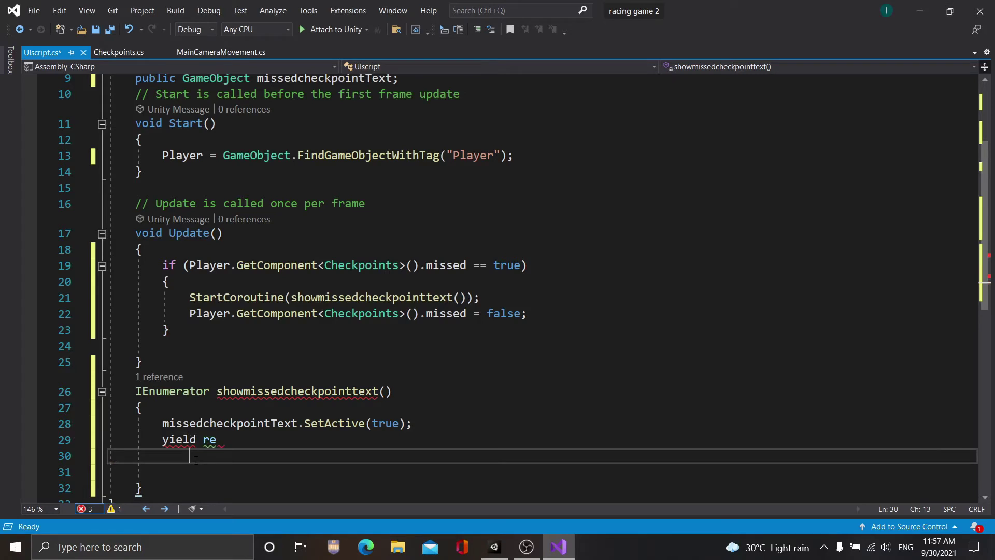
pyautogui.press('BackSpace')
pyautogui.press('BackSpace')
pyautogui.press('BackSpace')
pyautogui.press('BackSpace')
pyautogui.write('e')
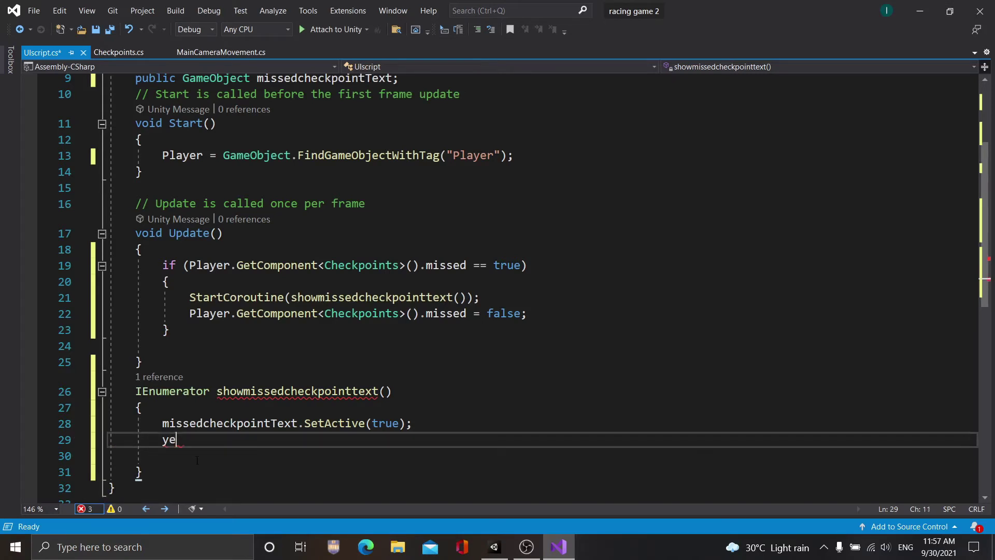
pyautogui.press('Return')
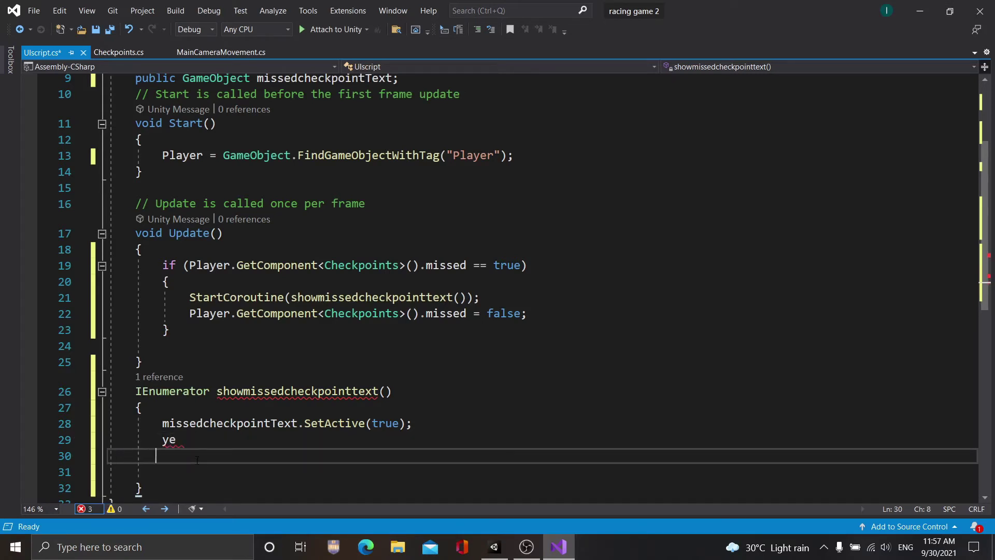
pyautogui.write('ret')
pyautogui.press('BackSpace')
pyautogui.press('BackSpace')
pyautogui.press('BackSpace')
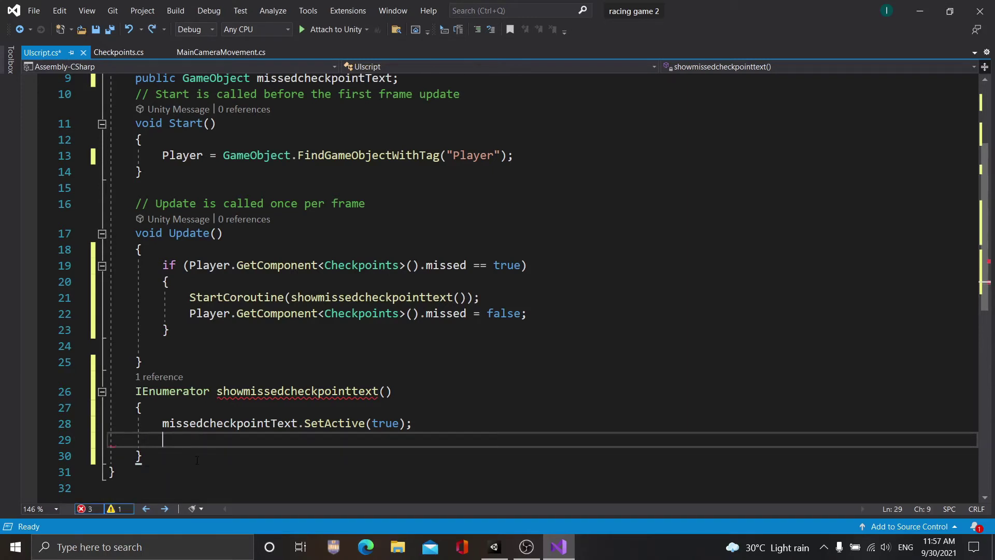
pyautogui.press('BackSpace')
pyautogui.press('Return')
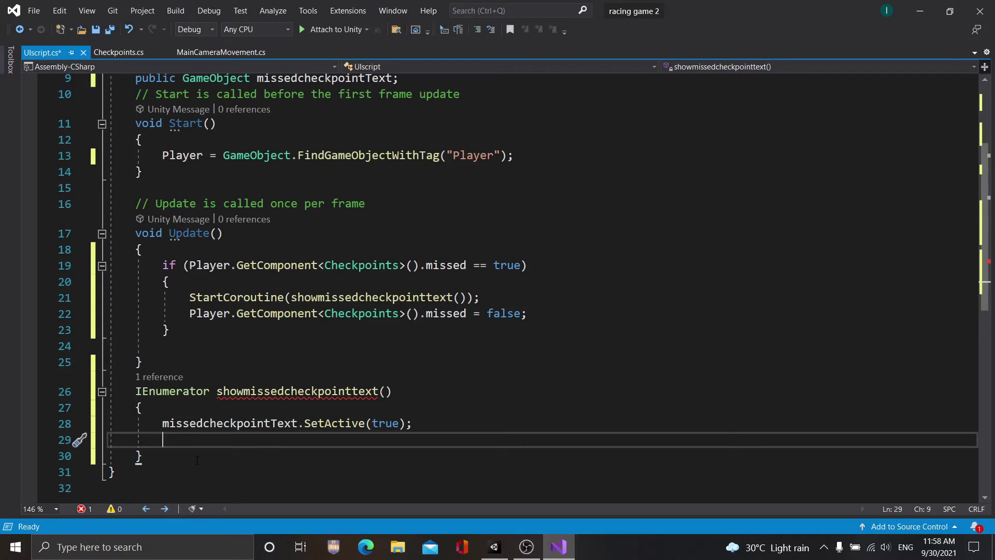
# - Write yield return new WaitForSeconds(10); on line 29 using IntelliSense completions
pyautogui.write('y')
pyautogui.write('ield')
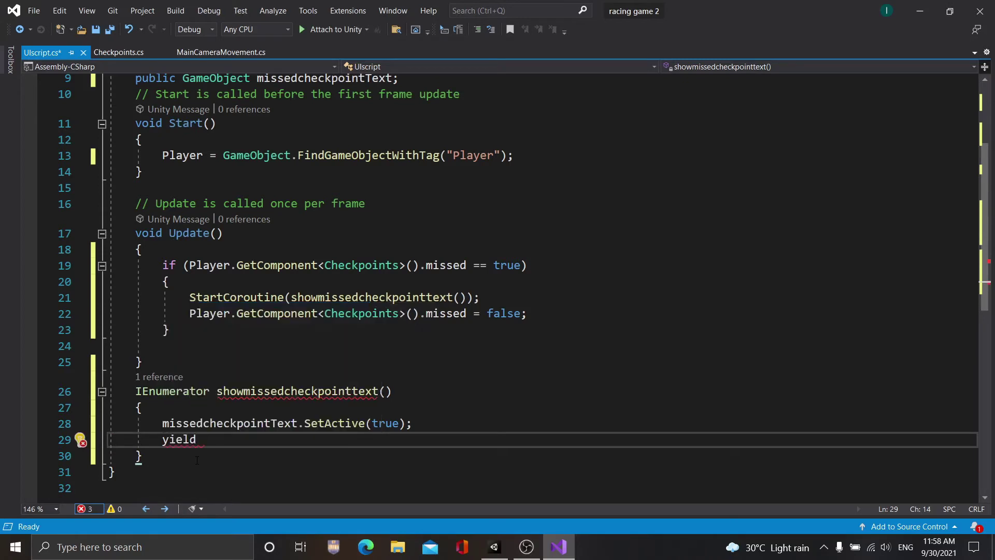
pyautogui.write(' re')
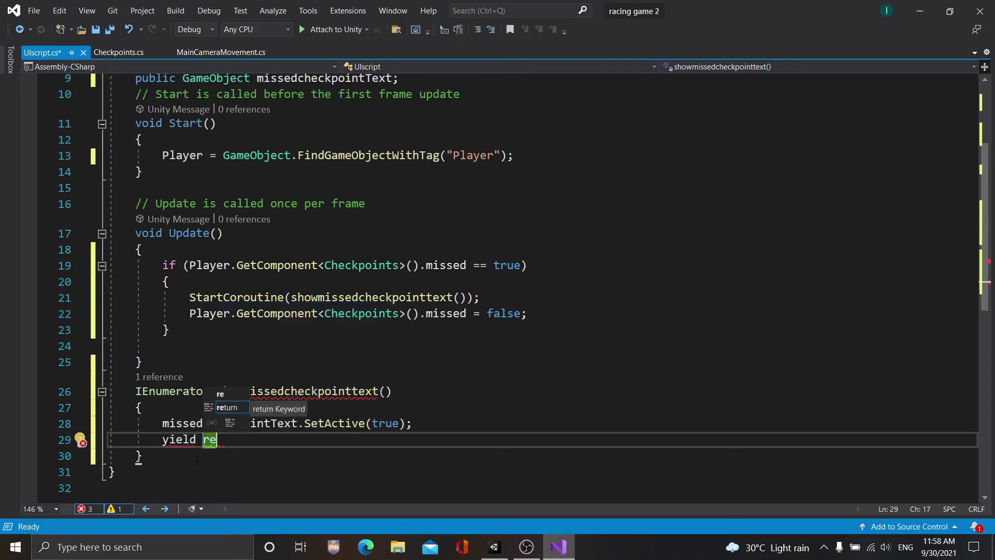
pyautogui.press('Tab')
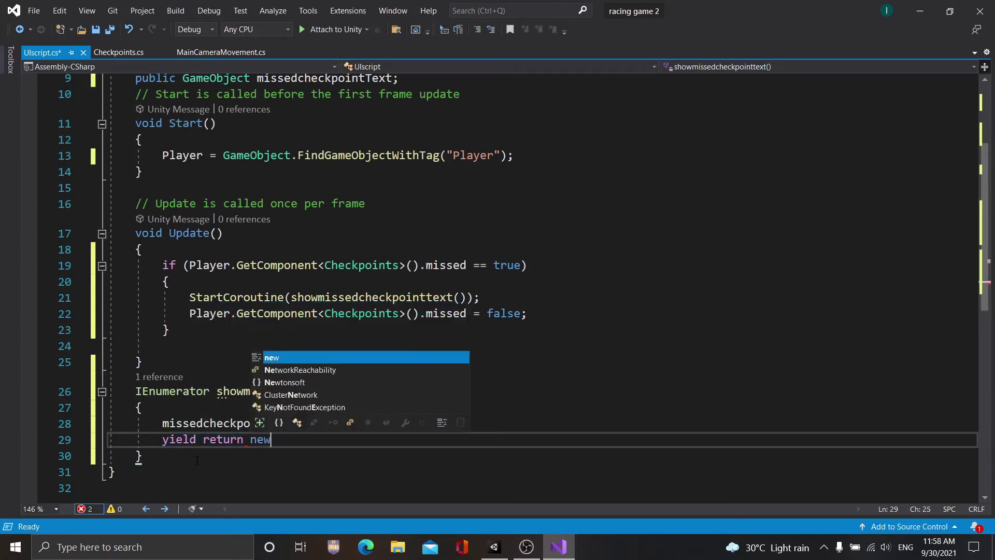
pyautogui.write('new ')
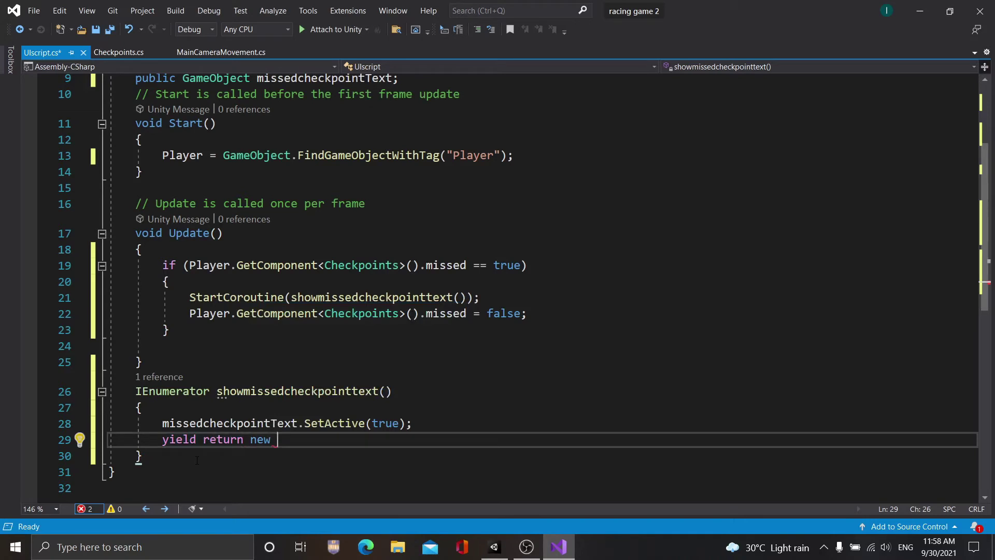
pyautogui.write('W')
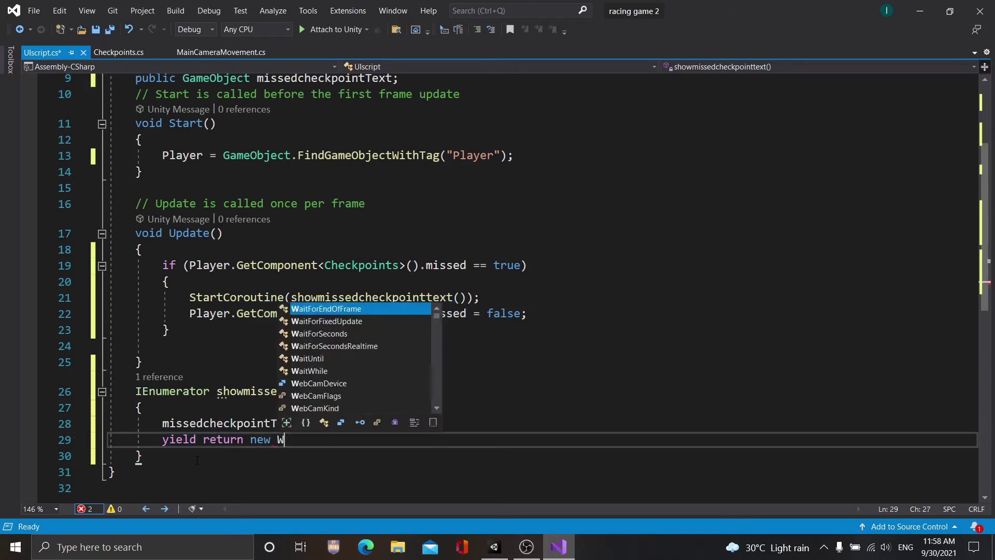
pyautogui.write('a')
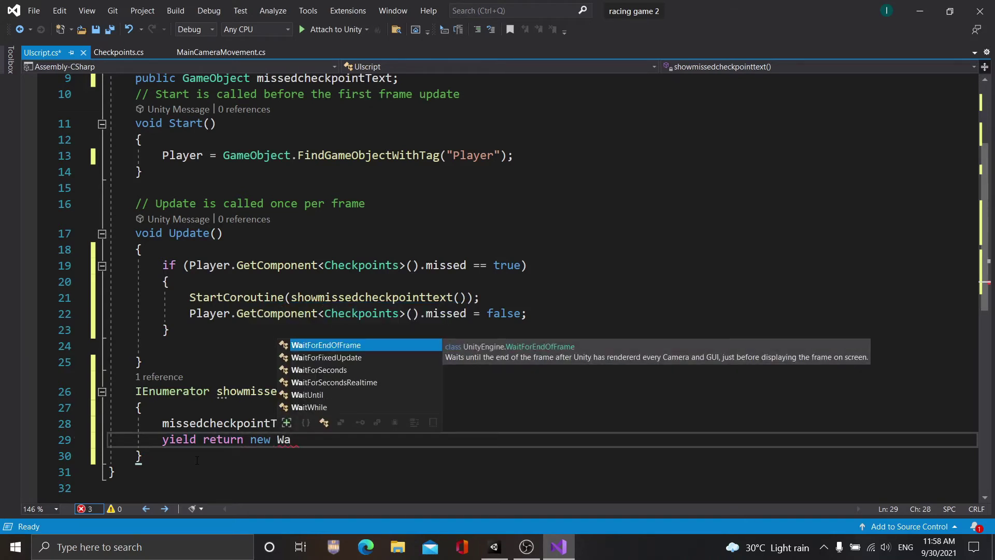
pyautogui.press('Down')
pyautogui.press('Down')
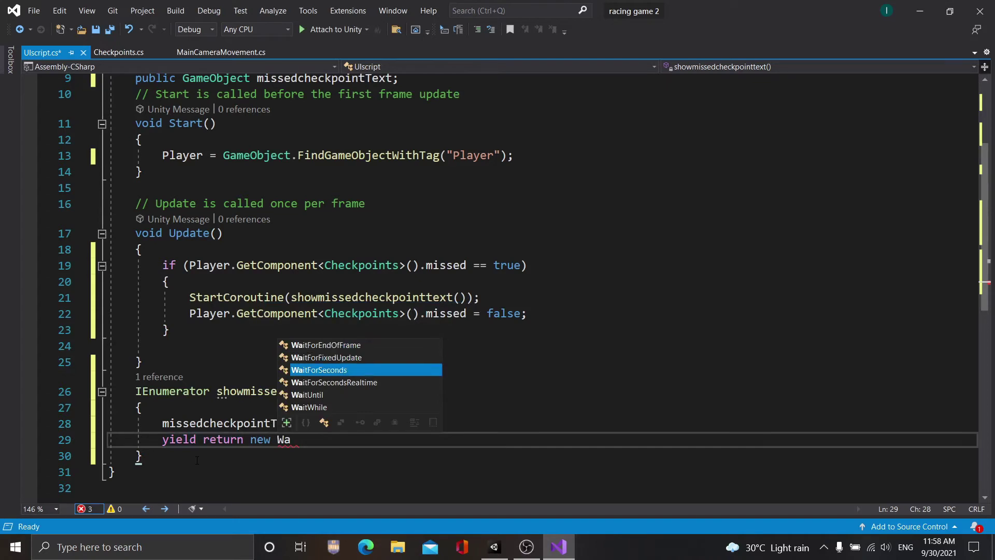
pyautogui.press('Tab')
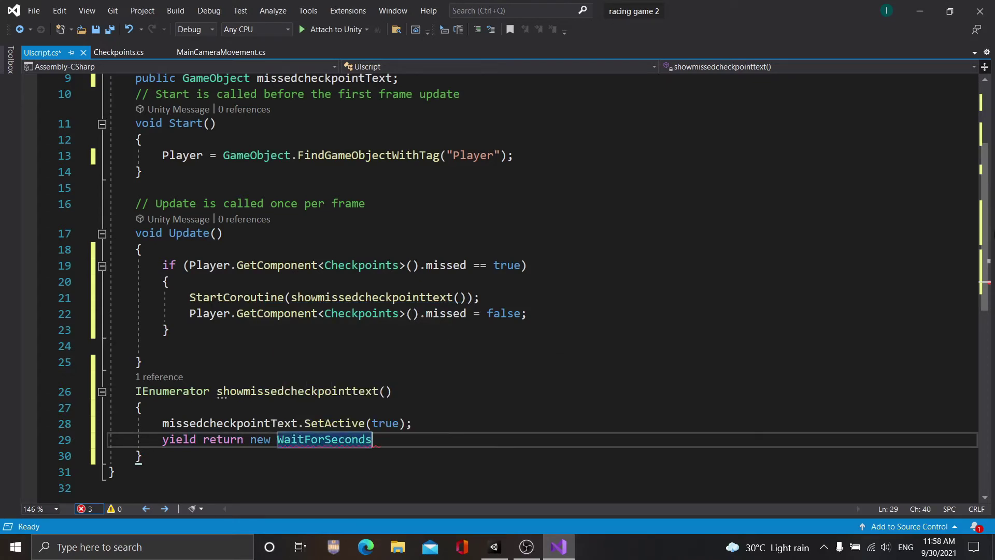
pyautogui.write('(')
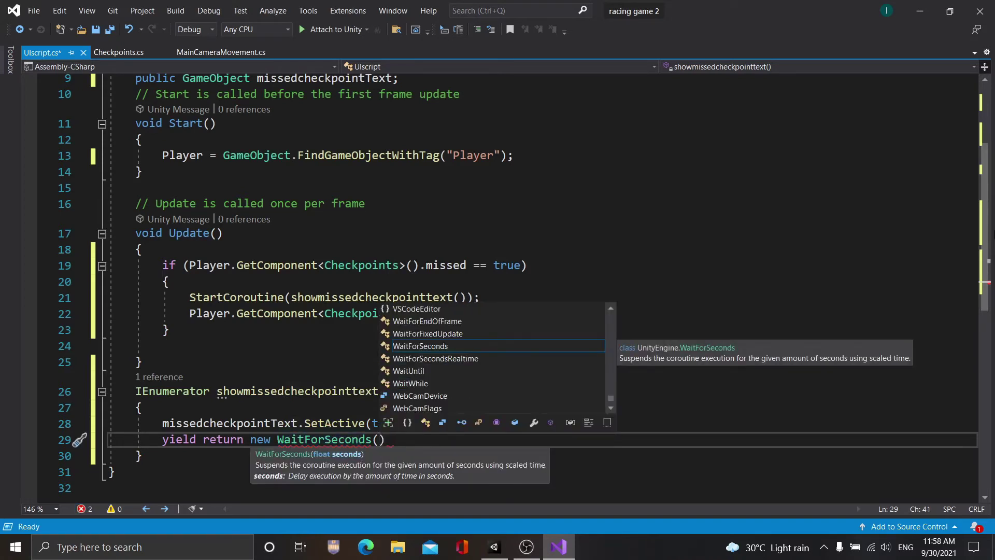
pyautogui.write('10')
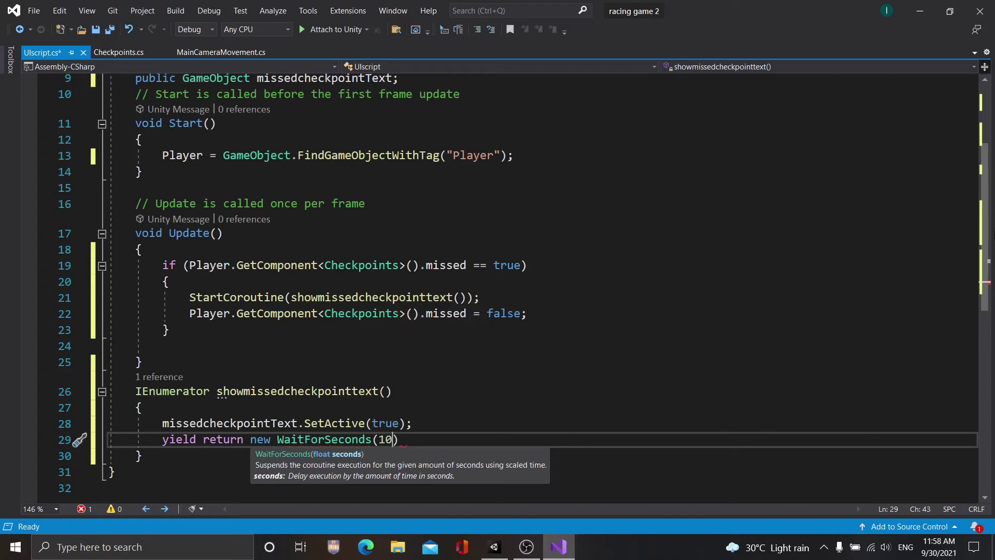
pyautogui.write(')')
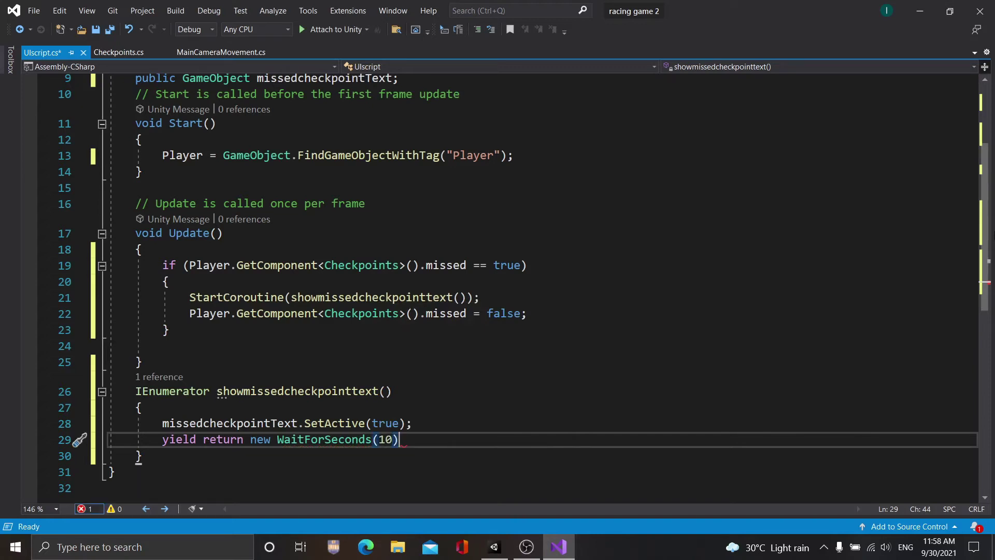
pyautogui.write(';')
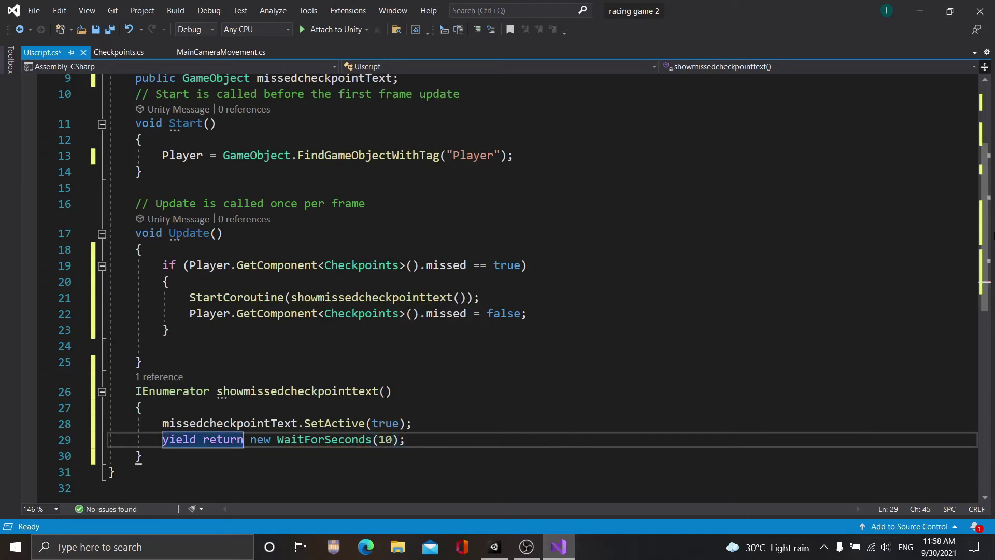
# - Add missedcheckpointText.SetActive(false); on the line after the 10-second wait
pyautogui.press('Return')
pyautogui.write('m')
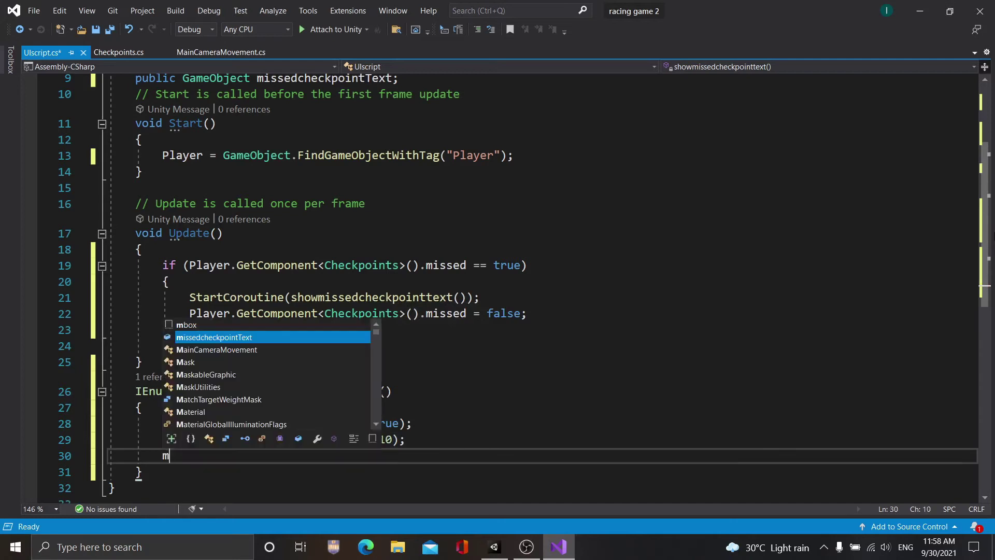
pyautogui.write('isse')
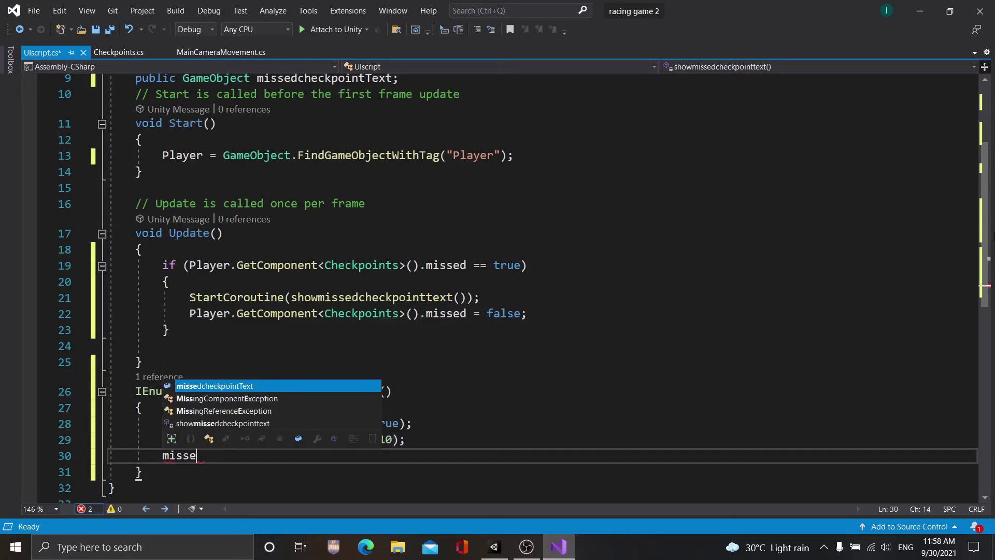
pyautogui.write('d')
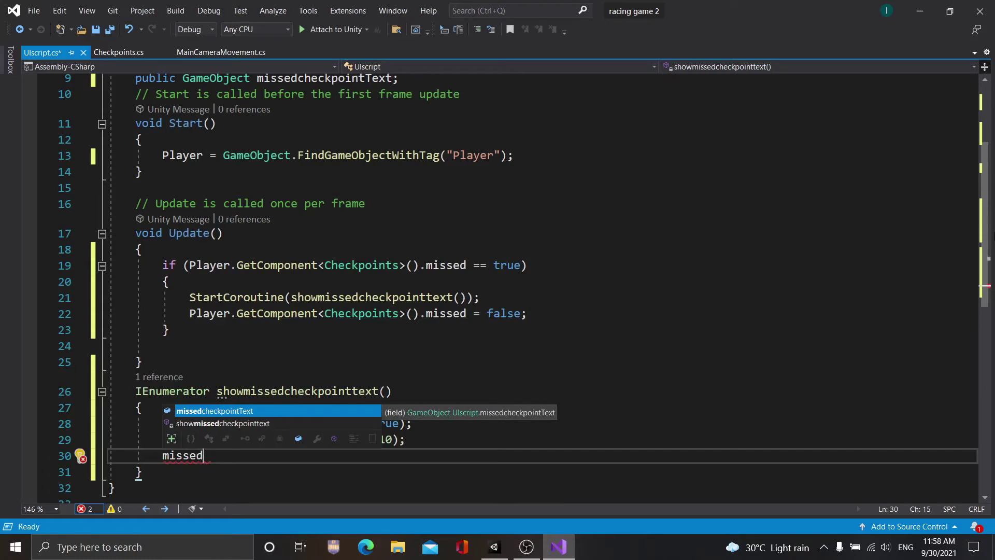
pyautogui.press('Tab')
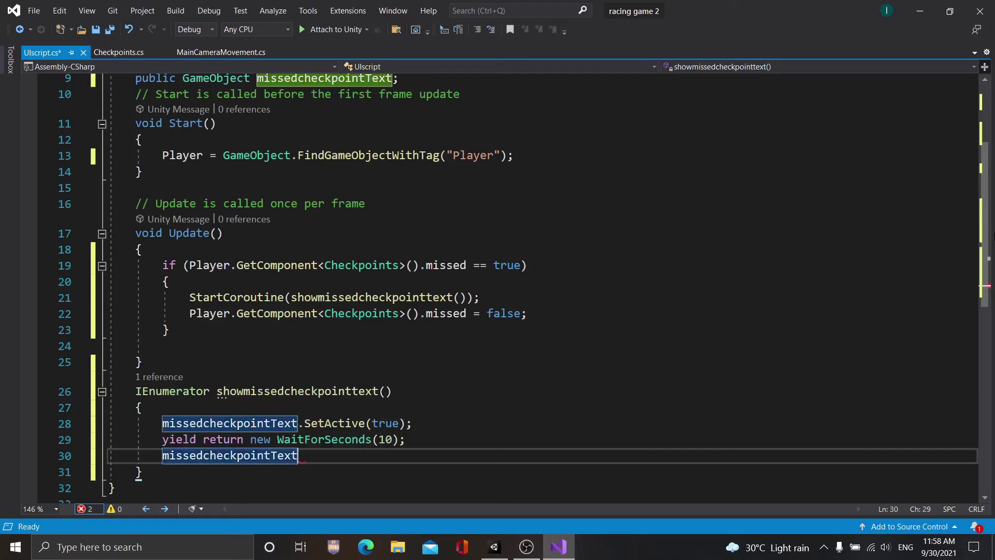
pyautogui.write('.se')
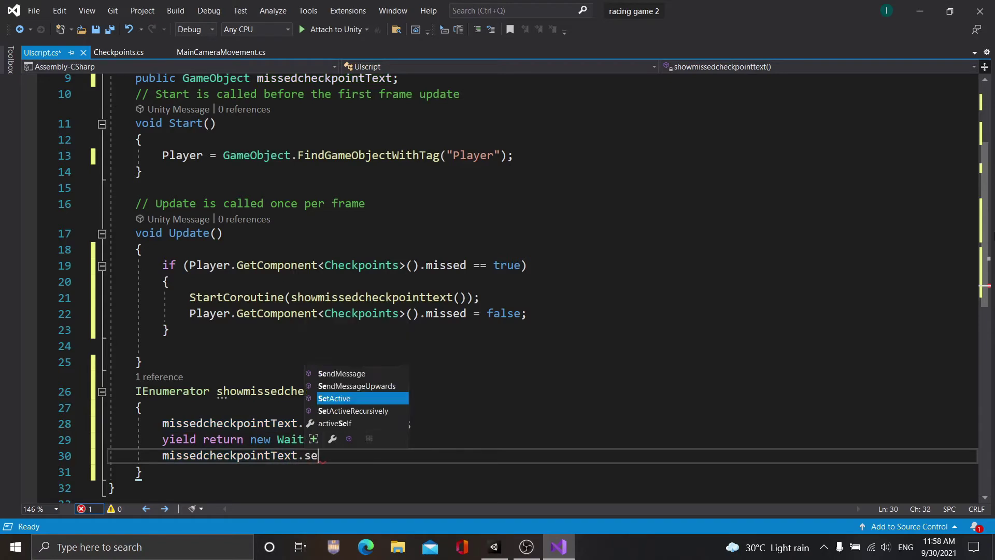
pyautogui.write('t')
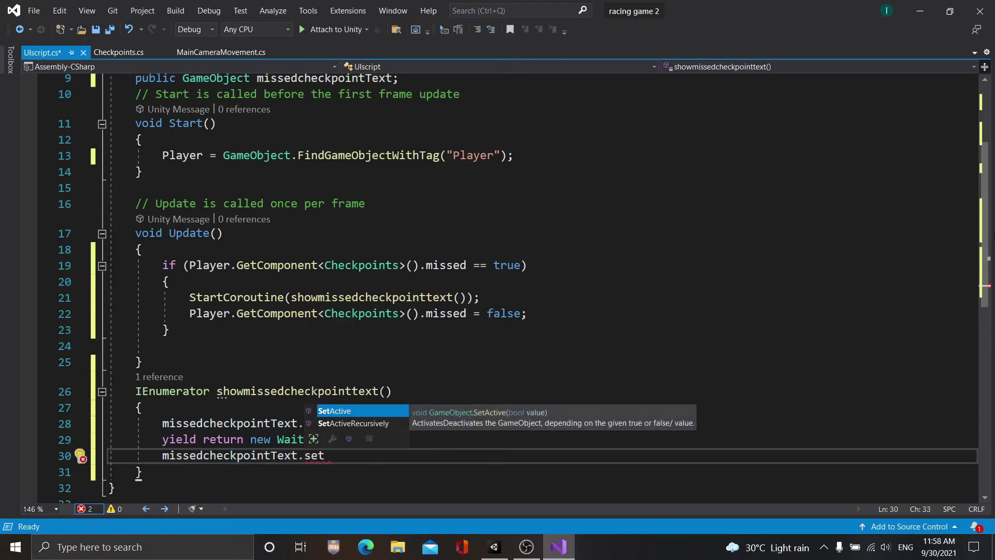
pyautogui.write('A')
pyautogui.press('Tab')
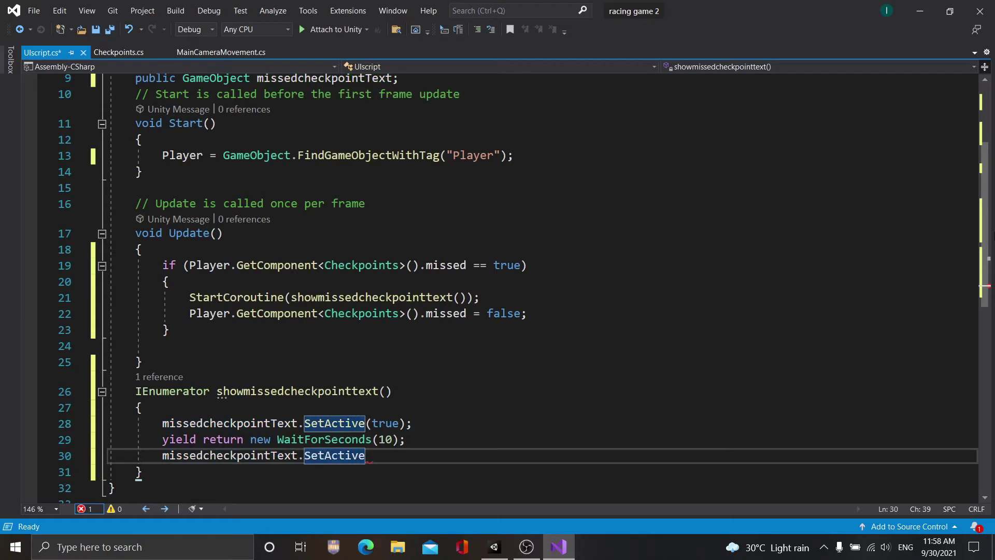
pyautogui.write('(fa')
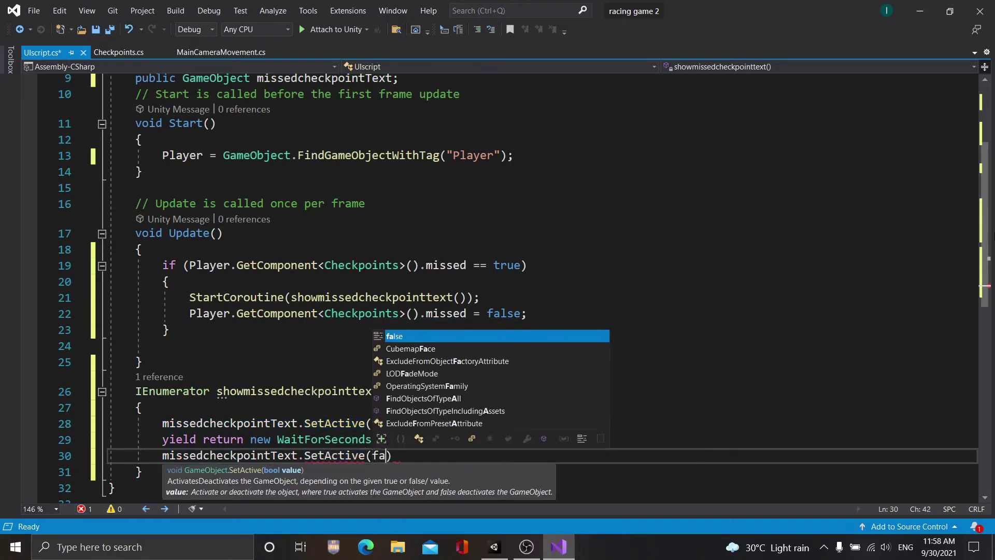
pyautogui.write('l')
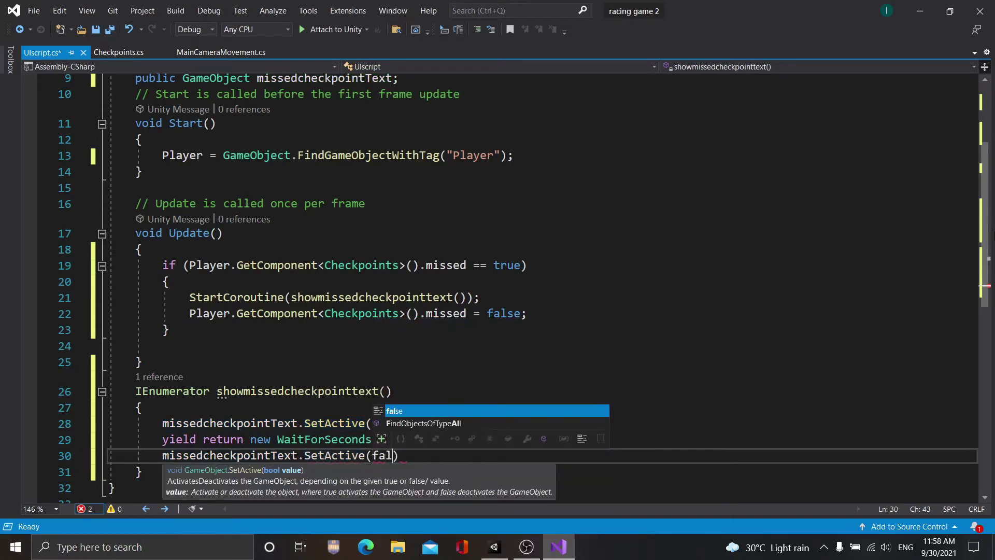
pyautogui.write('se')
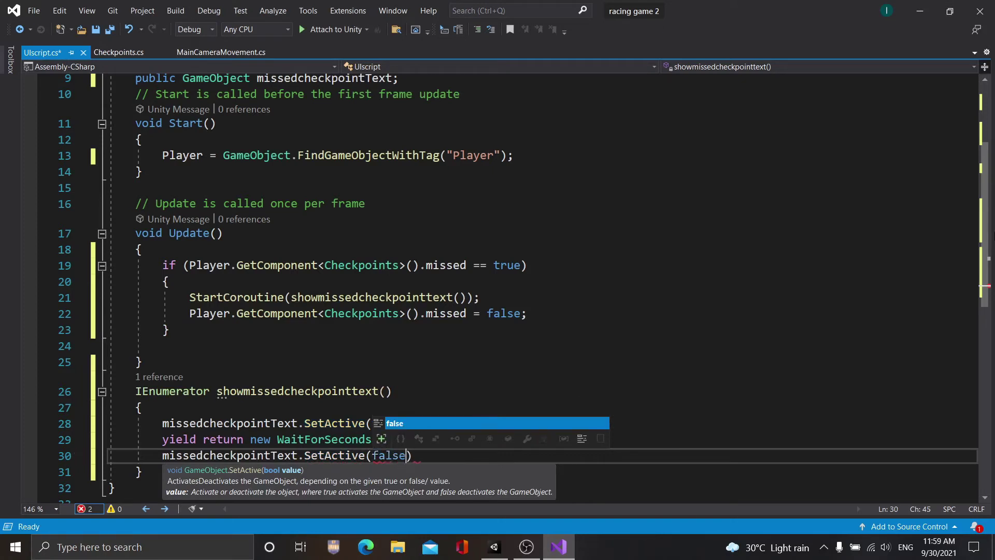
pyautogui.write(')')
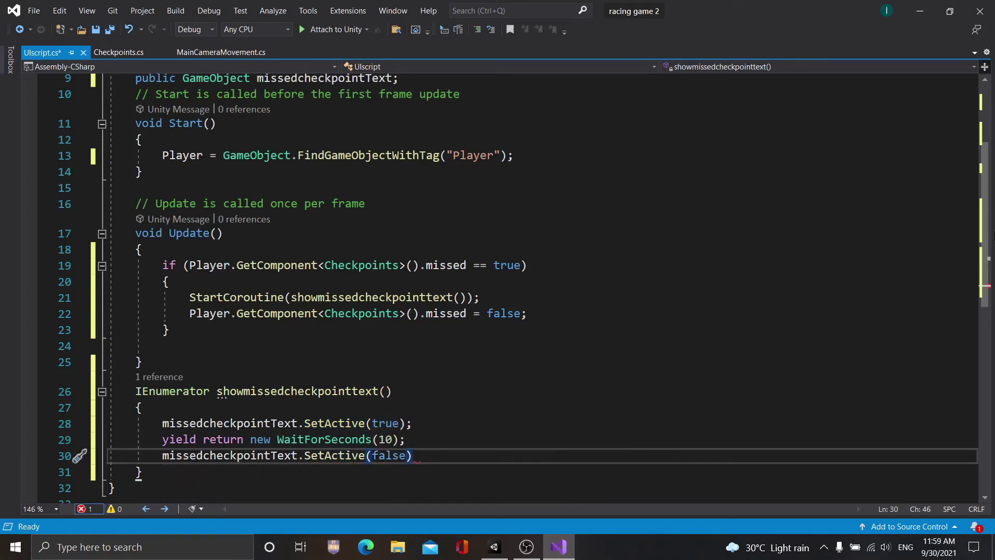
pyautogui.write(';')
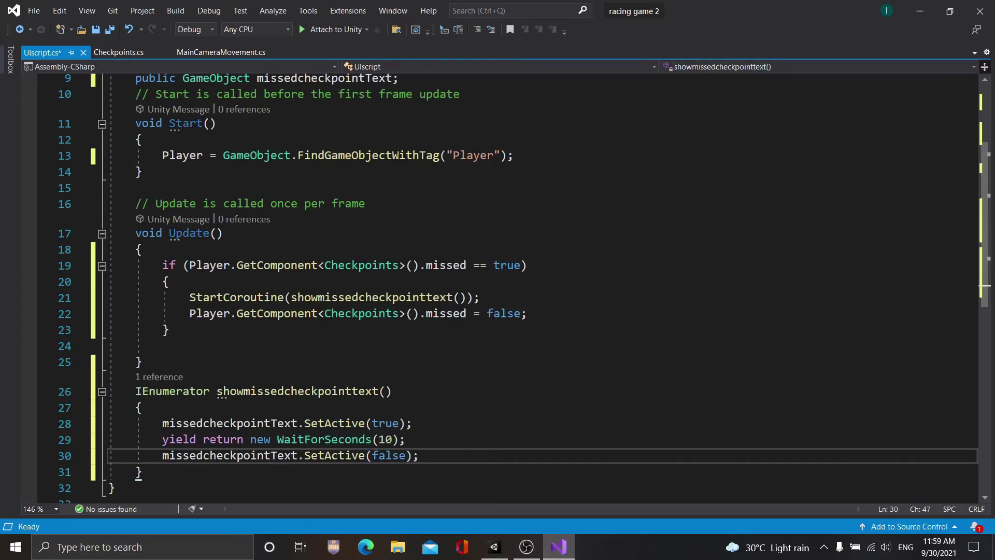
# - Save UIscript.cs and bring the Unity editor to the front
pyautogui.scroll(-1, 518, 285)
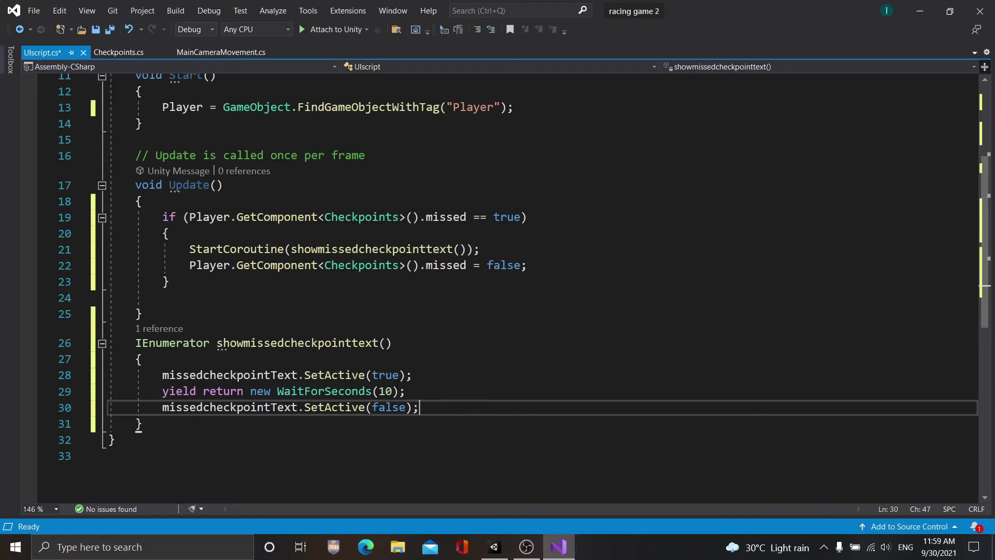
pyautogui.click(96, 31)
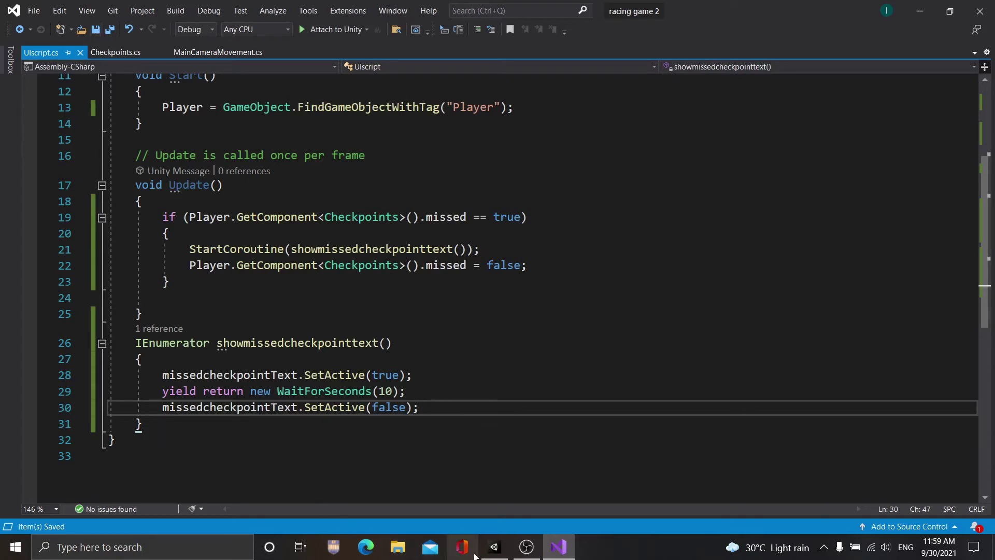
pyautogui.click(493, 554)
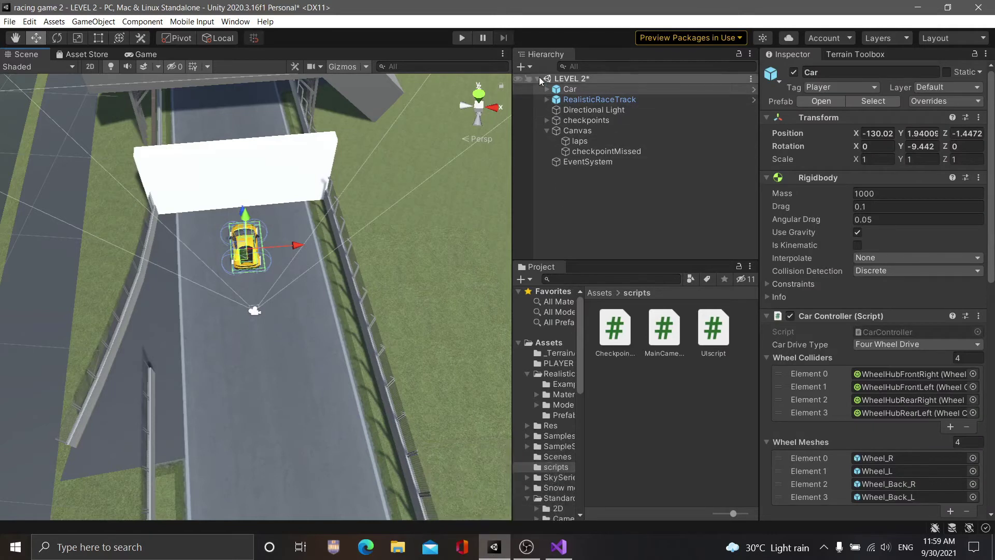
# - Create an empty GameObject from the Hierarchy's + menu and name it 'checkpoint missed werning'
pyautogui.click(522, 67)
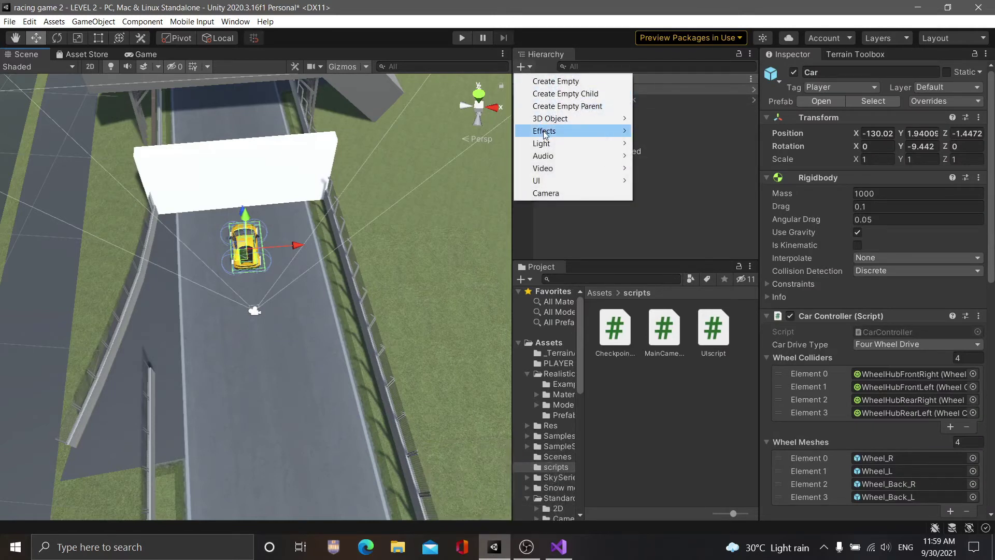
pyautogui.click(556, 81)
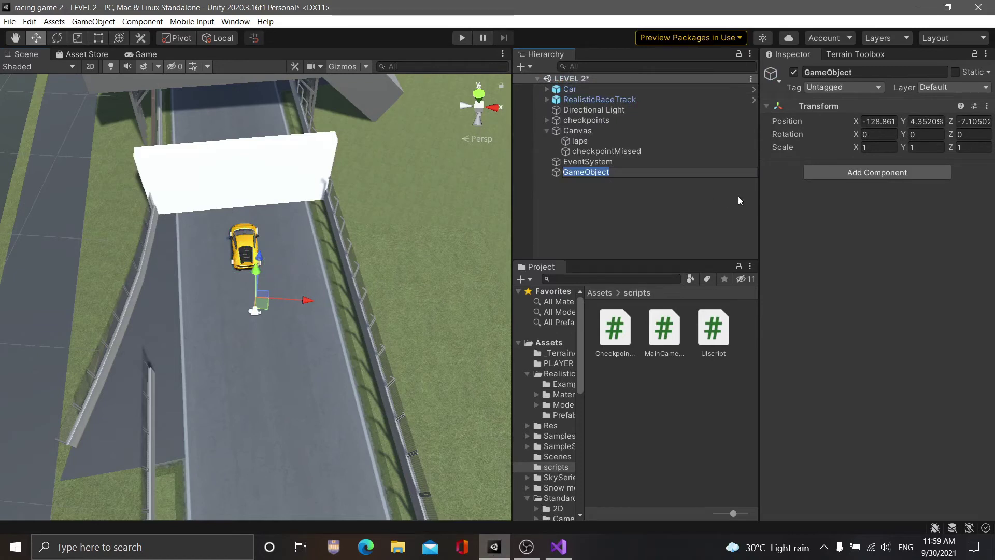
pyautogui.write('checkpo')
pyautogui.write('int')
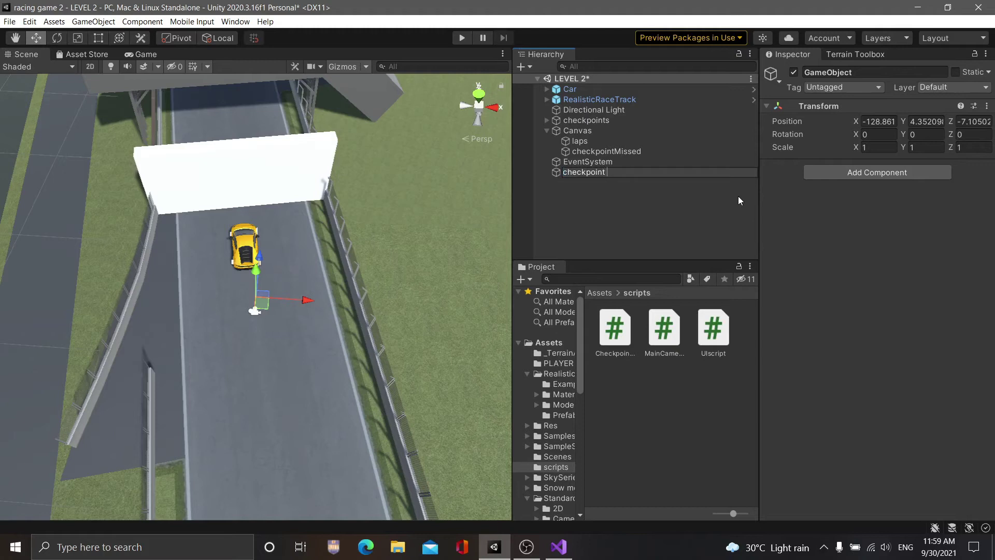
pyautogui.write(' missed')
pyautogui.write(' wern')
pyautogui.write('ing')
pyautogui.click(737, 195)
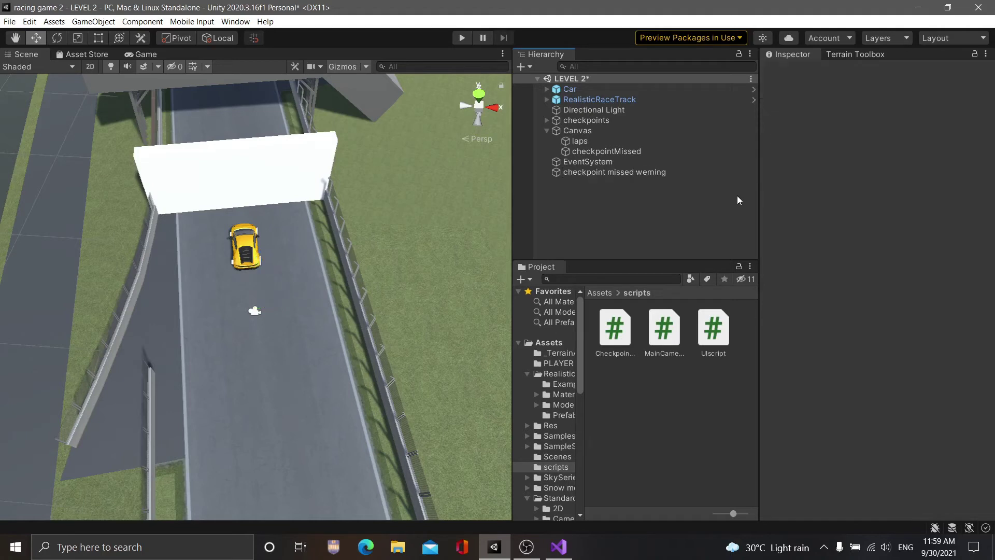
# - Select the warning object and search Add Component for 'ui', closing the list without adding
pyautogui.click(610, 175)
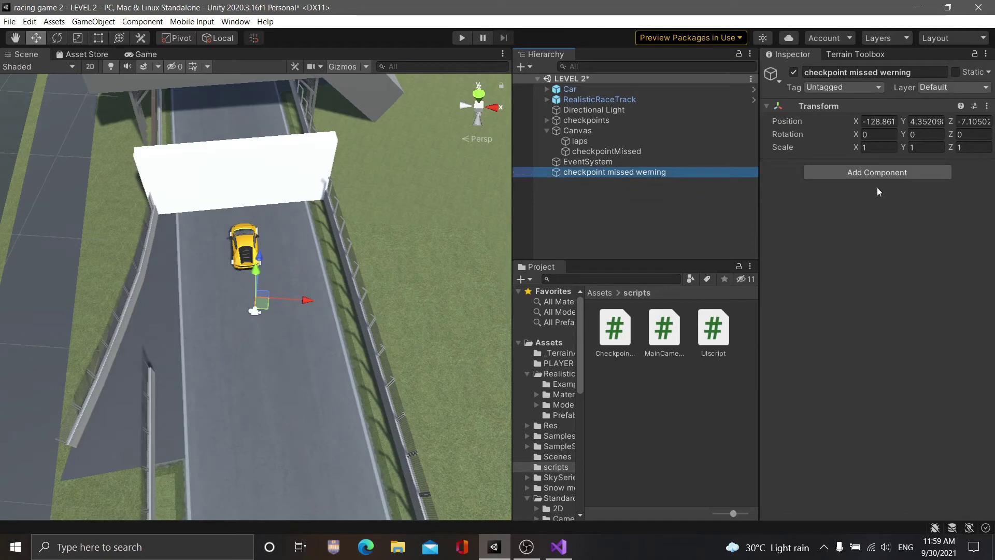
pyautogui.click(869, 176)
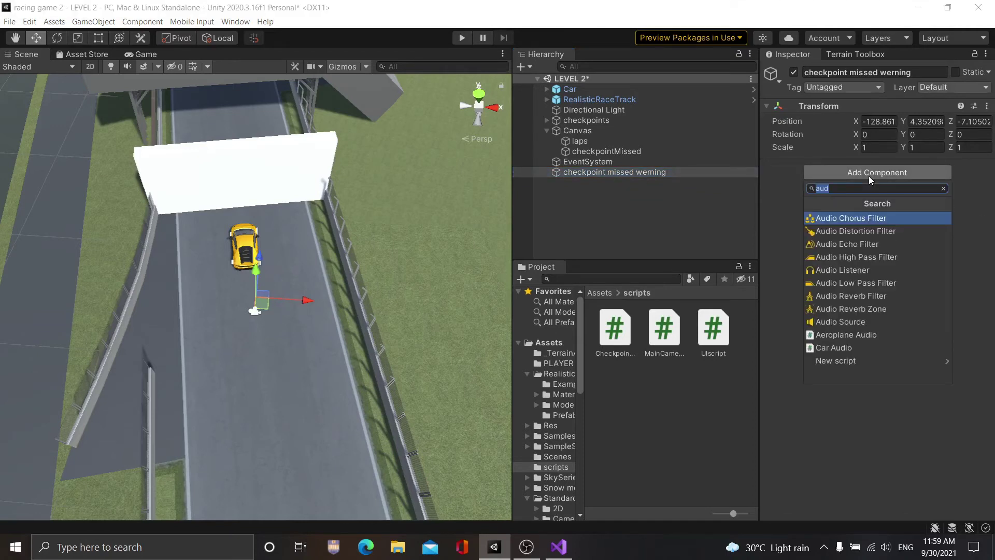
pyautogui.write('au')
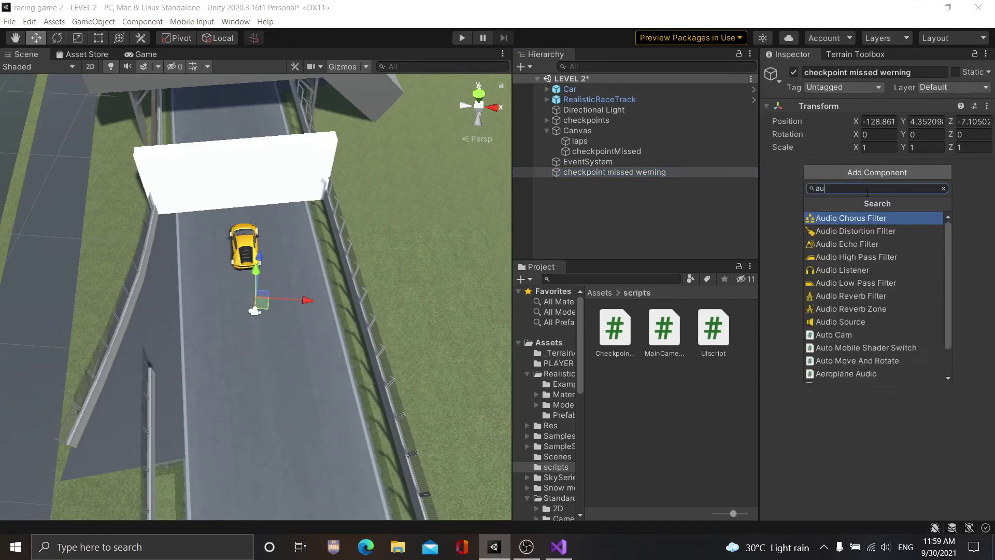
pyautogui.press('BackSpace')
pyautogui.press('BackSpace')
pyautogui.write('ui')
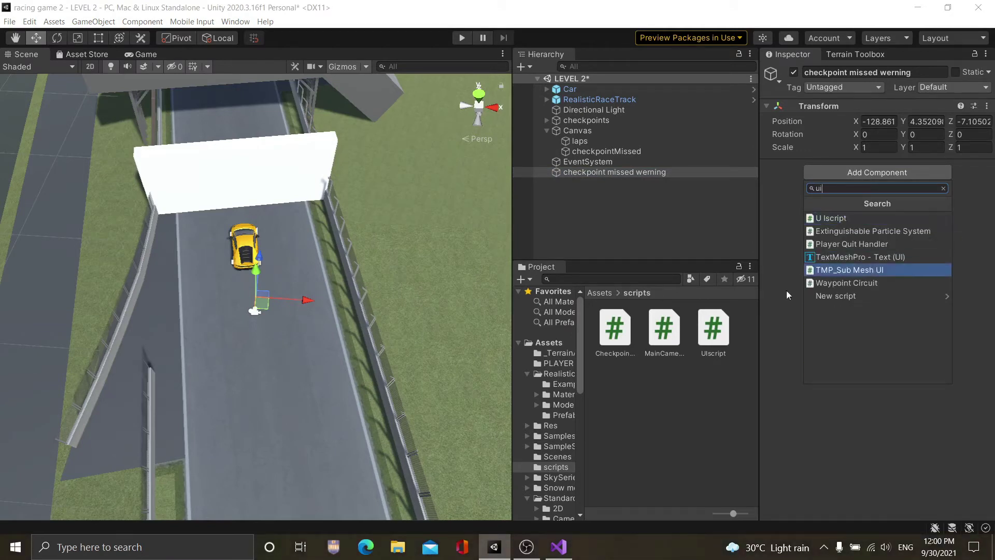
pyautogui.click(723, 361)
# - Drag UIscript onto the warning object and link checkpointMissed into its Missedcheckpoint Text field
pyautogui.moveTo(721, 344); pyautogui.dragTo(624, 178)
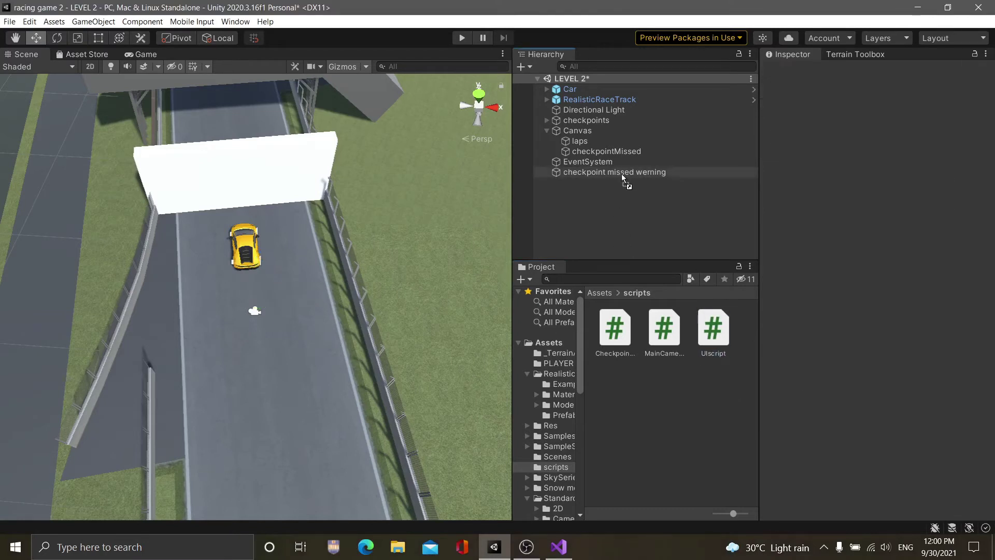
pyautogui.click(618, 171)
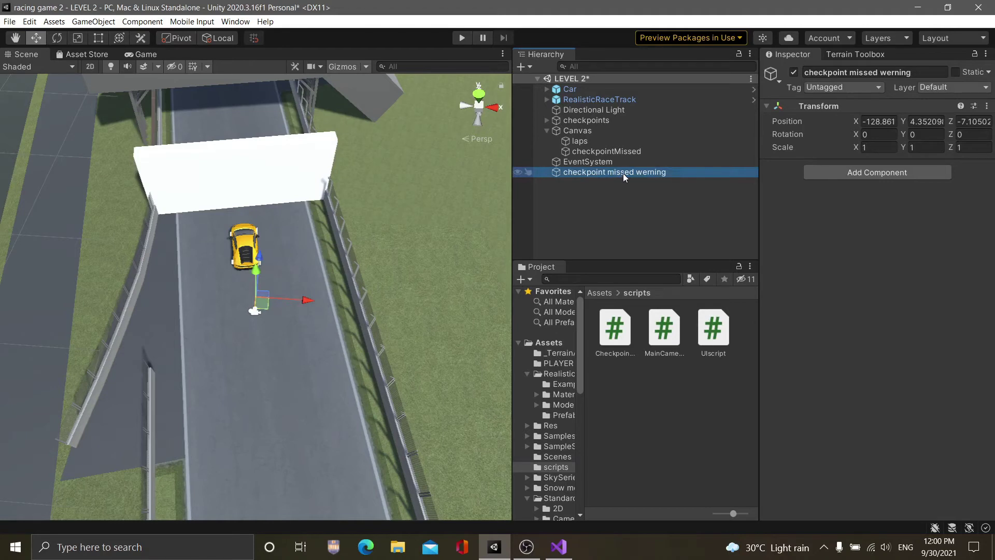
pyautogui.moveTo(713, 330); pyautogui.dragTo(645, 170)
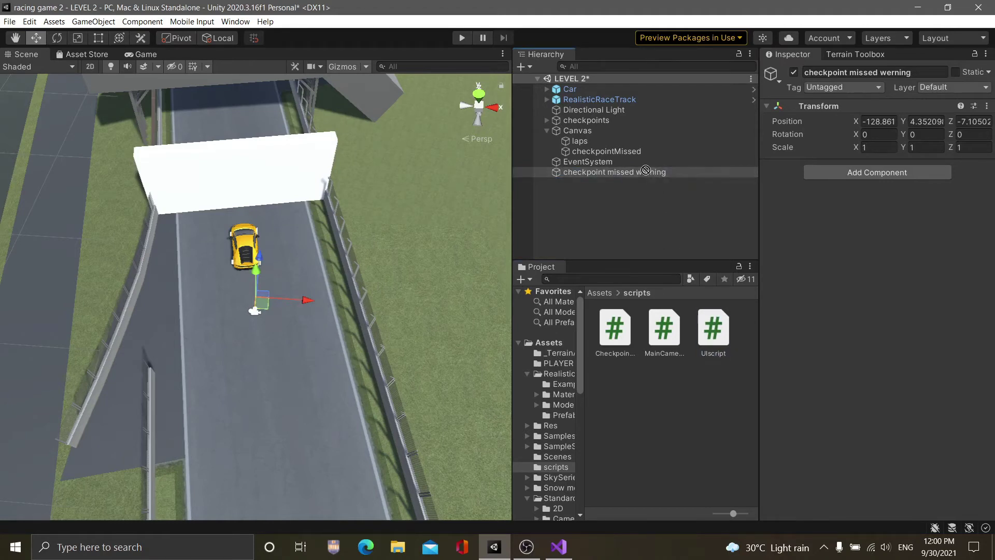
pyautogui.moveTo(718, 339); pyautogui.dragTo(648, 172)
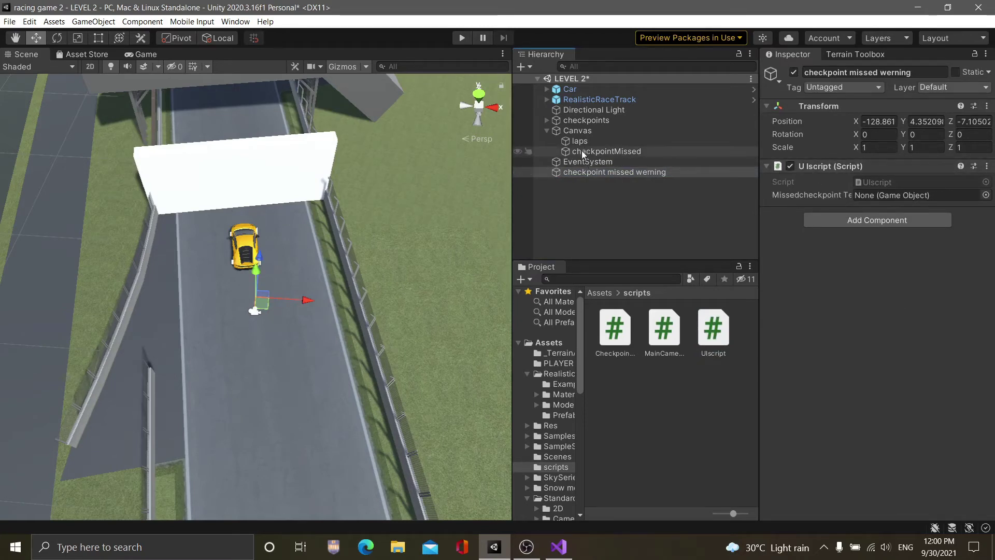
pyautogui.moveTo(580, 151); pyautogui.dragTo(889, 192)
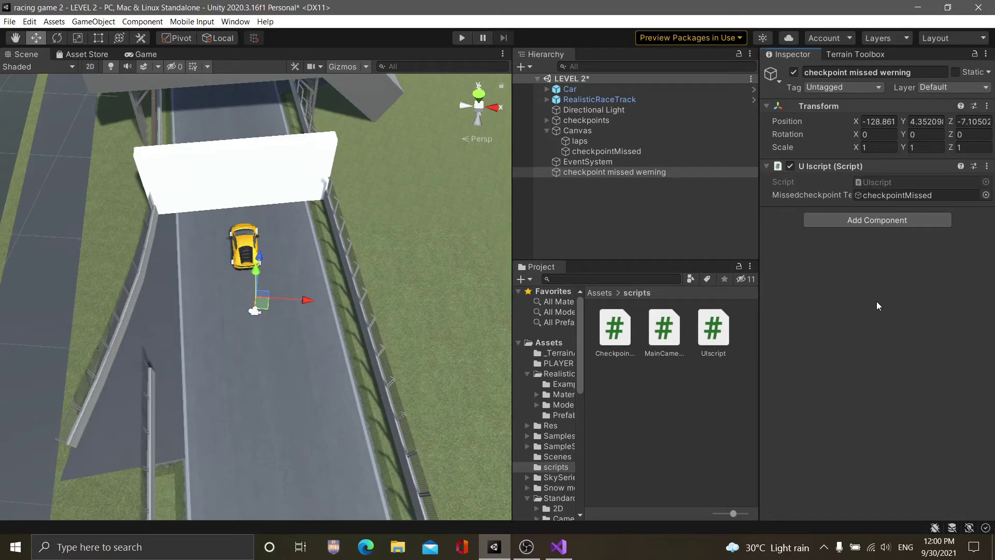
pyautogui.moveTo(306, 394)
pyautogui.mouseDown(button='right')
pyautogui.moveTo(346, 163)
pyautogui.moveTo(392, 99)
pyautogui.moveTo(373, 127)
pyautogui.moveTo(419, 268)
pyautogui.moveTo(465, 232)
pyautogui.moveTo(402, 227)
pyautogui.mouseUp(button='right')
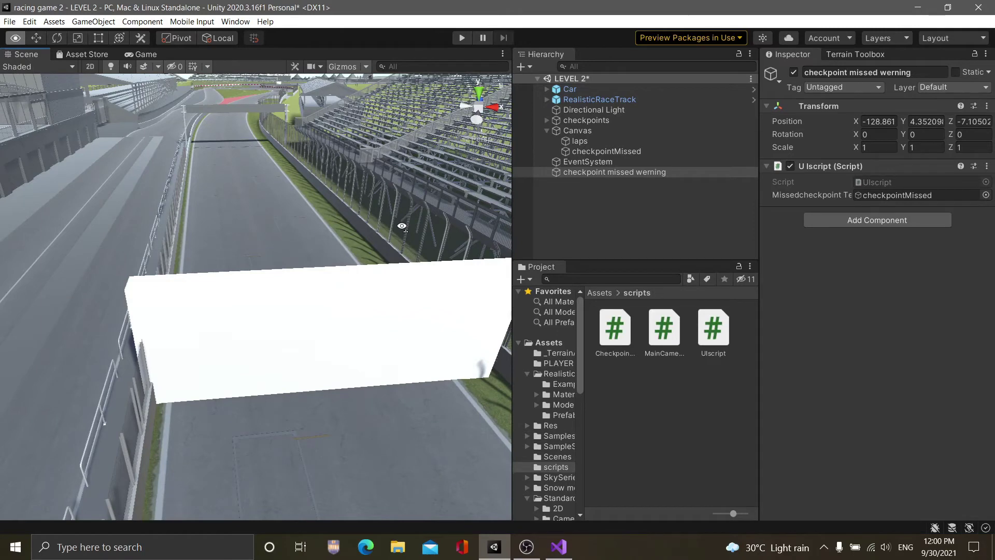
# - Move checkpoint 3 along the track, rotate it to face across, and widen it to span the track
pyautogui.moveTo(402, 226); pyautogui.dragTo(403, 228, button='right')
pyautogui.click(363, 315)
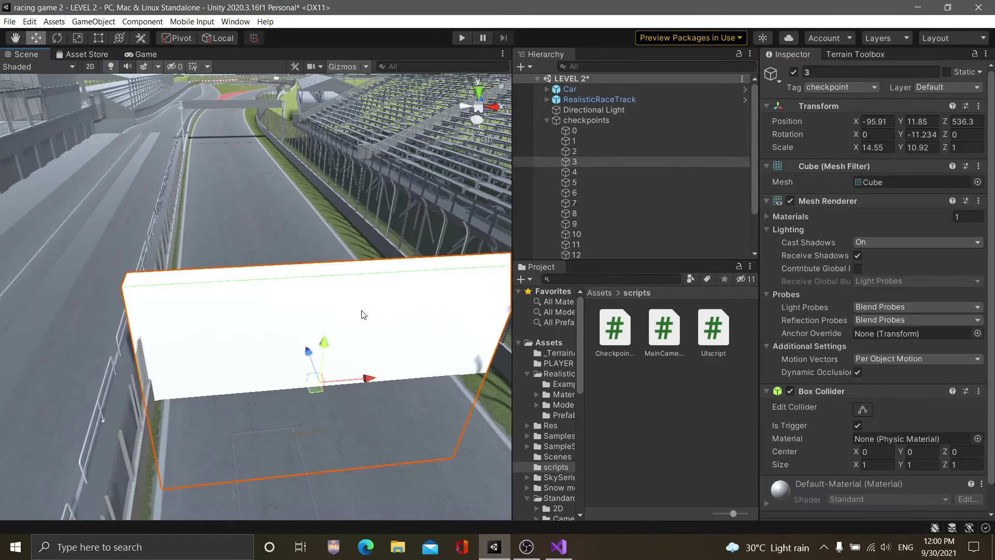
pyautogui.moveTo(309, 354); pyautogui.dragTo(201, 107)
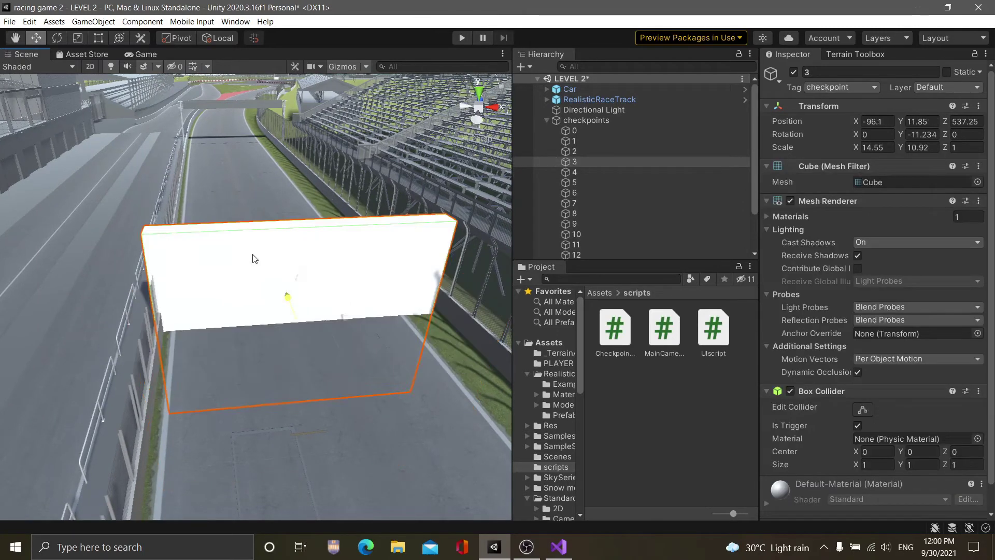
pyautogui.moveTo(304, 132); pyautogui.dragTo(417, 358, button='right')
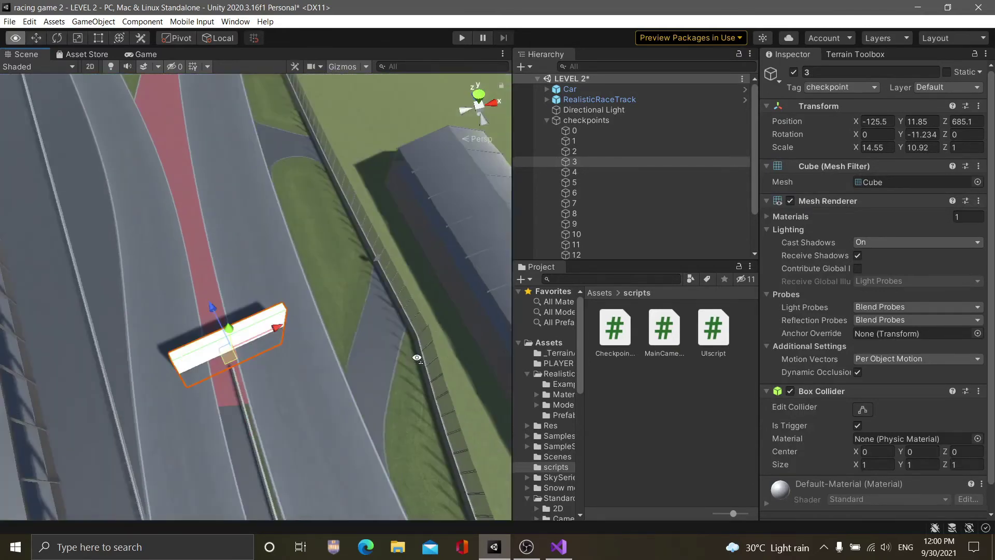
pyautogui.moveTo(213, 309); pyautogui.dragTo(156, 171)
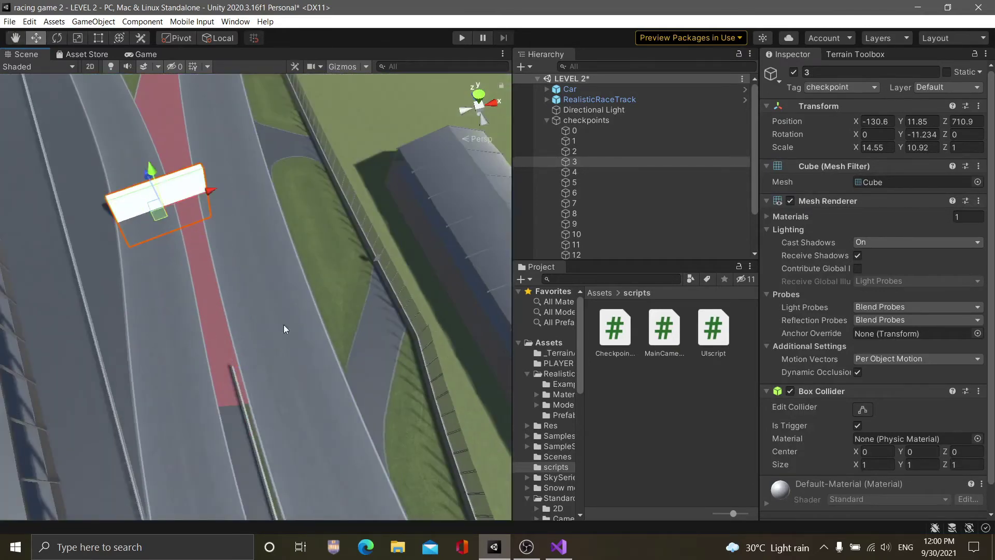
pyautogui.moveTo(284, 325); pyautogui.dragTo(237, 195, button='right')
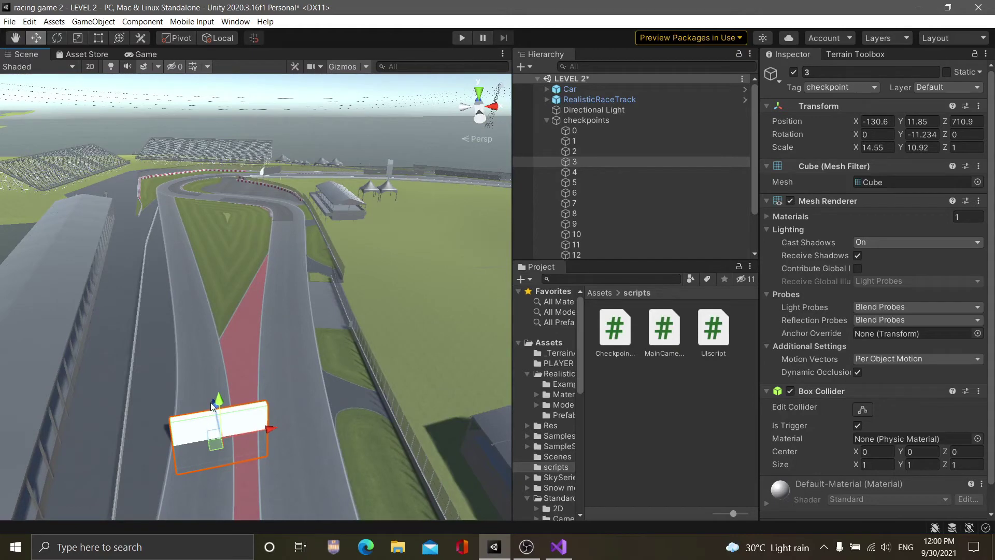
pyautogui.moveTo(210, 403); pyautogui.dragTo(169, 213)
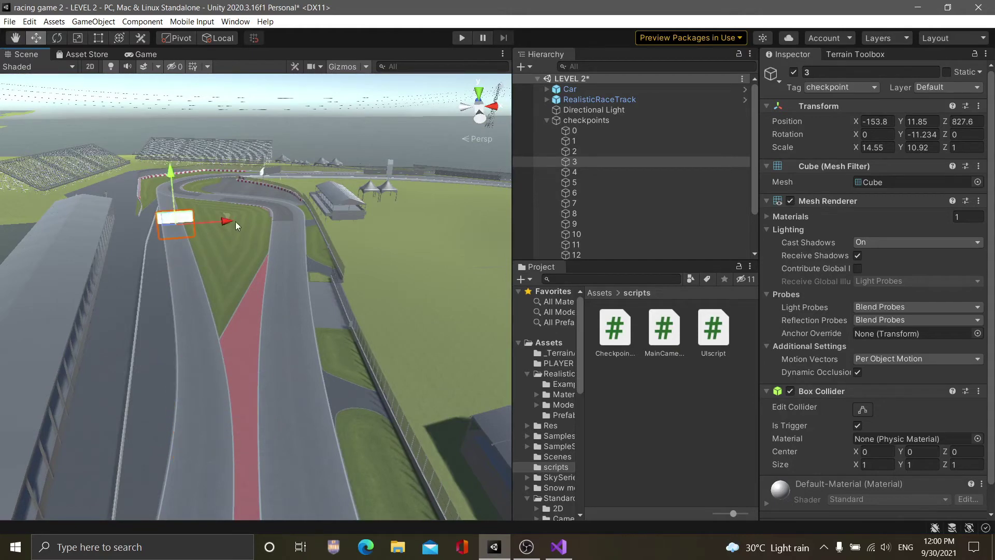
pyautogui.moveTo(227, 223); pyautogui.dragTo(332, 224)
pyautogui.moveTo(298, 364); pyautogui.dragTo(447, 397, button='right')
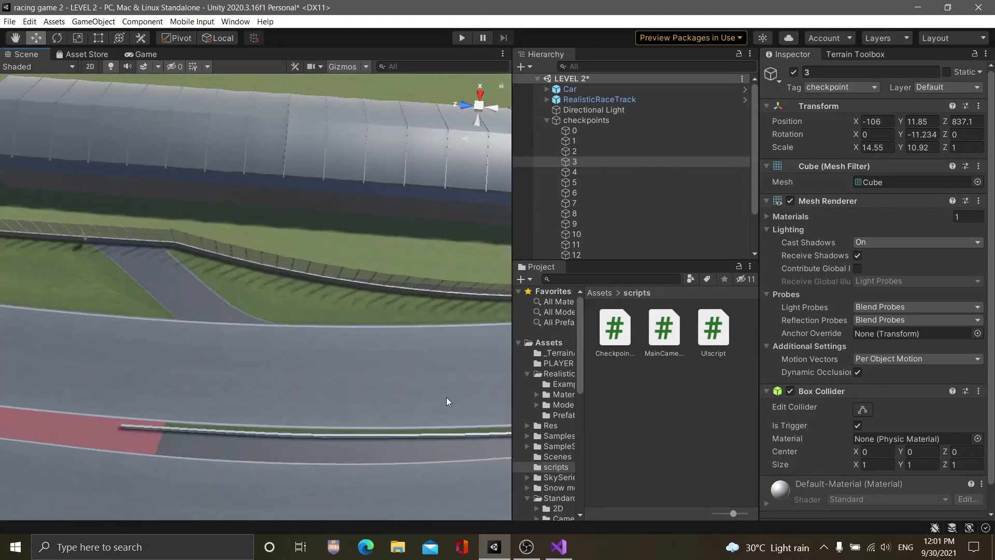
pyautogui.moveTo(385, 382); pyautogui.dragTo(262, 362, button='right')
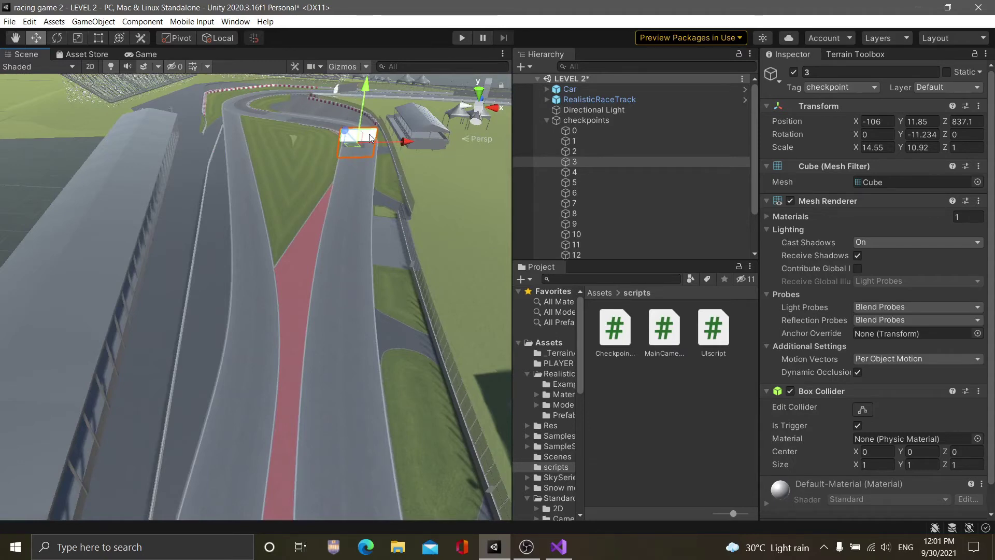
pyautogui.moveTo(418, 147)
pyautogui.mouseDown(button='right')
pyautogui.moveTo(462, 46)
pyautogui.moveTo(423, 186)
pyautogui.mouseUp(button='right')
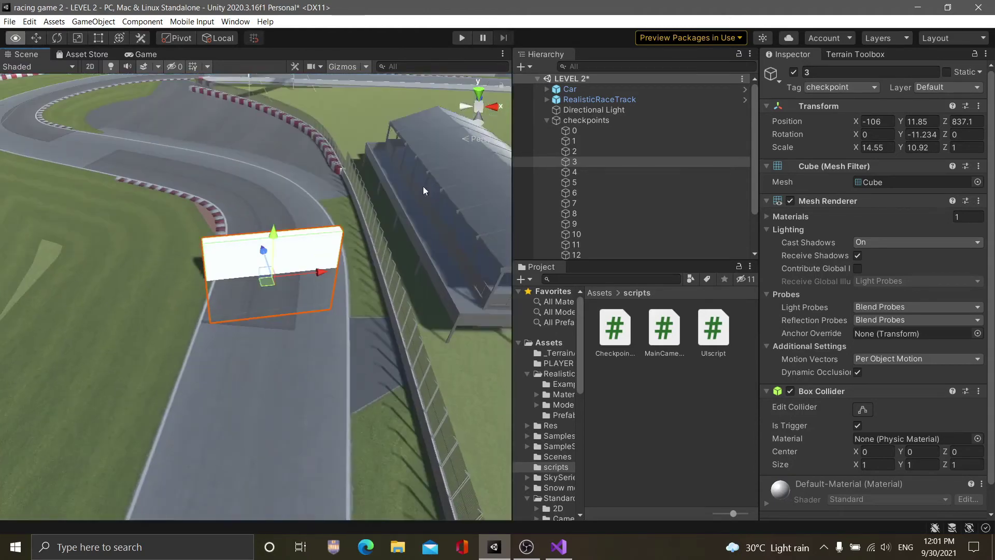
pyautogui.moveTo(331, 268); pyautogui.dragTo(343, 269)
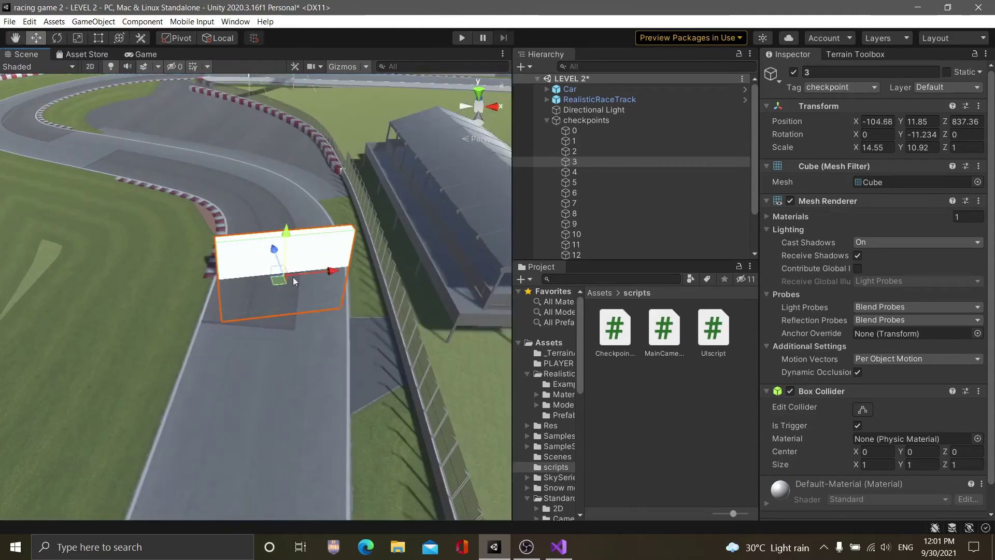
pyautogui.click(57, 38)
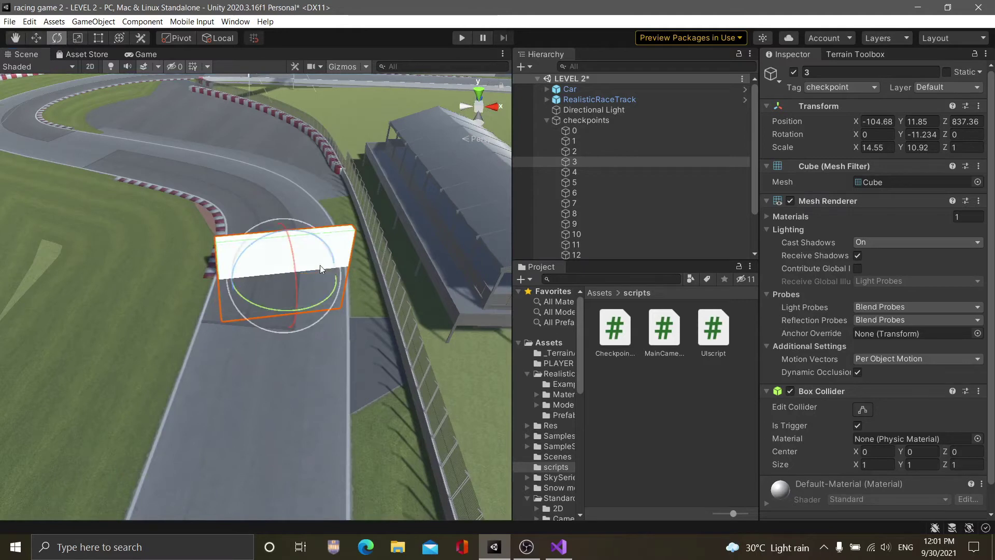
pyautogui.moveTo(343, 297); pyautogui.dragTo(326, 301)
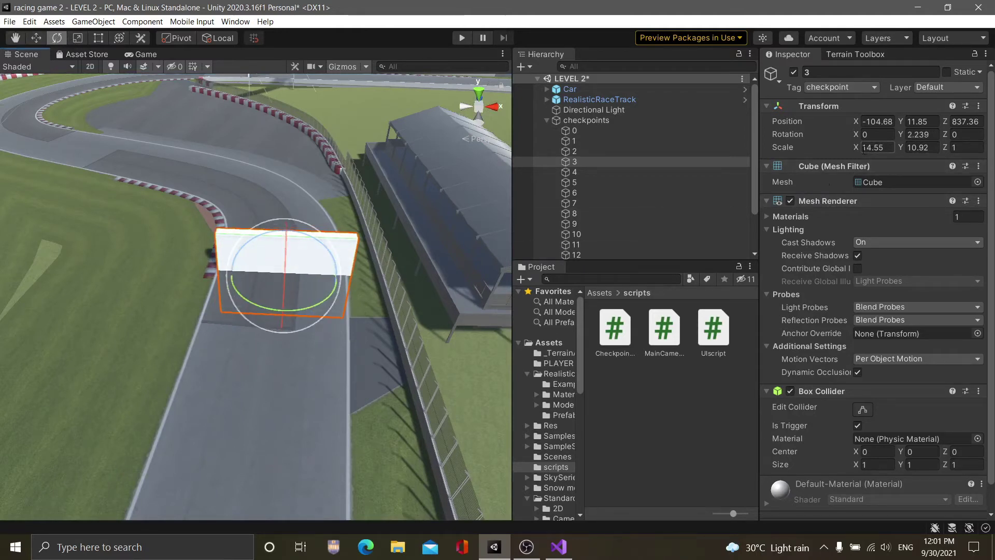
pyautogui.moveTo(860, 147)
pyautogui.mouseDown()
pyautogui.moveTo(948, 153)
pyautogui.moveTo(33, 166)
pyautogui.mouseUp()
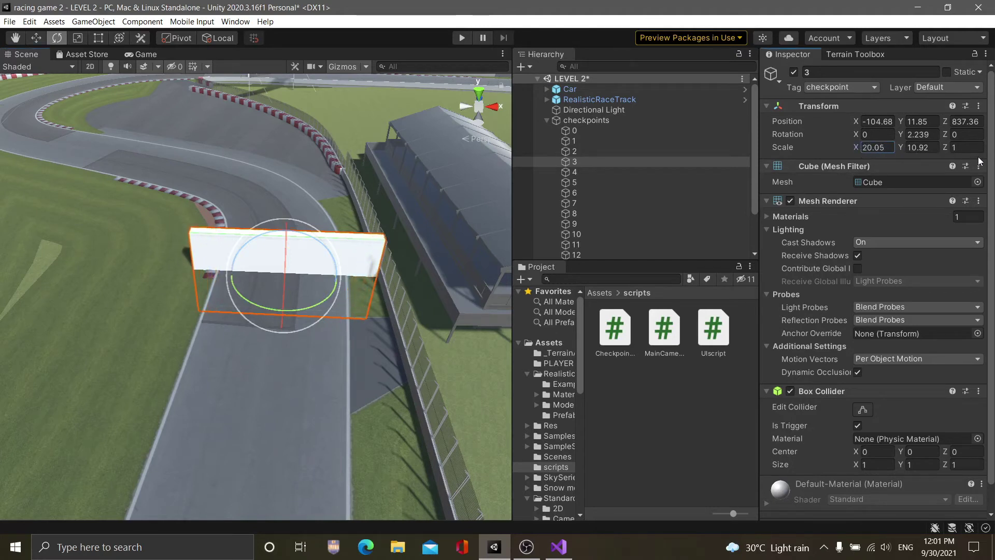
# - Orbit the Scene view around the checkpoint and tilt it to look down over the track
pyautogui.moveTo(232, 358); pyautogui.dragTo(733, 228, button='right')
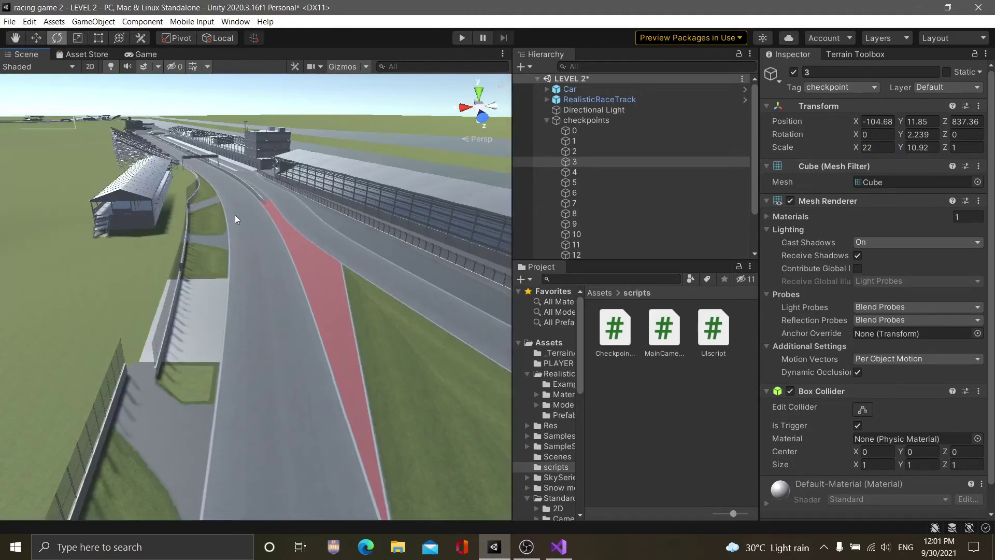
pyautogui.moveTo(415, 349); pyautogui.dragTo(261, 220, button='right')
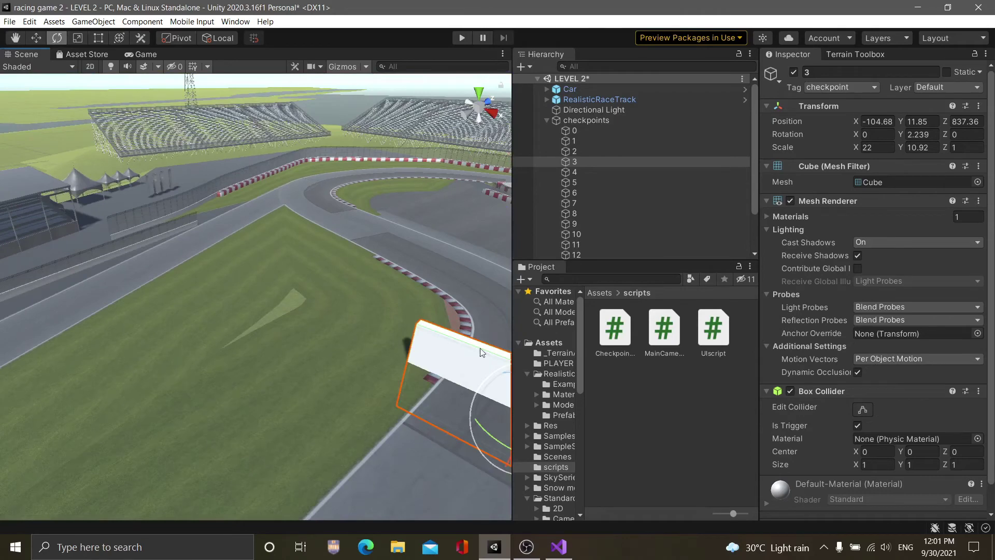
pyautogui.keyDown('alt'); pyautogui.moveTo(482, 352); pyautogui.dragTo(304, 356); pyautogui.keyUp('alt')
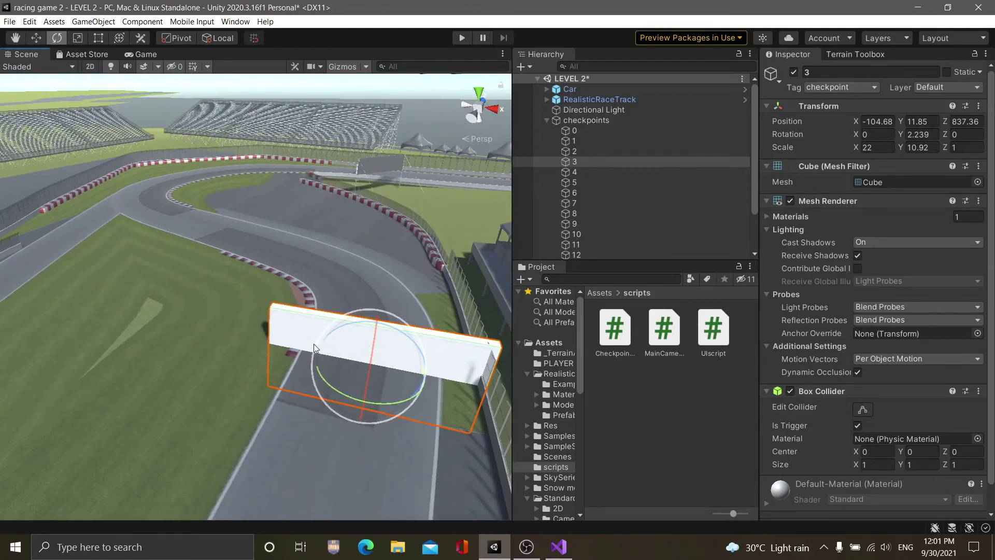
pyautogui.moveTo(379, 153)
pyautogui.mouseDown(button='right')
pyautogui.moveTo(400, 71)
pyautogui.moveTo(238, 235)
pyautogui.mouseUp(button='right')
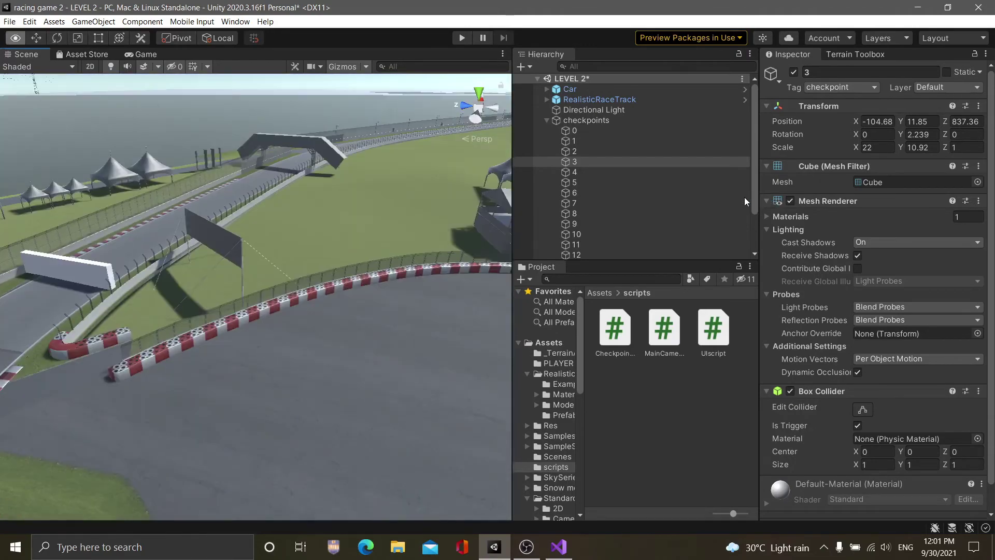
pyautogui.moveTo(365, 305)
pyautogui.mouseDown(button='right')
pyautogui.moveTo(777, 205)
pyautogui.moveTo(776, 158)
pyautogui.mouseUp(button='right')
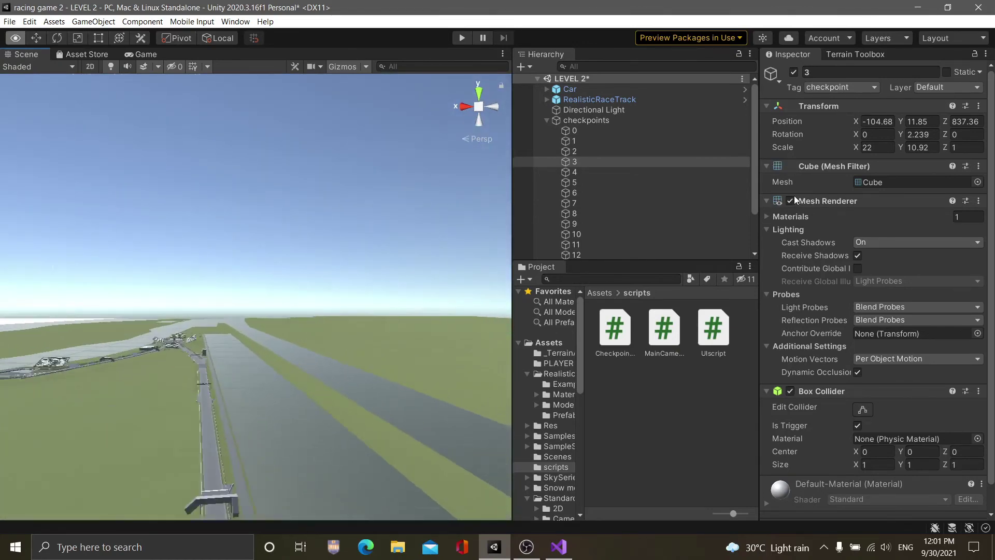
pyautogui.moveTo(775, 157); pyautogui.dragTo(768, 215, button='right')
pyautogui.moveTo(377, 194); pyautogui.dragTo(794, 312, button='right')
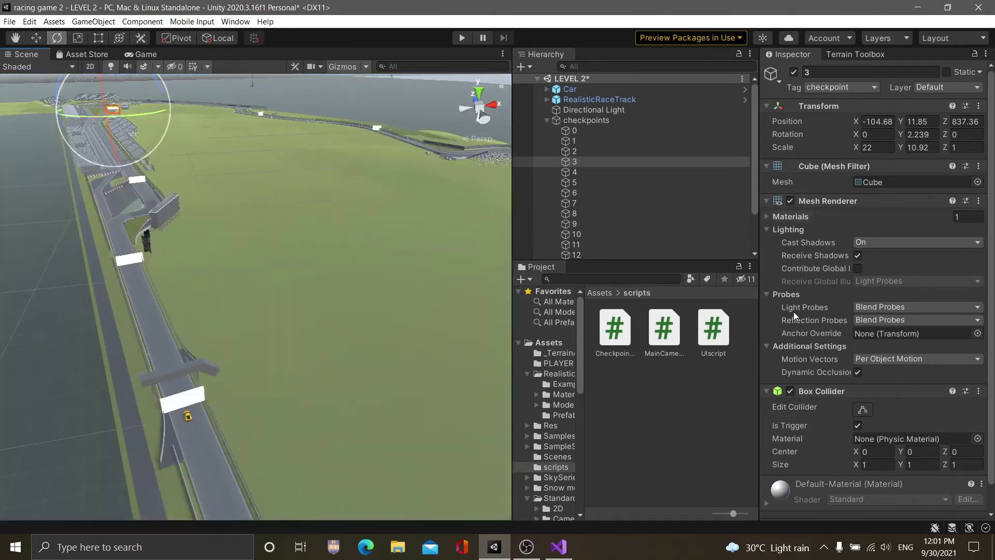
# - Collapse the checkpoints group, frame the Car, and do a test run showing the warning immediately
pyautogui.click(549, 120)
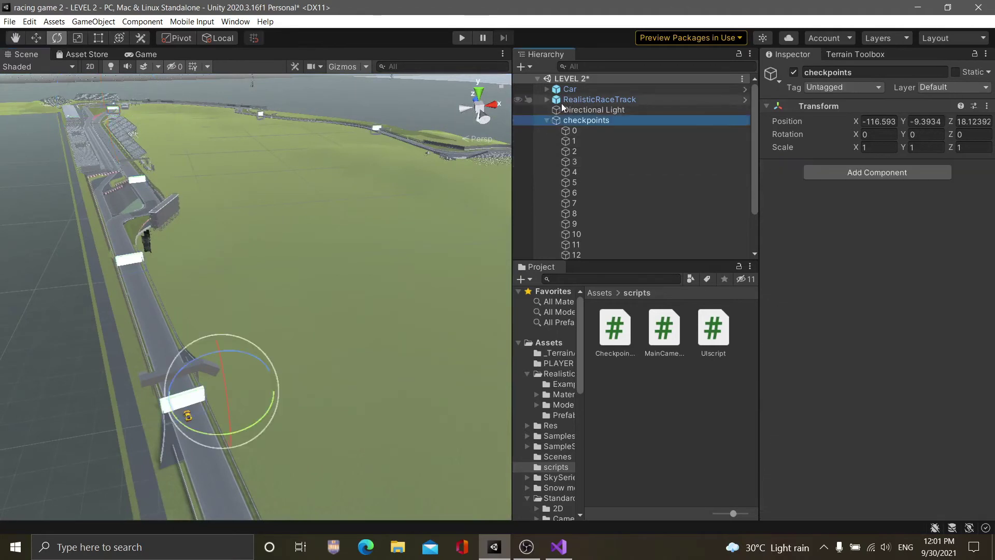
pyautogui.click(546, 120)
pyautogui.click(568, 92)
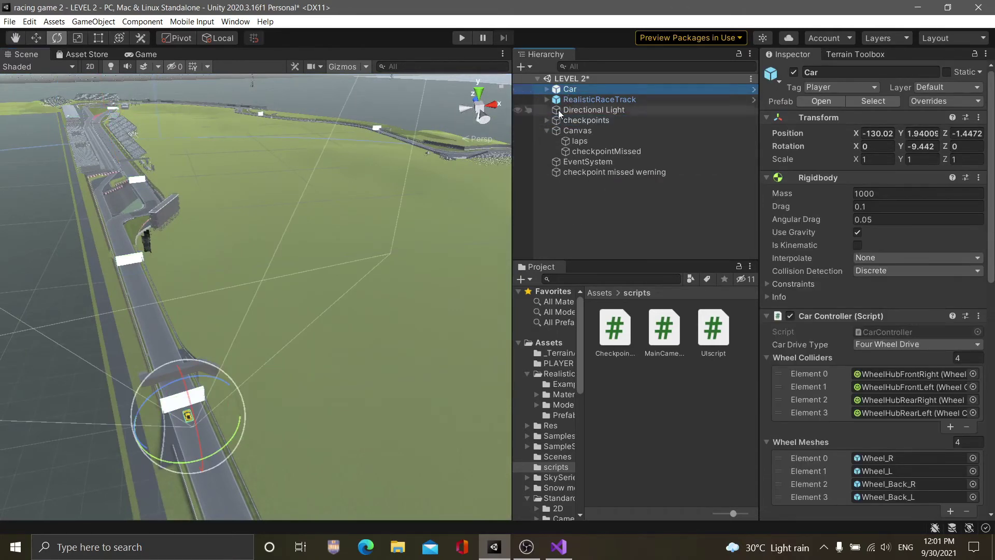
pyautogui.press('f')
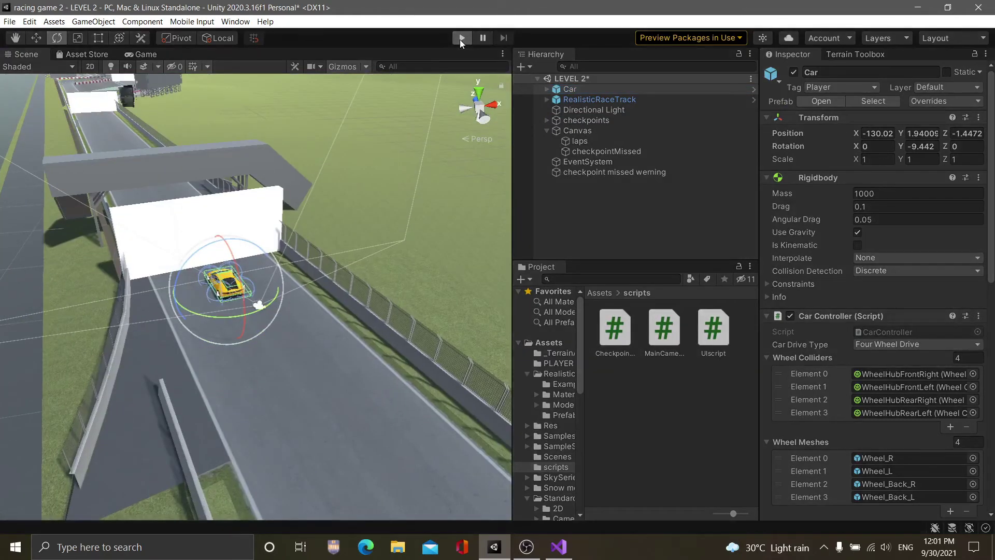
pyautogui.hotkey('ctrl', 'p')
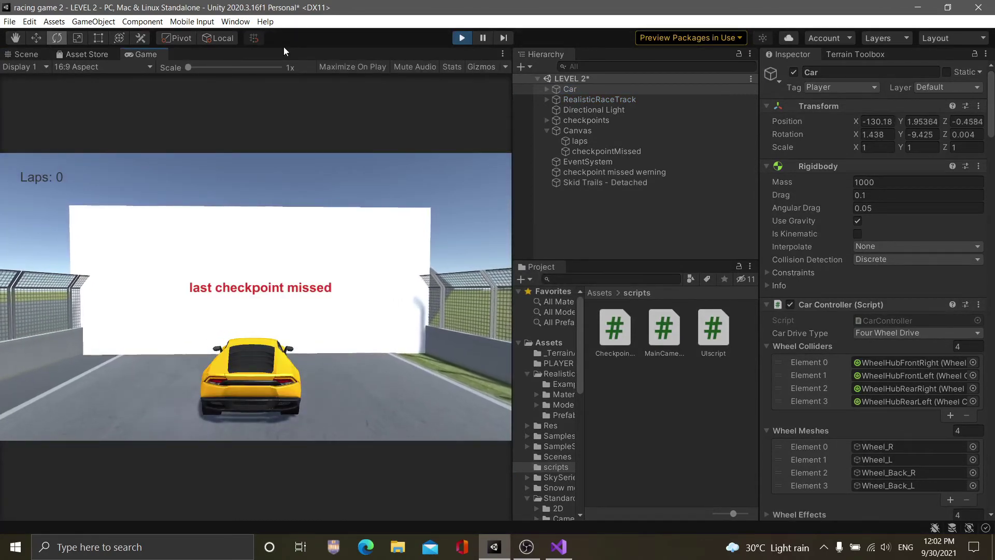
pyautogui.click(461, 38)
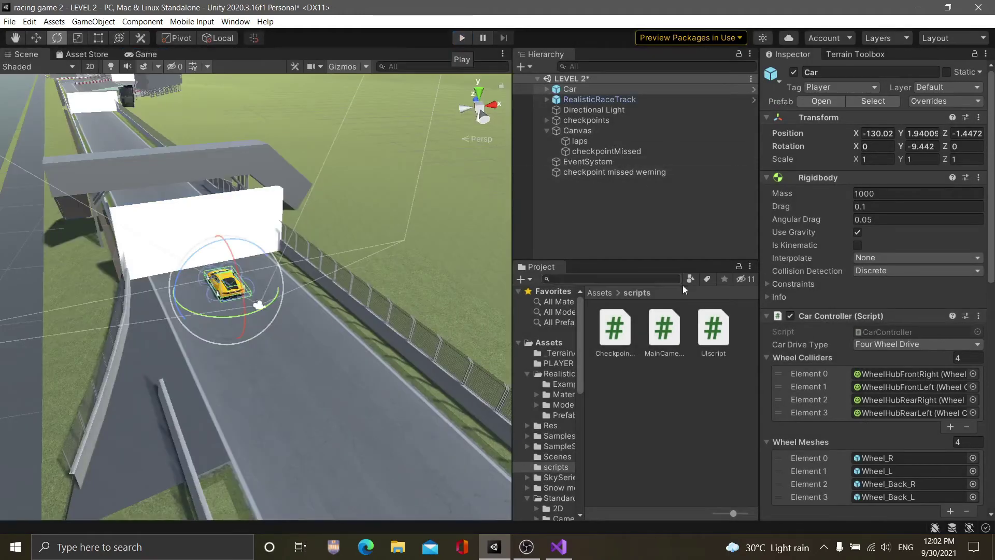
# - Deactivate the 'checkpoint missed werning' object and briefly start and stop a test run
pyautogui.click(612, 176)
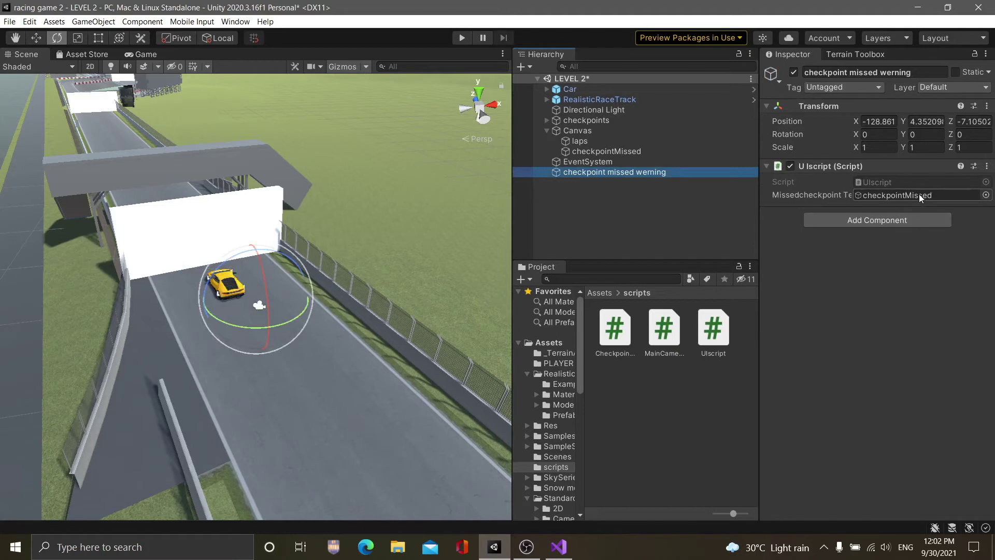
pyautogui.click(797, 74)
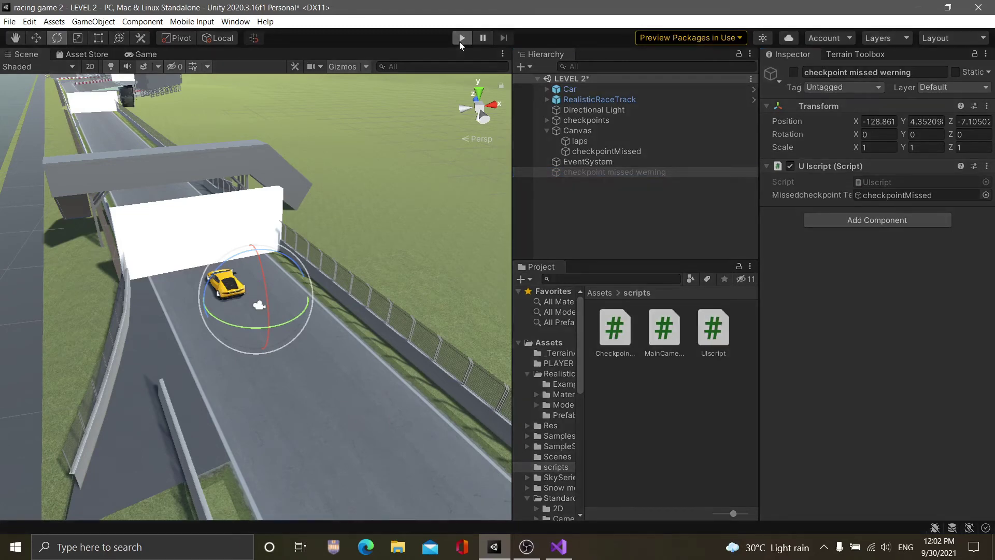
pyautogui.click(460, 38)
pyautogui.click(460, 38)
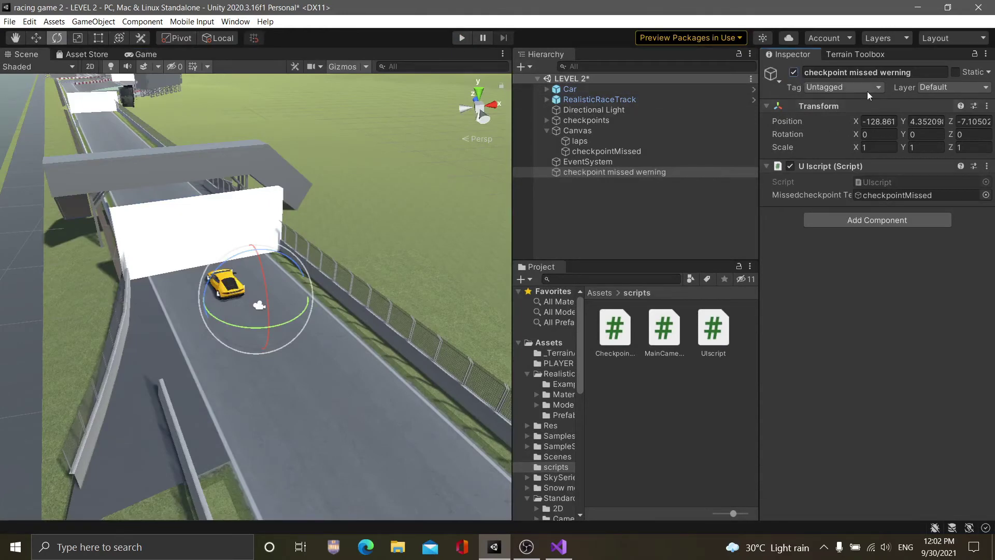
# - Deactivate the checkpointMissed text object and start a new test run
pyautogui.click(586, 152)
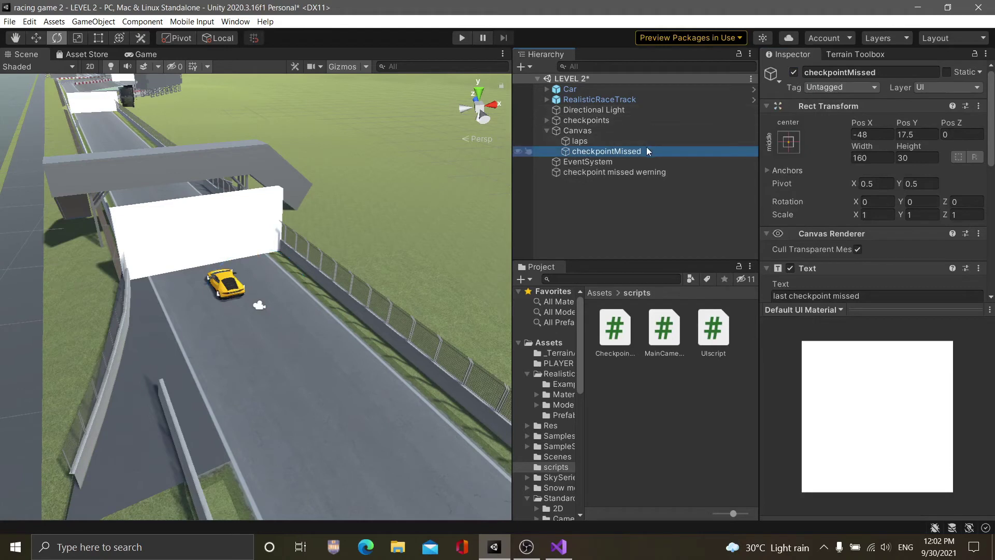
pyautogui.click(794, 73)
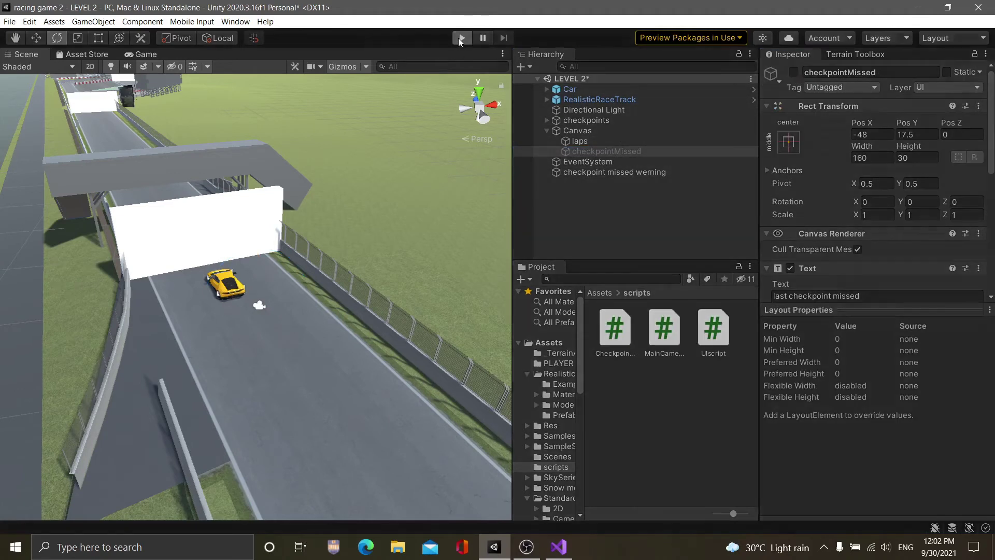
pyautogui.click(458, 38)
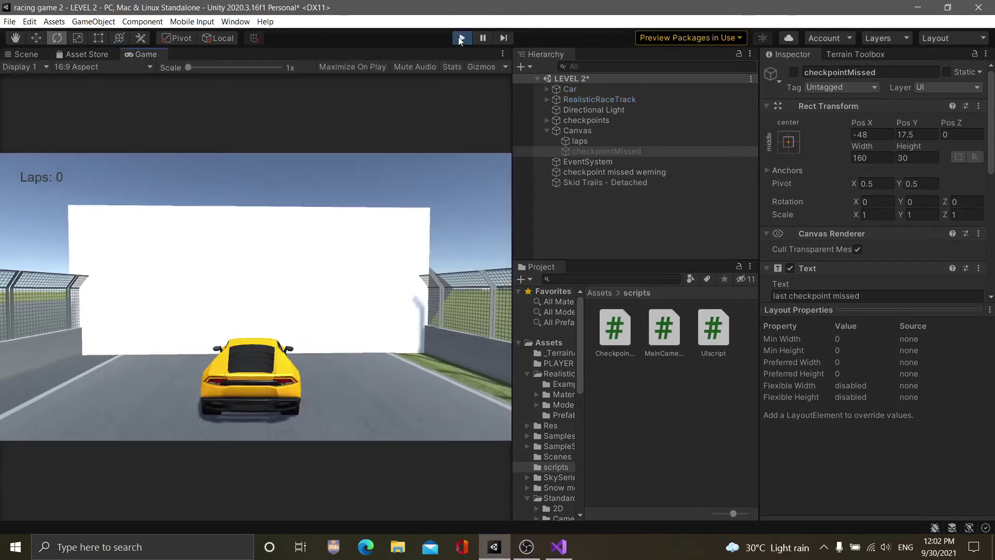
# - Drive the car with W, A and D around the track to Lap 1, skipping a checkpoint
pyautogui.press('w')
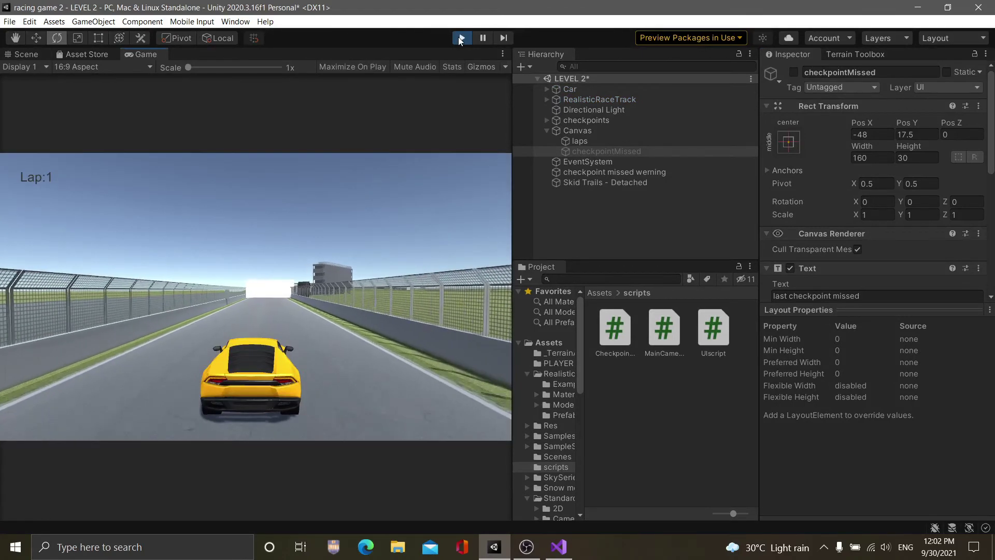
pyautogui.press('w')
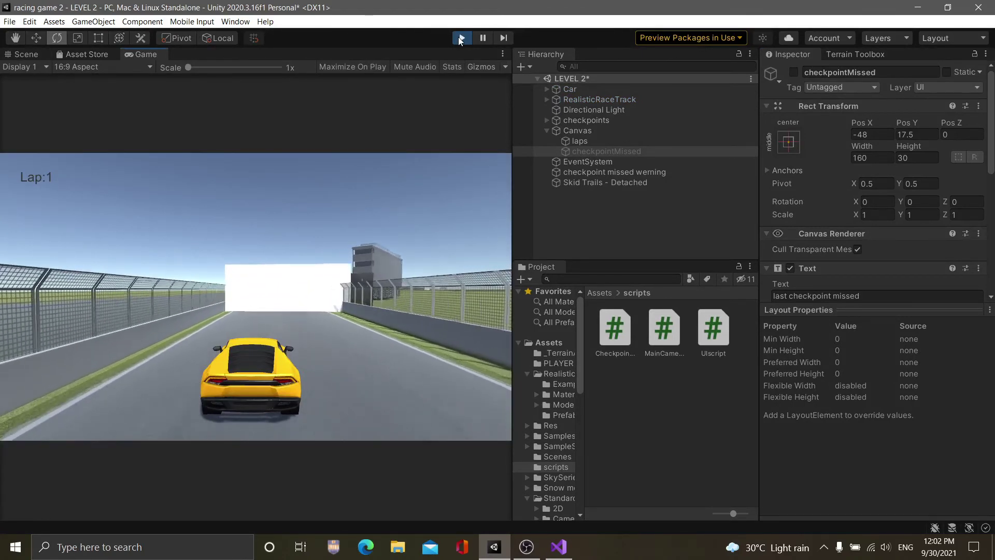
pyautogui.press('w')
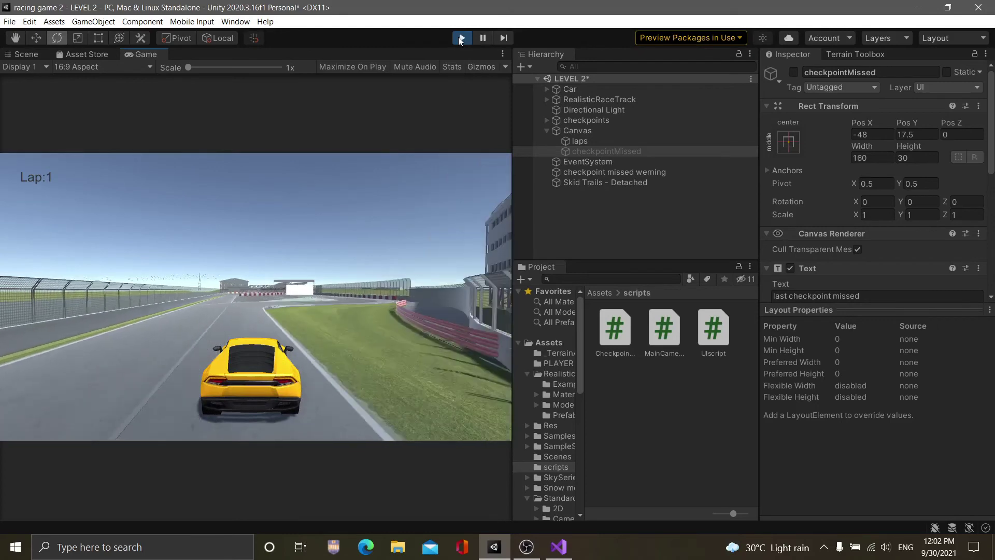
pyautogui.press('d')
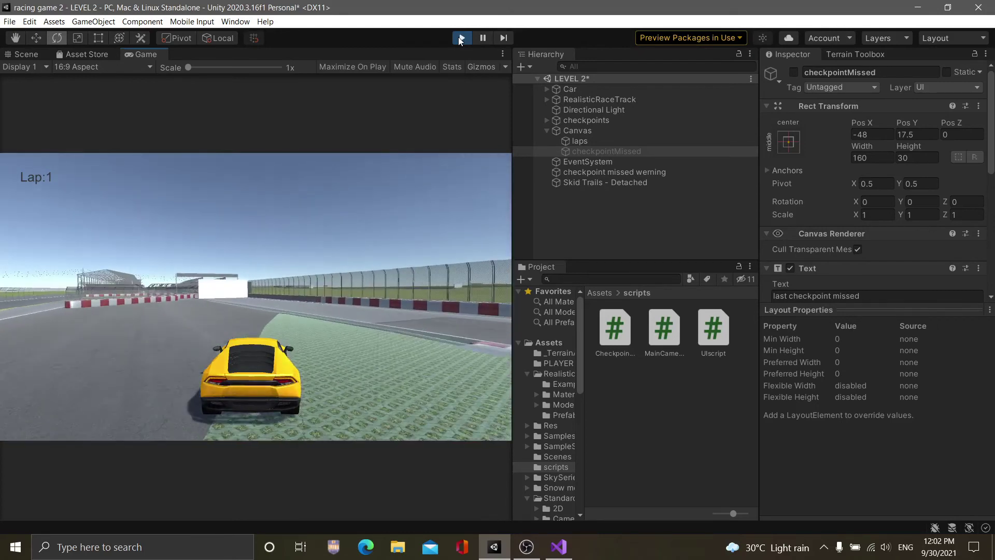
pyautogui.press('a')
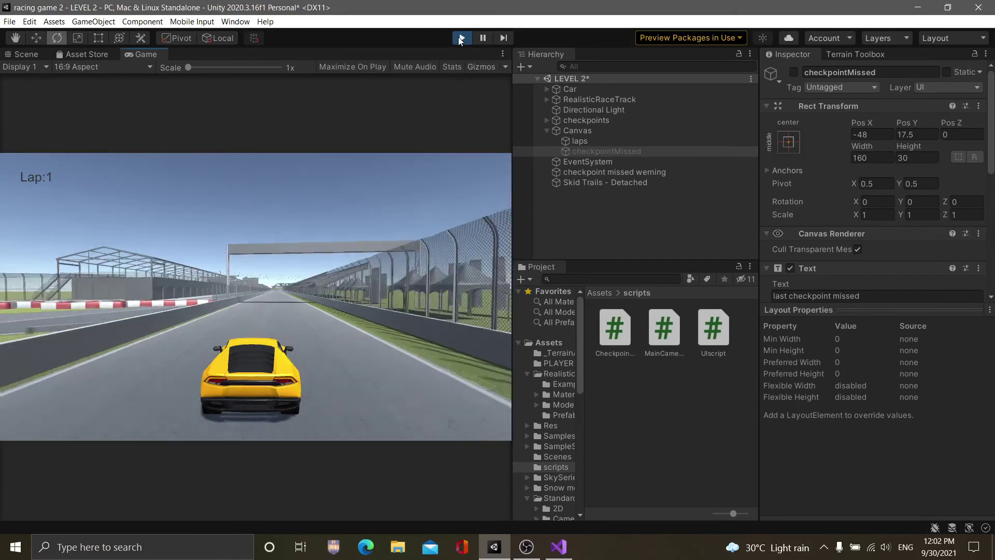
pyautogui.press('w')
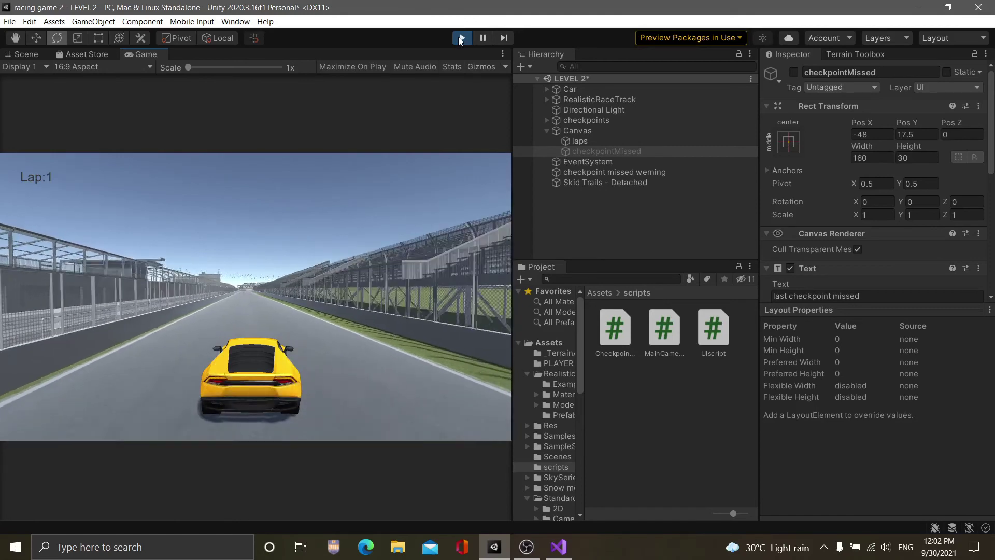
pyautogui.press('w')
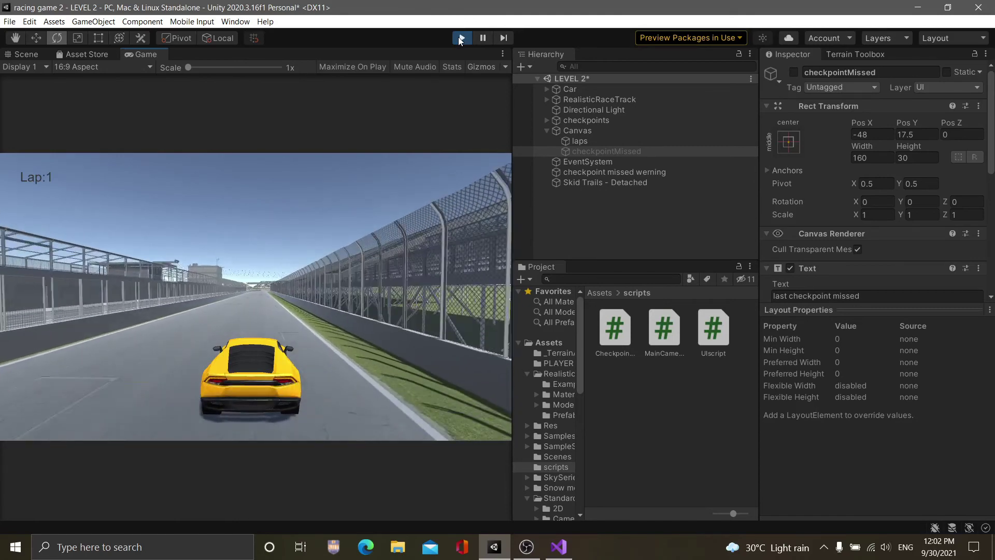
pyautogui.press('a')
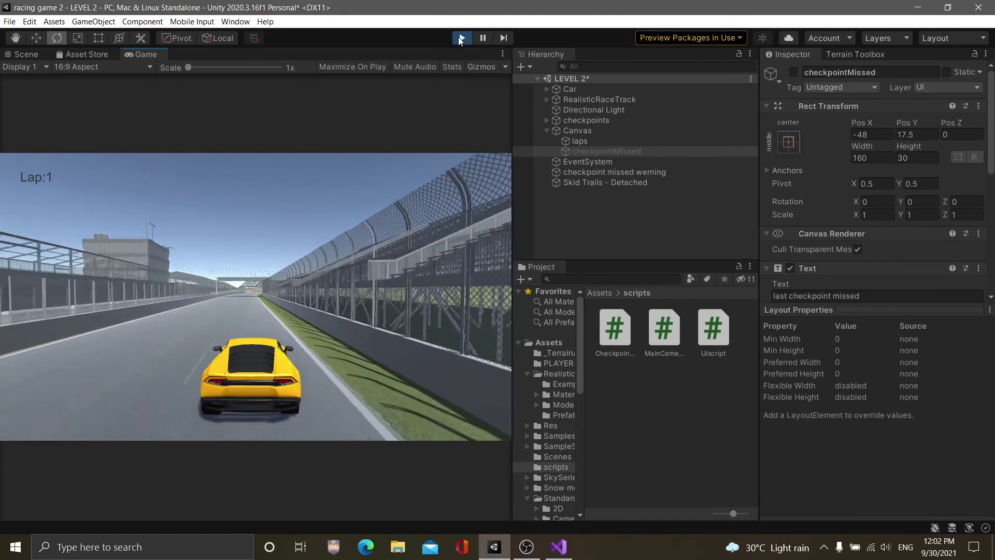
pyautogui.press('w')
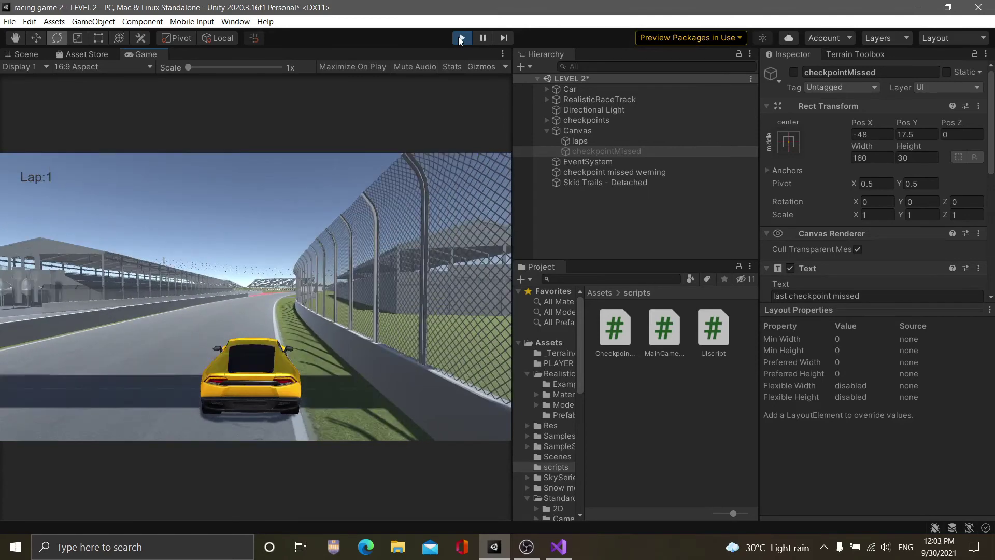
pyautogui.press('a')
pyautogui.press('a')
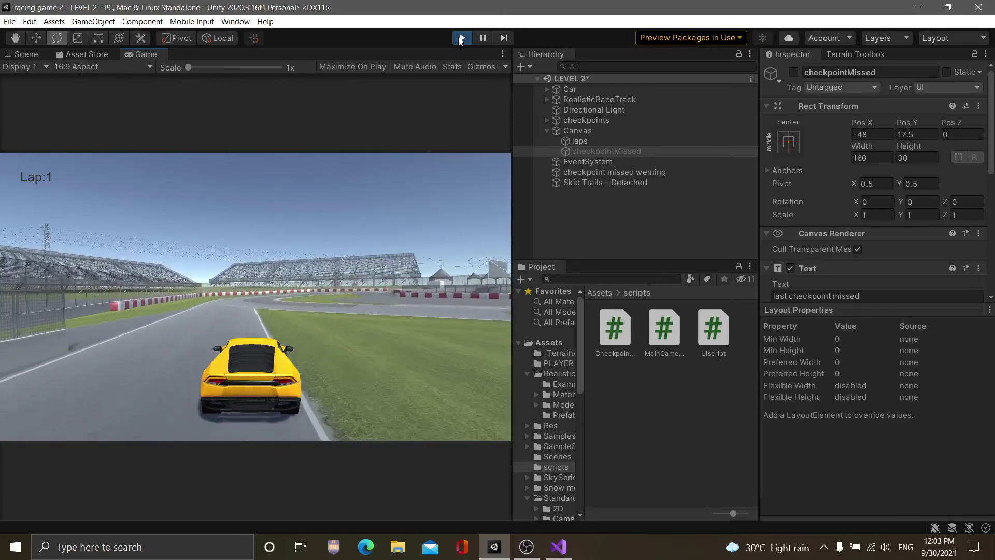
pyautogui.press('a')
pyautogui.press('d')
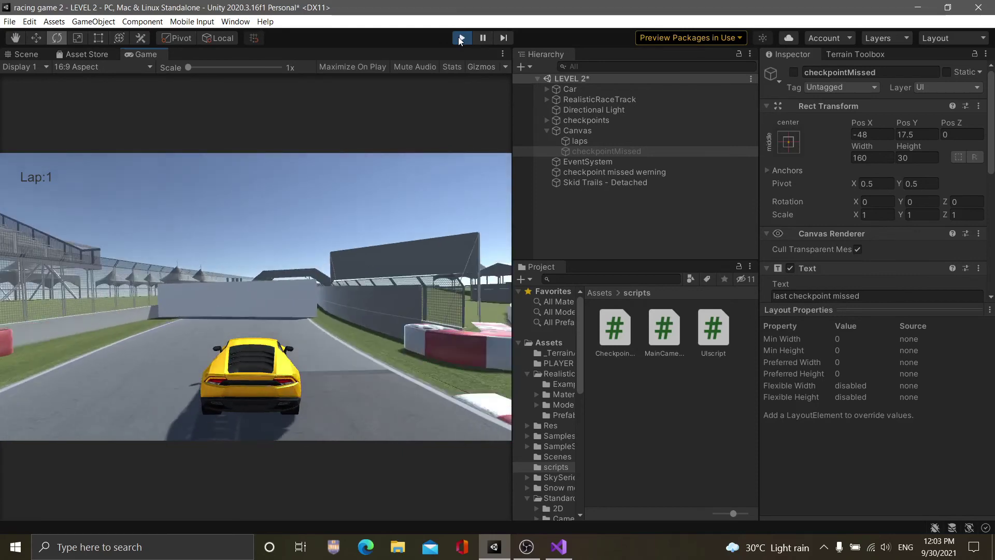
pyautogui.press('d')
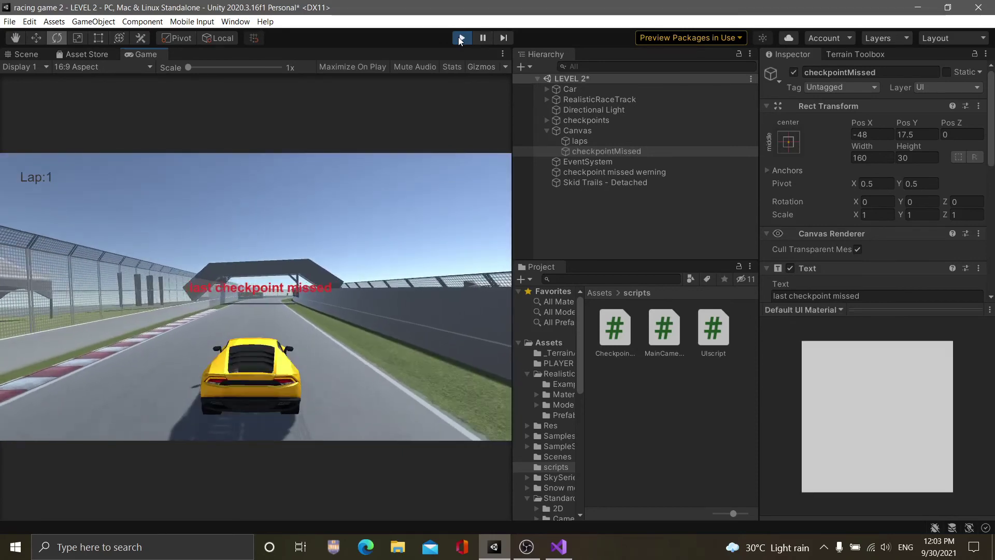
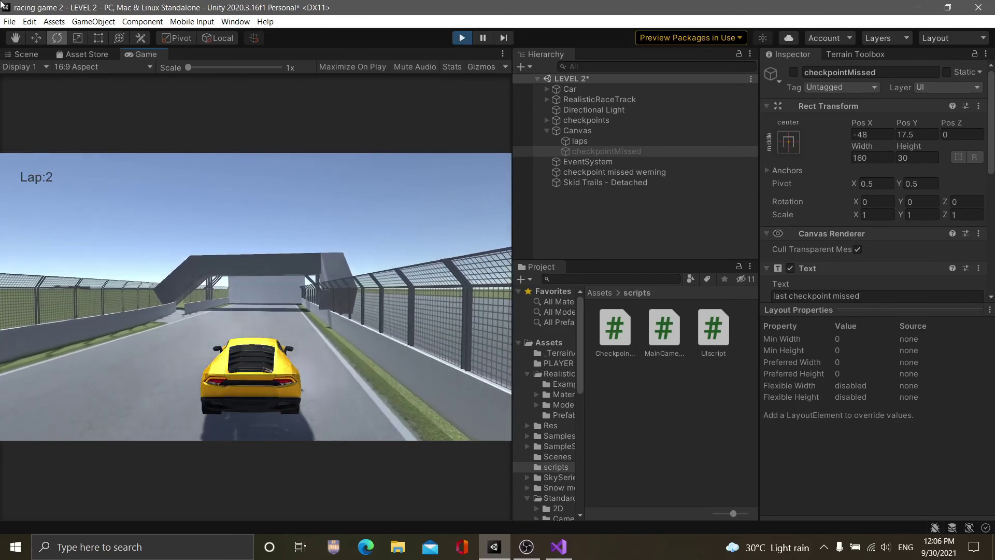
# - Stop play mode and expand Car and its Colliders group in the Hierarchy
pyautogui.click(467, 42)
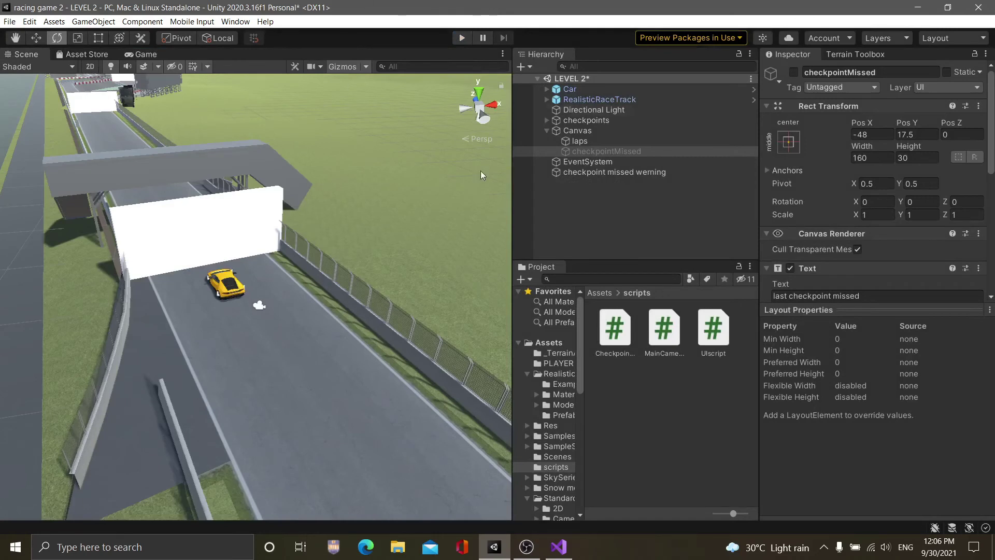
pyautogui.click(568, 90)
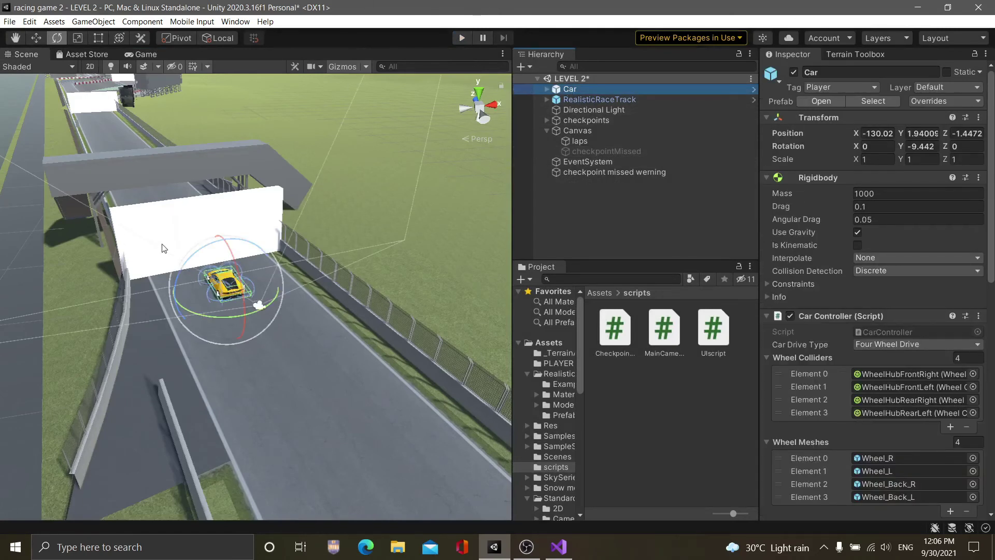
pyautogui.click(547, 89)
pyautogui.click(555, 100)
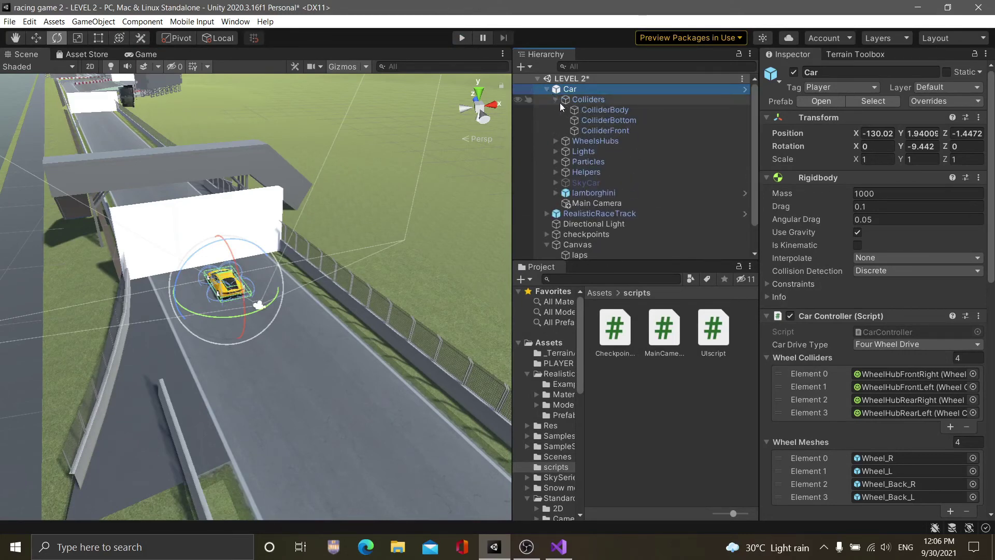
# - Zoom and orbit the scene view in close around the yellow car
pyautogui.moveTo(311, 363)
pyautogui.keyDown('alt'); pyautogui.mouseDown()
pyautogui.moveTo(295, 307)
pyautogui.moveTo(332, 363)
pyautogui.mouseUp(); pyautogui.keyUp('alt')
pyautogui.scroll(5, 377, 441)
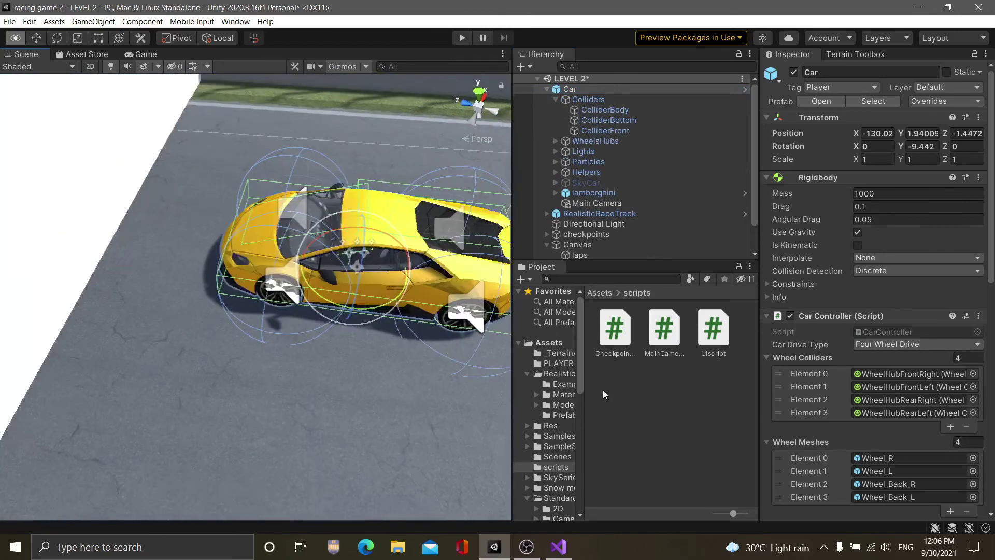
pyautogui.click(377, 441)
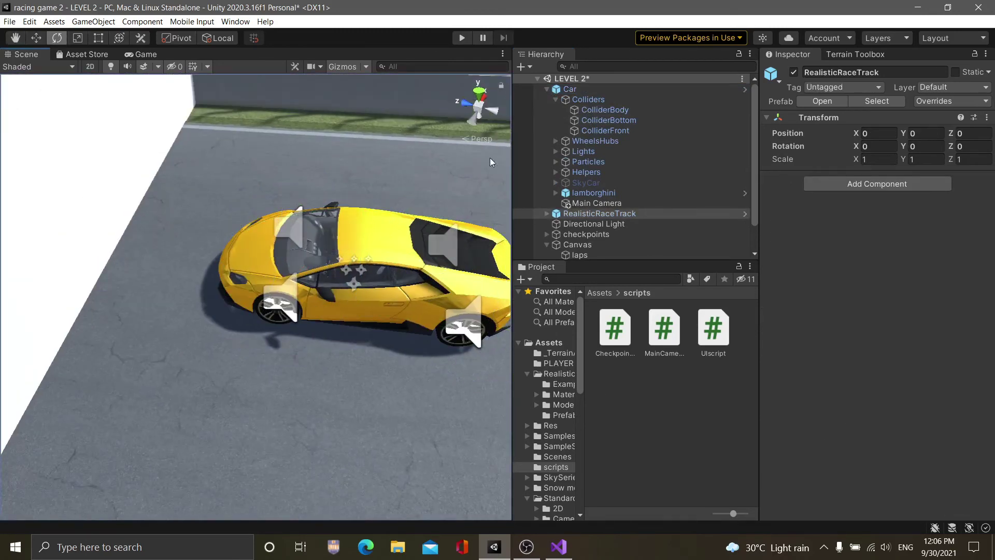
pyautogui.keyDown('alt'); pyautogui.moveTo(376, 405); pyautogui.dragTo(426, 397); pyautogui.keyUp('alt')
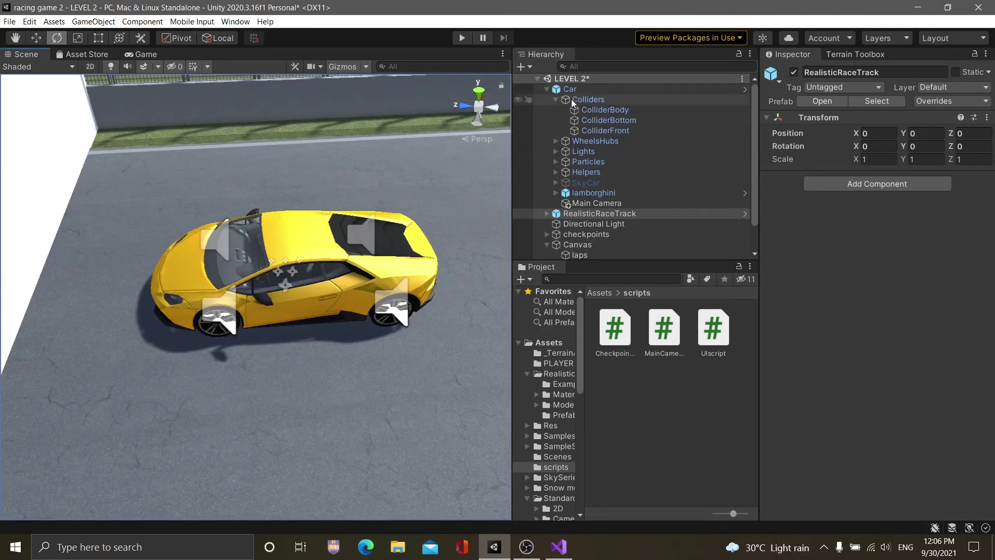
# - Inspect the three collider objects and deactivate ColliderBottom
pyautogui.click(586, 111)
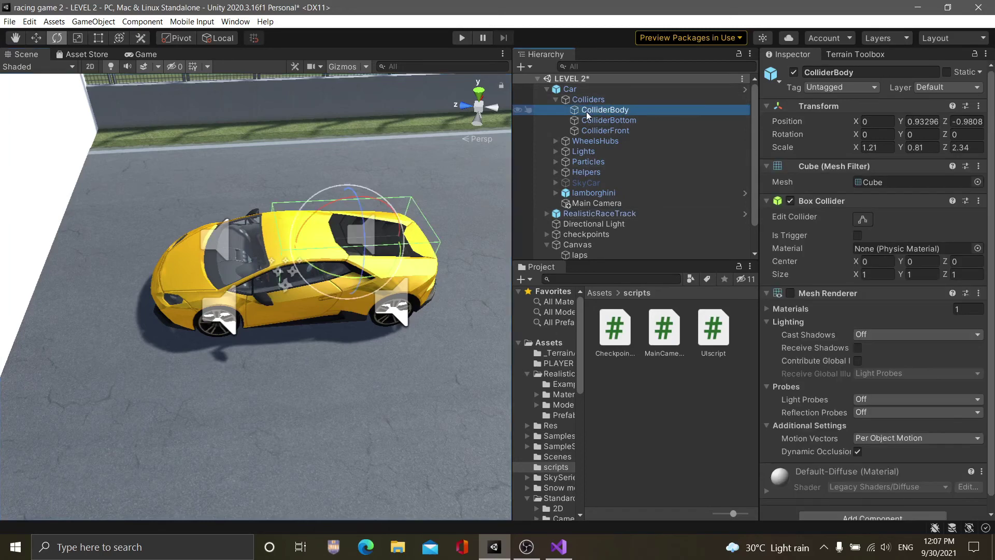
pyautogui.click(608, 121)
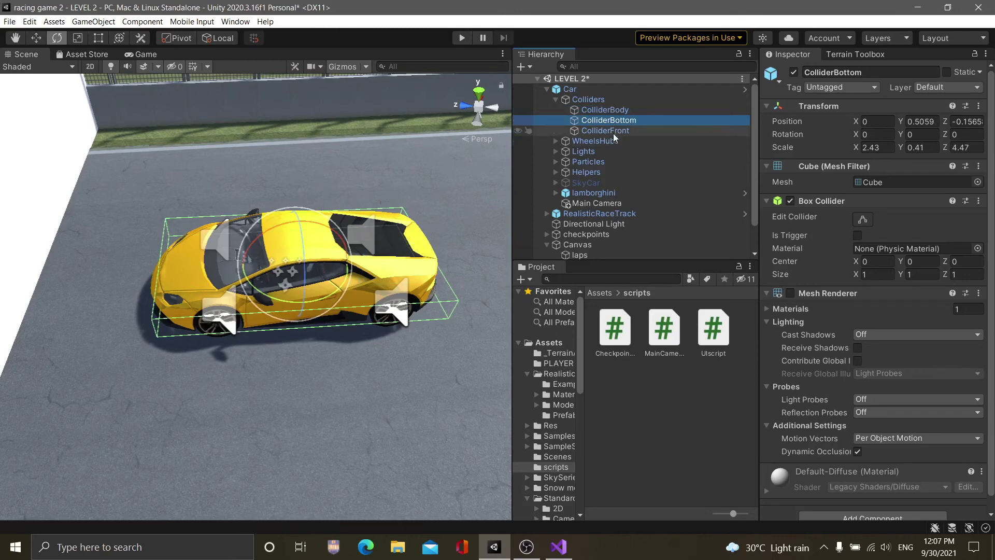
pyautogui.click(613, 130)
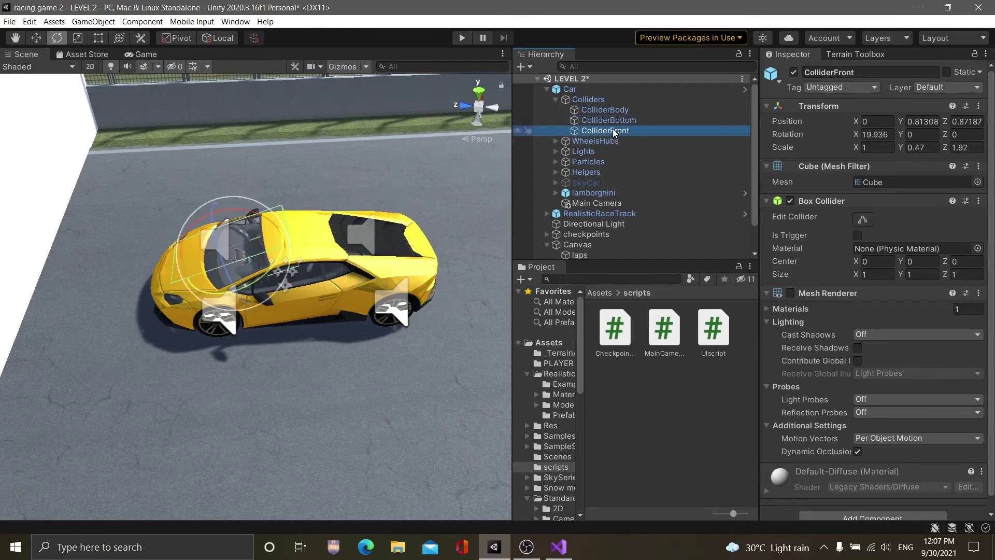
pyautogui.click(613, 122)
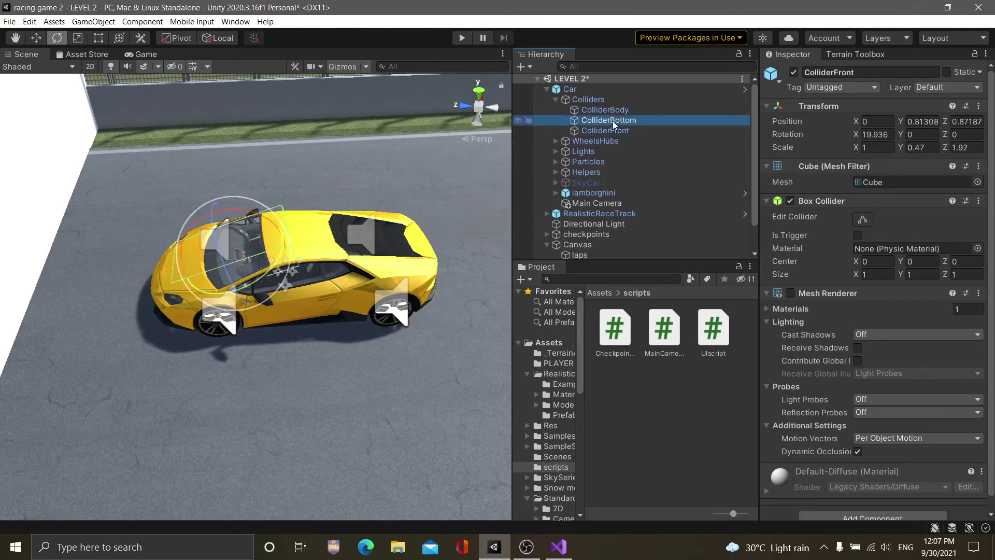
pyautogui.click(793, 72)
# - Deactivate ColliderFront and reselect ColliderBody for resizing
pyautogui.click(640, 129)
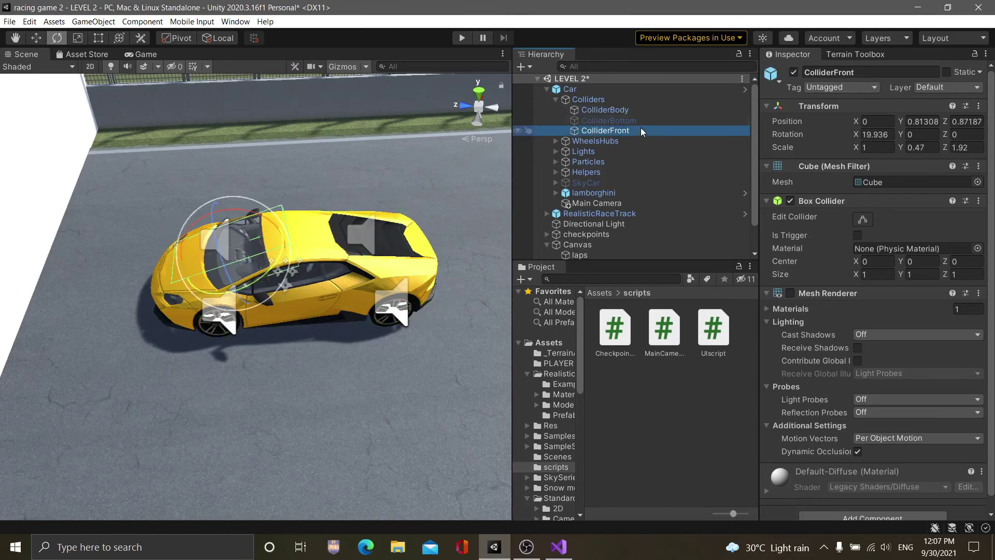
pyautogui.click(794, 72)
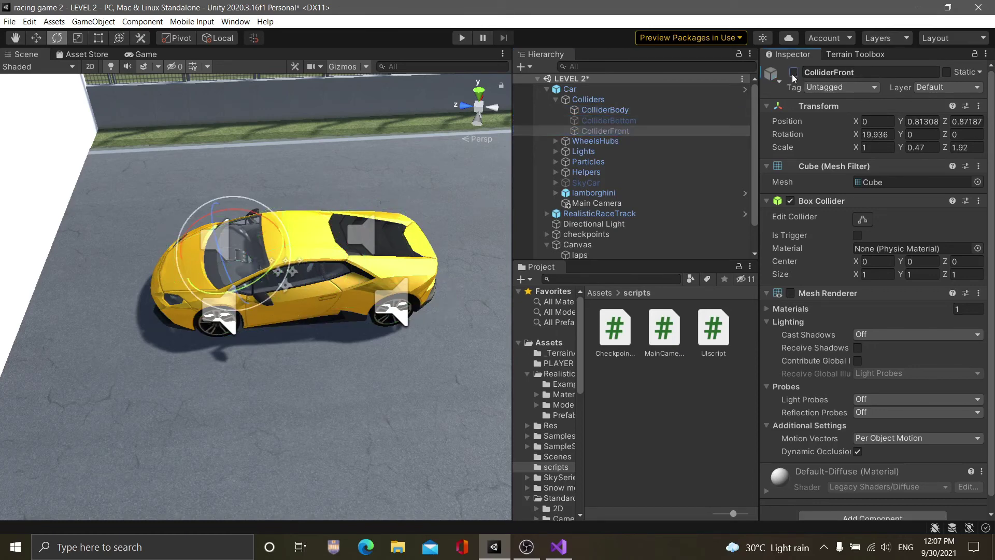
pyautogui.click(605, 110)
pyautogui.click(426, 244)
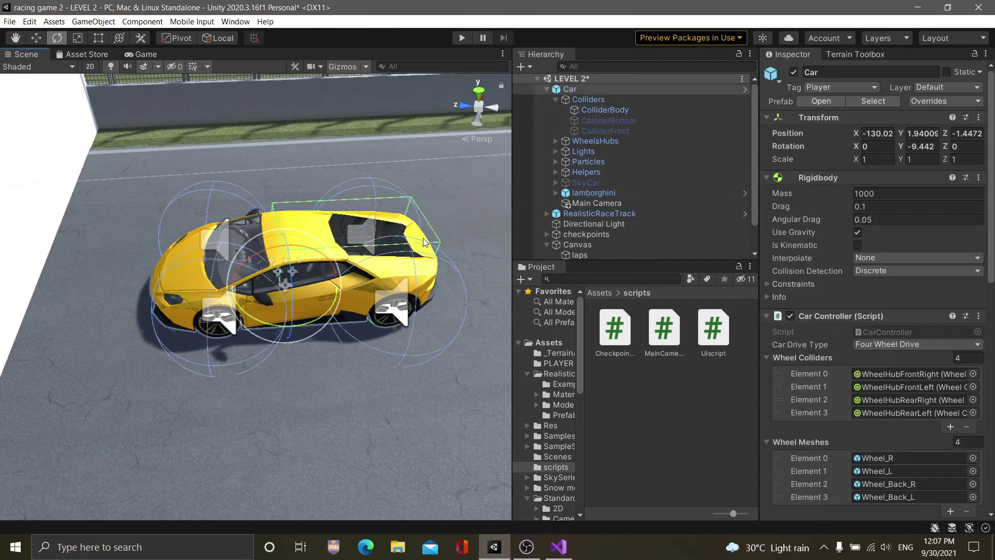
pyautogui.click(442, 243)
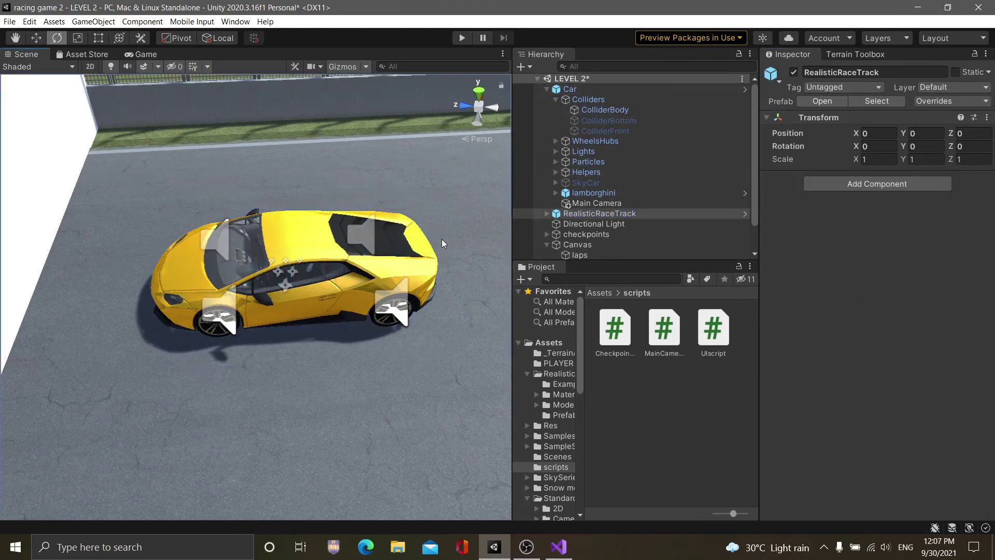
pyautogui.click(575, 113)
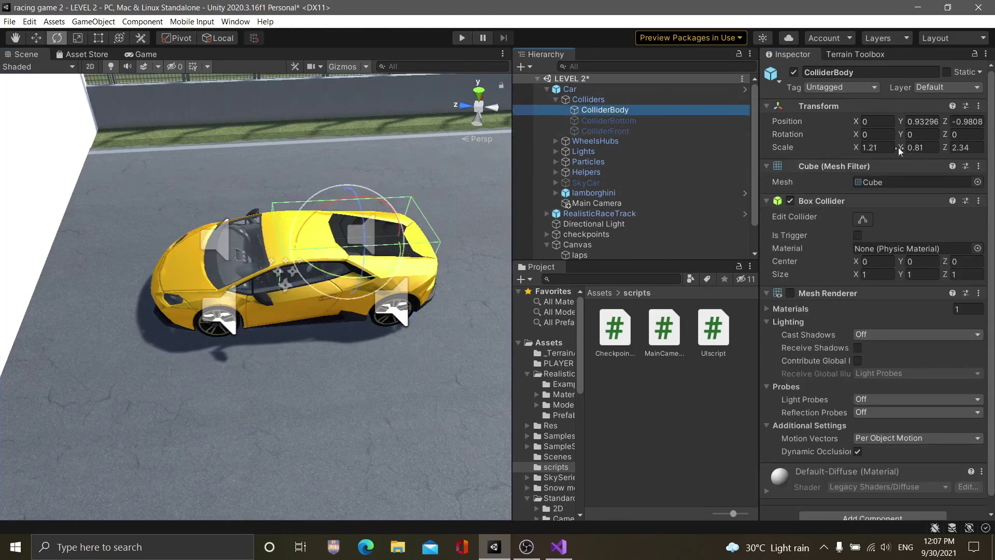
# - Adjust ColliderBody's box size along X, then orbit around the car
pyautogui.moveTo(858, 147); pyautogui.dragTo(883, 150)
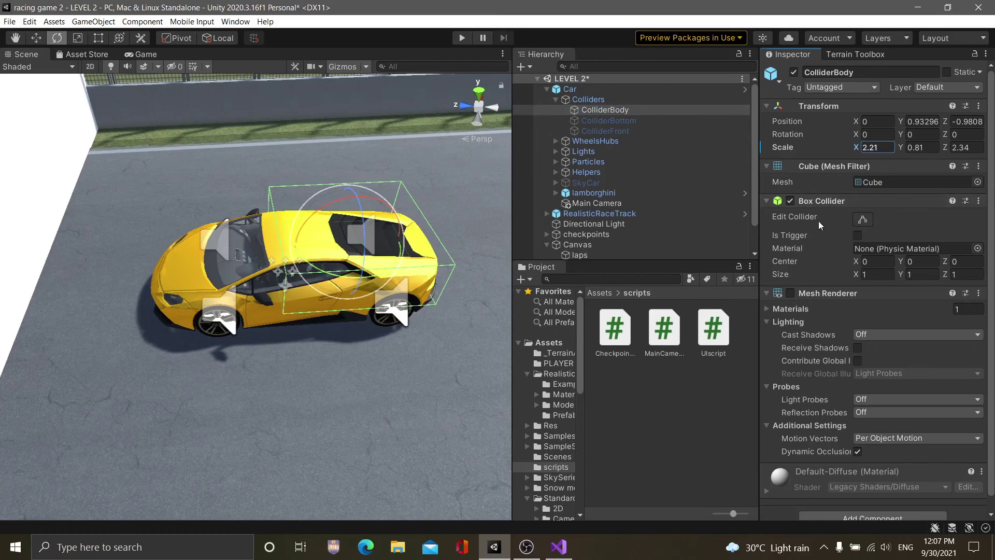
pyautogui.click(863, 219)
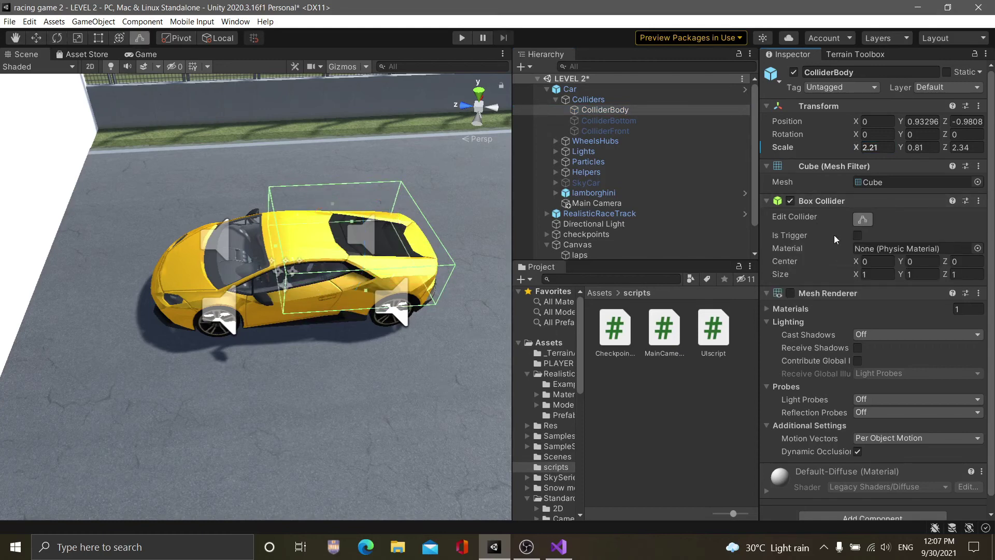
pyautogui.click(863, 222)
pyautogui.moveTo(465, 403)
pyautogui.keyDown('alt'); pyautogui.mouseDown()
pyautogui.moveTo(527, 440)
pyautogui.moveTo(569, 26)
pyautogui.moveTo(564, 420)
pyautogui.moveTo(312, 276)
pyautogui.moveTo(124, 300)
pyautogui.mouseUp(); pyautogui.keyUp('alt')
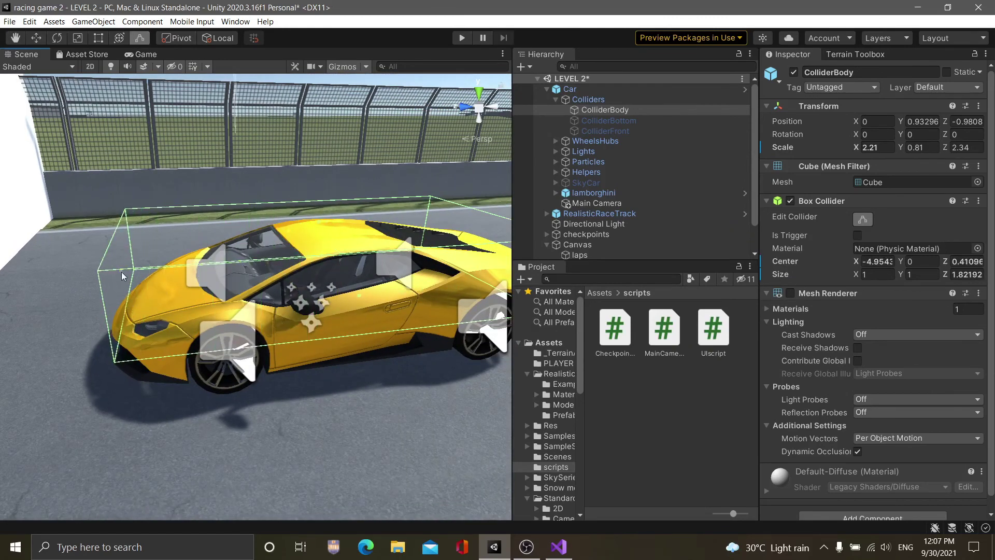
pyautogui.keyDown('alt'); pyautogui.moveTo(409, 393); pyautogui.dragTo(398, 378); pyautogui.keyUp('alt')
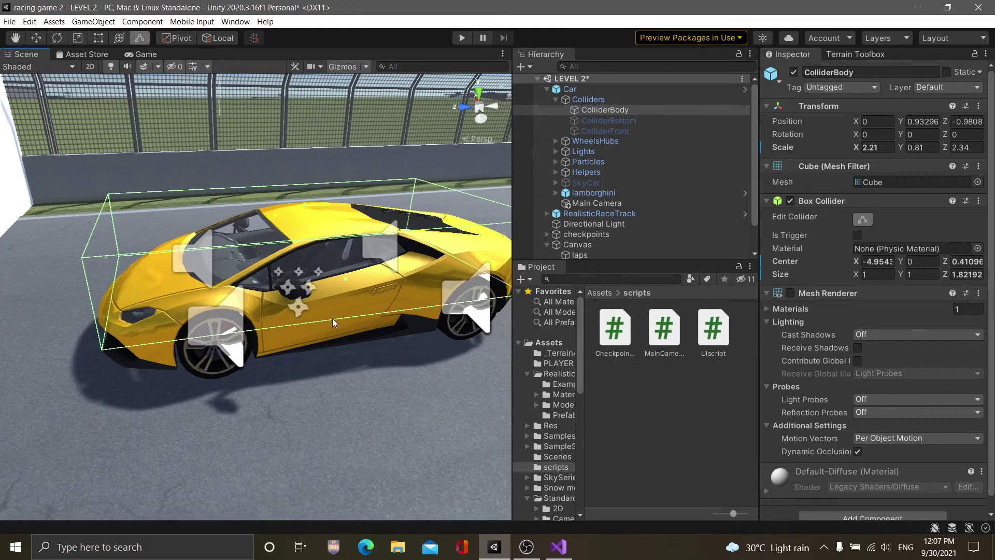
# - Pull the box collider's right face inward to about Size X 1.06
pyautogui.moveTo(345, 281)
pyautogui.mouseDown()
pyautogui.moveTo(419, 379)
pyautogui.moveTo(674, 333)
pyautogui.moveTo(215, 298)
pyautogui.moveTo(311, 289)
pyautogui.mouseUp()
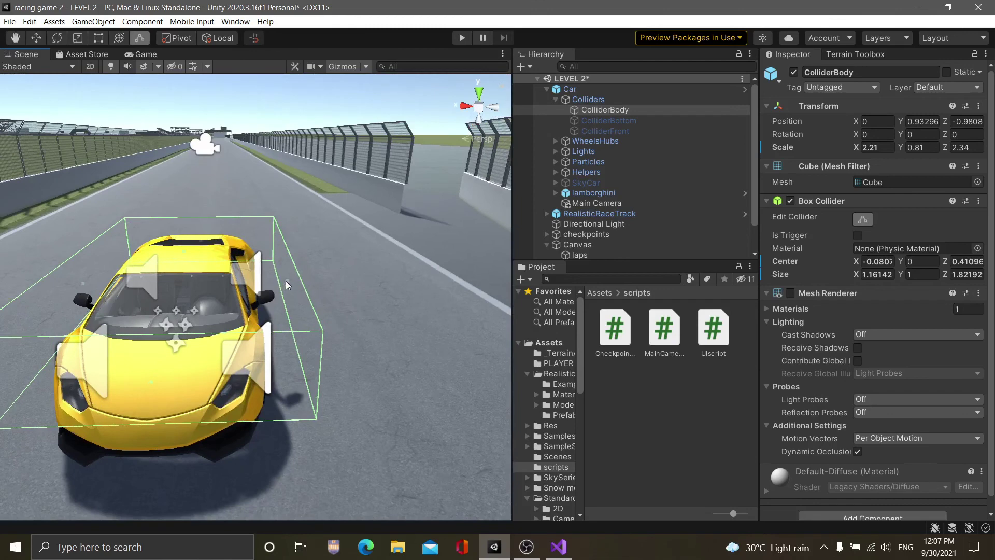
pyautogui.moveTo(285, 281); pyautogui.dragTo(268, 283)
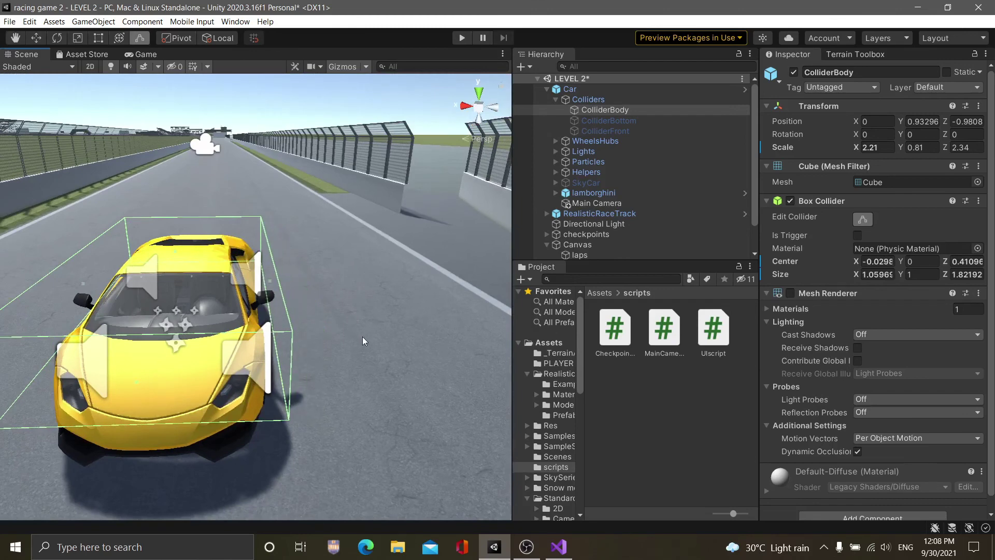
pyautogui.moveTo(363, 340)
pyautogui.keyDown('alt'); pyautogui.mouseDown()
pyautogui.moveTo(404, 346)
pyautogui.moveTo(332, 289)
pyautogui.mouseUp(); pyautogui.keyUp('alt')
# - Reselect ColliderBody and trim its box collider's left face to Size X 0.99375
pyautogui.click(309, 278)
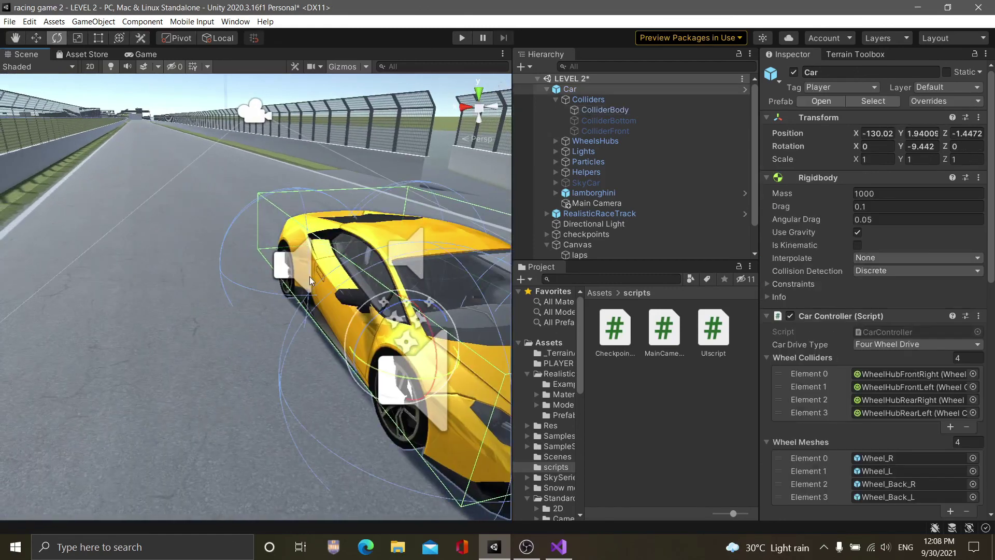
pyautogui.click(610, 110)
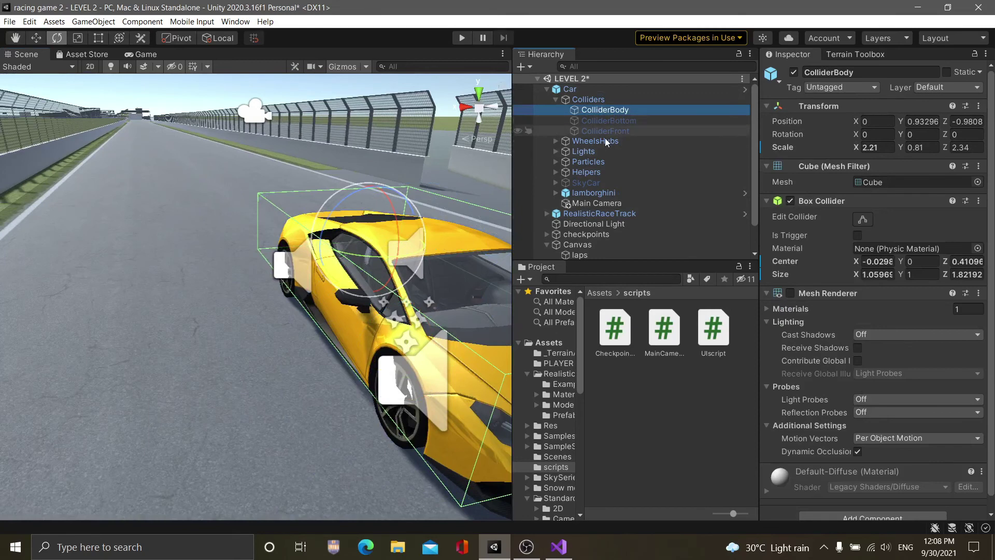
pyautogui.keyDown('alt'); pyautogui.moveTo(357, 305); pyautogui.dragTo(467, 291); pyautogui.keyUp('alt')
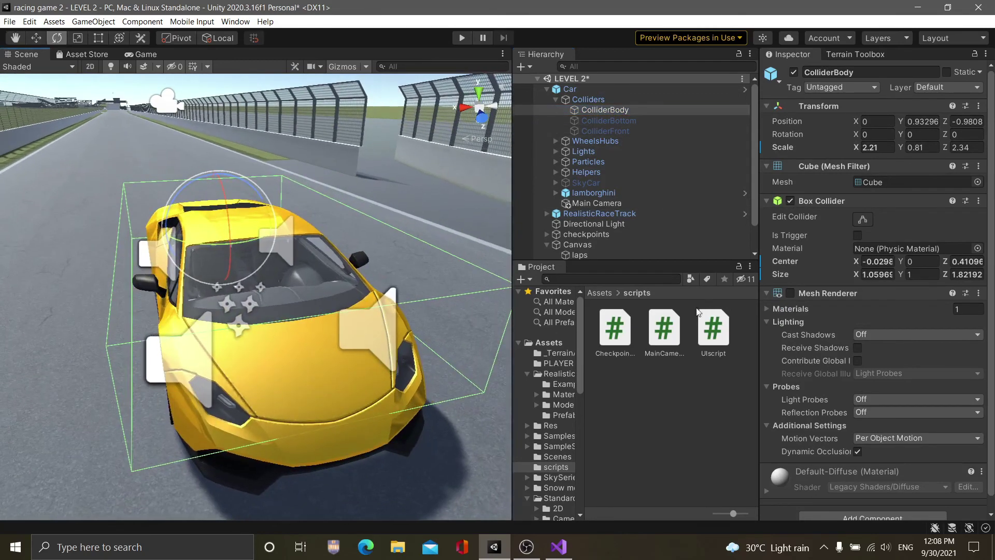
pyautogui.click(862, 219)
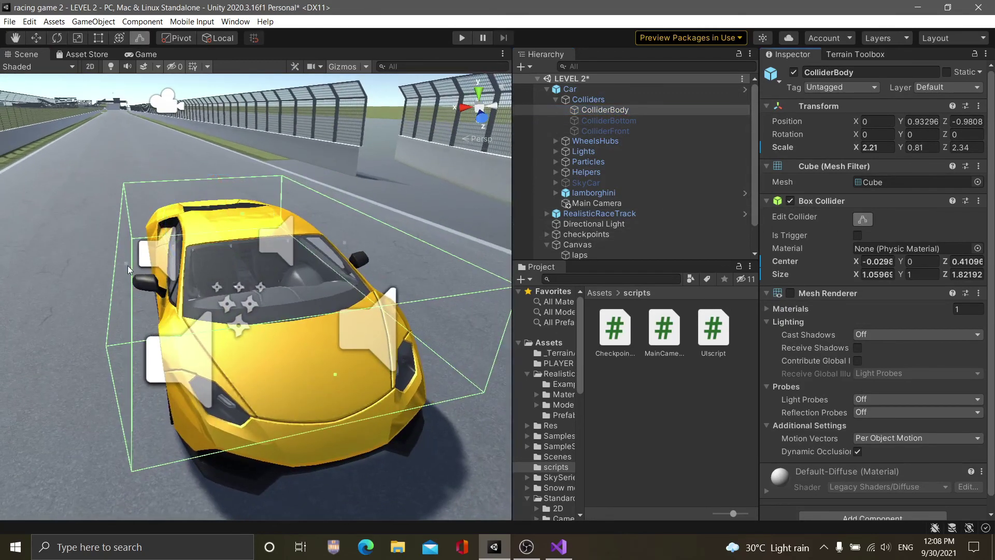
pyautogui.moveTo(126, 264); pyautogui.dragTo(142, 263)
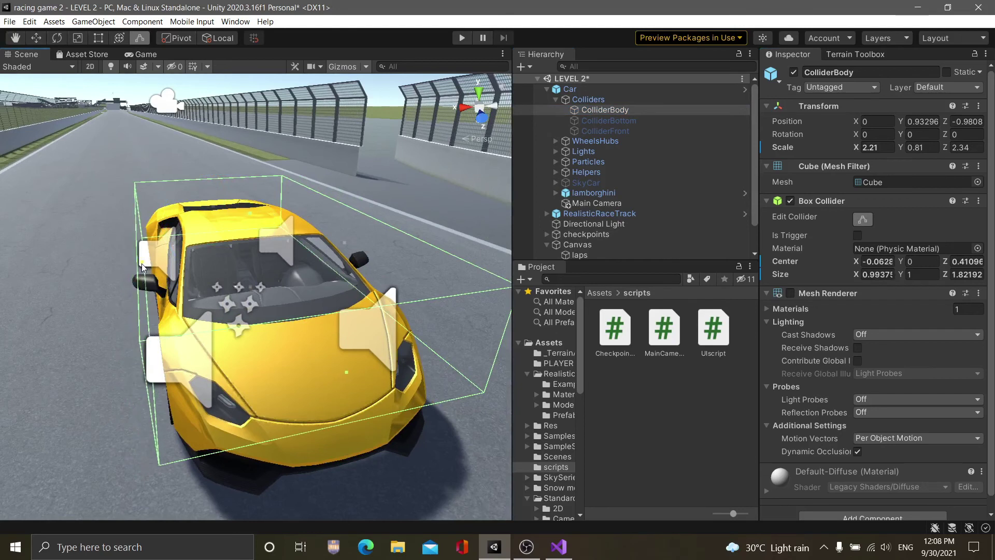
# - Reset ColliderBody's X rotation to 0 after tilting it
pyautogui.click(57, 38)
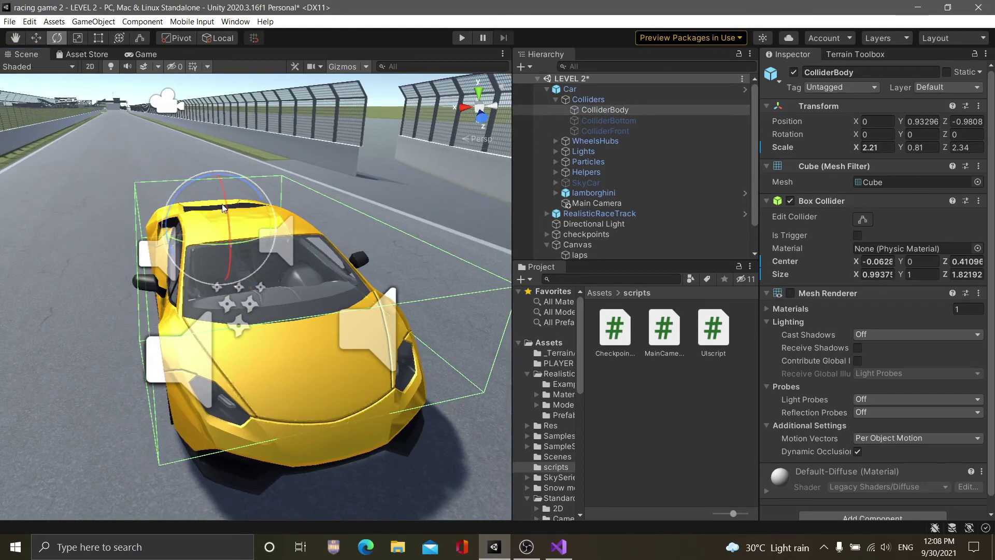
pyautogui.moveTo(225, 197)
pyautogui.mouseDown()
pyautogui.moveTo(228, 210)
pyautogui.moveTo(462, 300)
pyautogui.mouseUp()
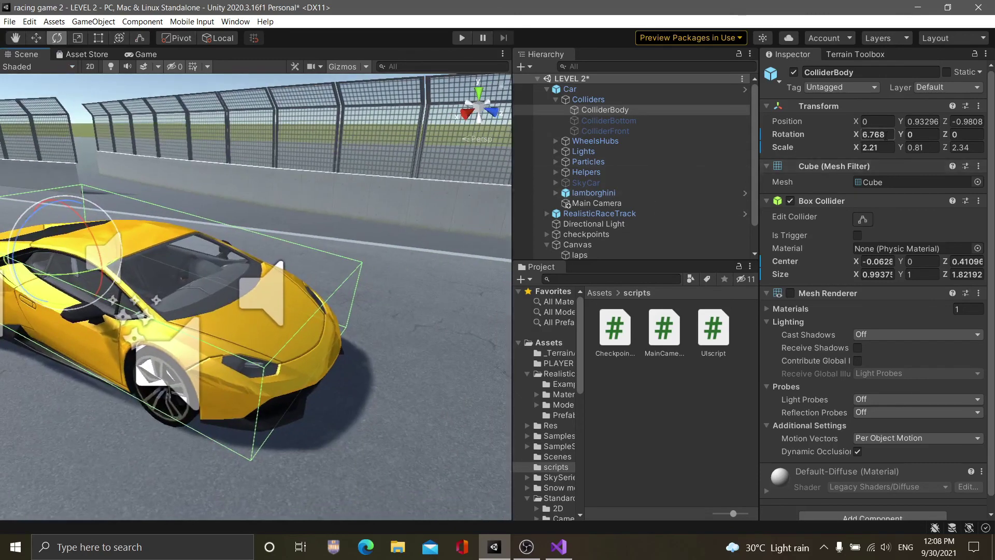
pyautogui.click(876, 135)
pyautogui.write('0')
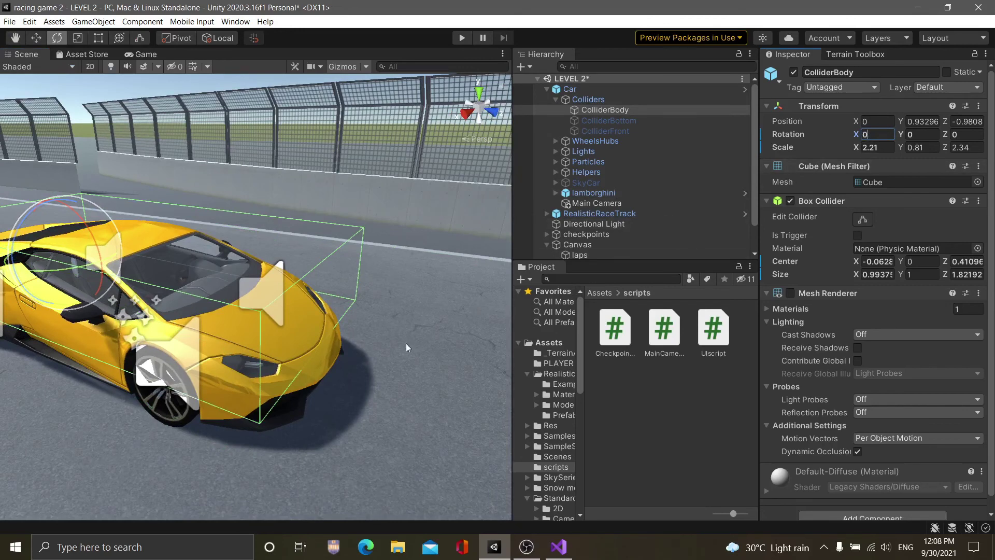
# - Turn Edit Collider back on and orbit toward the car's front wheel
pyautogui.click(863, 219)
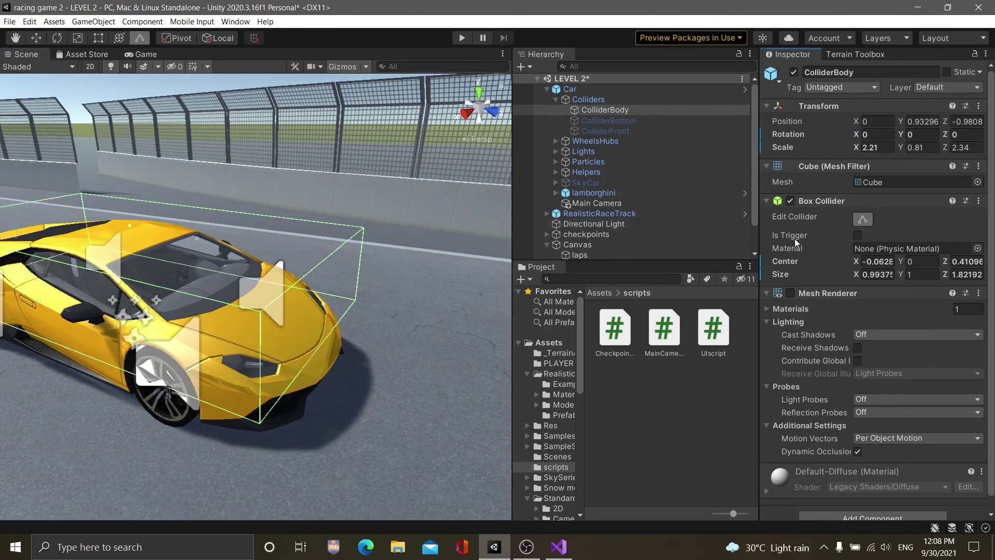
pyautogui.moveTo(259, 363)
pyautogui.keyDown('alt'); pyautogui.mouseDown()
pyautogui.moveTo(211, 402)
pyautogui.moveTo(297, 170)
pyautogui.mouseUp(); pyautogui.keyUp('alt')
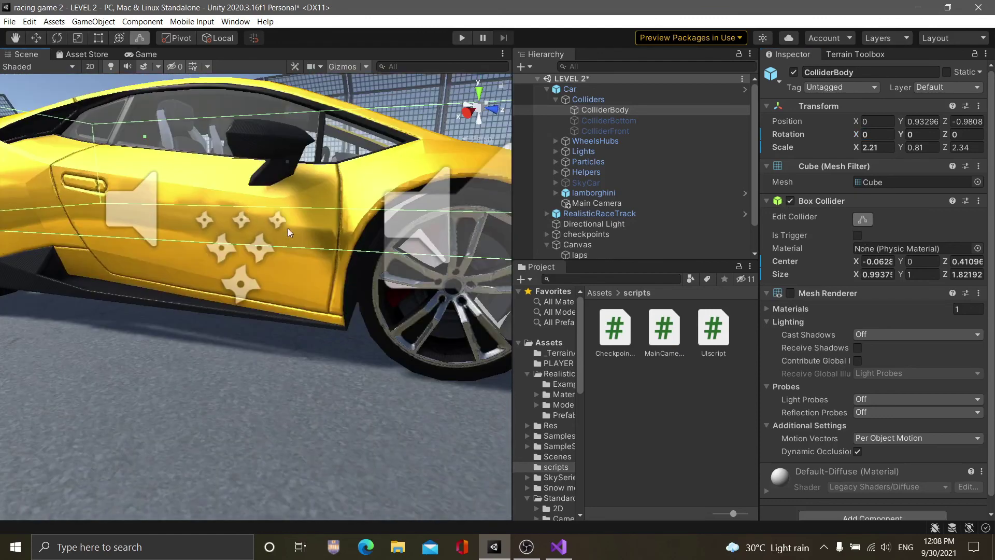
pyautogui.moveTo(380, 252)
pyautogui.keyDown('alt'); pyautogui.mouseDown()
pyautogui.moveTo(476, 241)
pyautogui.moveTo(363, 244)
pyautogui.mouseUp(); pyautogui.keyUp('alt')
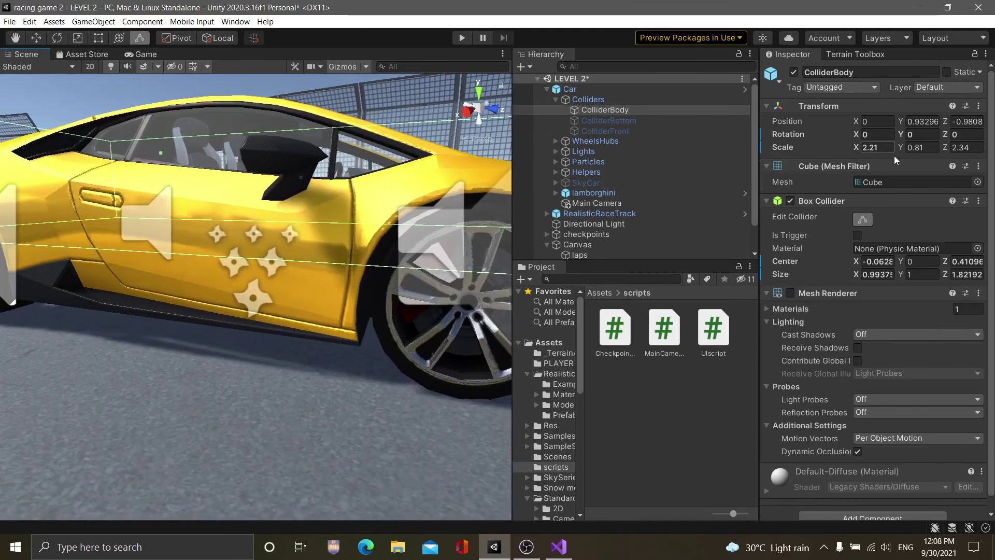
# - Set ColliderBody's Scale Y to 1.73
pyautogui.moveTo(904, 151); pyautogui.dragTo(927, 159)
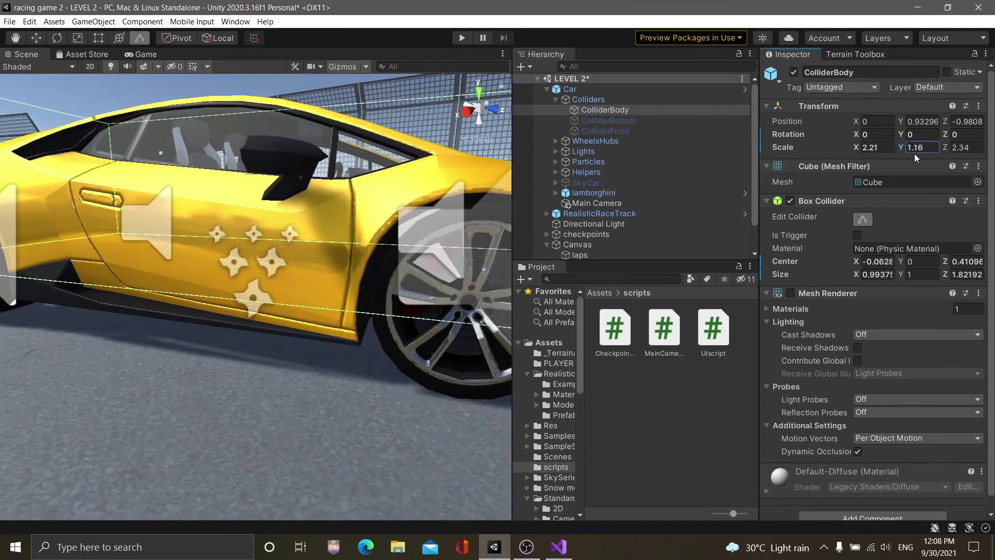
pyautogui.moveTo(927, 158); pyautogui.dragTo(925, 159)
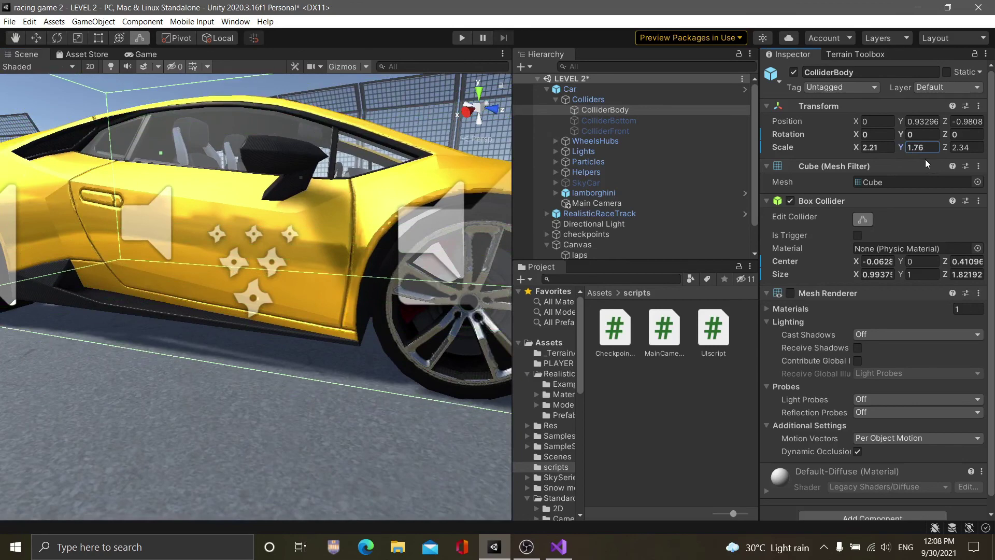
pyautogui.moveTo(487, 394)
pyautogui.keyDown('alt'); pyautogui.mouseDown()
pyautogui.moveTo(454, 419)
pyautogui.moveTo(476, 418)
pyautogui.mouseUp(); pyautogui.keyUp('alt')
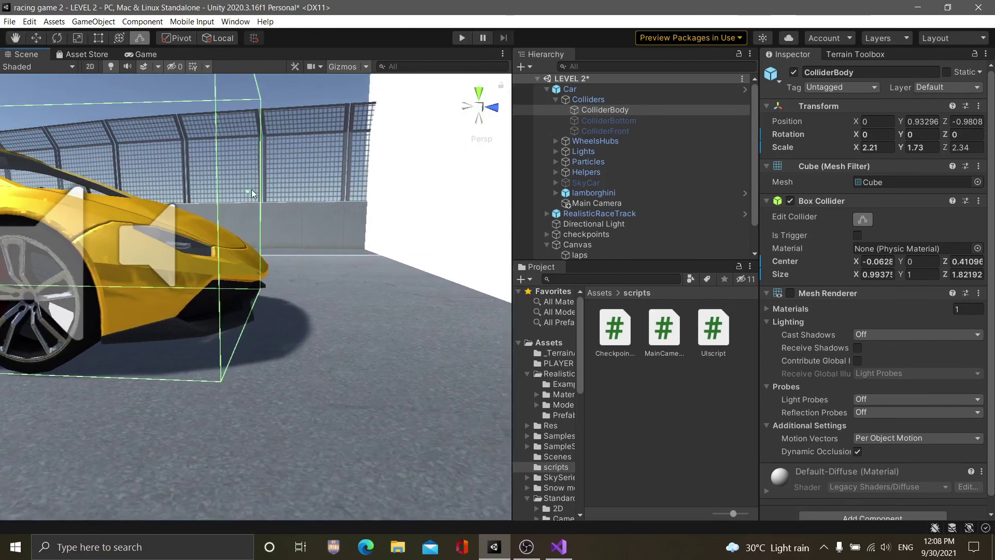
# - Refit the box collider around the car, extending Size Z to 1.88358 at the rear
pyautogui.moveTo(250, 191)
pyautogui.mouseDown()
pyautogui.moveTo(388, 292)
pyautogui.moveTo(473, 288)
pyautogui.moveTo(398, 294)
pyautogui.moveTo(378, 345)
pyautogui.moveTo(328, 189)
pyautogui.moveTo(314, 250)
pyautogui.moveTo(337, 295)
pyautogui.moveTo(287, 233)
pyautogui.moveTo(338, 330)
pyautogui.mouseUp()
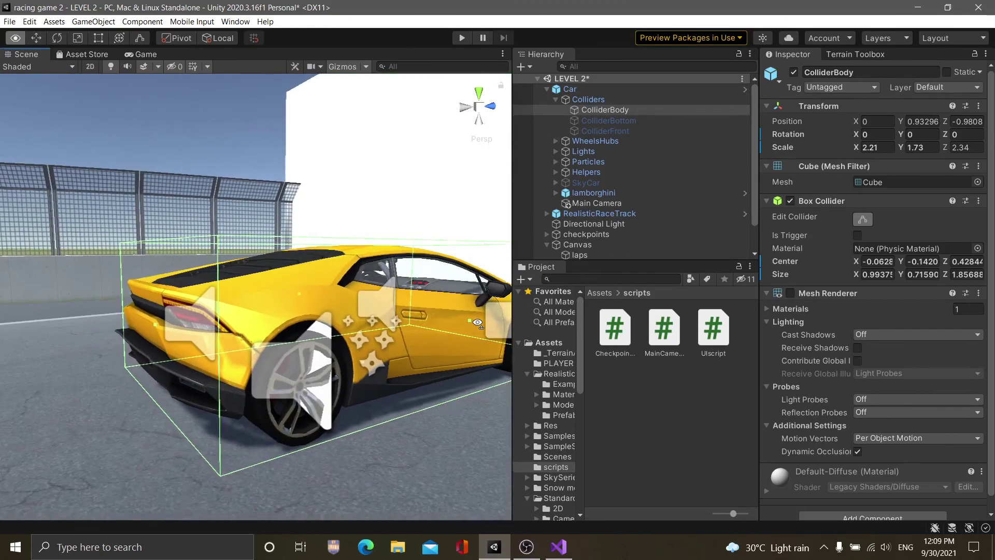
pyautogui.keyDown('alt'); pyautogui.moveTo(338, 330); pyautogui.dragTo(405, 313); pyautogui.keyUp('alt')
pyautogui.keyDown('alt'); pyautogui.moveTo(291, 347); pyautogui.dragTo(277, 369); pyautogui.keyUp('alt')
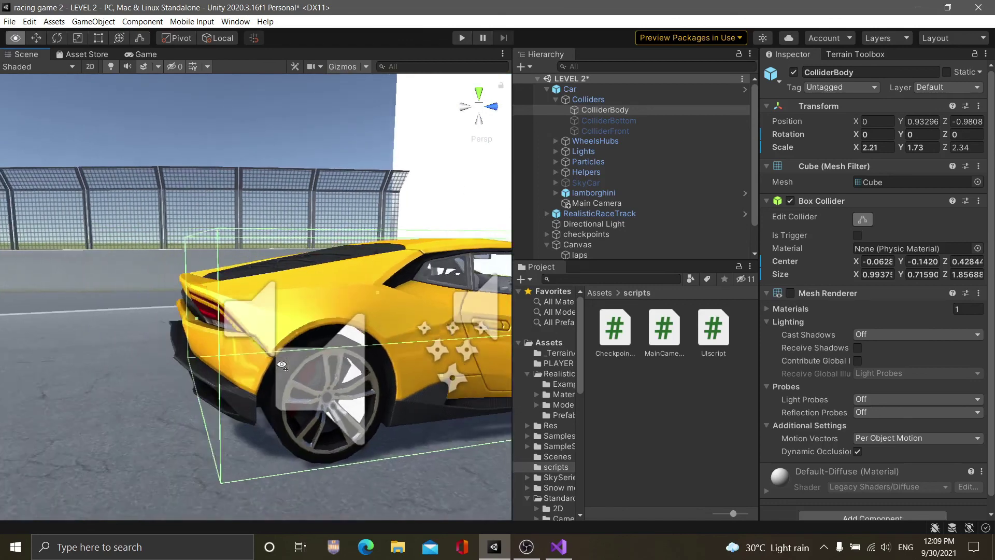
pyautogui.moveTo(234, 348)
pyautogui.keyDown('alt'); pyautogui.mouseDown()
pyautogui.moveTo(329, 329)
pyautogui.moveTo(315, 319)
pyautogui.moveTo(376, 382)
pyautogui.moveTo(464, 364)
pyautogui.mouseUp(); pyautogui.keyUp('alt')
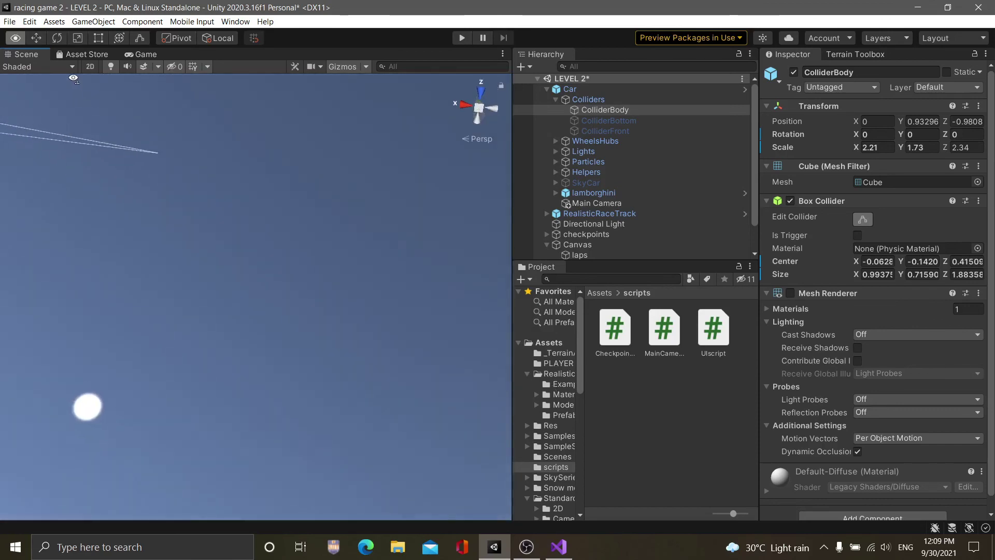
pyautogui.moveTo(464, 364)
pyautogui.keyDown('alt'); pyautogui.mouseDown()
pyautogui.moveTo(829, 223)
pyautogui.moveTo(422, 17)
pyautogui.mouseUp(); pyautogui.keyUp('alt')
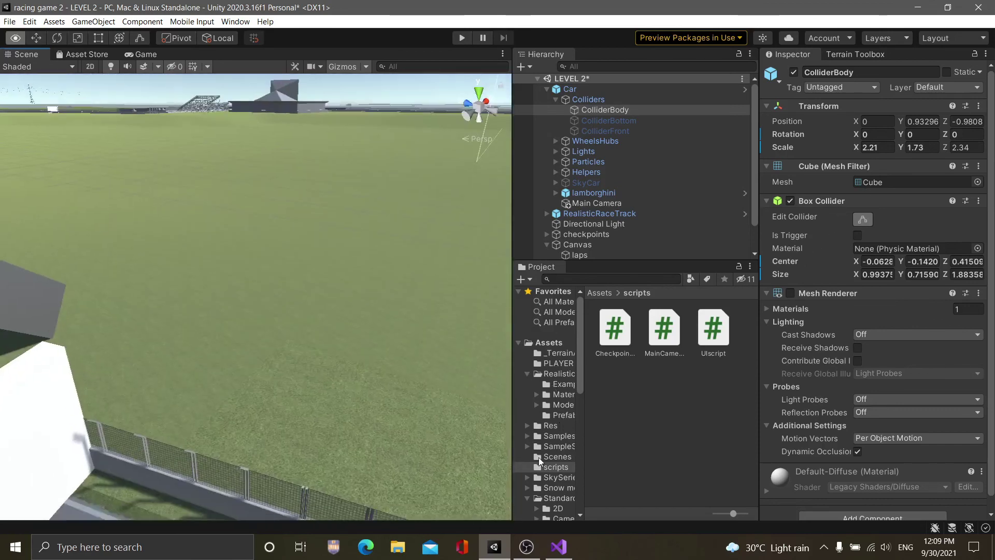